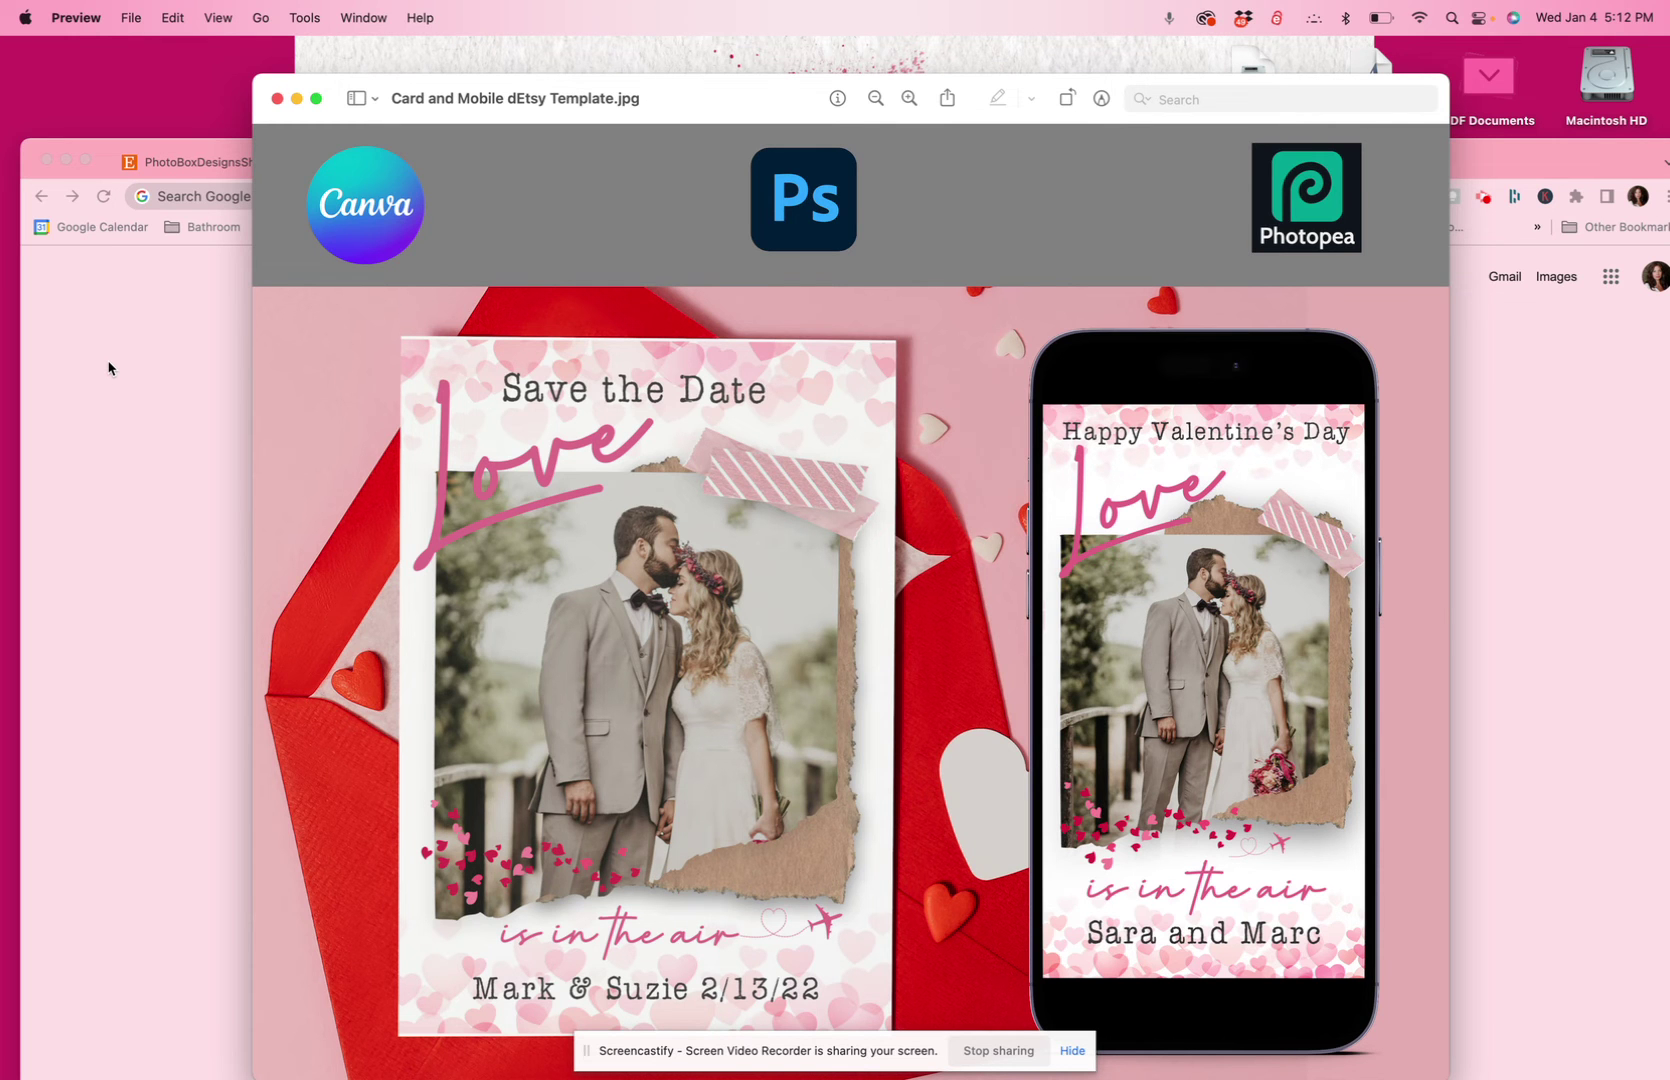
pyautogui.click(108, 368)
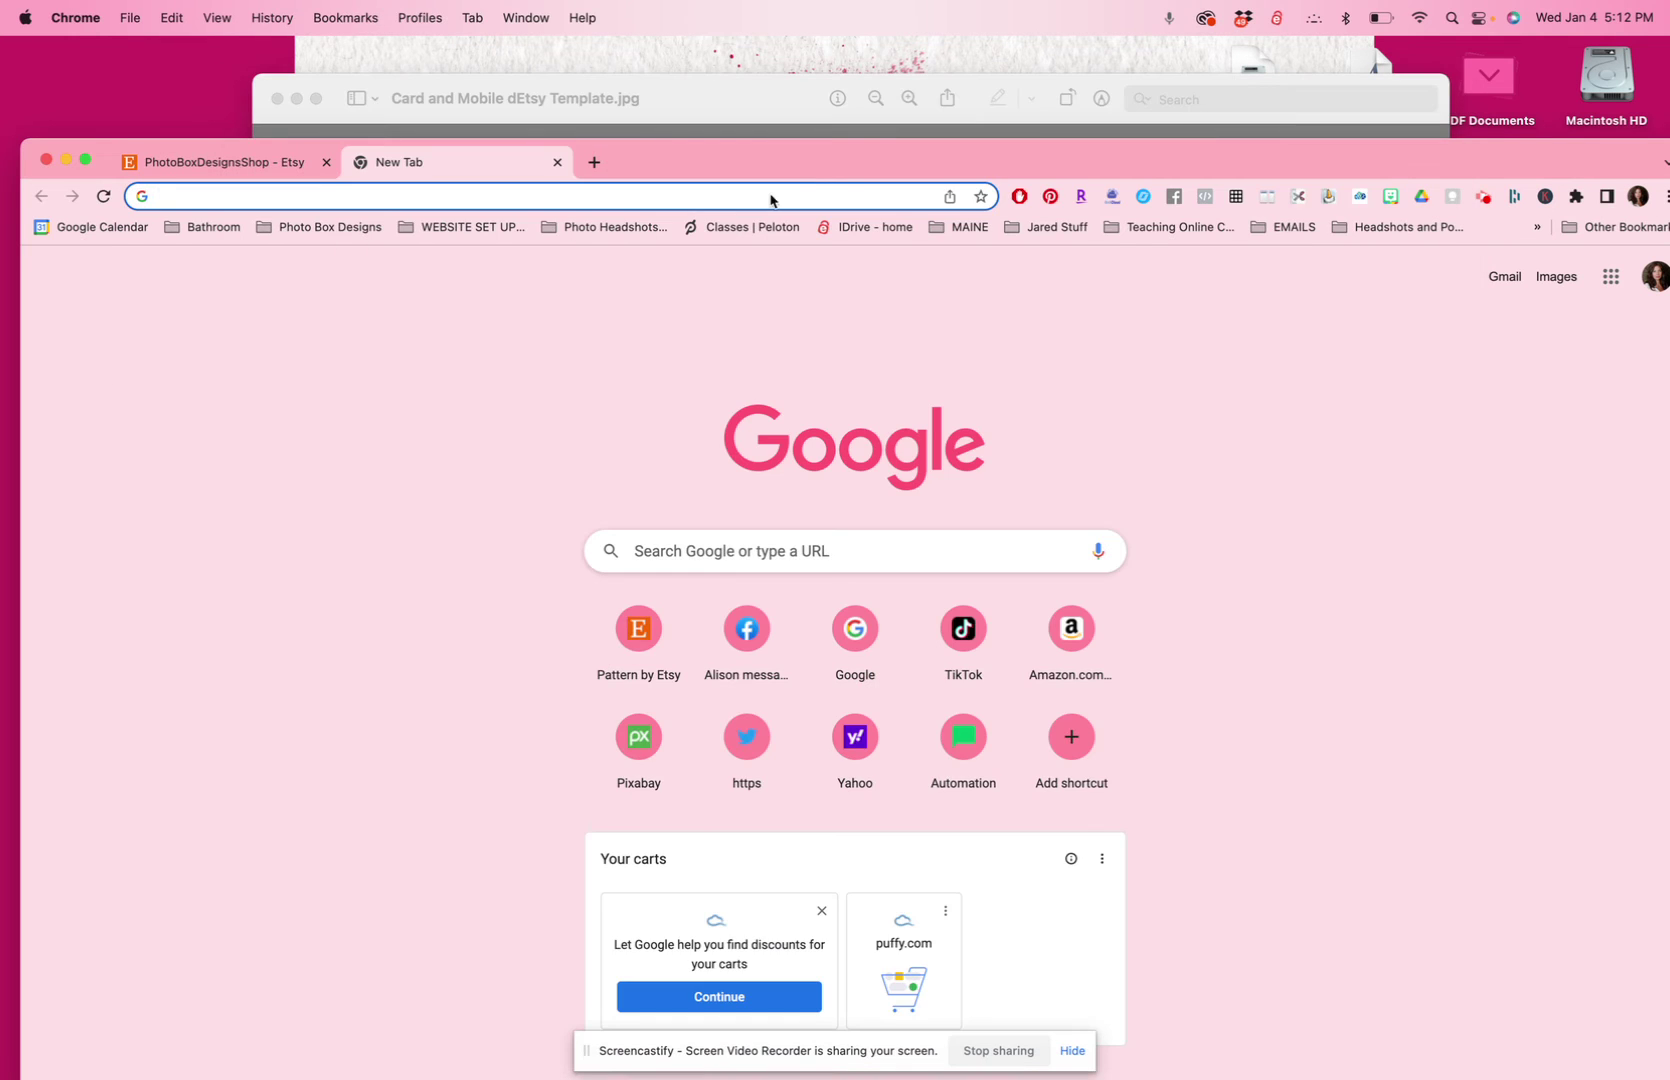
pyautogui.moveTo(801, 164); pyautogui.dragTo(792, 66)
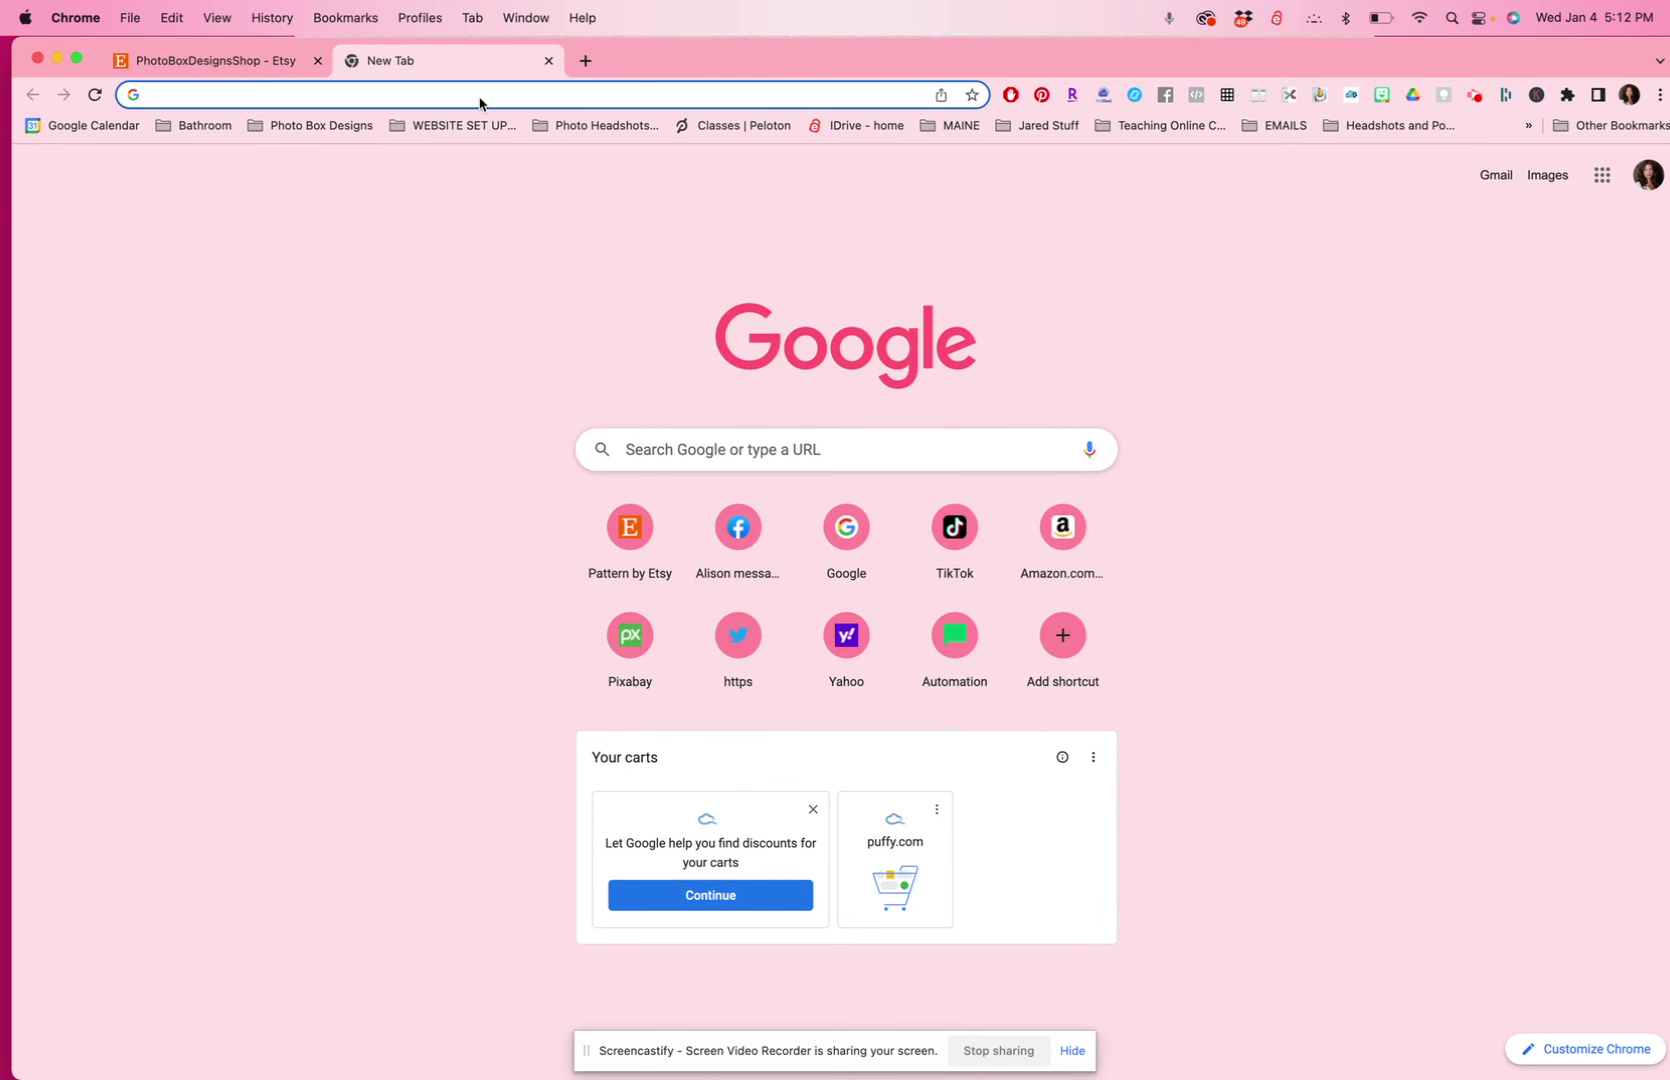
pyautogui.click(420, 96)
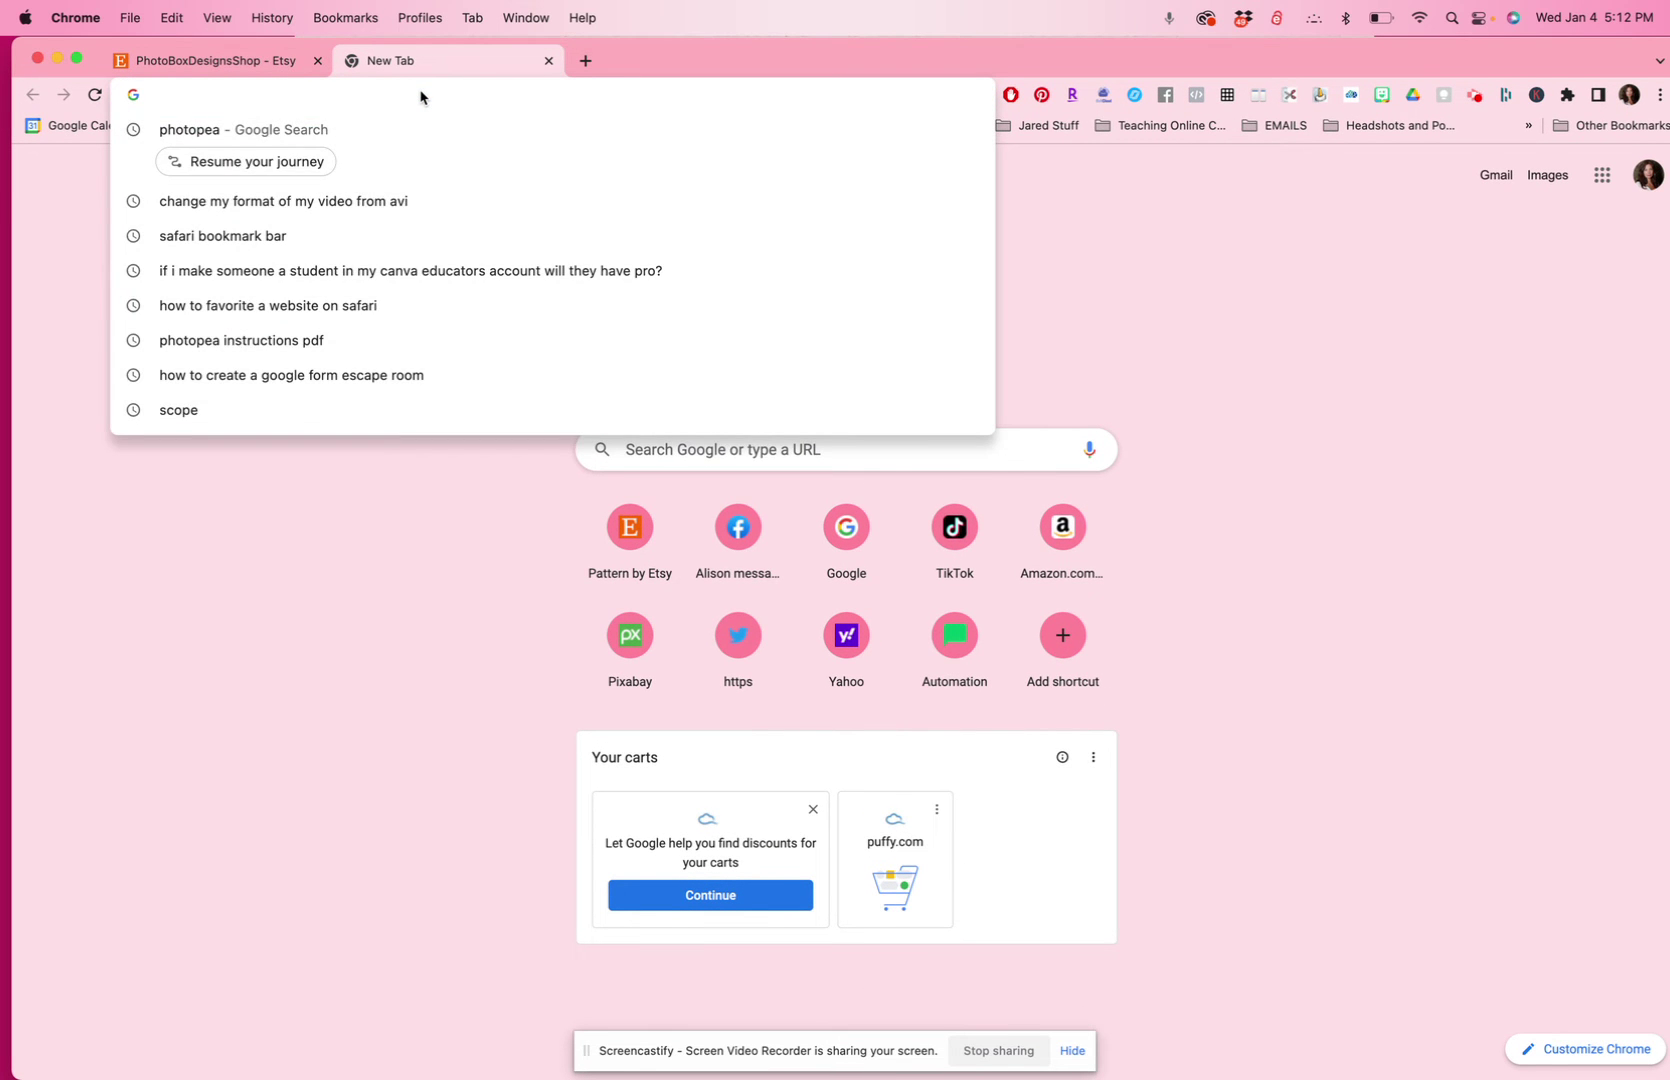
pyautogui.write('www.photo')
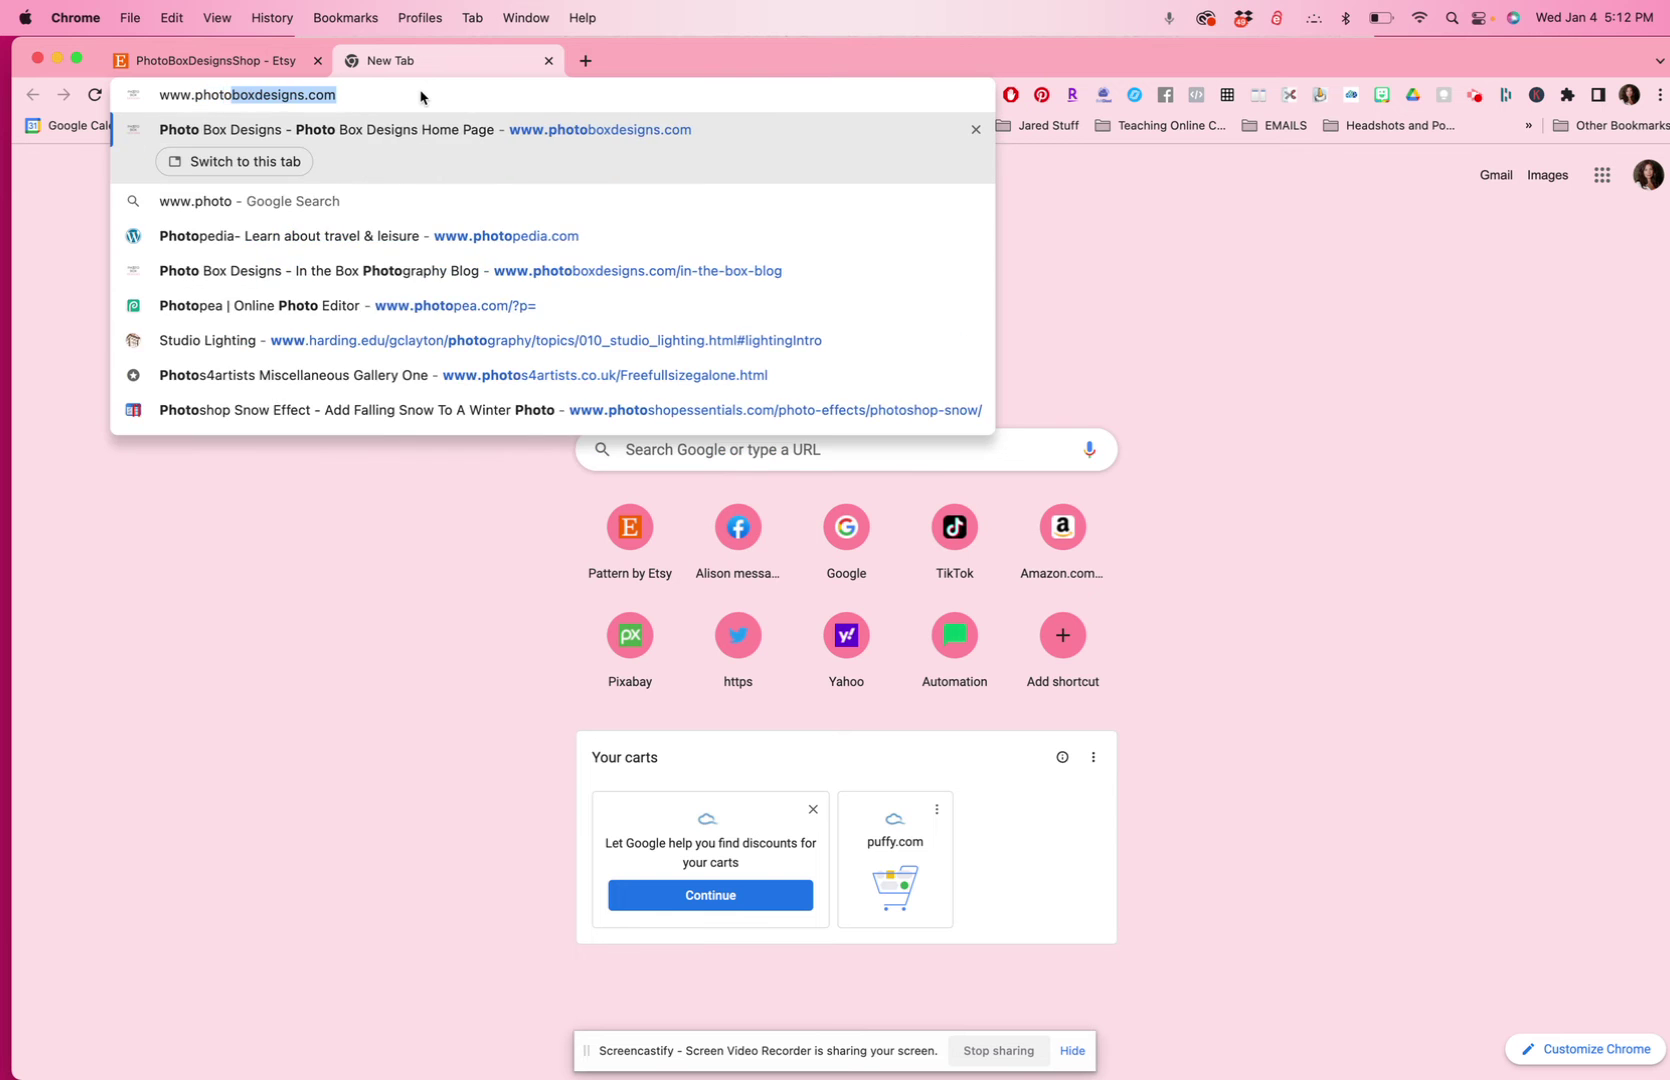
pyautogui.write('pea.com')
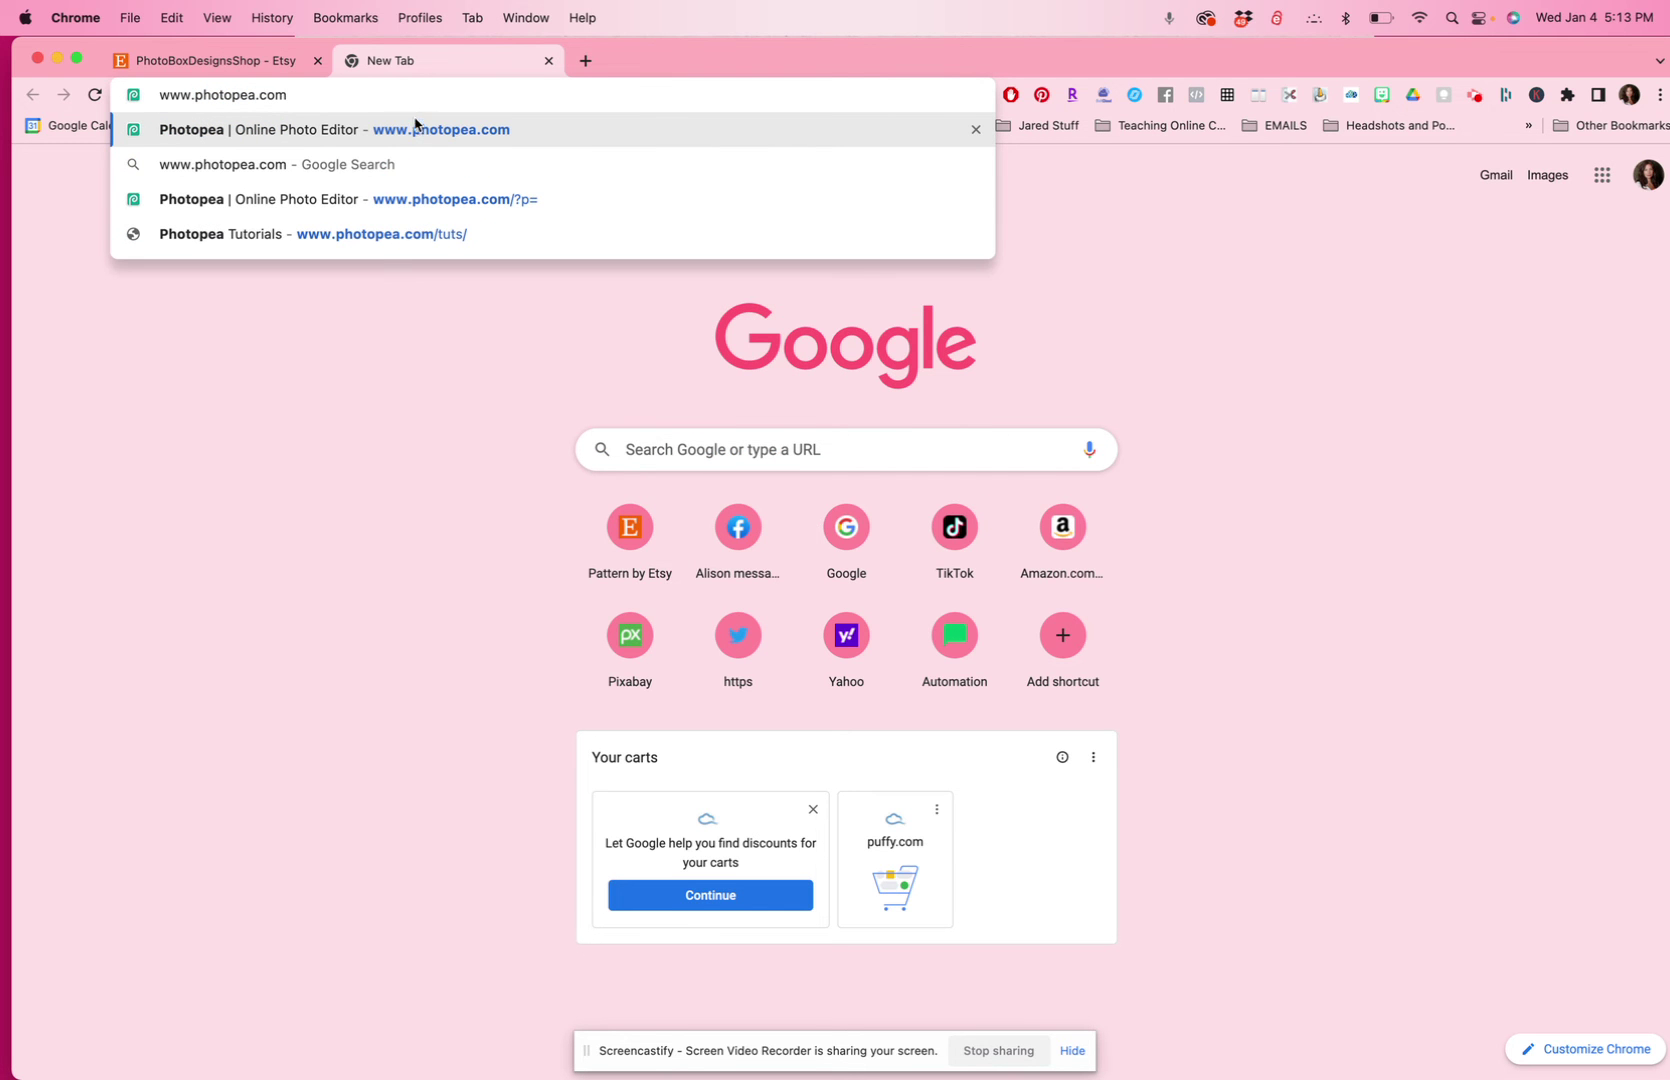
pyautogui.click(380, 131)
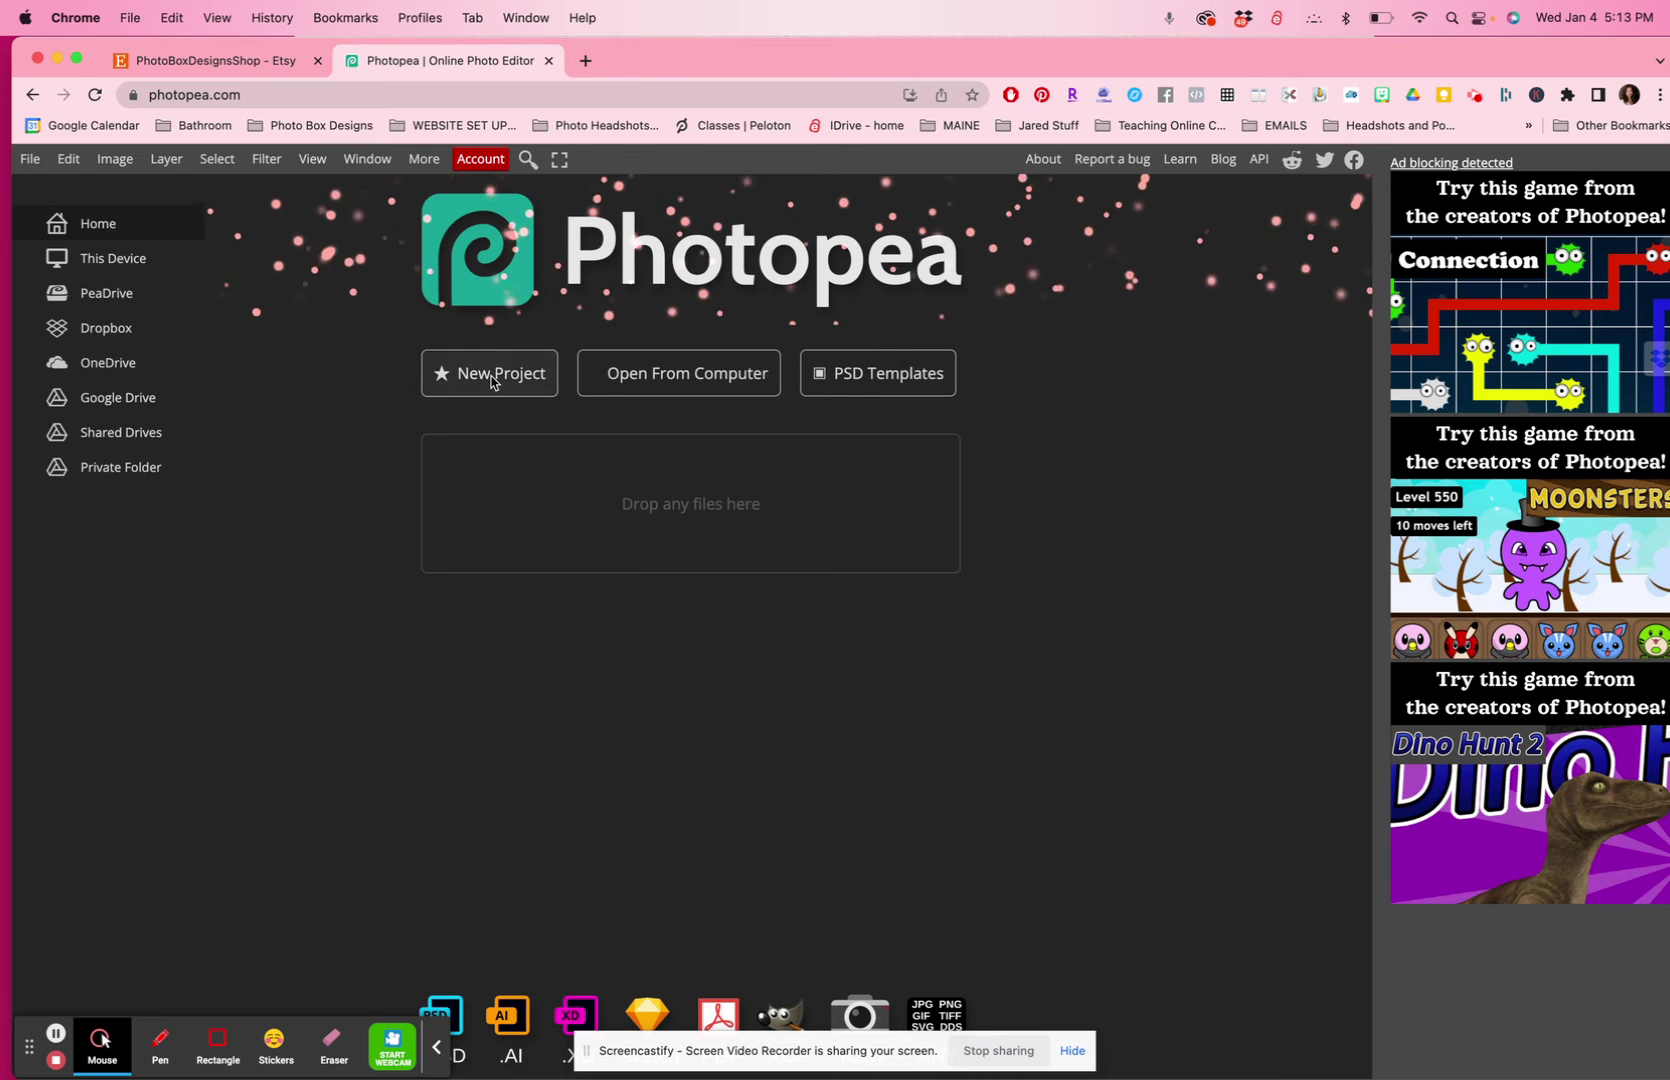
# Open the PHOTOSHOP PHOTOPEA Valentine card PSD from the Desktop using Open From Computer.
pyautogui.click(681, 391)
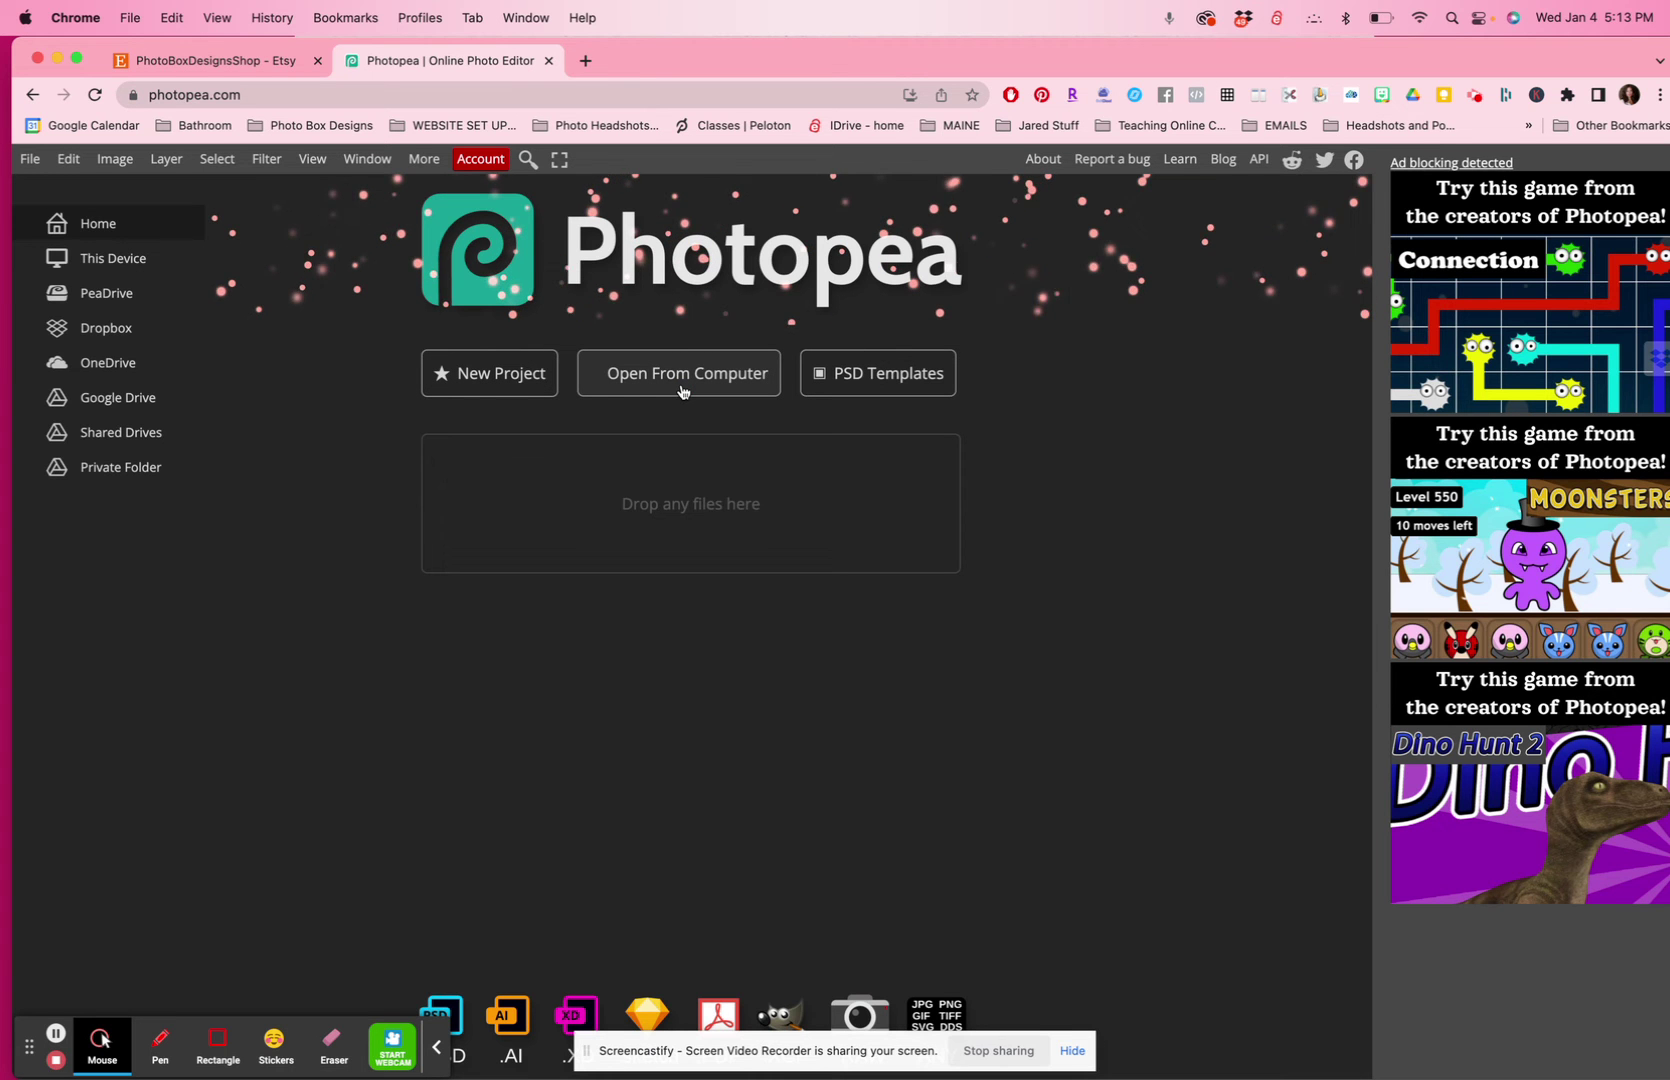
pyautogui.click(681, 386)
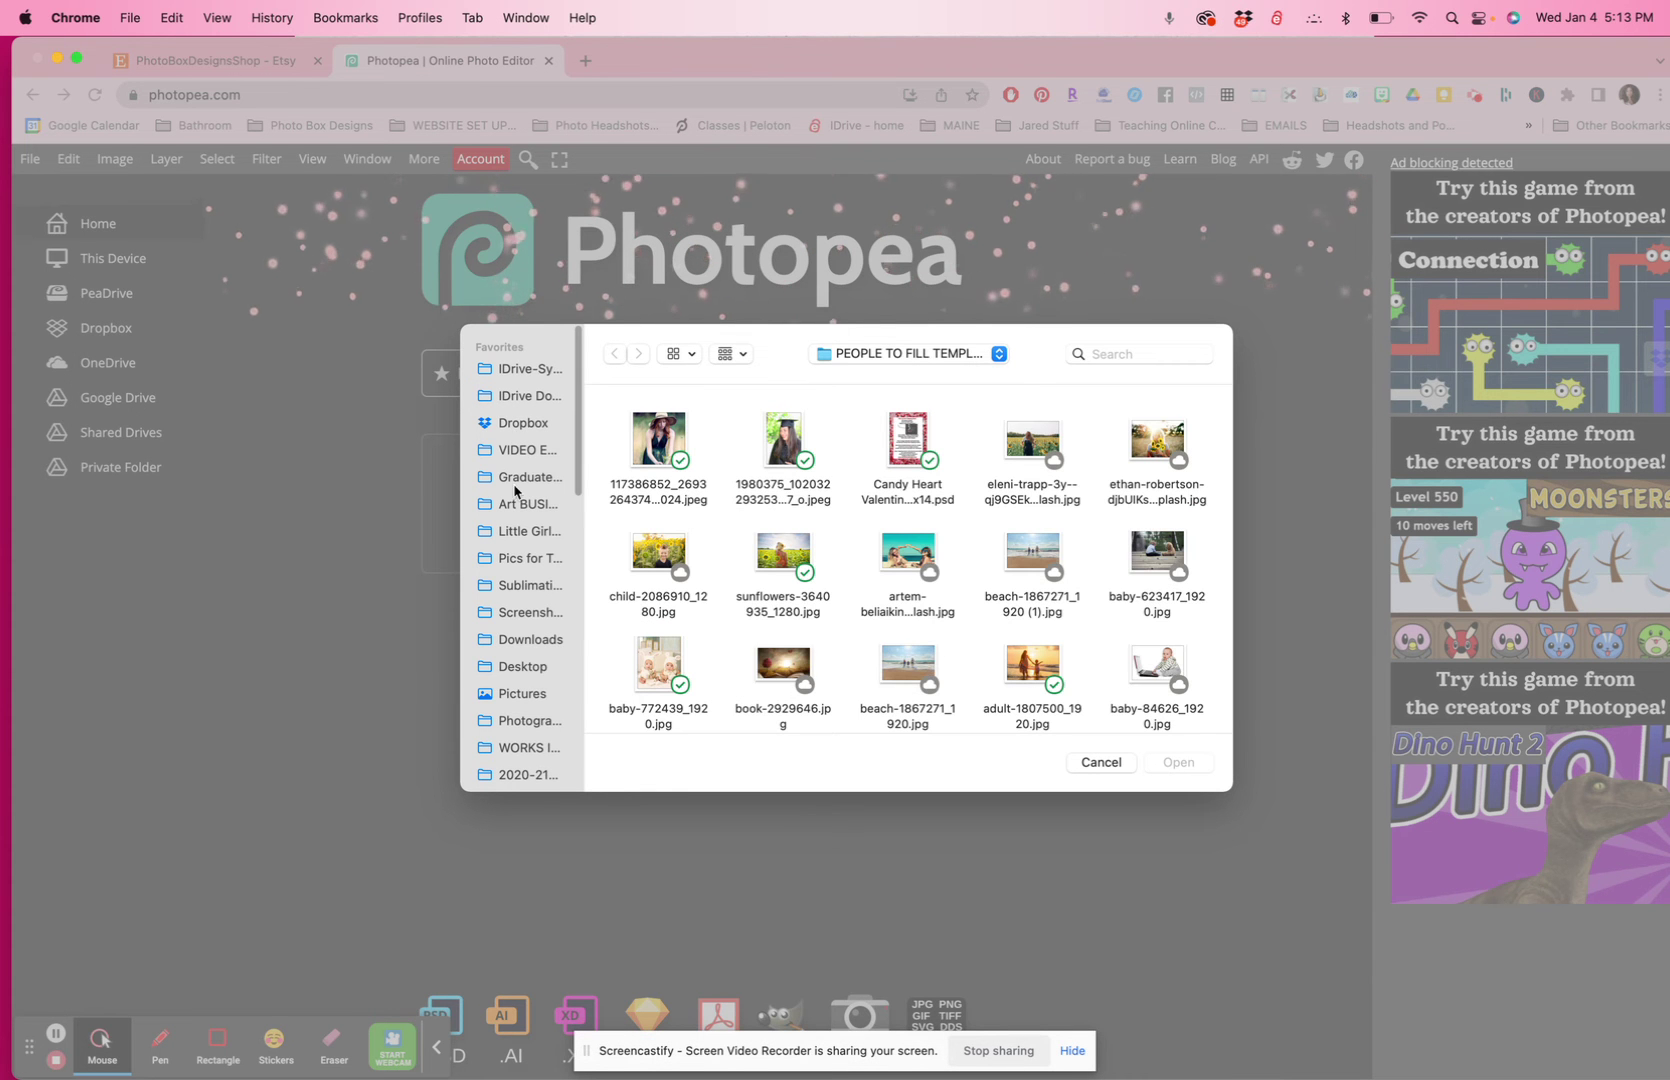
pyautogui.click(506, 642)
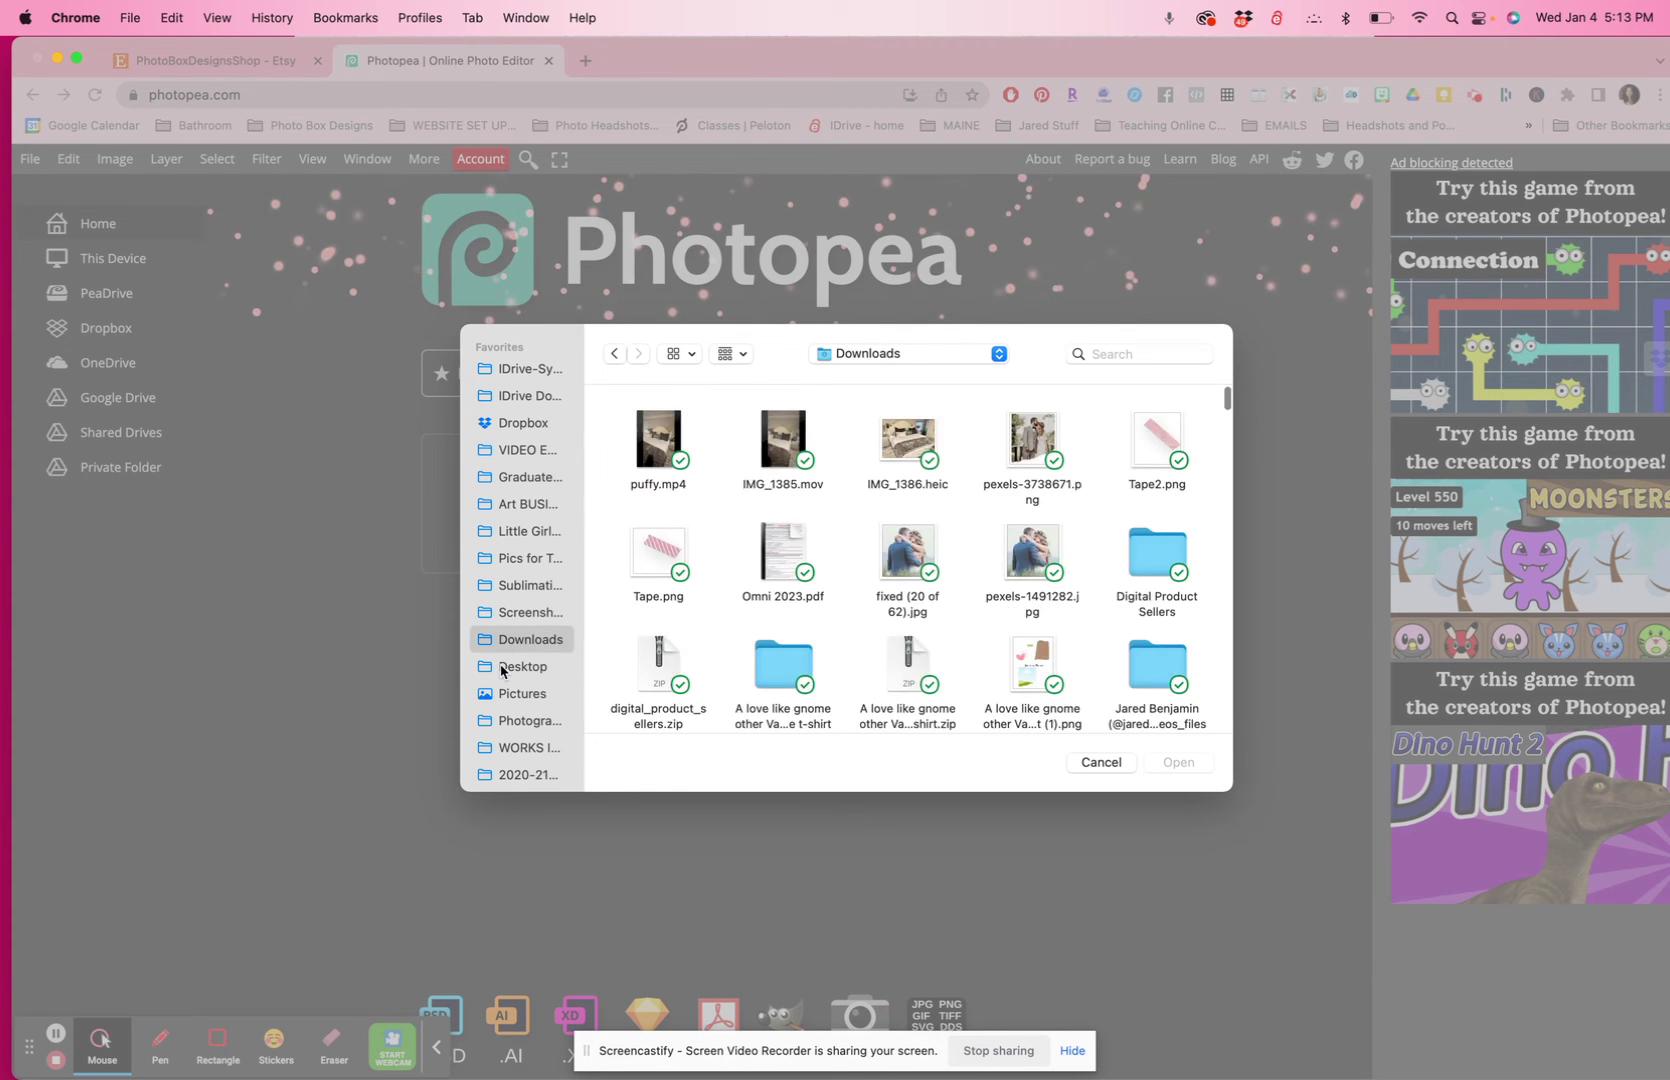
pyautogui.click(504, 667)
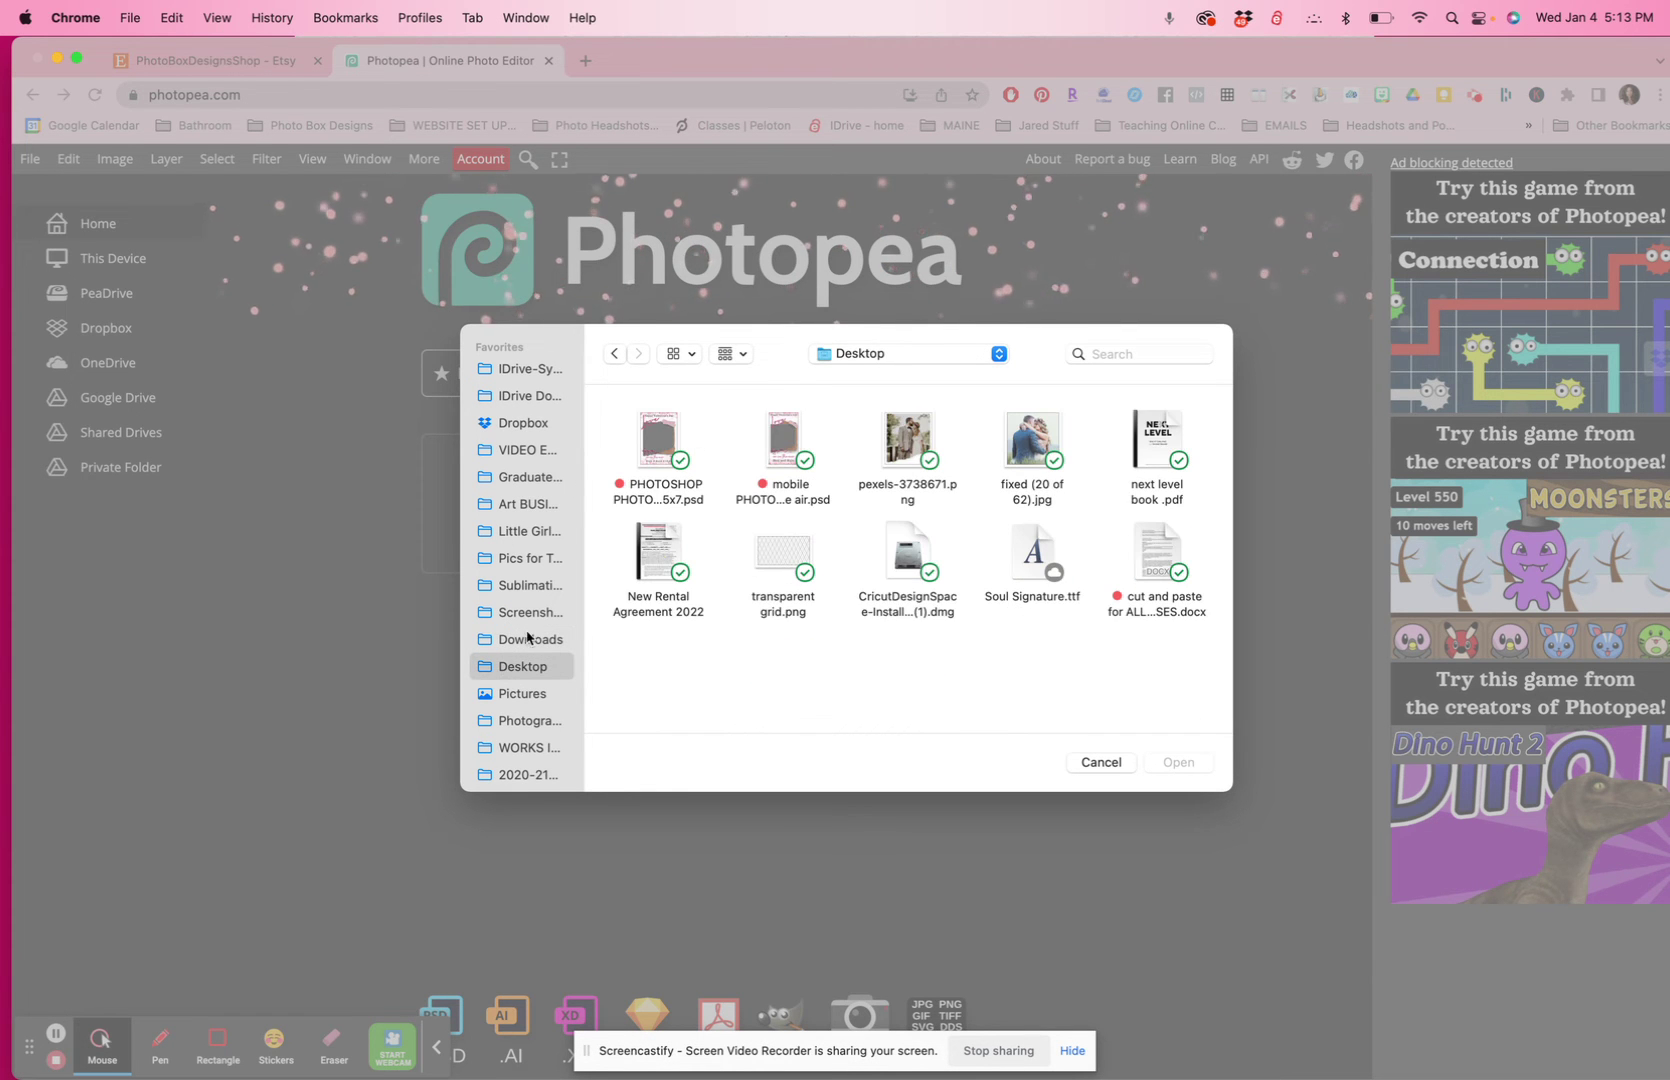
pyautogui.click(655, 436)
pyautogui.click(1181, 762)
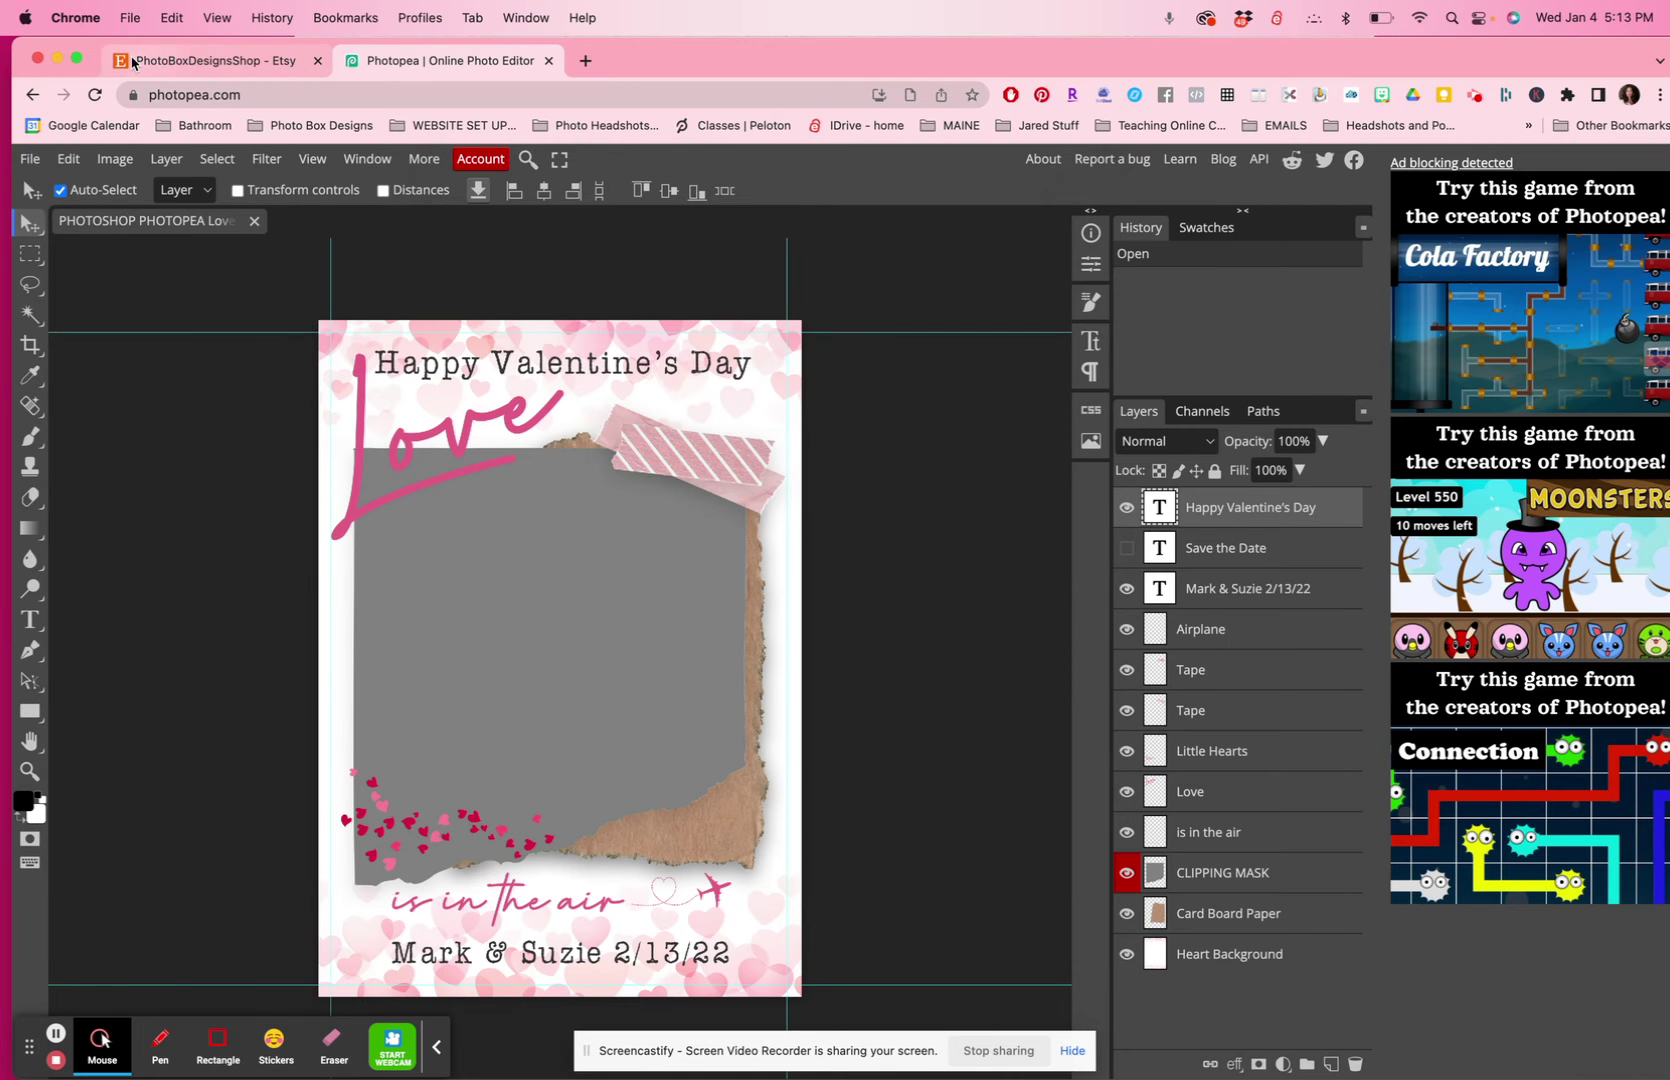
# Switch Chrome to full screen so Photopea fills the display.
pyautogui.click(78, 62)
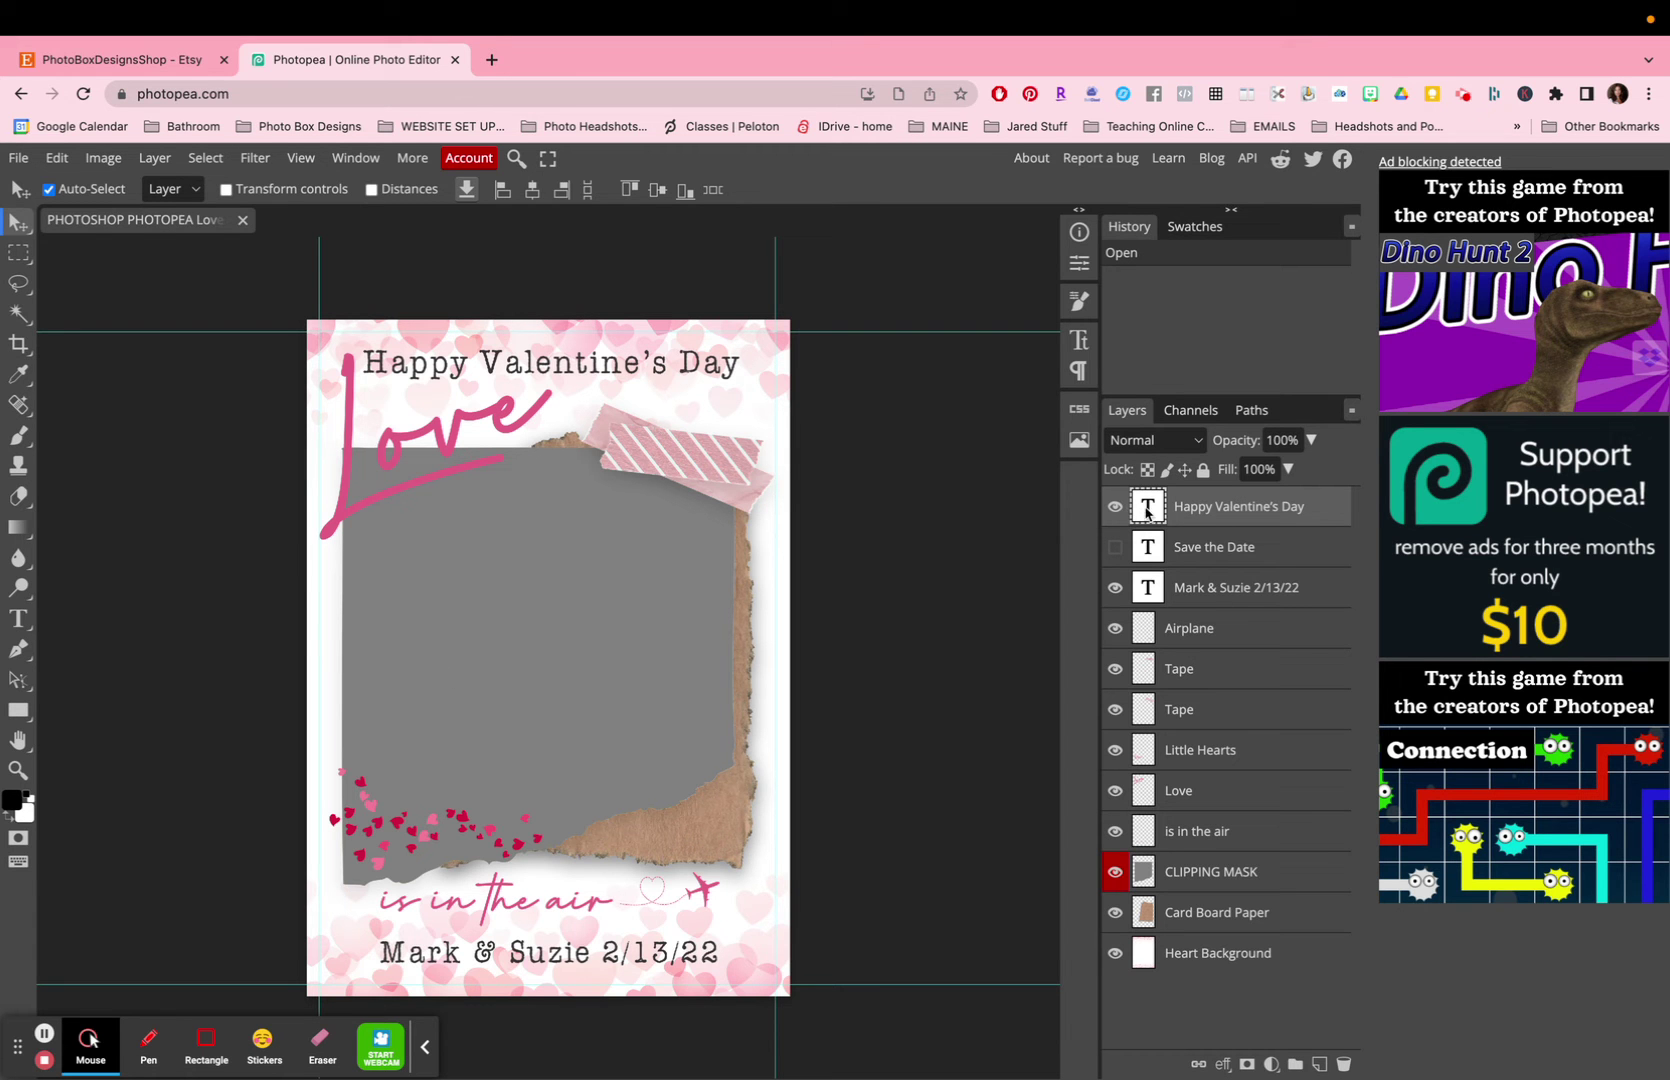
# Hide the Happy Valentine's Day layer and make the Save the Date heading visible instead.
pyautogui.click(1115, 508)
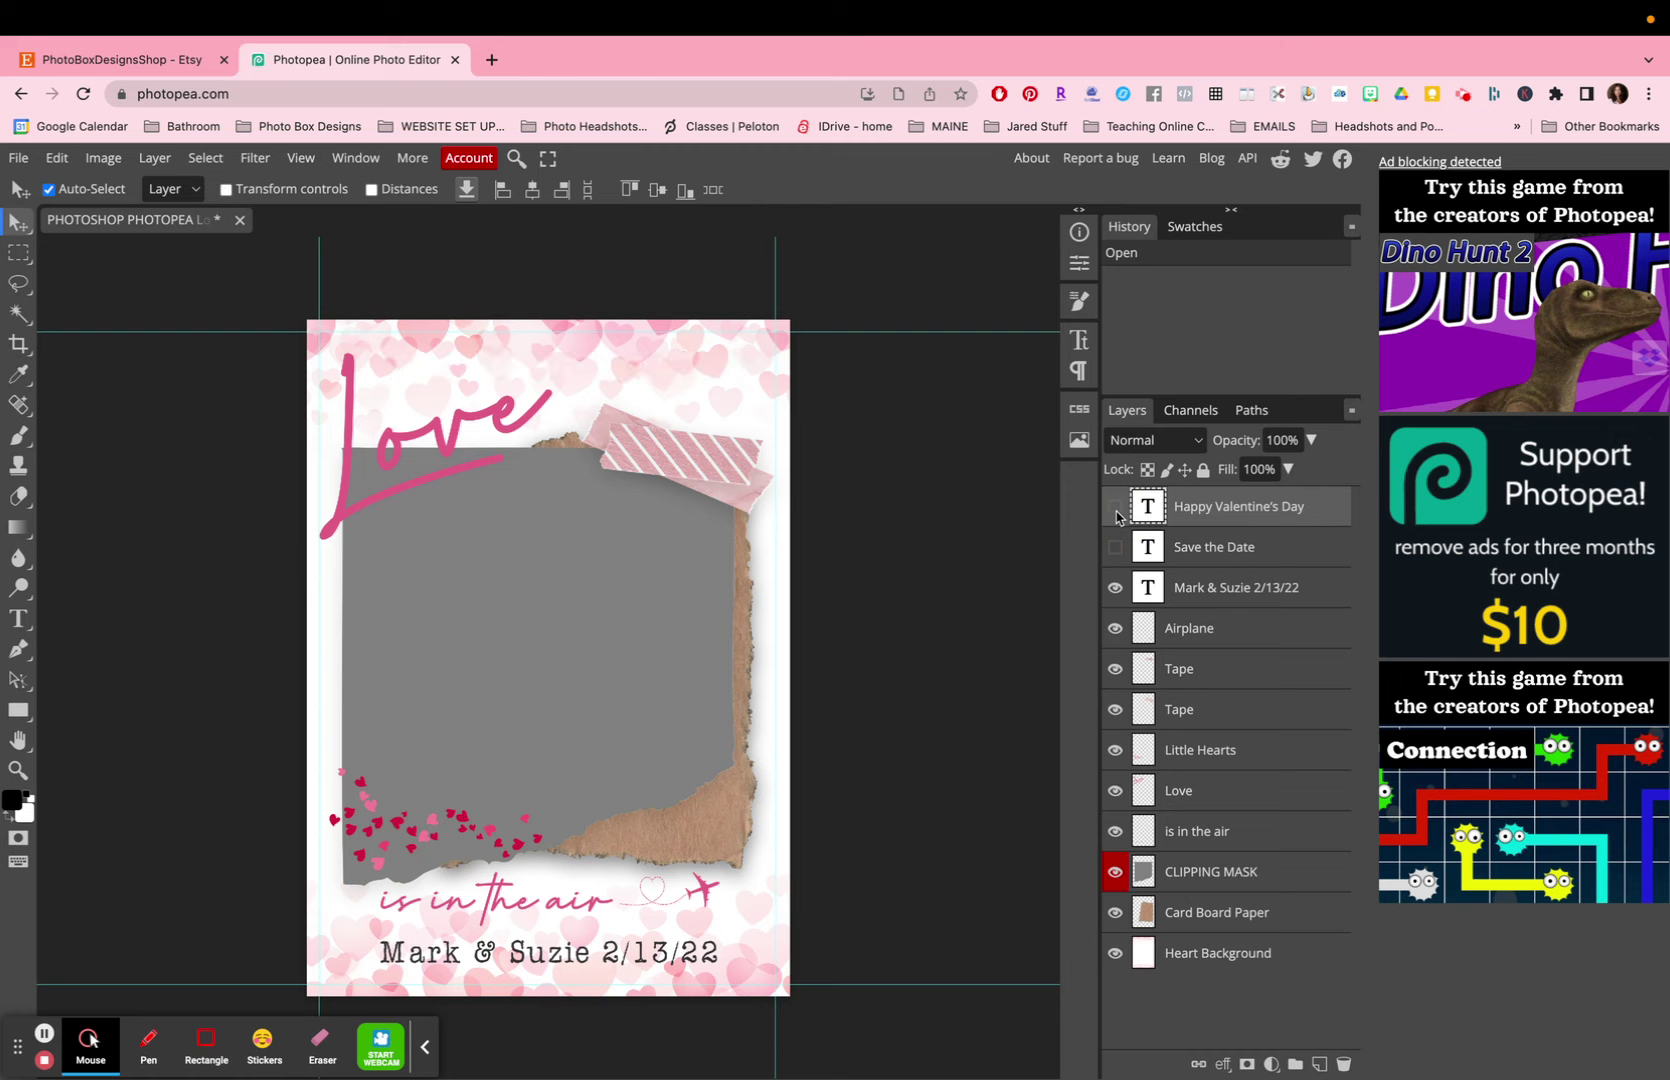
pyautogui.click(1116, 511)
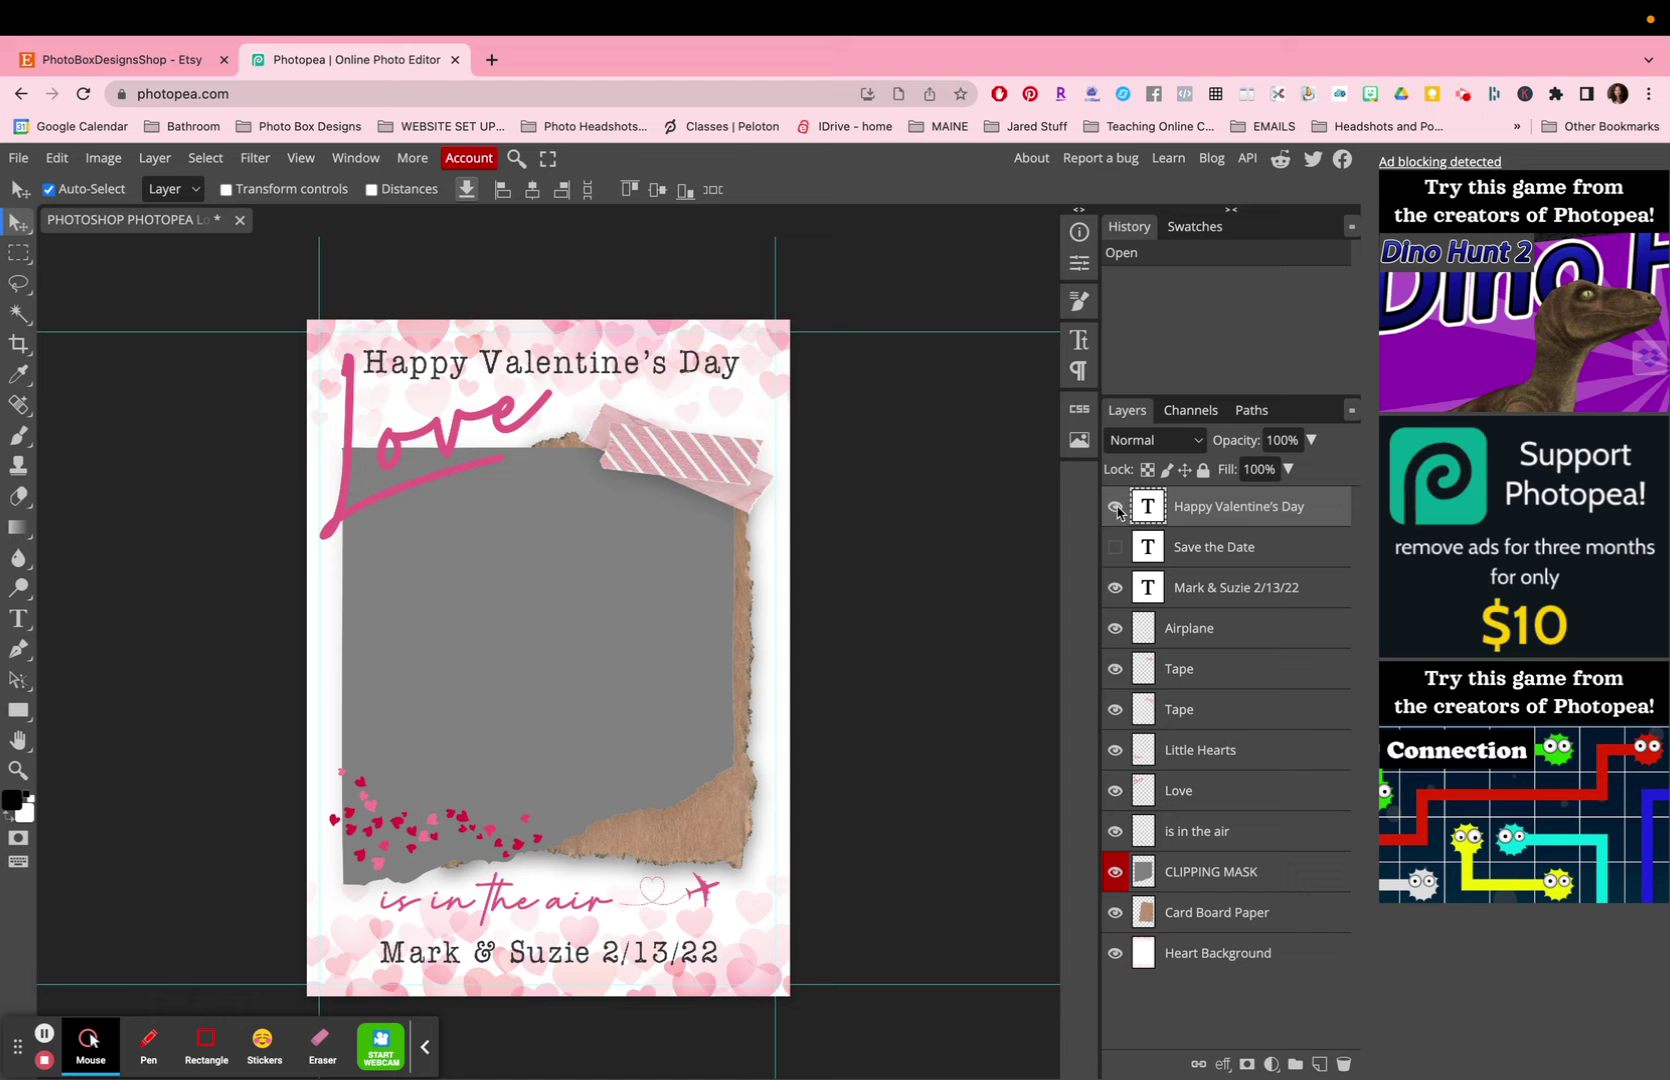
pyautogui.click(1116, 509)
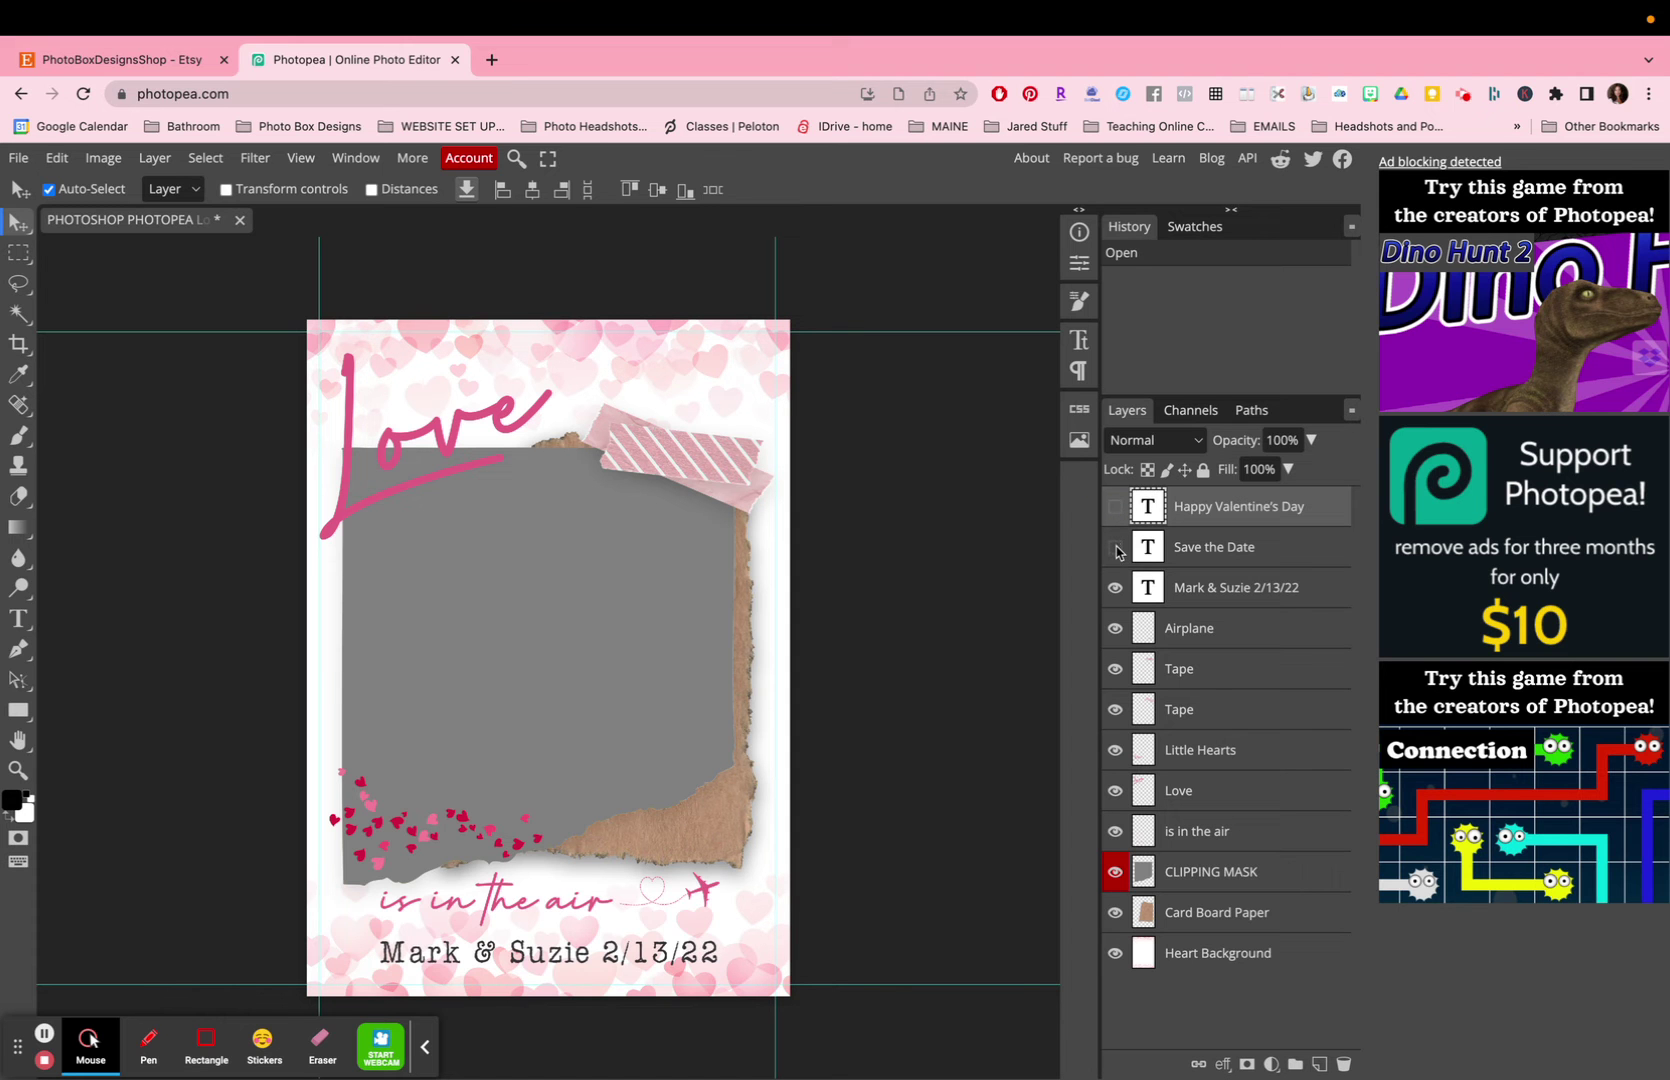
pyautogui.click(1116, 549)
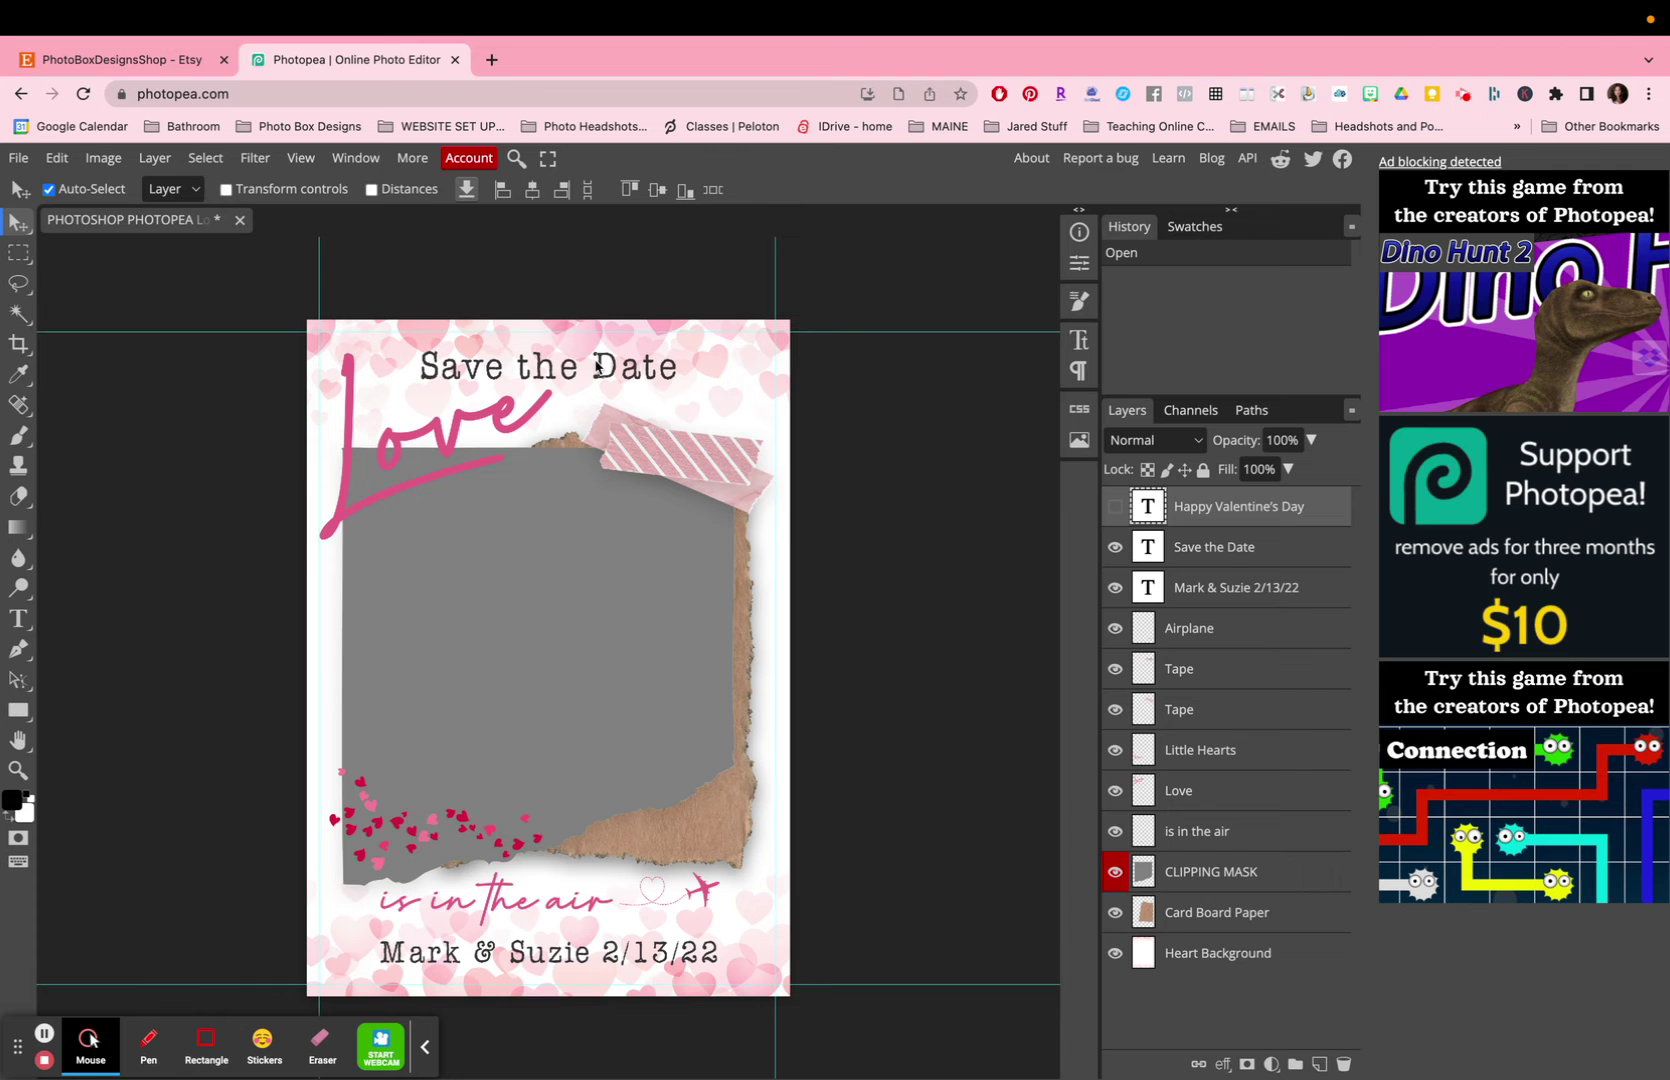
pyautogui.click(1116, 549)
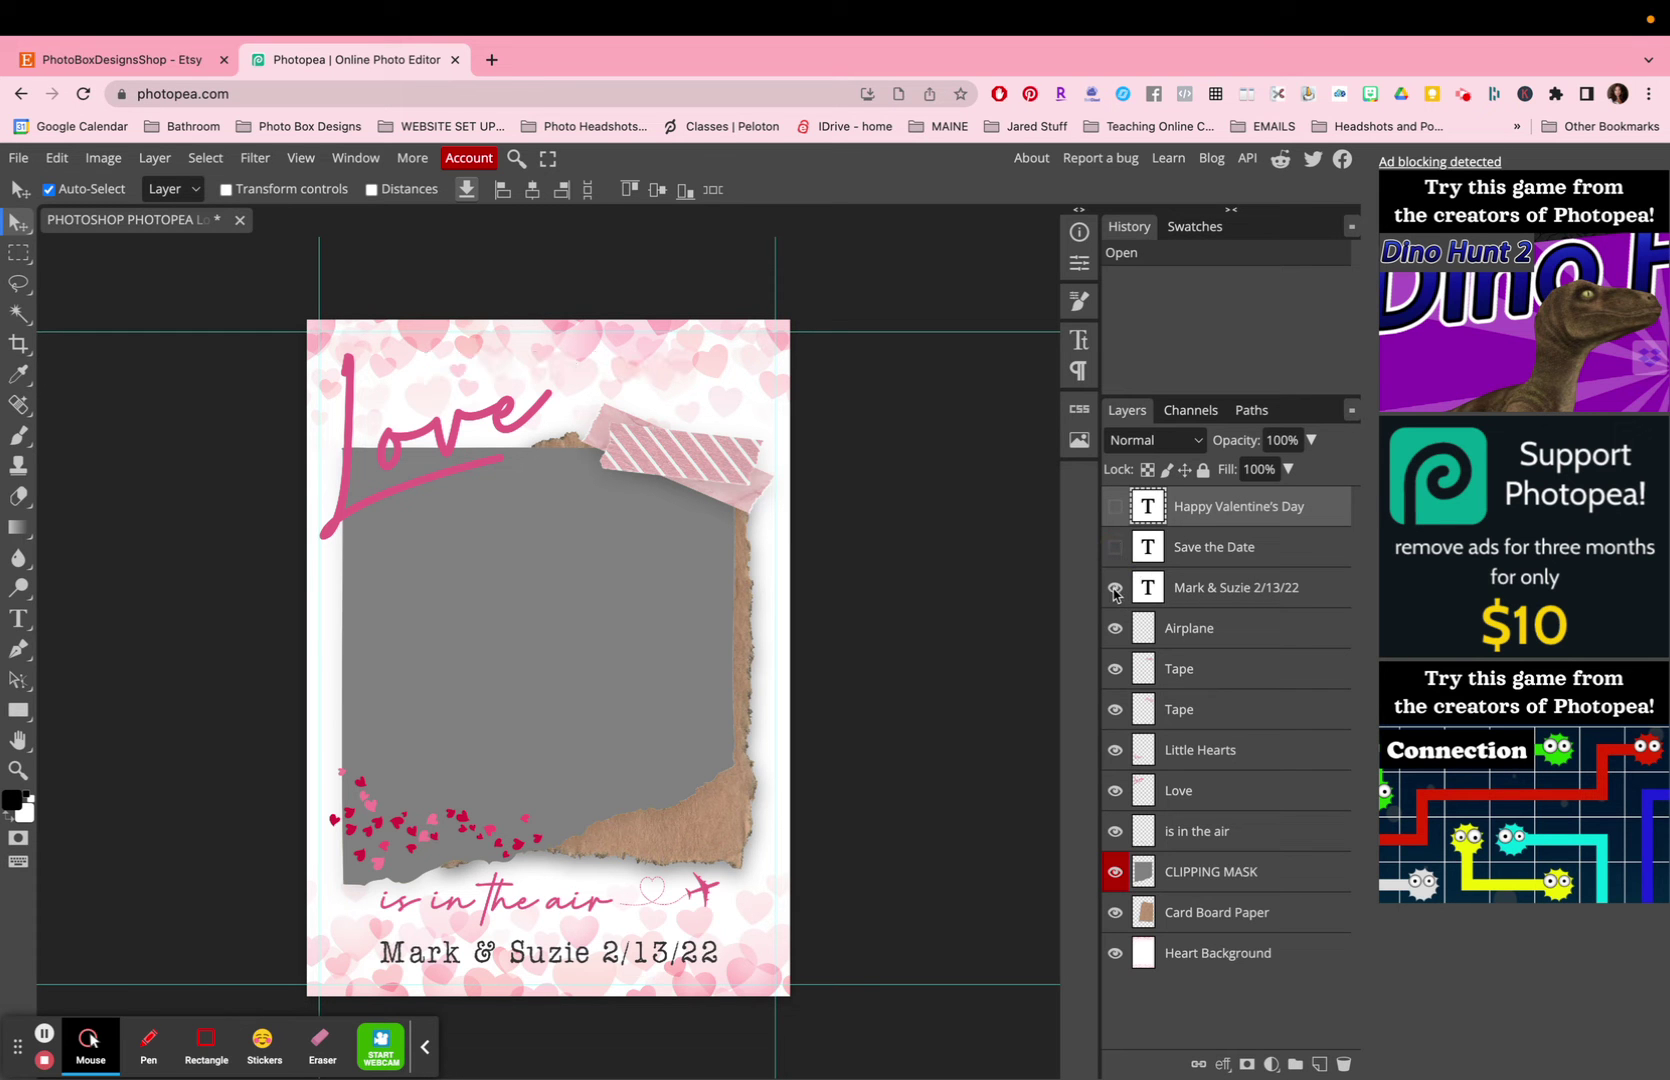
pyautogui.click(1115, 590)
pyautogui.click(1115, 590)
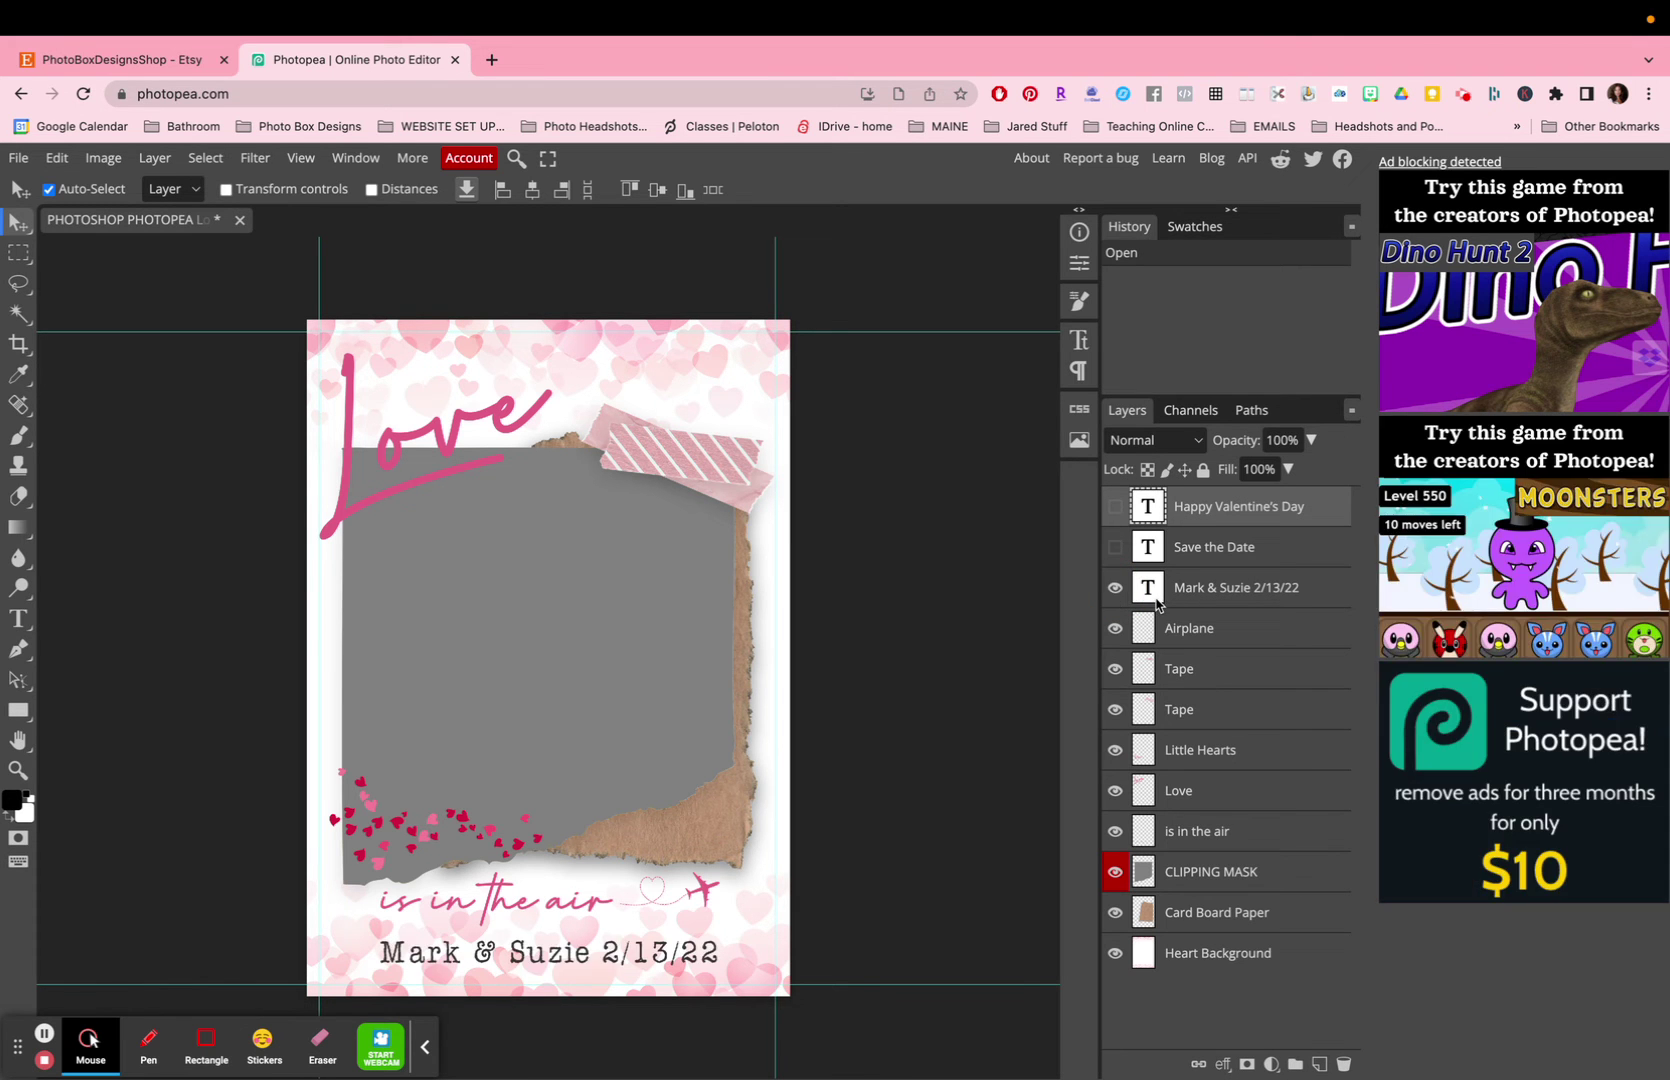
pyautogui.click(1116, 549)
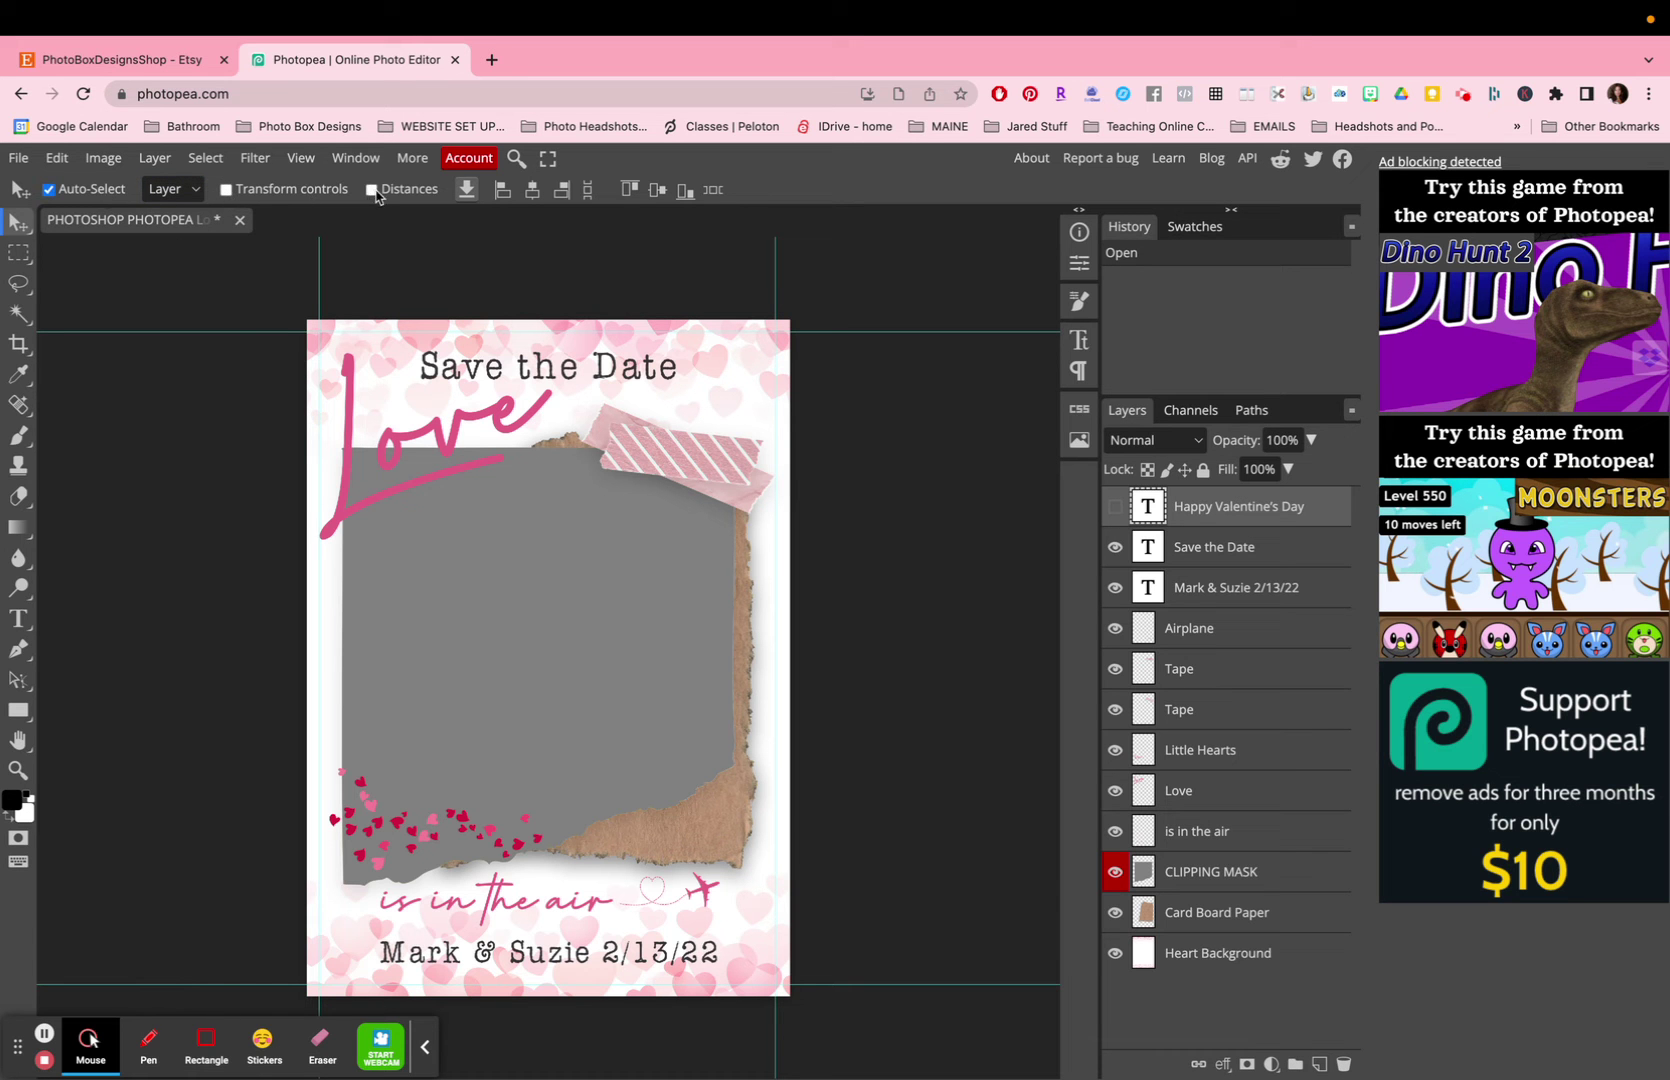
# Enable Transform controls, toggle Distances on and off, and select the grey CLIPPING MASK frame.
pyautogui.click(226, 189)
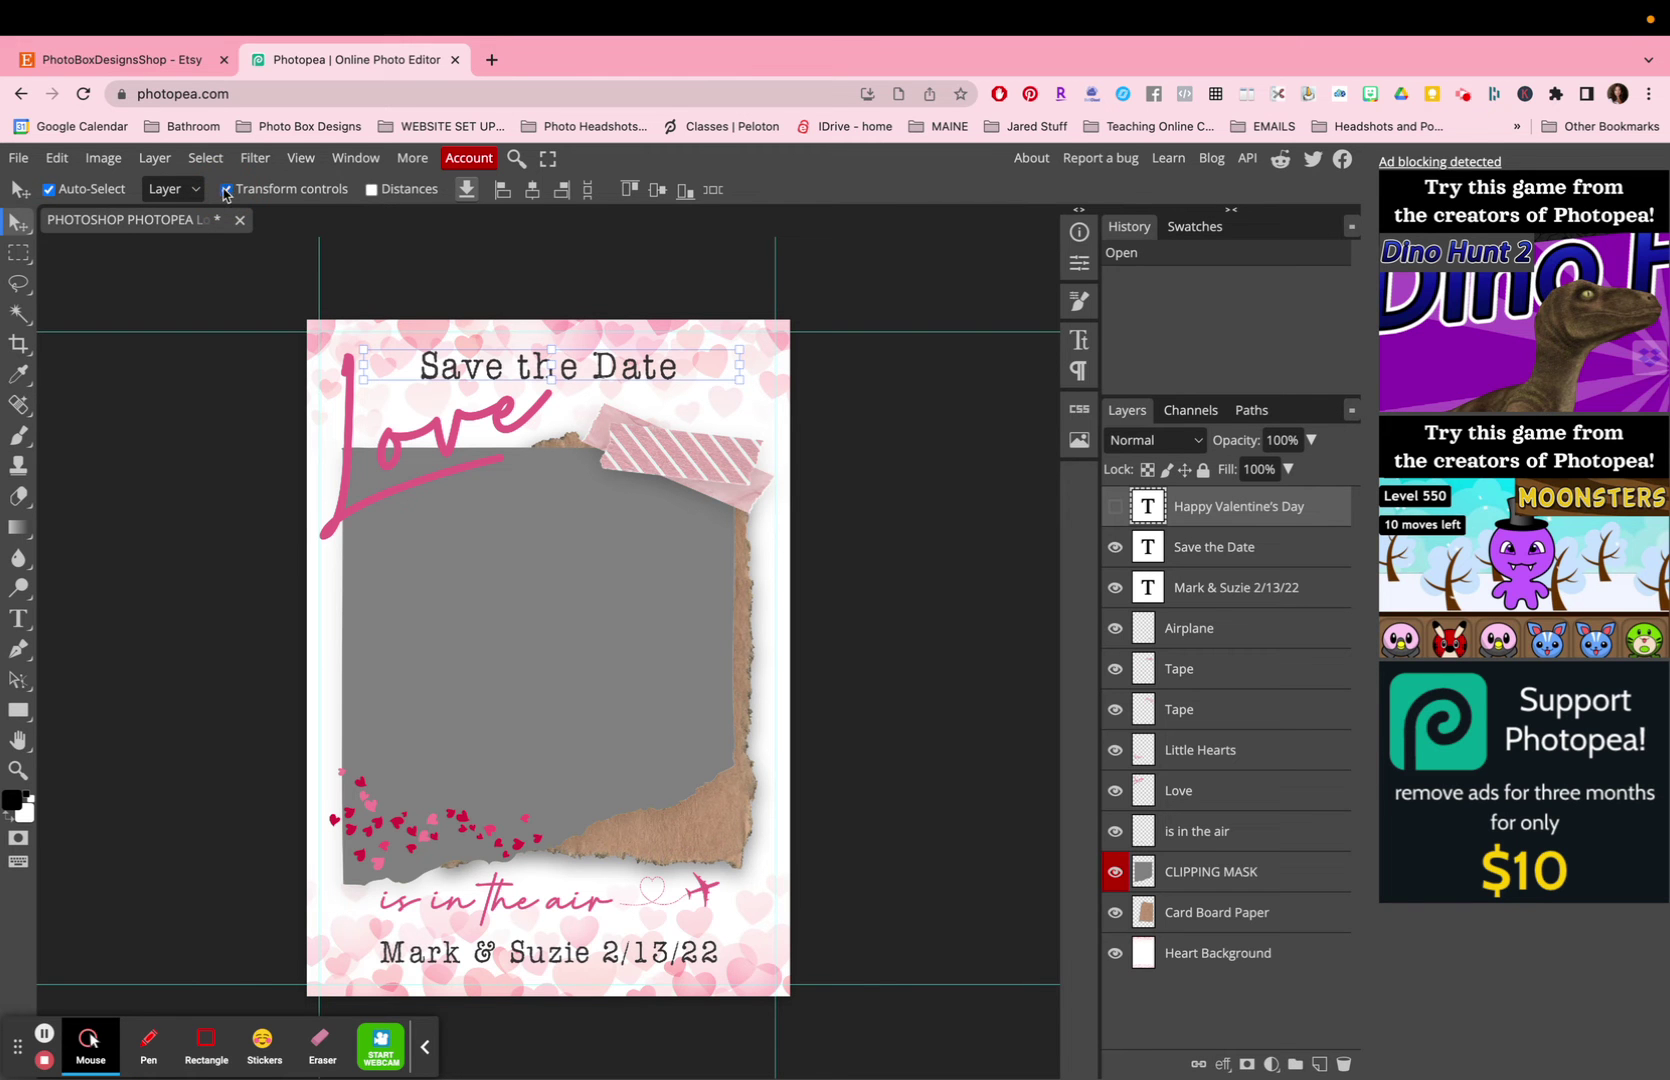
pyautogui.click(373, 190)
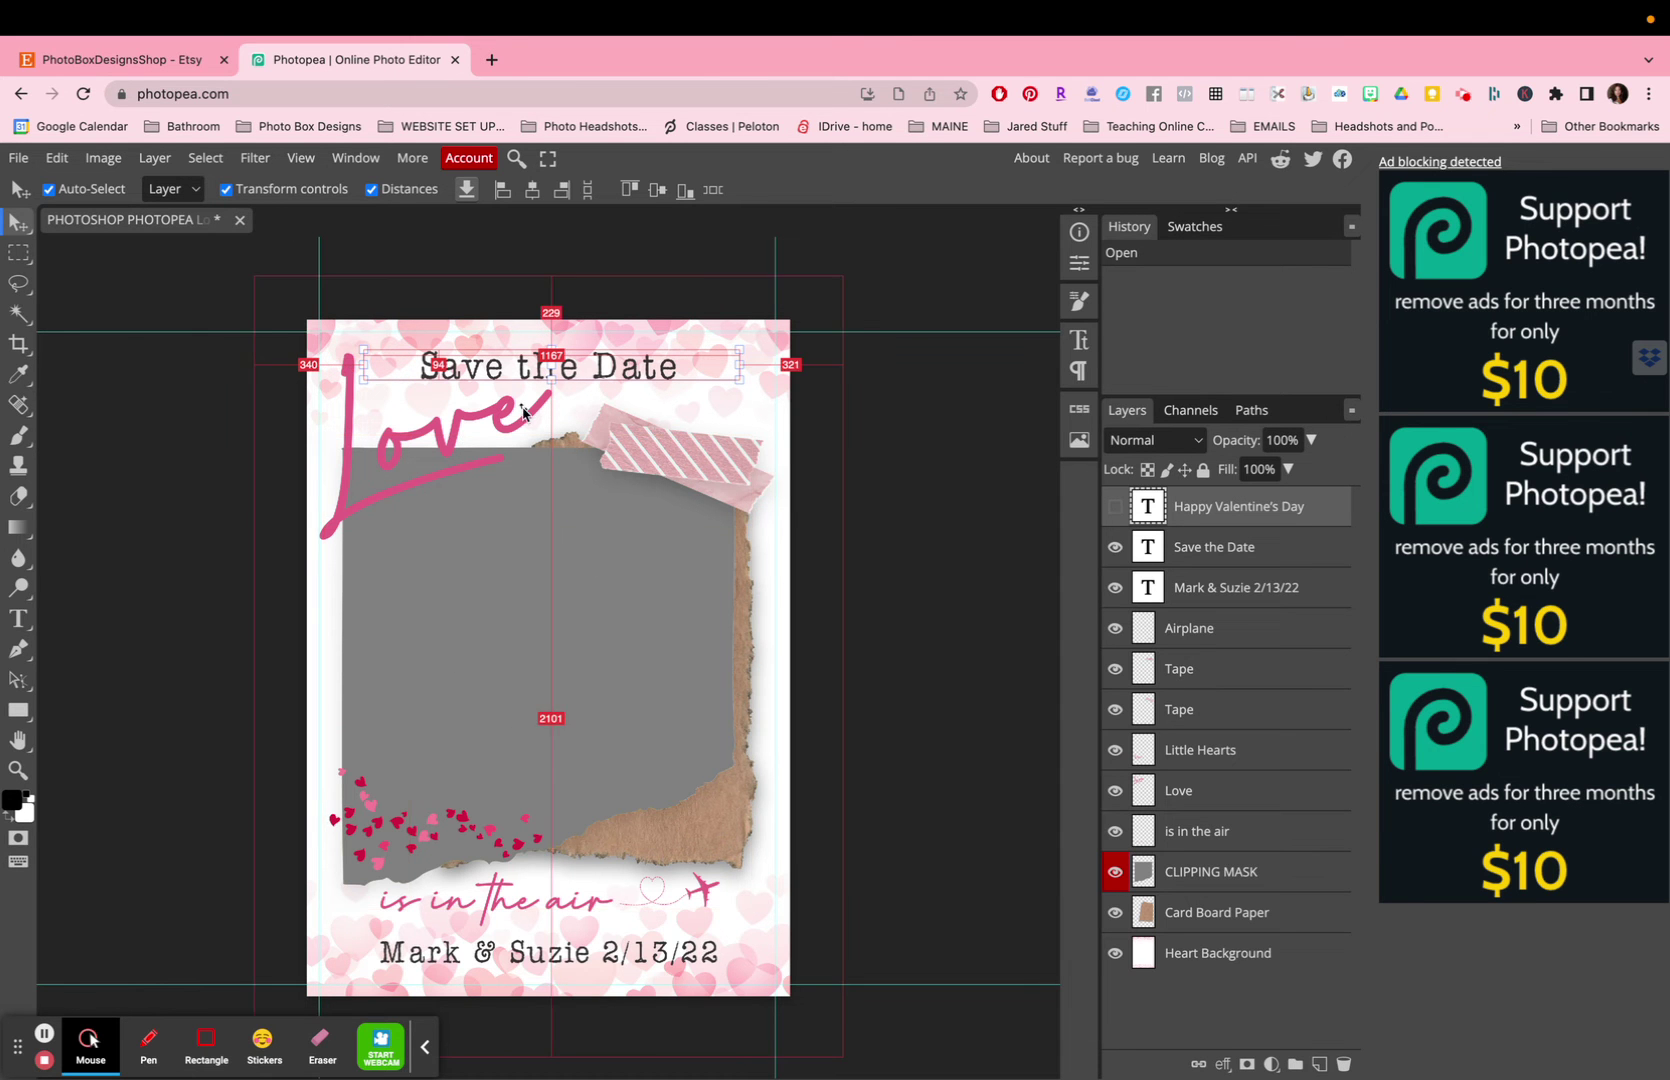
pyautogui.click(371, 190)
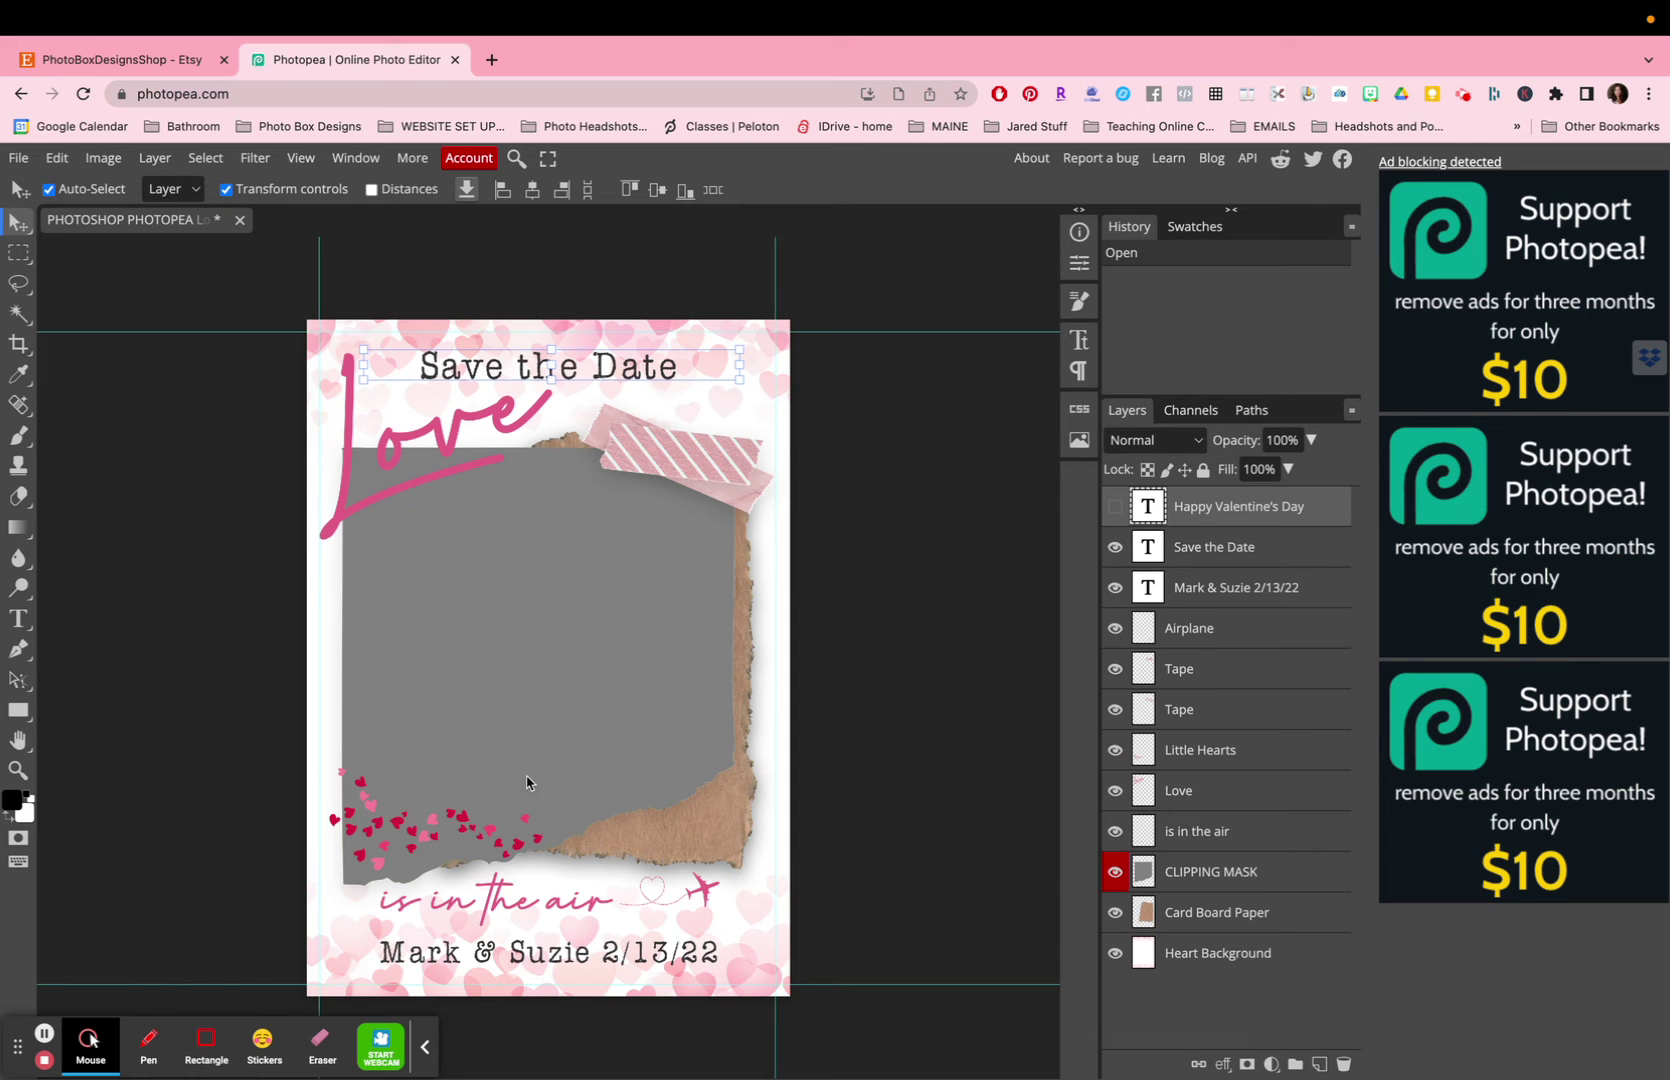
pyautogui.click(561, 665)
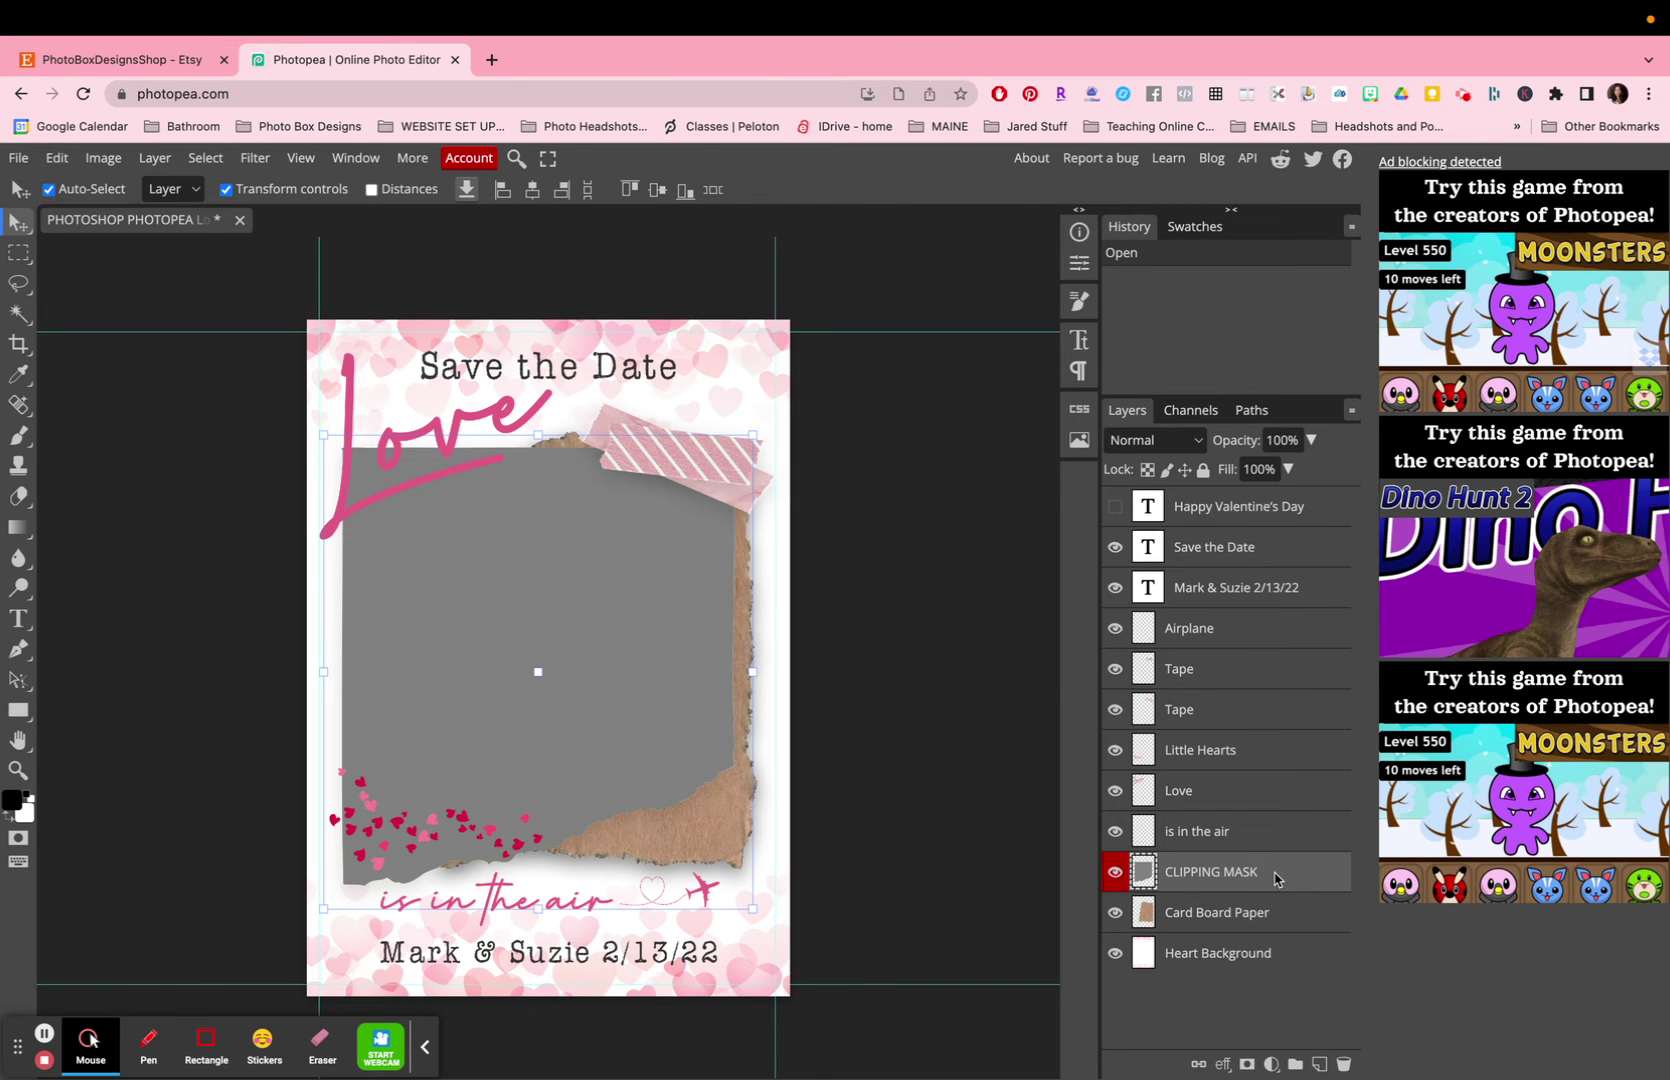
# Turn off Transform controls and nudge the 'is in the air' text a few pixels.
pyautogui.click(226, 189)
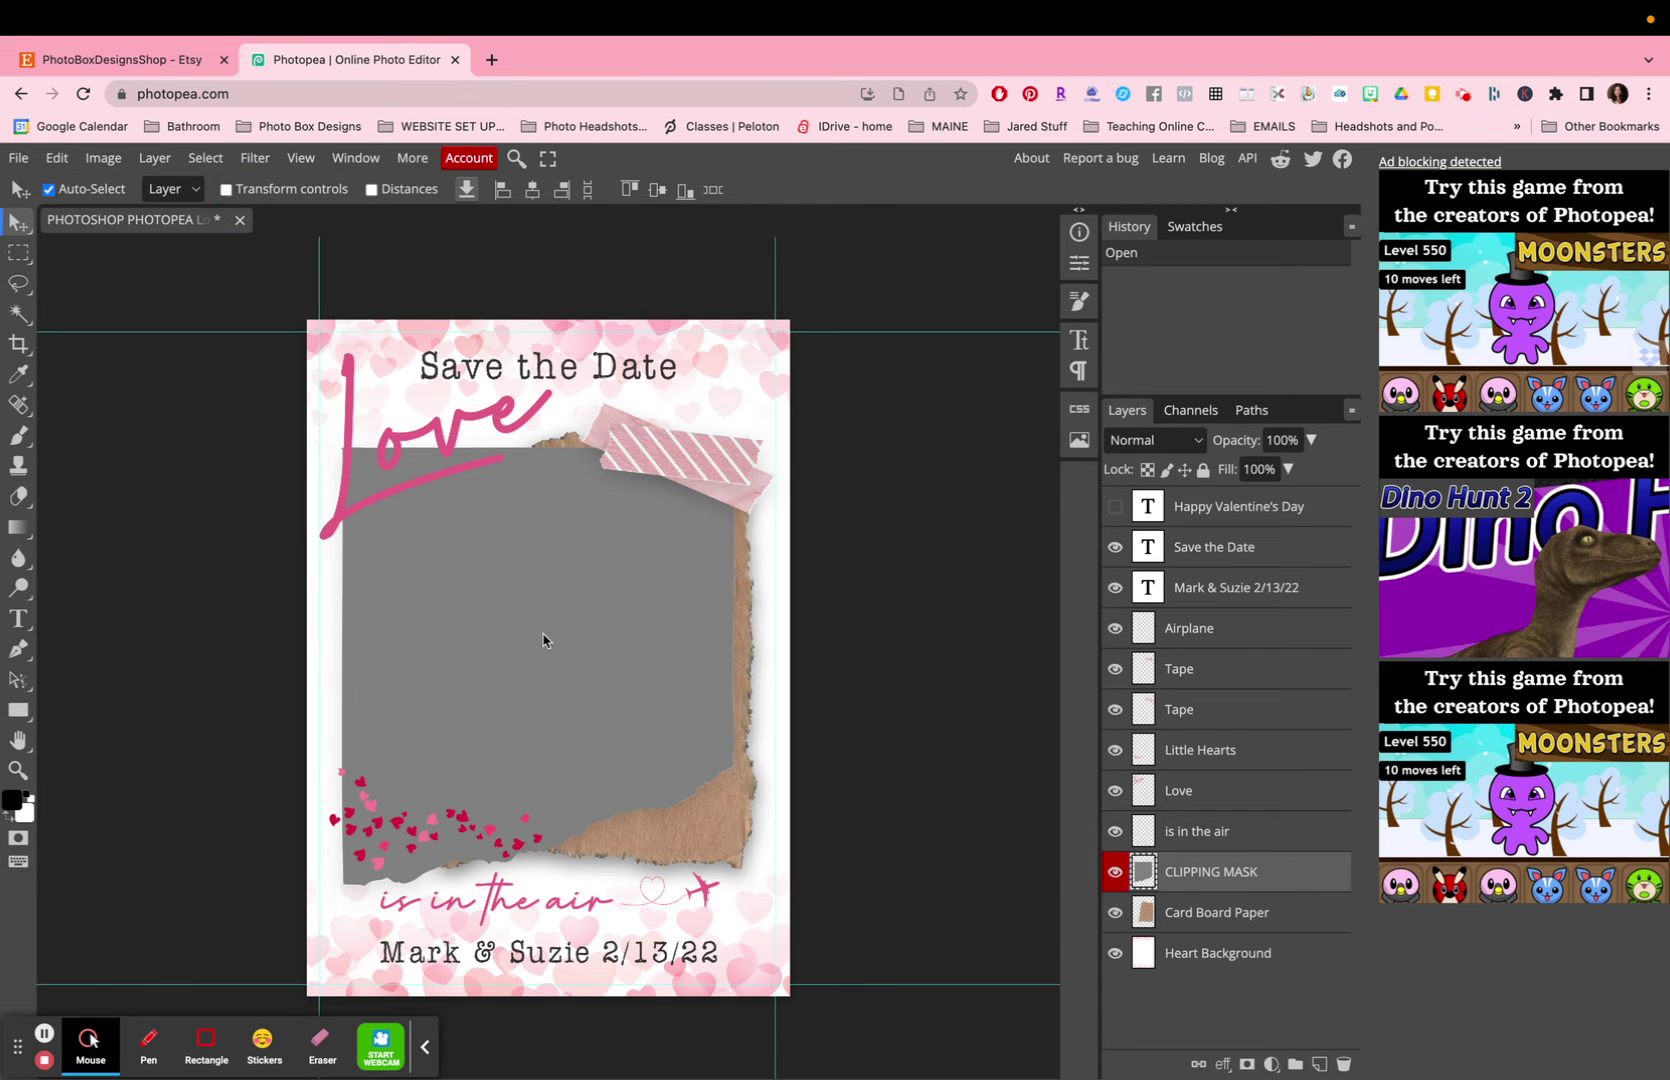
pyautogui.click(594, 619)
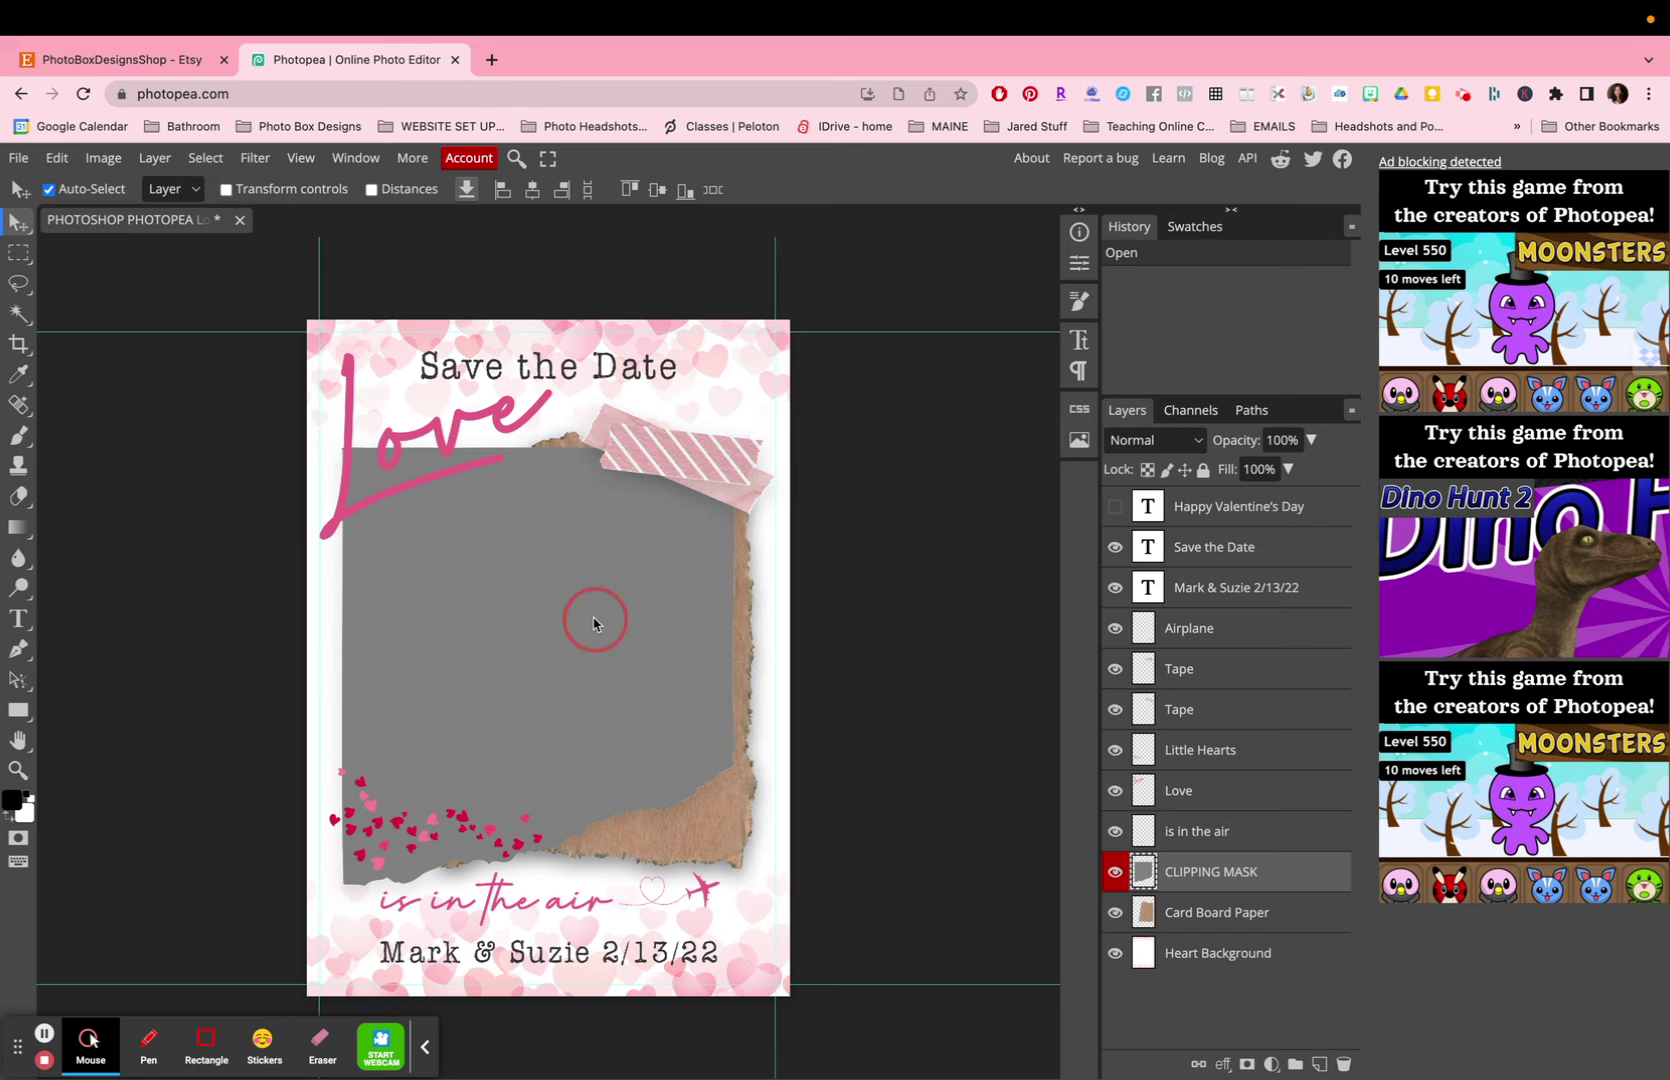
pyautogui.click(518, 910)
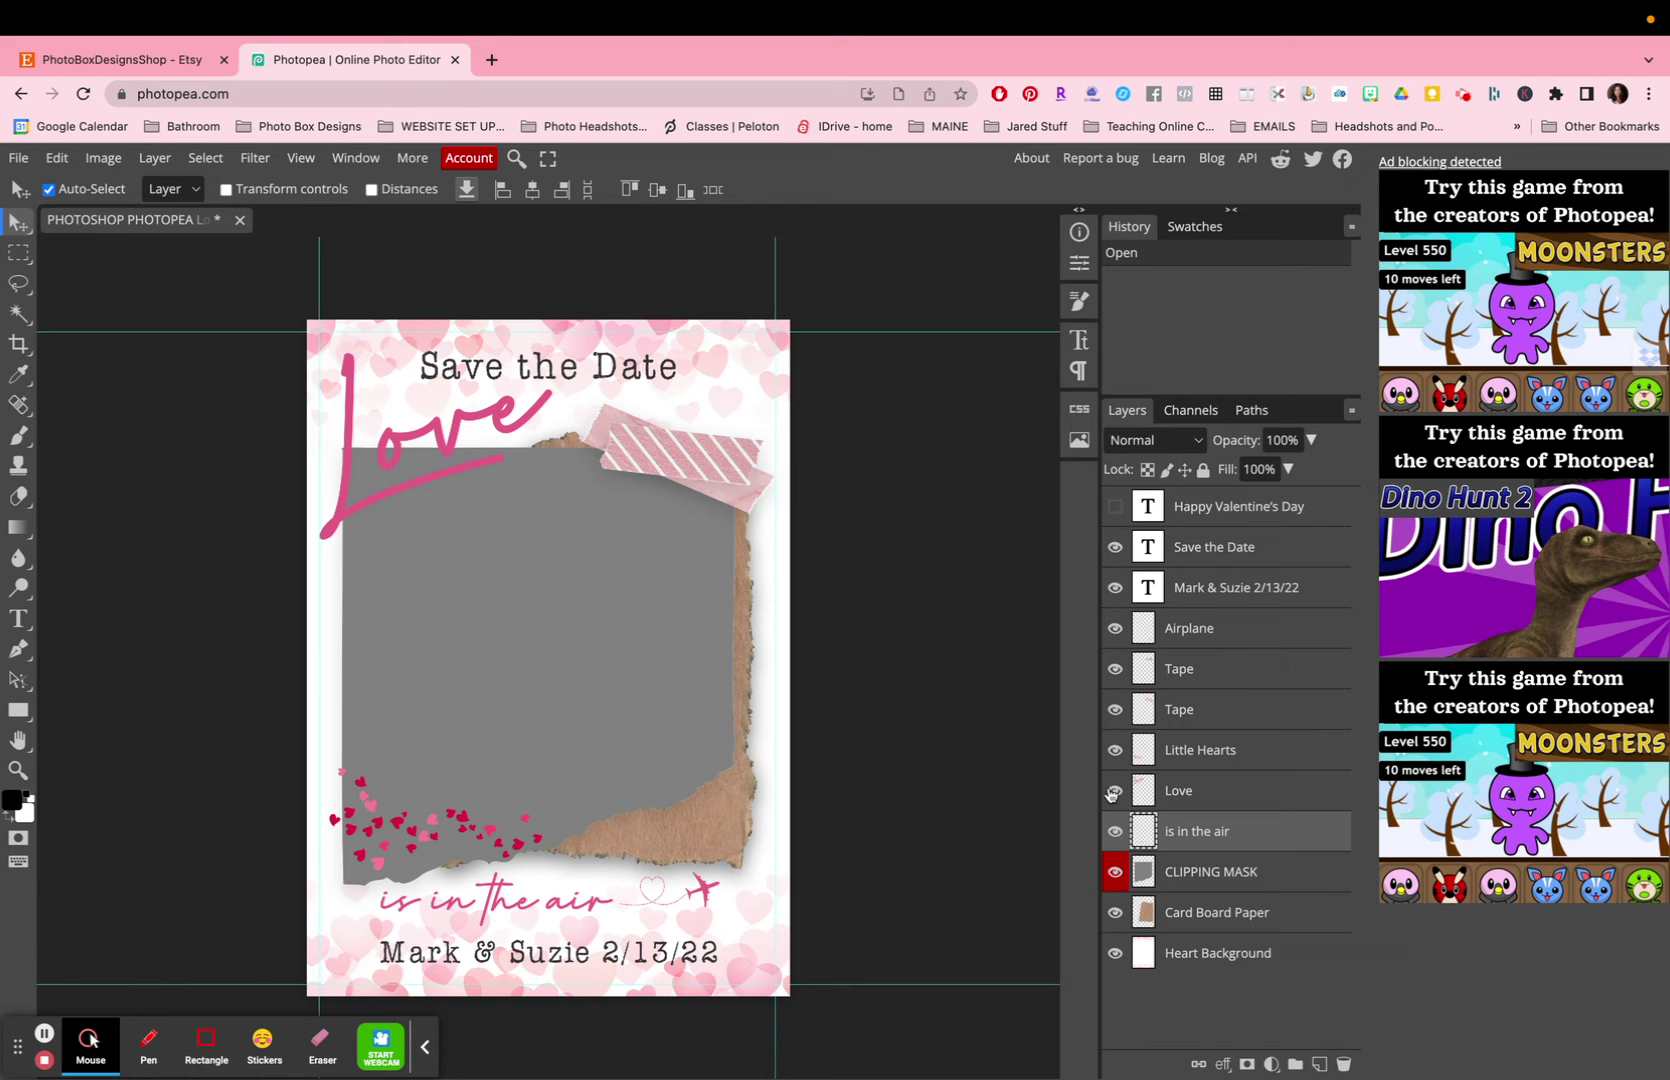
pyautogui.moveTo(497, 916); pyautogui.dragTo(490, 900)
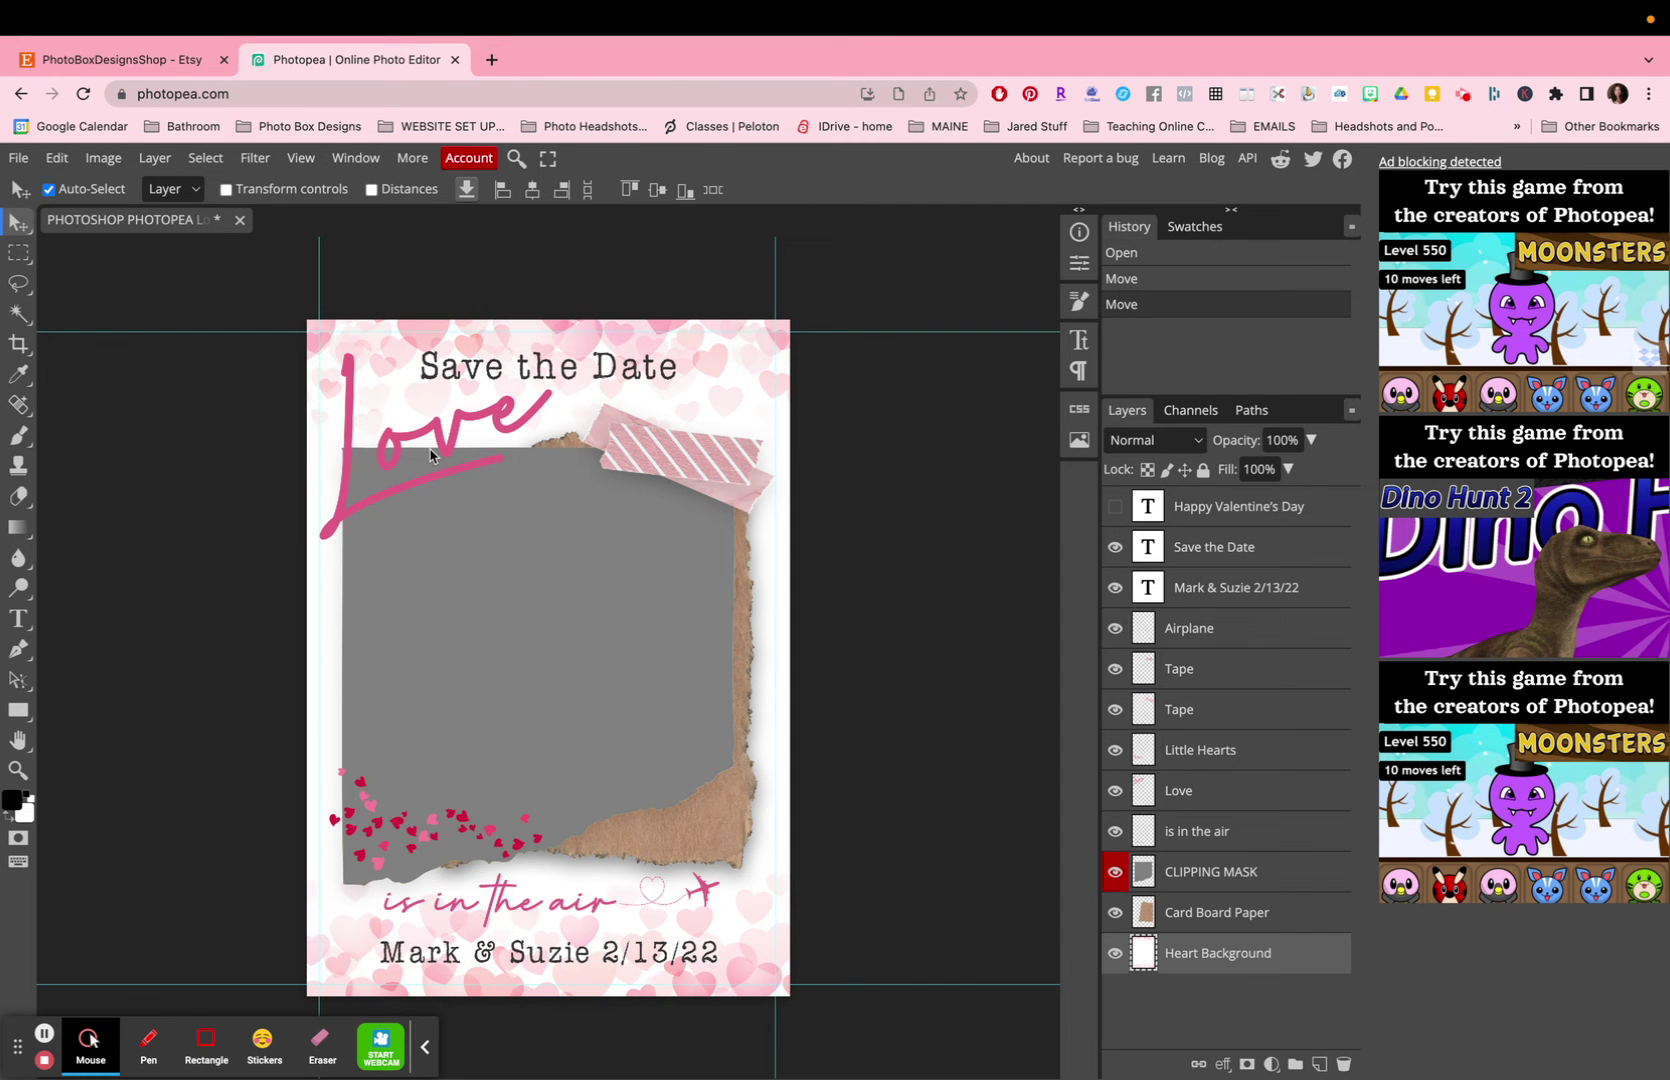
# Try enlarging and shifting the grey photo frame, then cancel the transform.
pyautogui.click(226, 190)
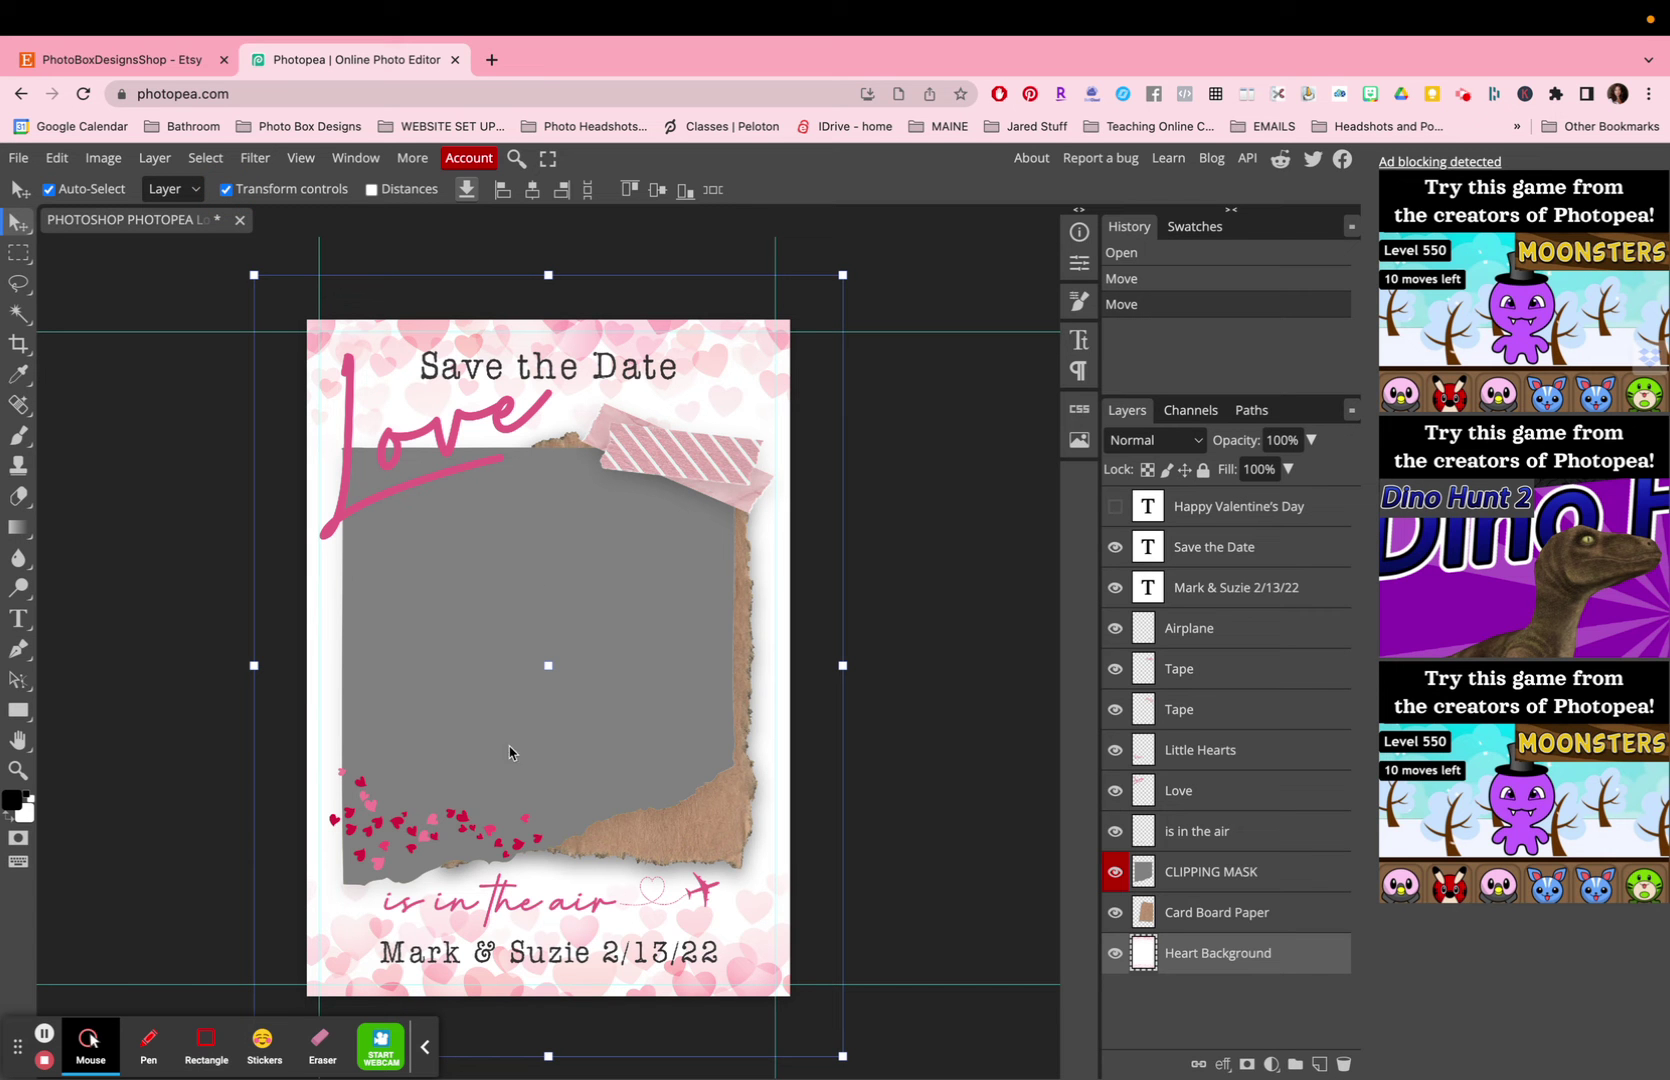
pyautogui.click(505, 616)
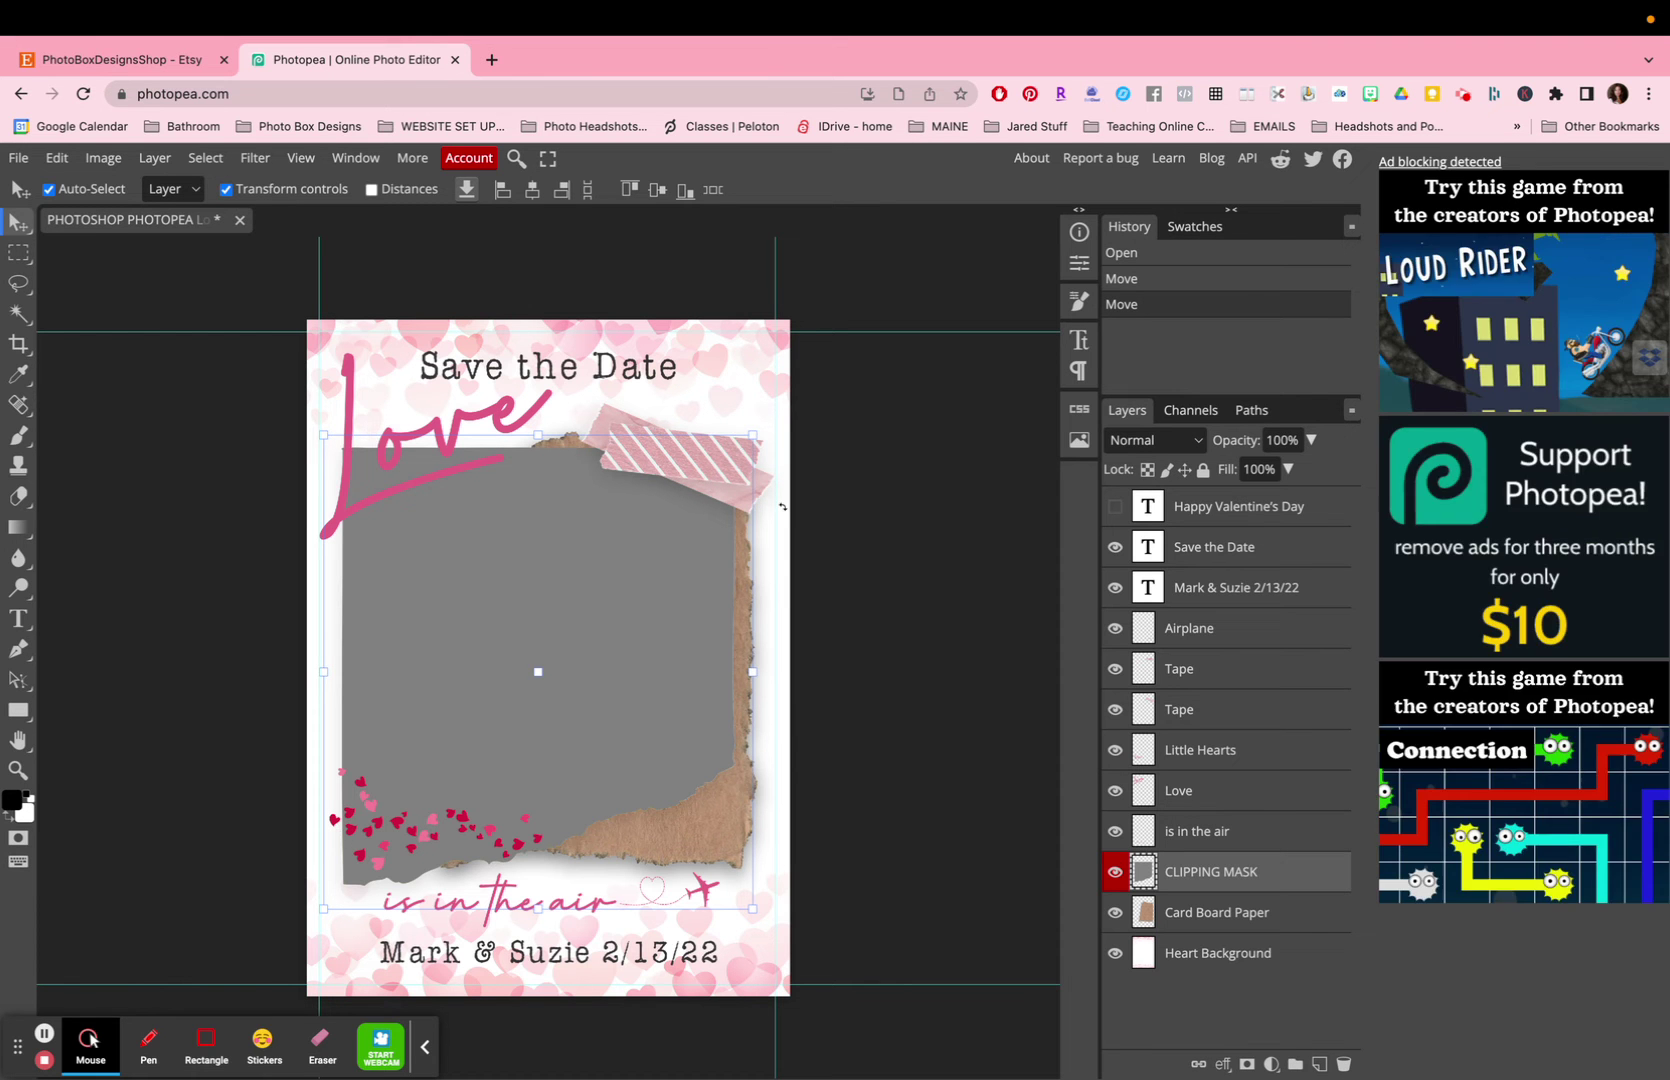
pyautogui.moveTo(752, 437)
pyautogui.mouseDown()
pyautogui.moveTo(824, 354)
pyautogui.moveTo(724, 450)
pyautogui.moveTo(770, 421)
pyautogui.mouseUp()
pyautogui.moveTo(663, 551); pyautogui.dragTo(714, 604)
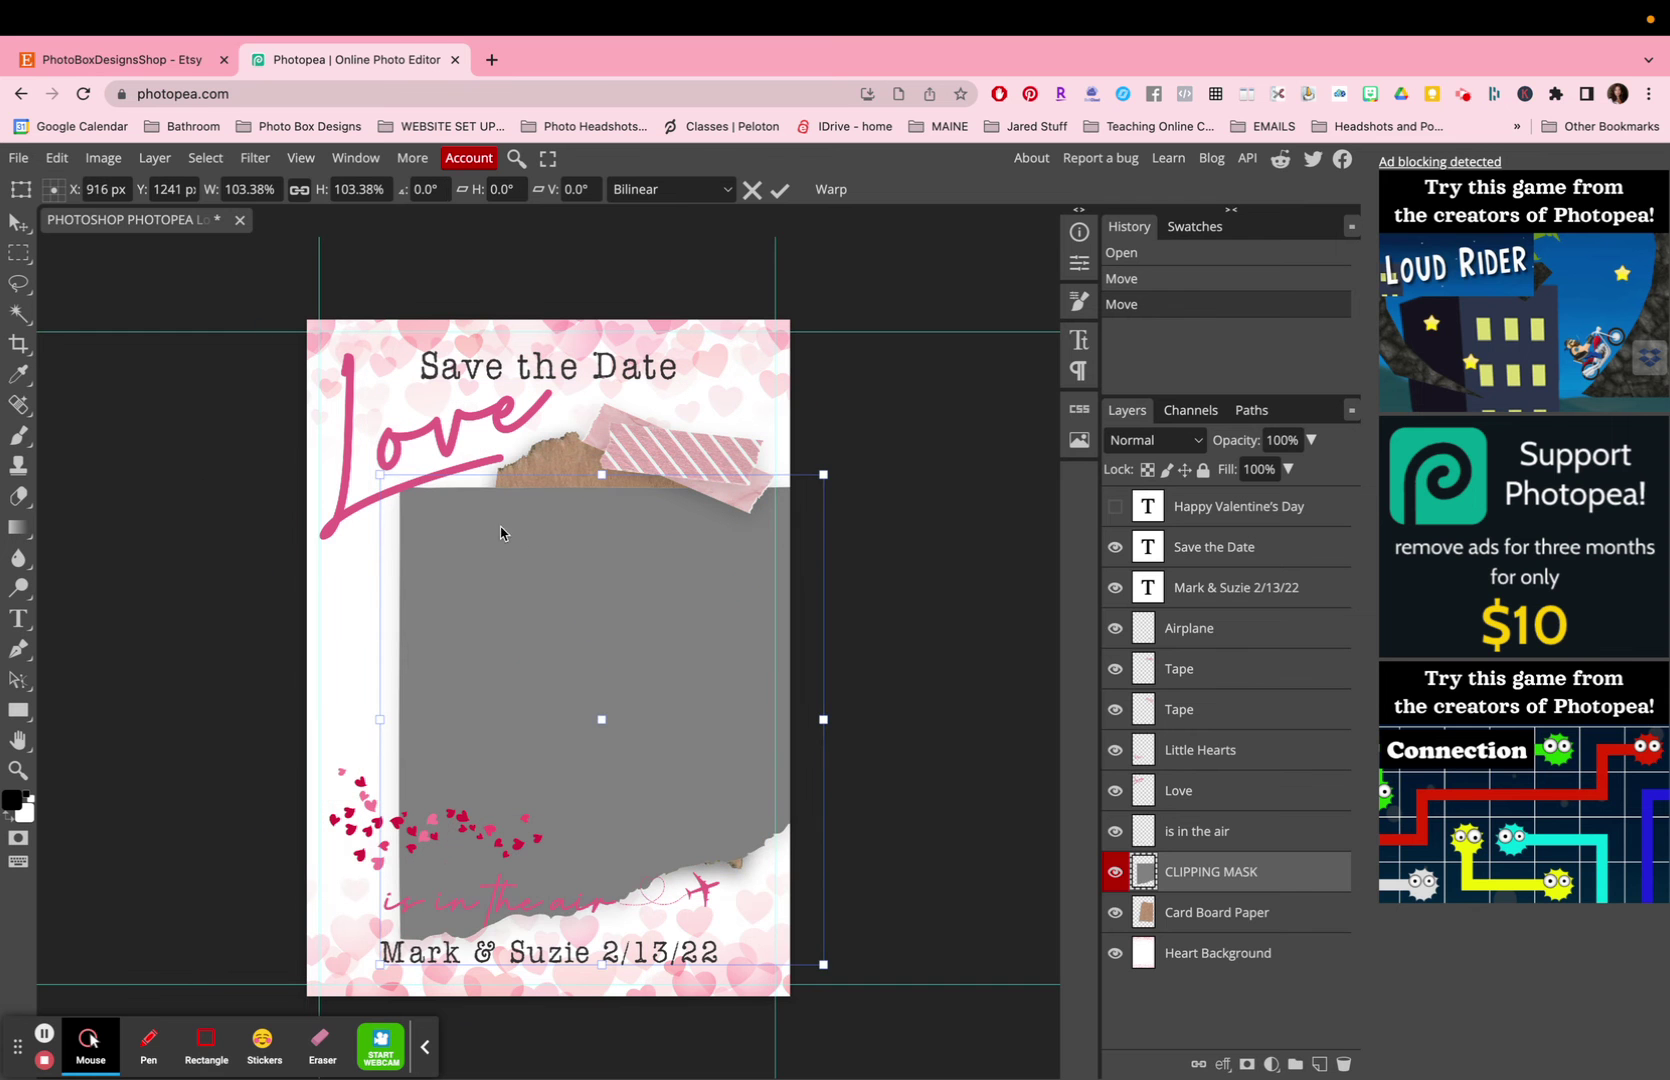
pyautogui.click(751, 190)
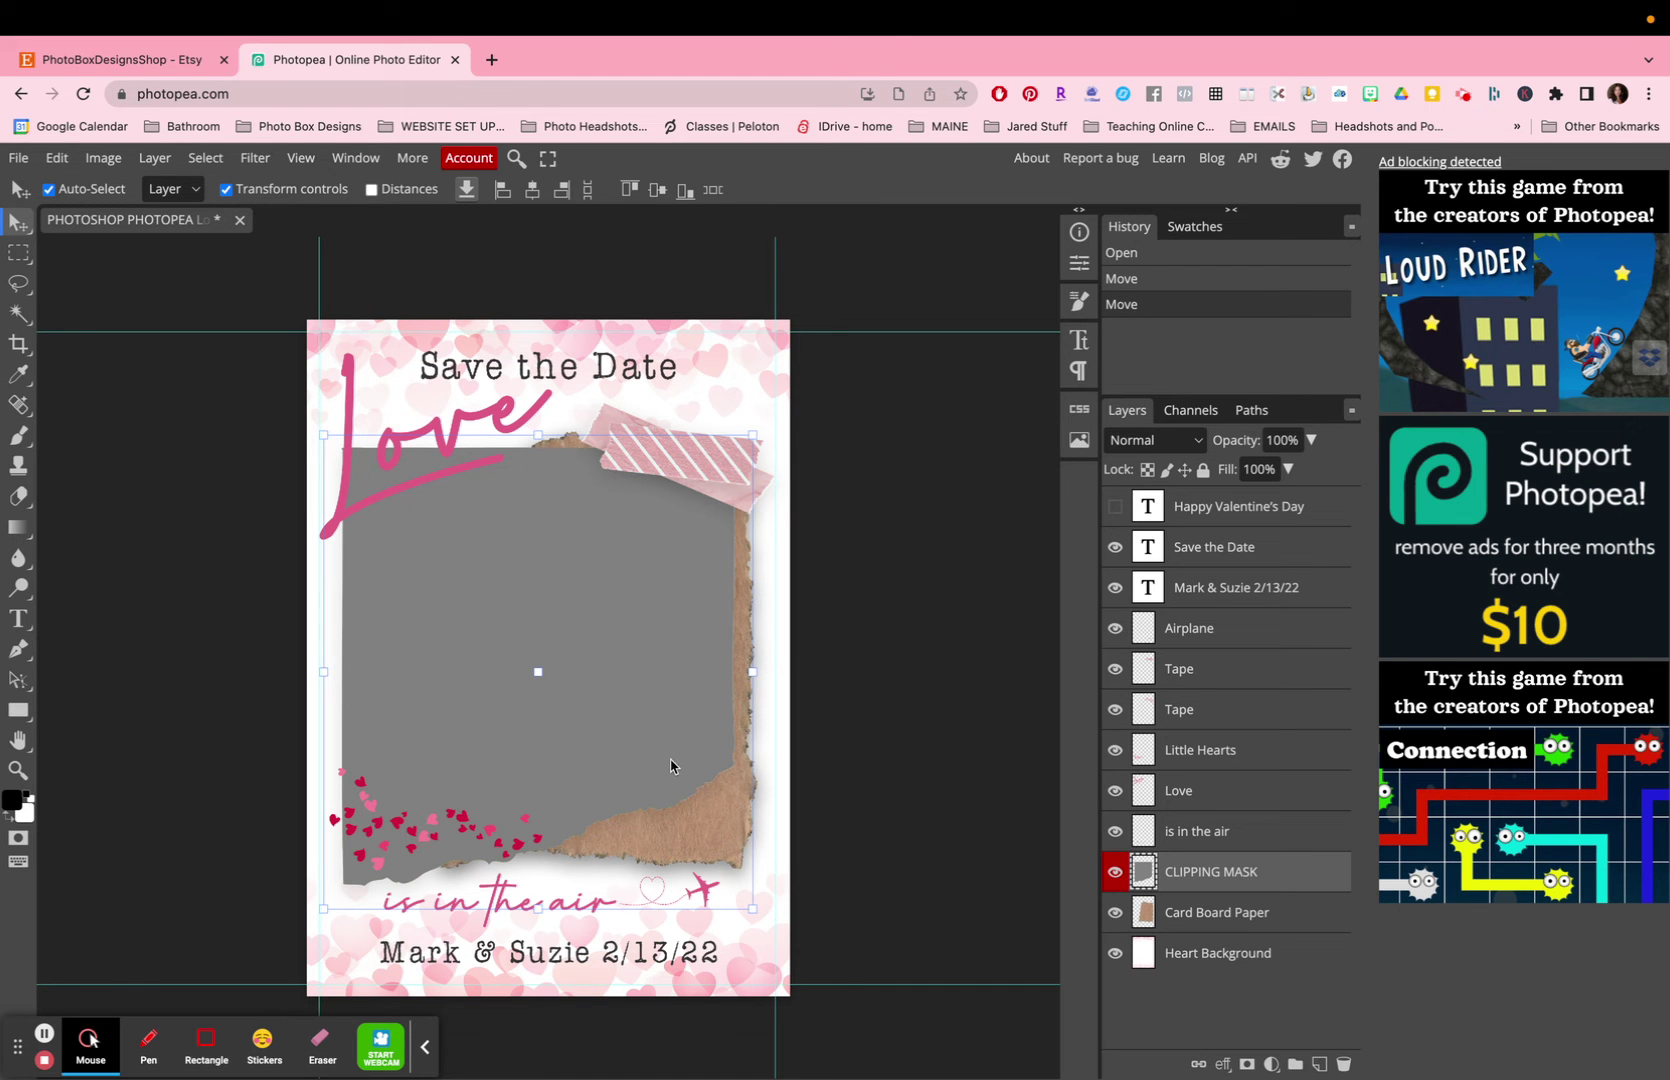
pyautogui.click(1131, 279)
pyautogui.click(1135, 304)
pyautogui.moveTo(524, 605); pyautogui.dragTo(671, 428)
pyautogui.click(1003, 765)
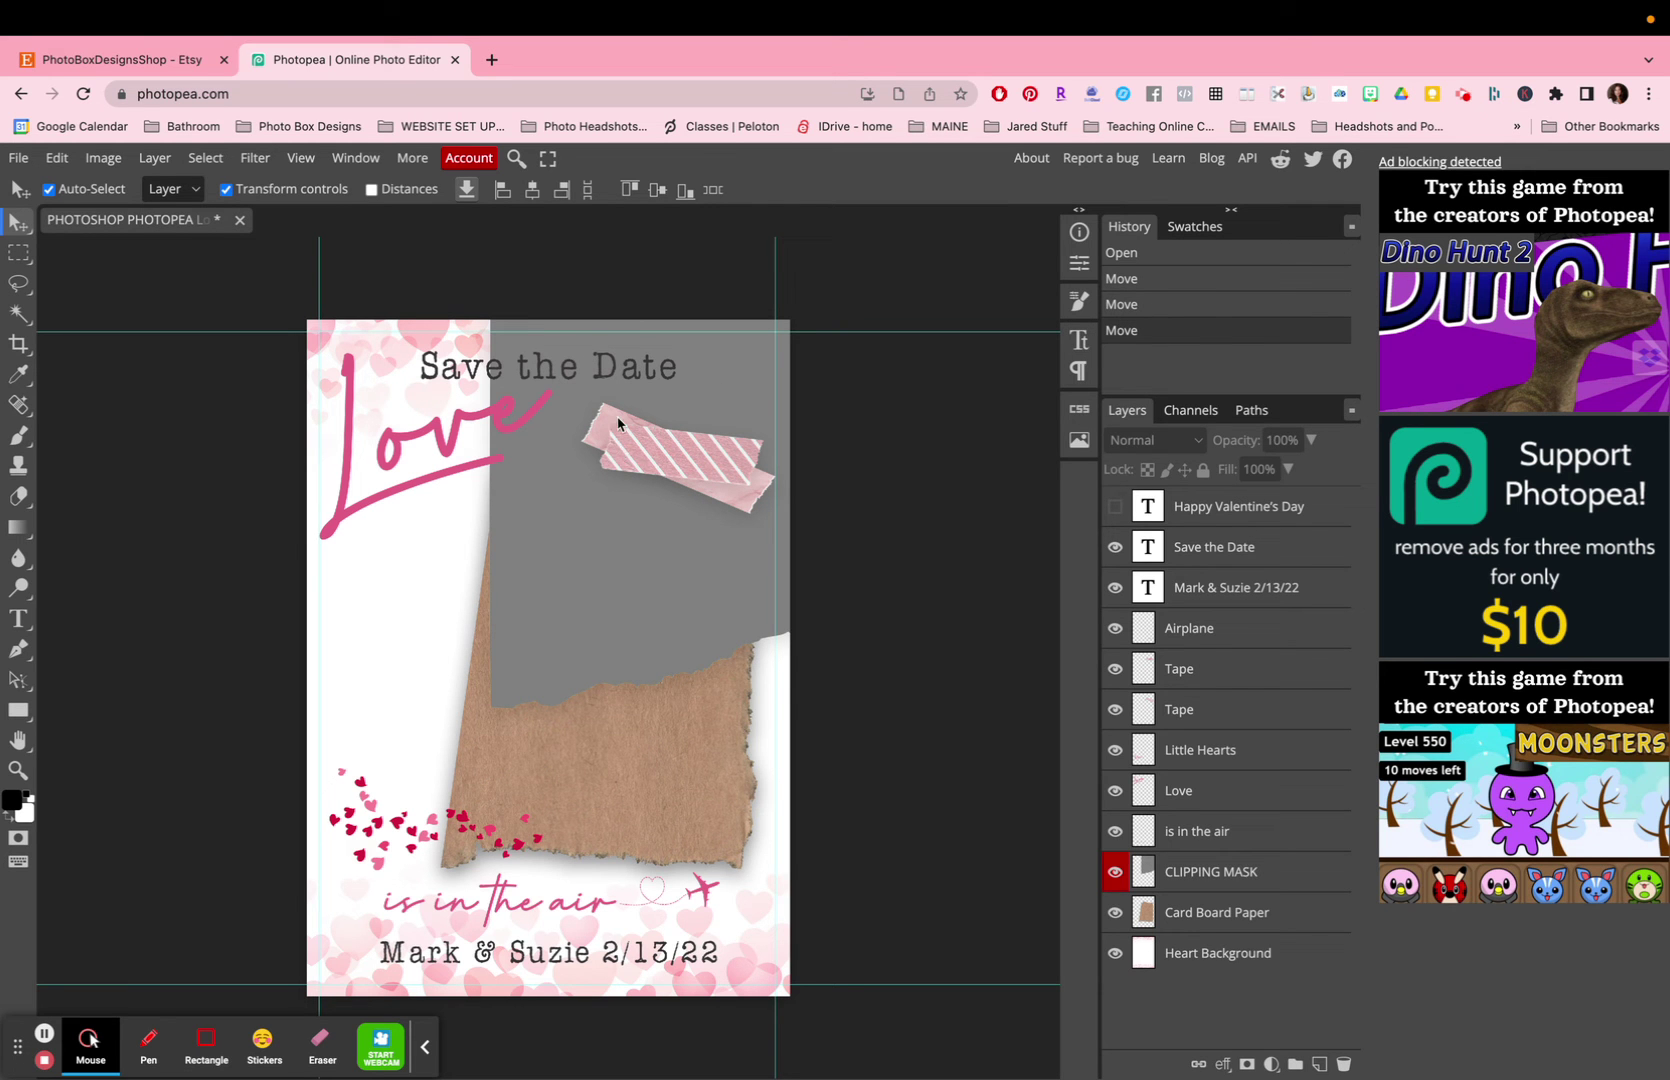
pyautogui.click(1164, 306)
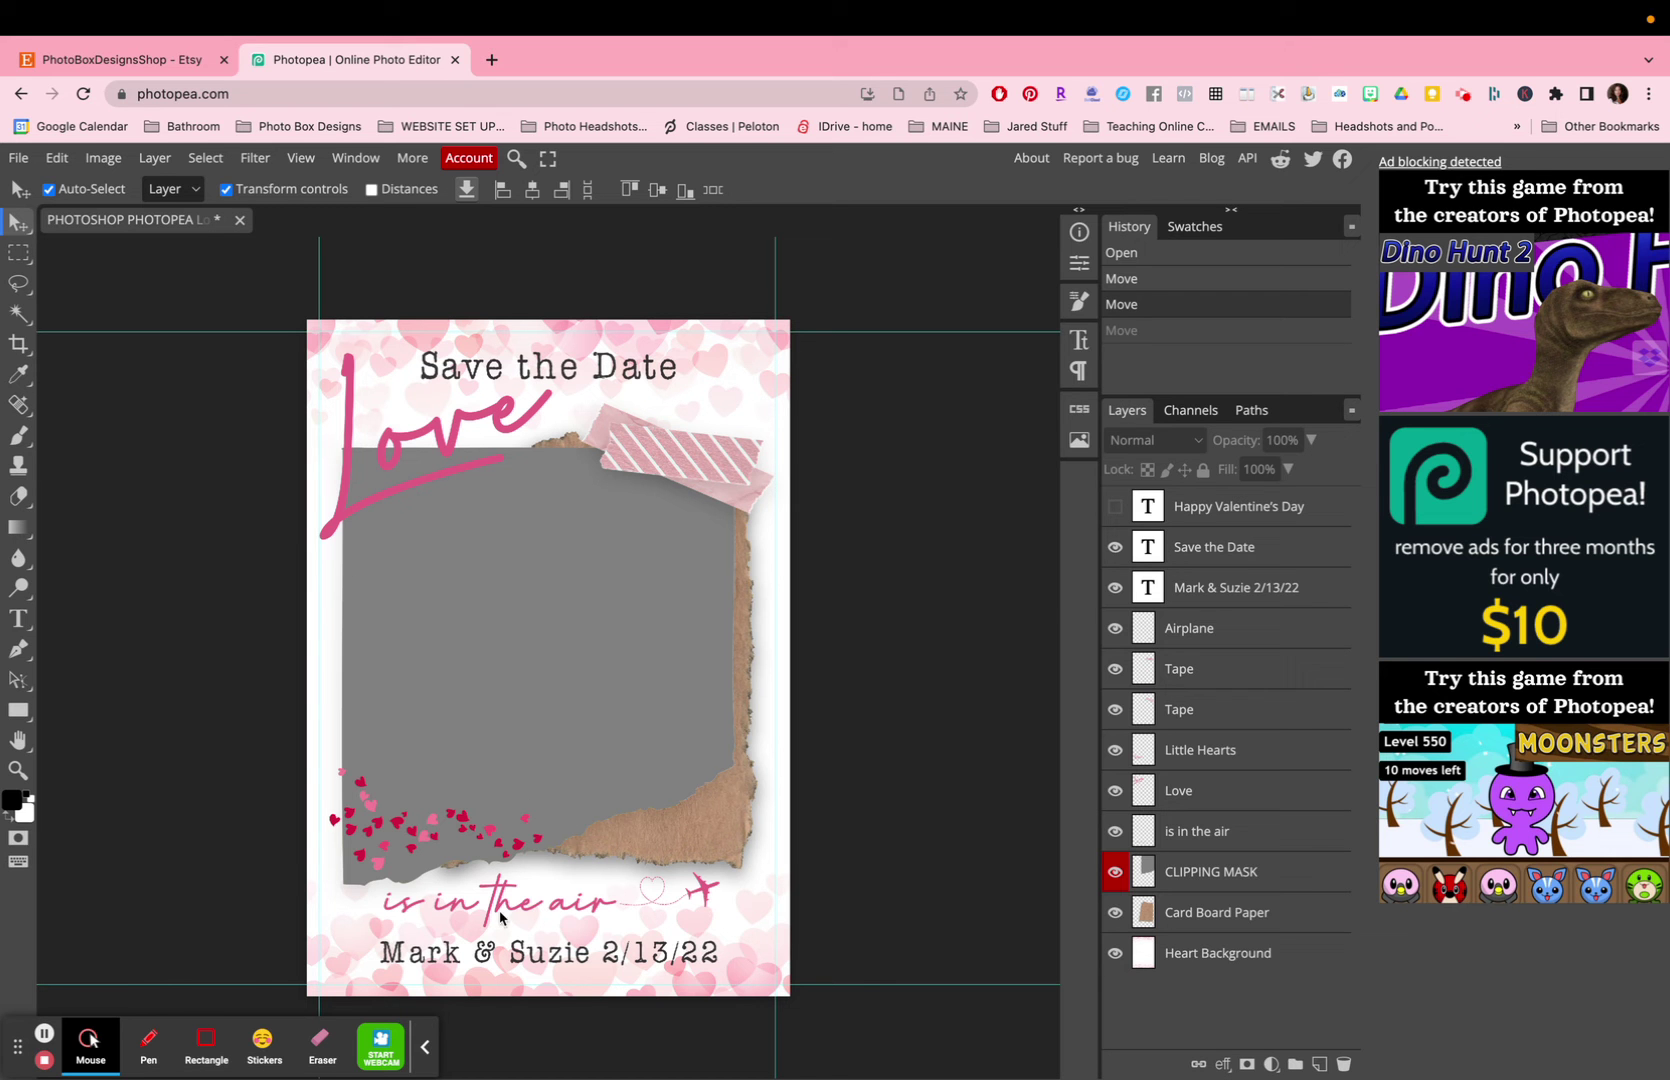
pyautogui.click(403, 447)
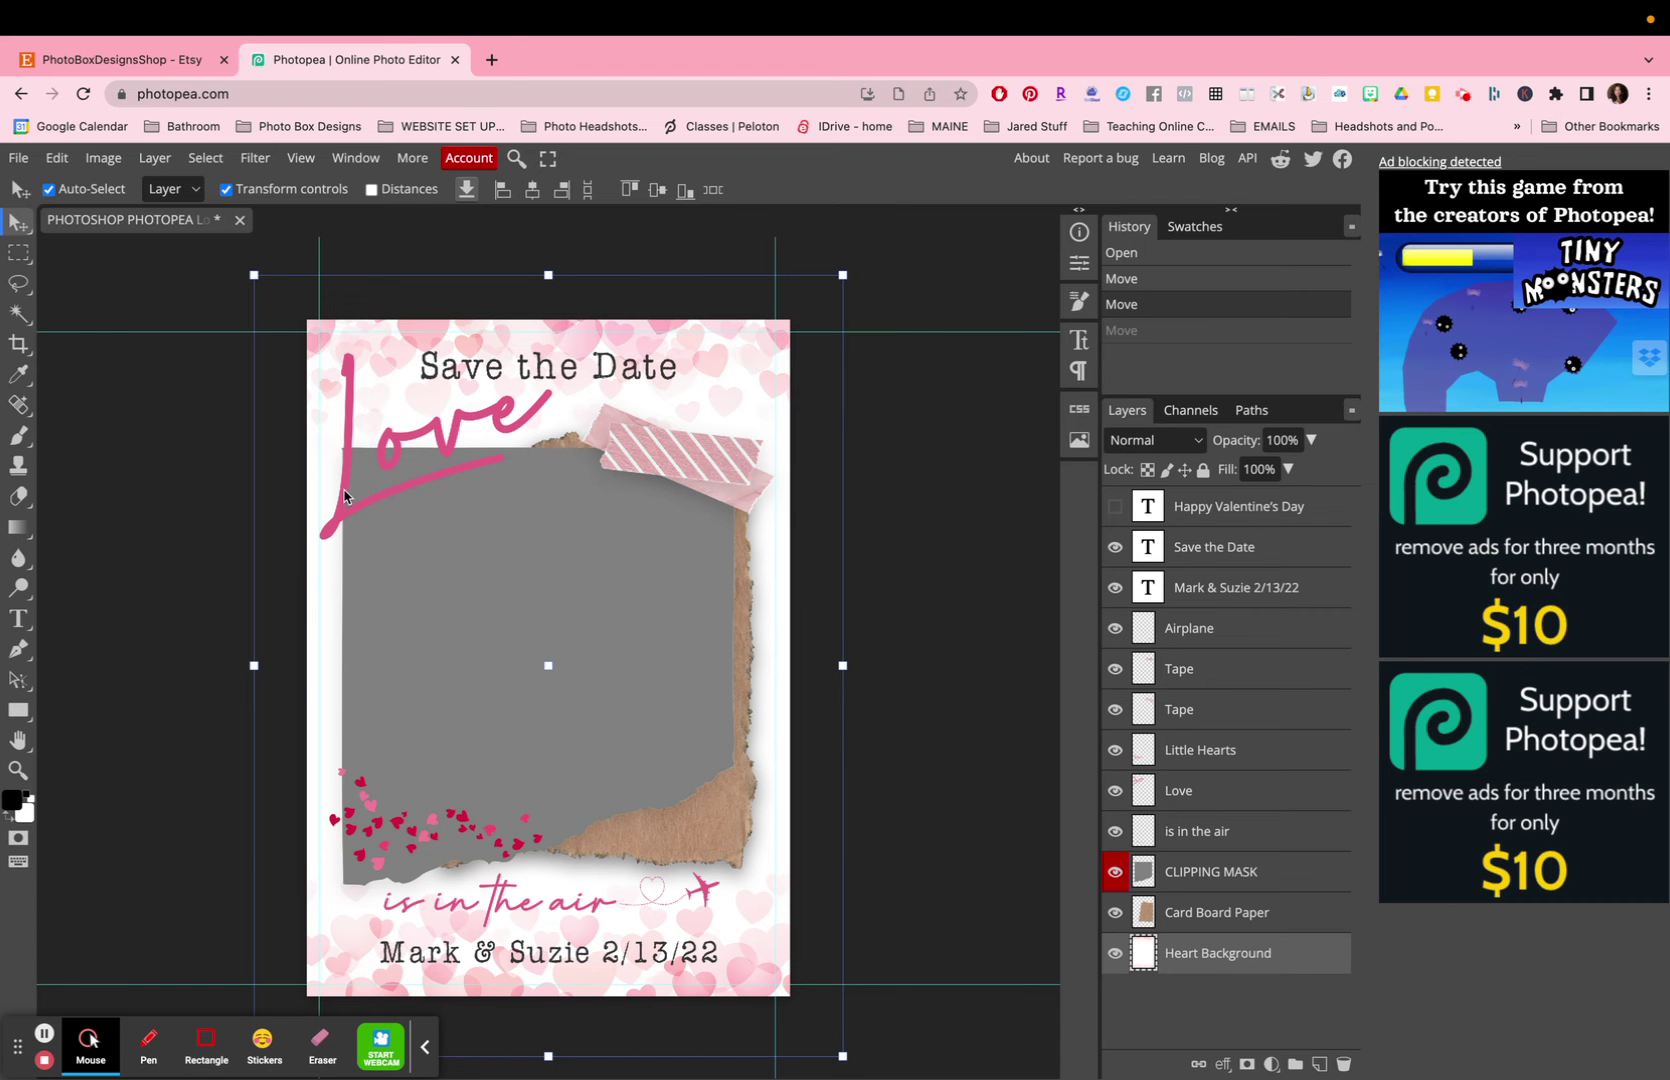
# Check the pink Love layer's visibility, then enter text editing on the Save the Date heading.
pyautogui.click(329, 534)
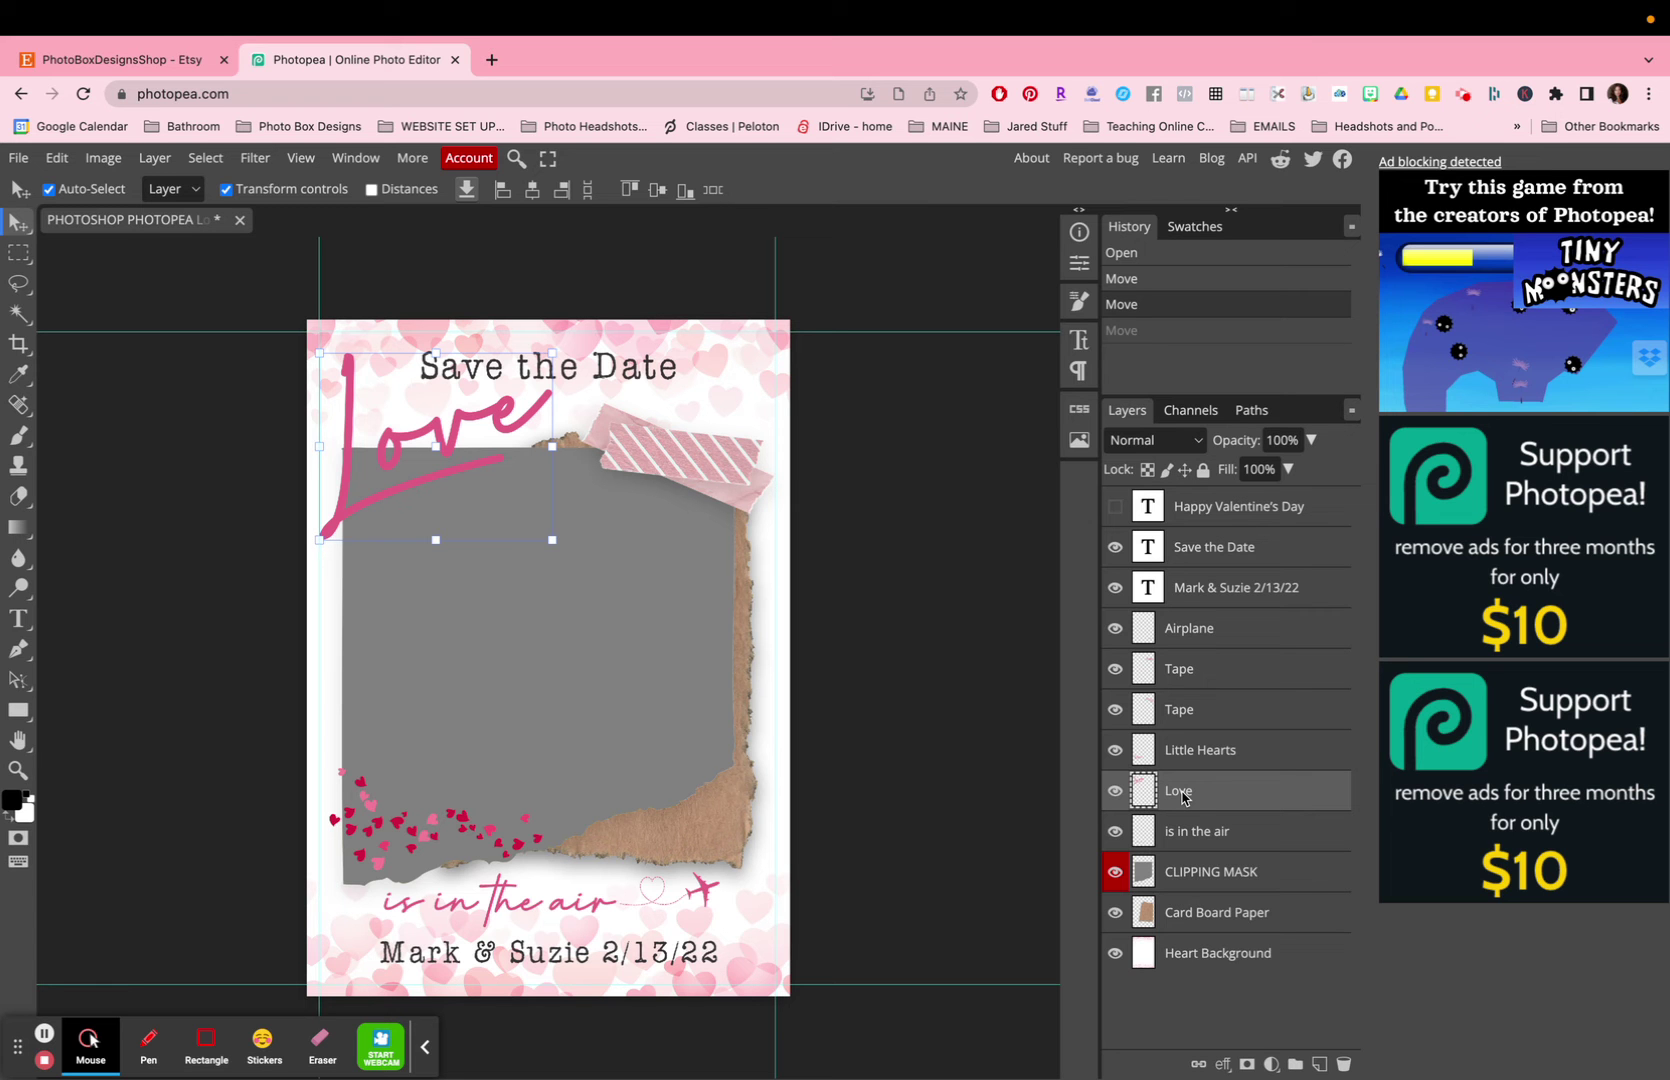
pyautogui.click(1115, 792)
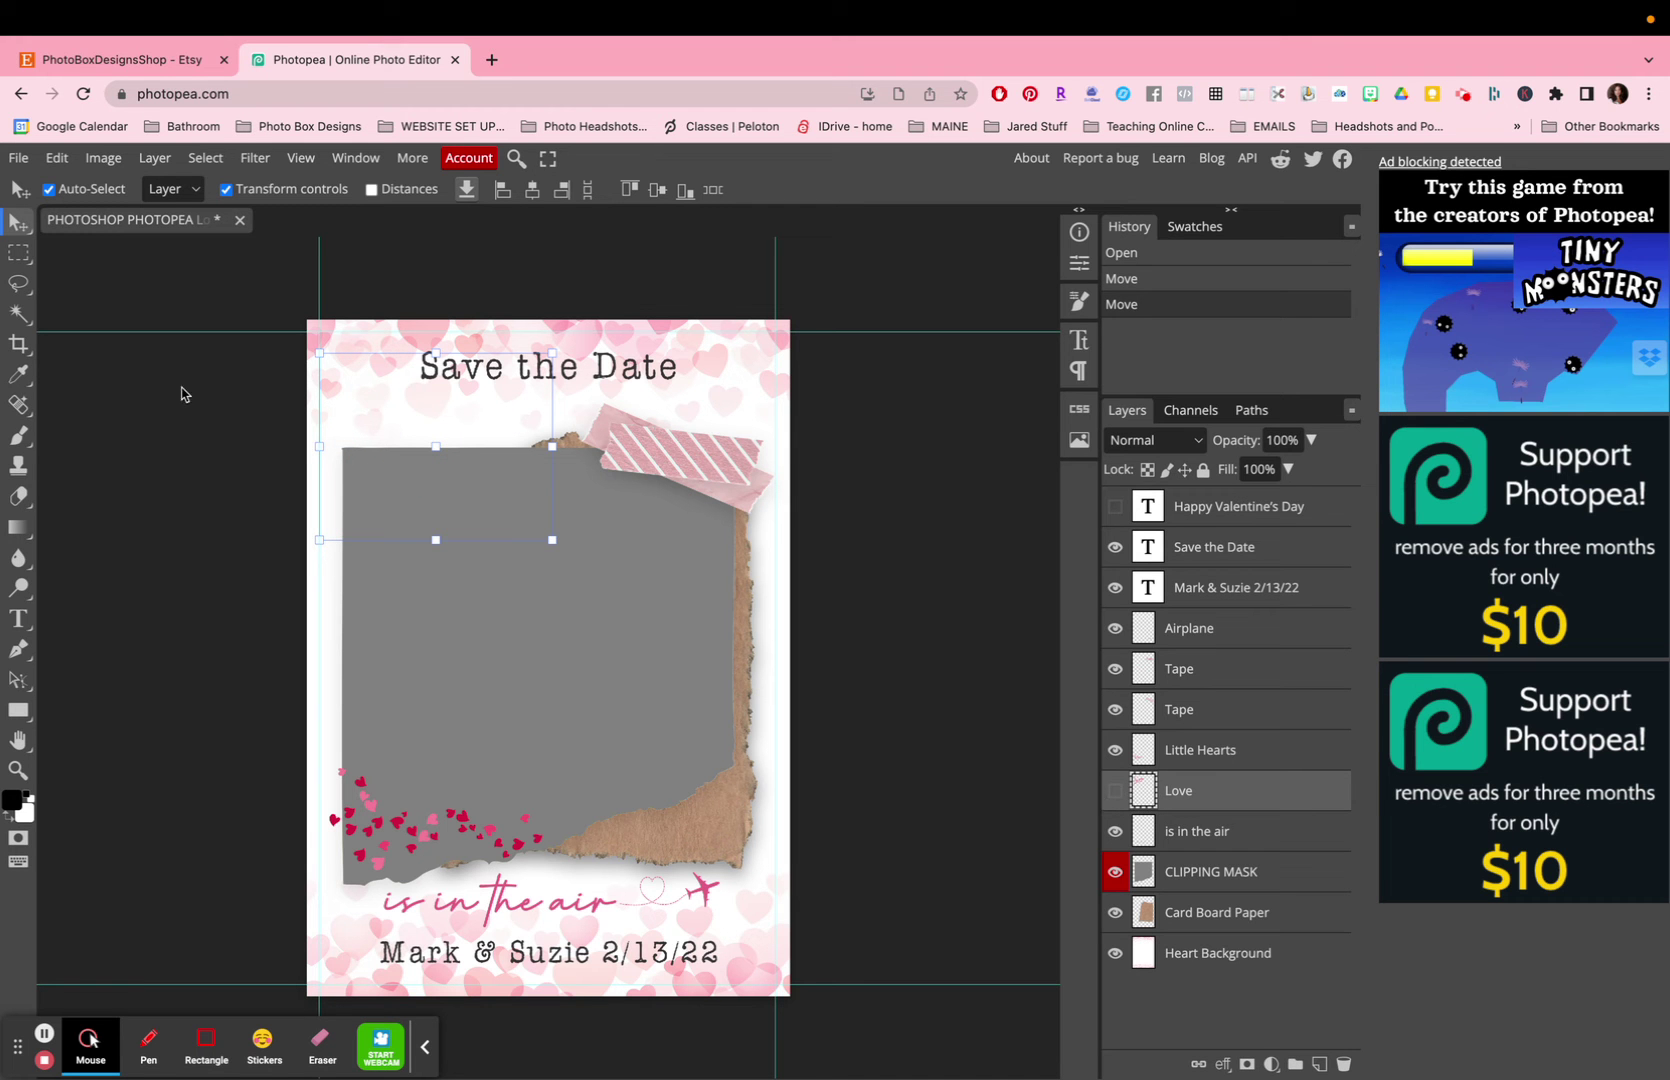
pyautogui.click(1115, 791)
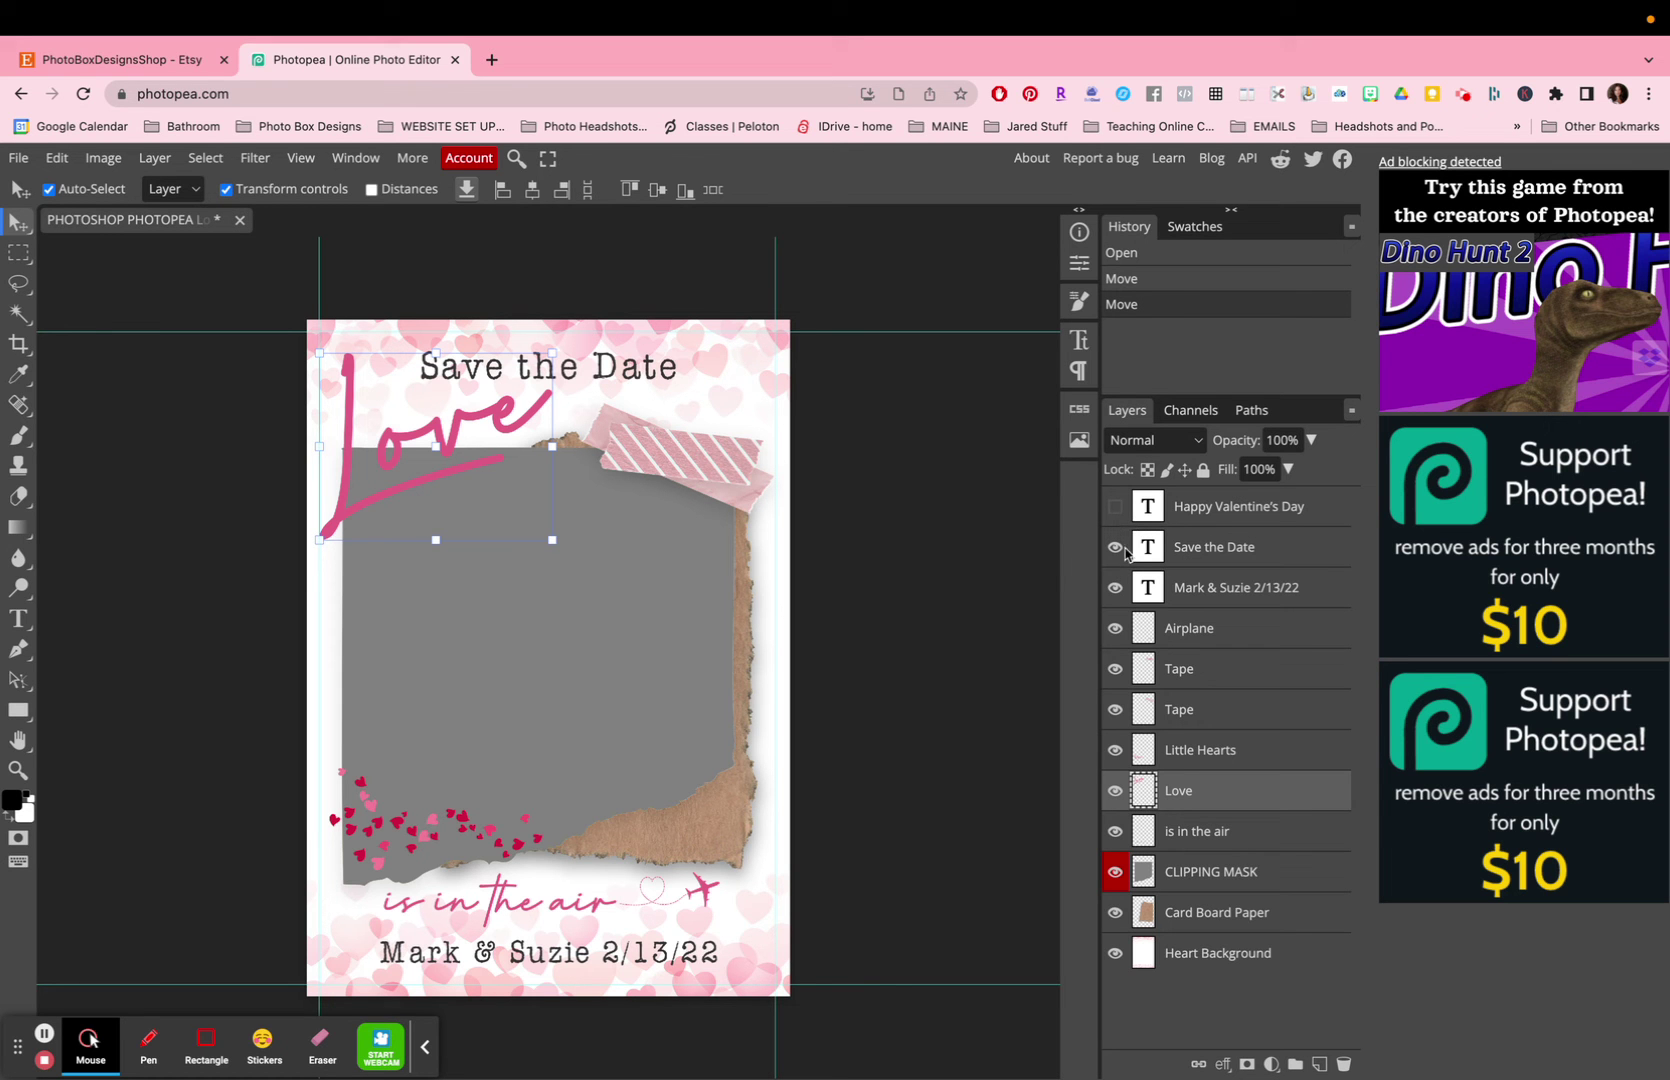
pyautogui.click(599, 371)
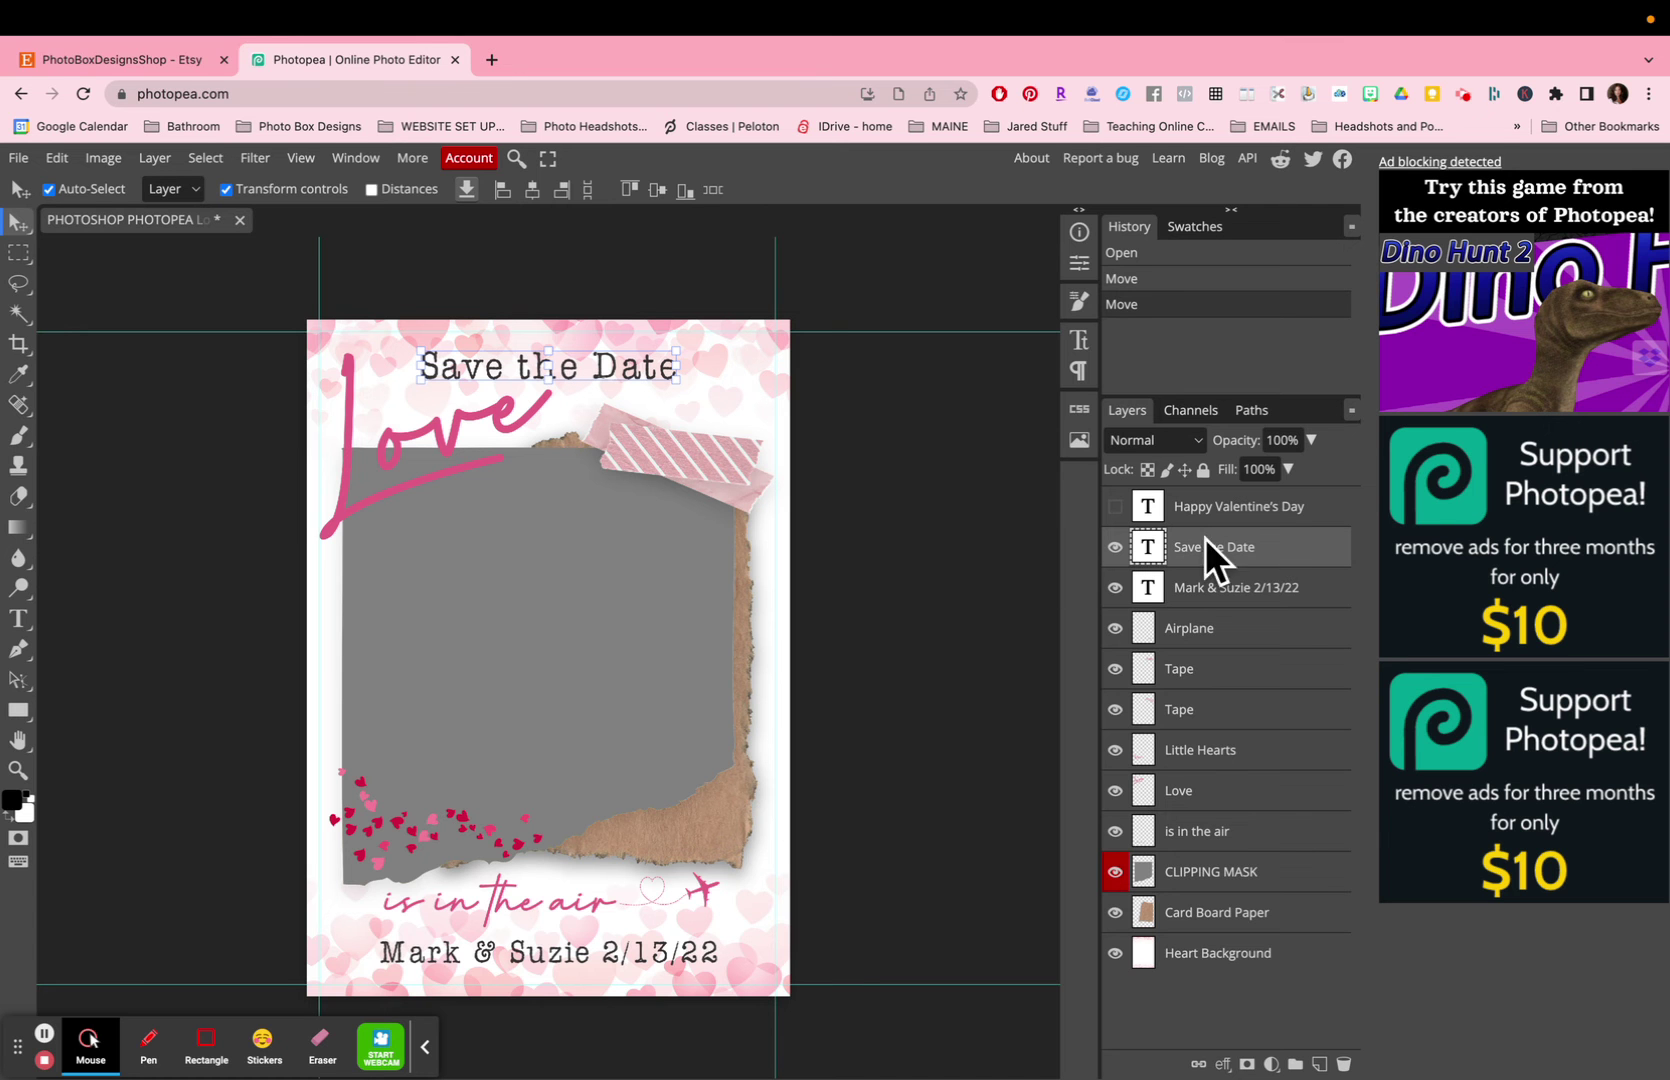
pyautogui.doubleClick(506, 370)
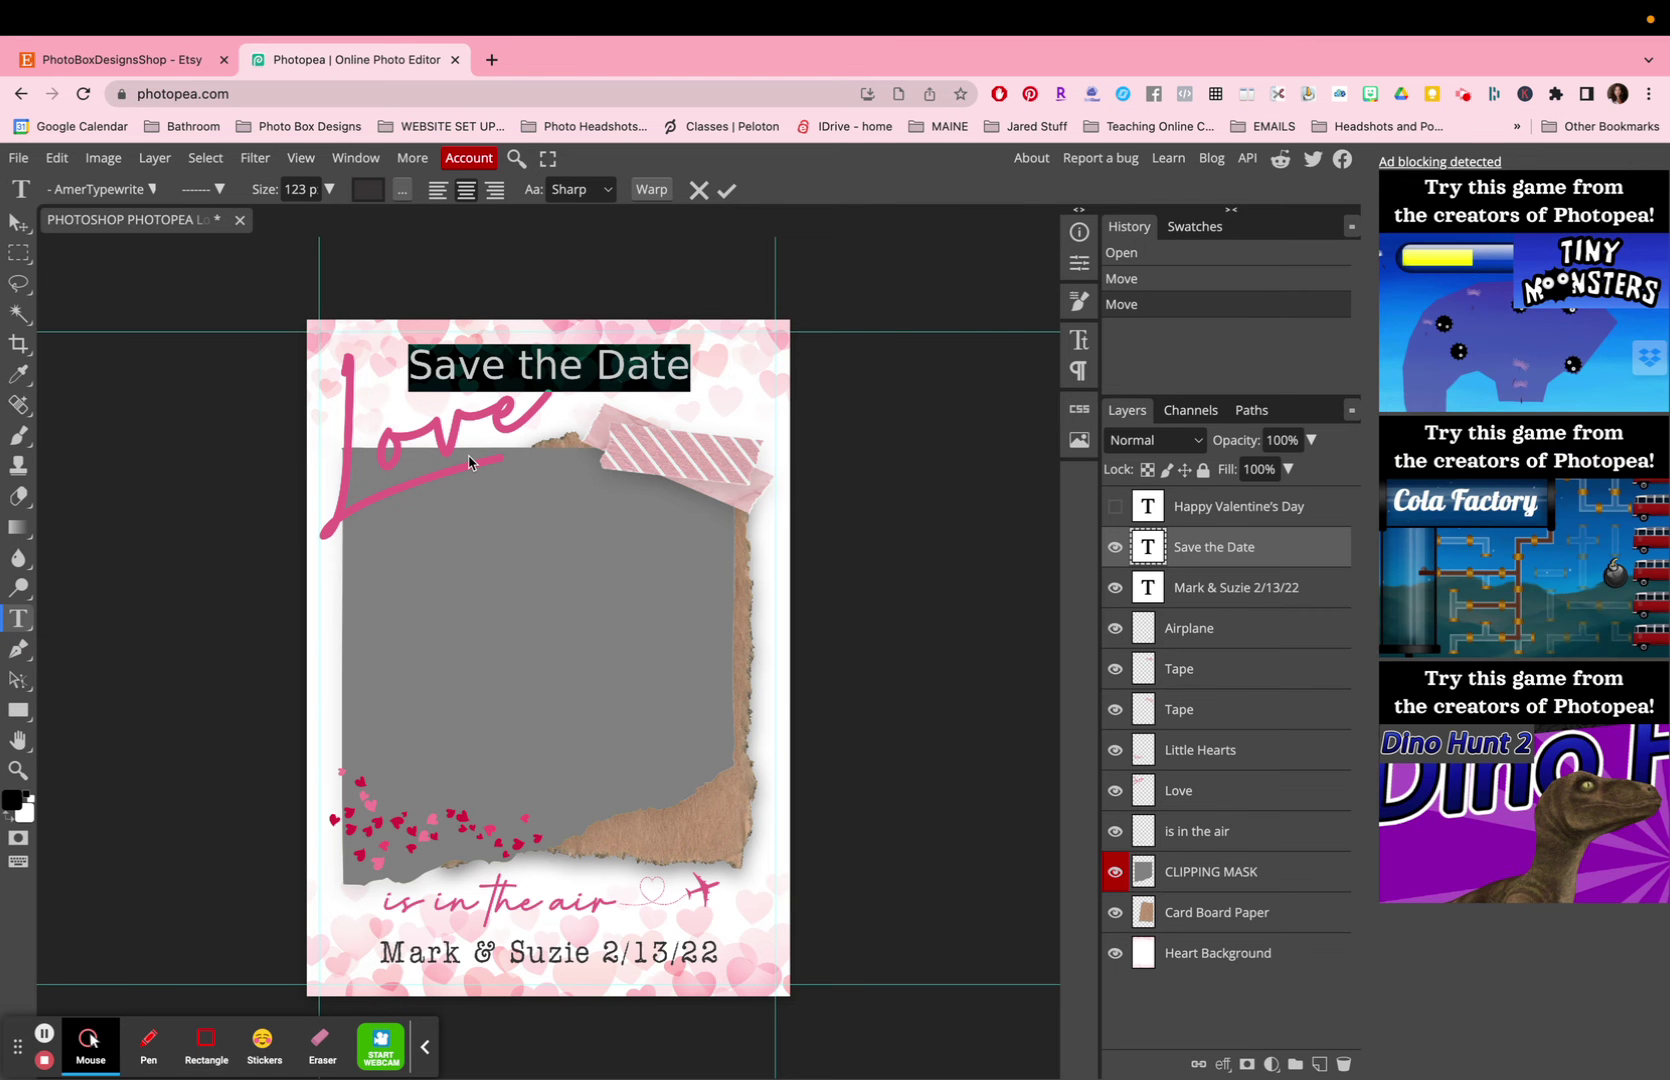
# Change the heading to 'Love Forever and Ever', commit it, and nudge it slightly left.
pyautogui.write('Love ')
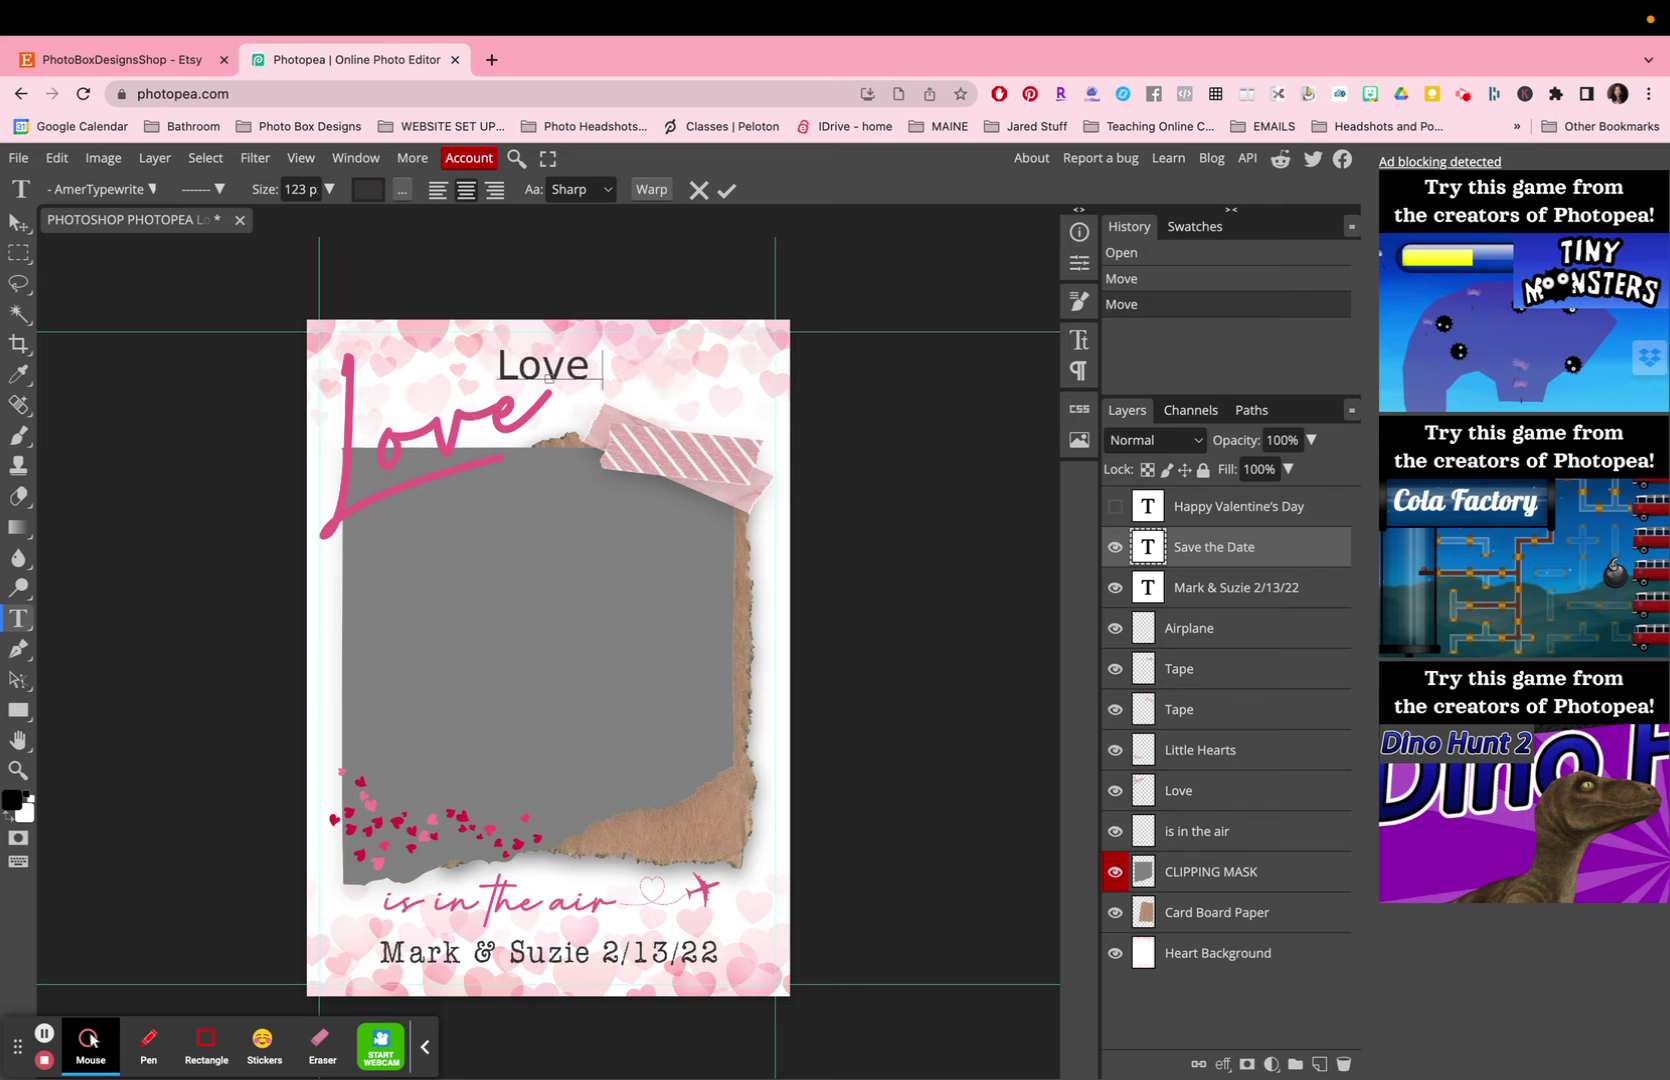
pyautogui.write('Forever and ')
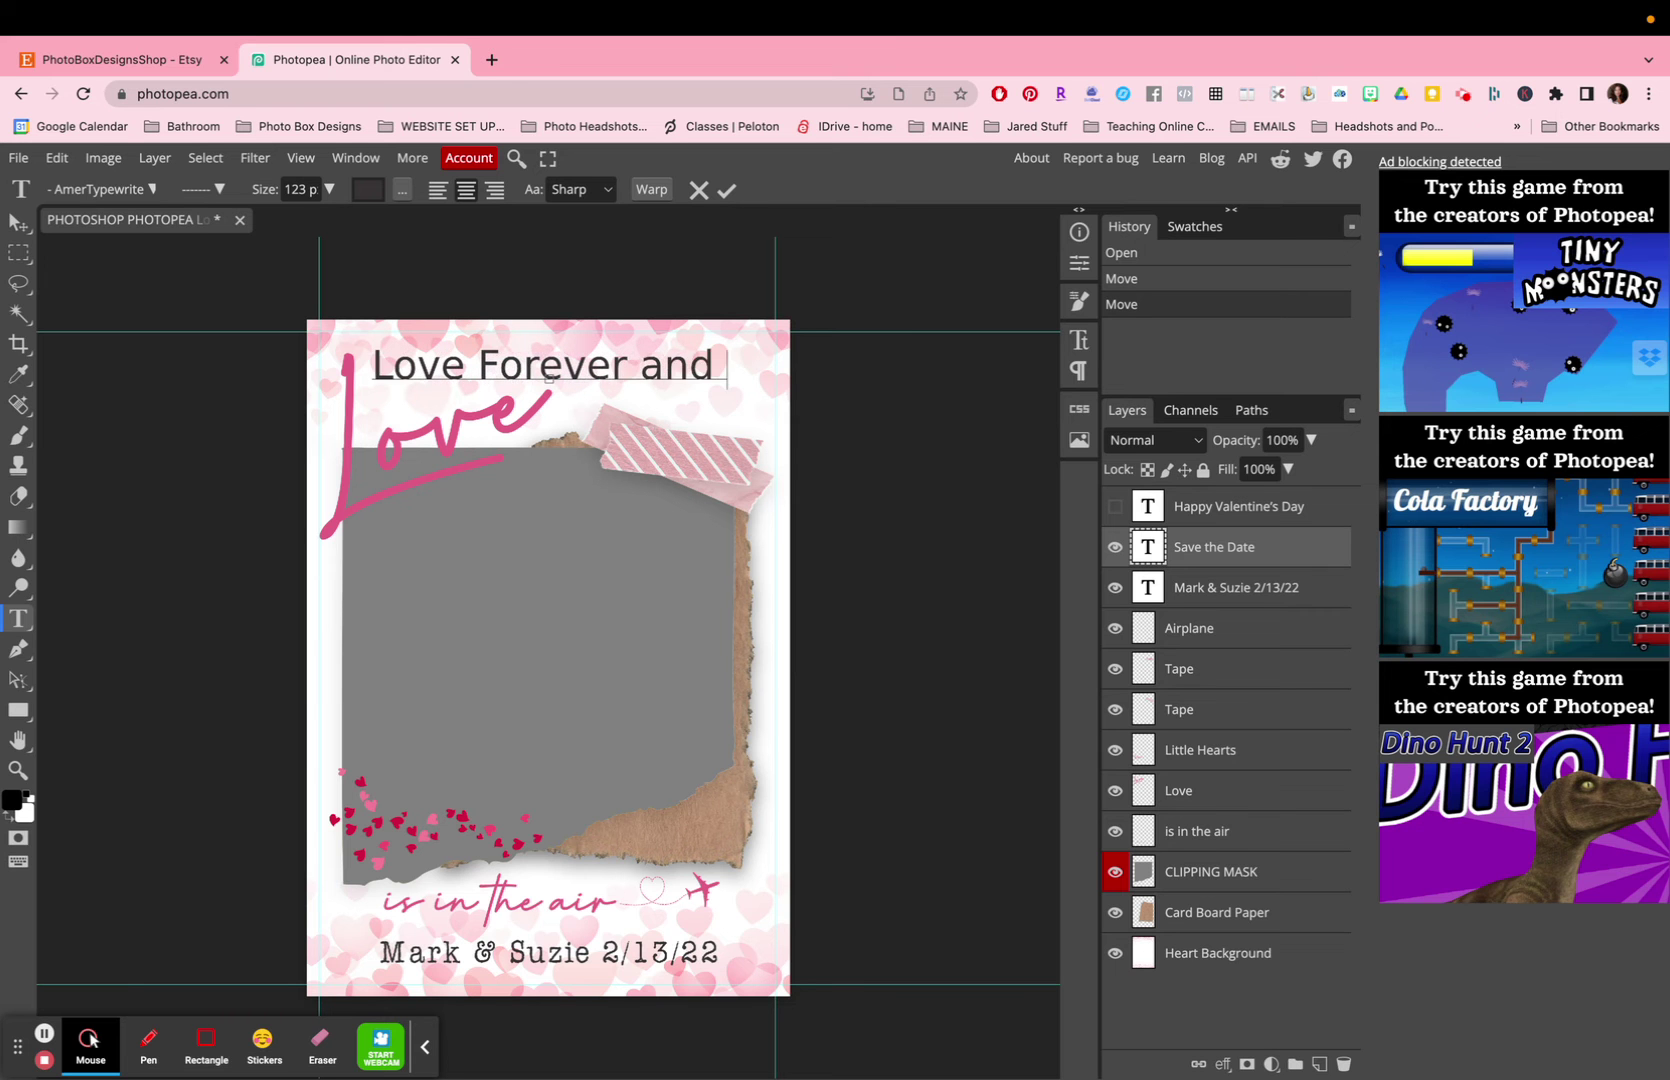
pyautogui.write('Ever')
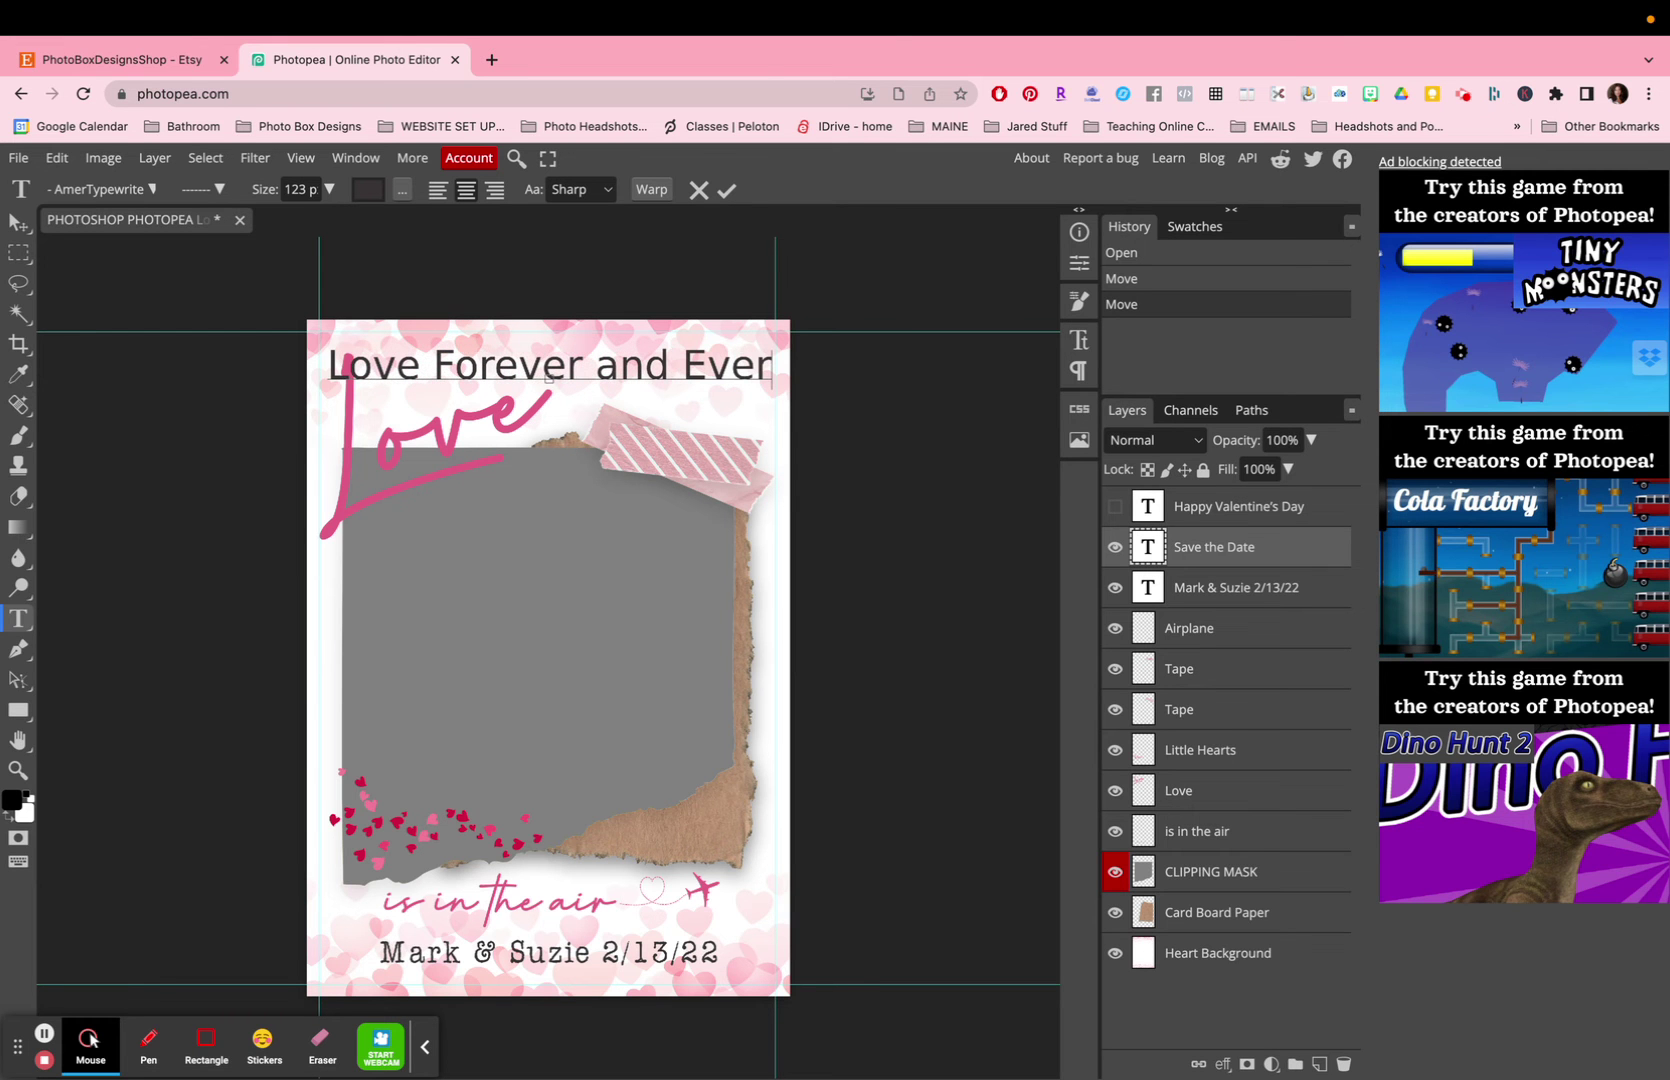
pyautogui.click(726, 190)
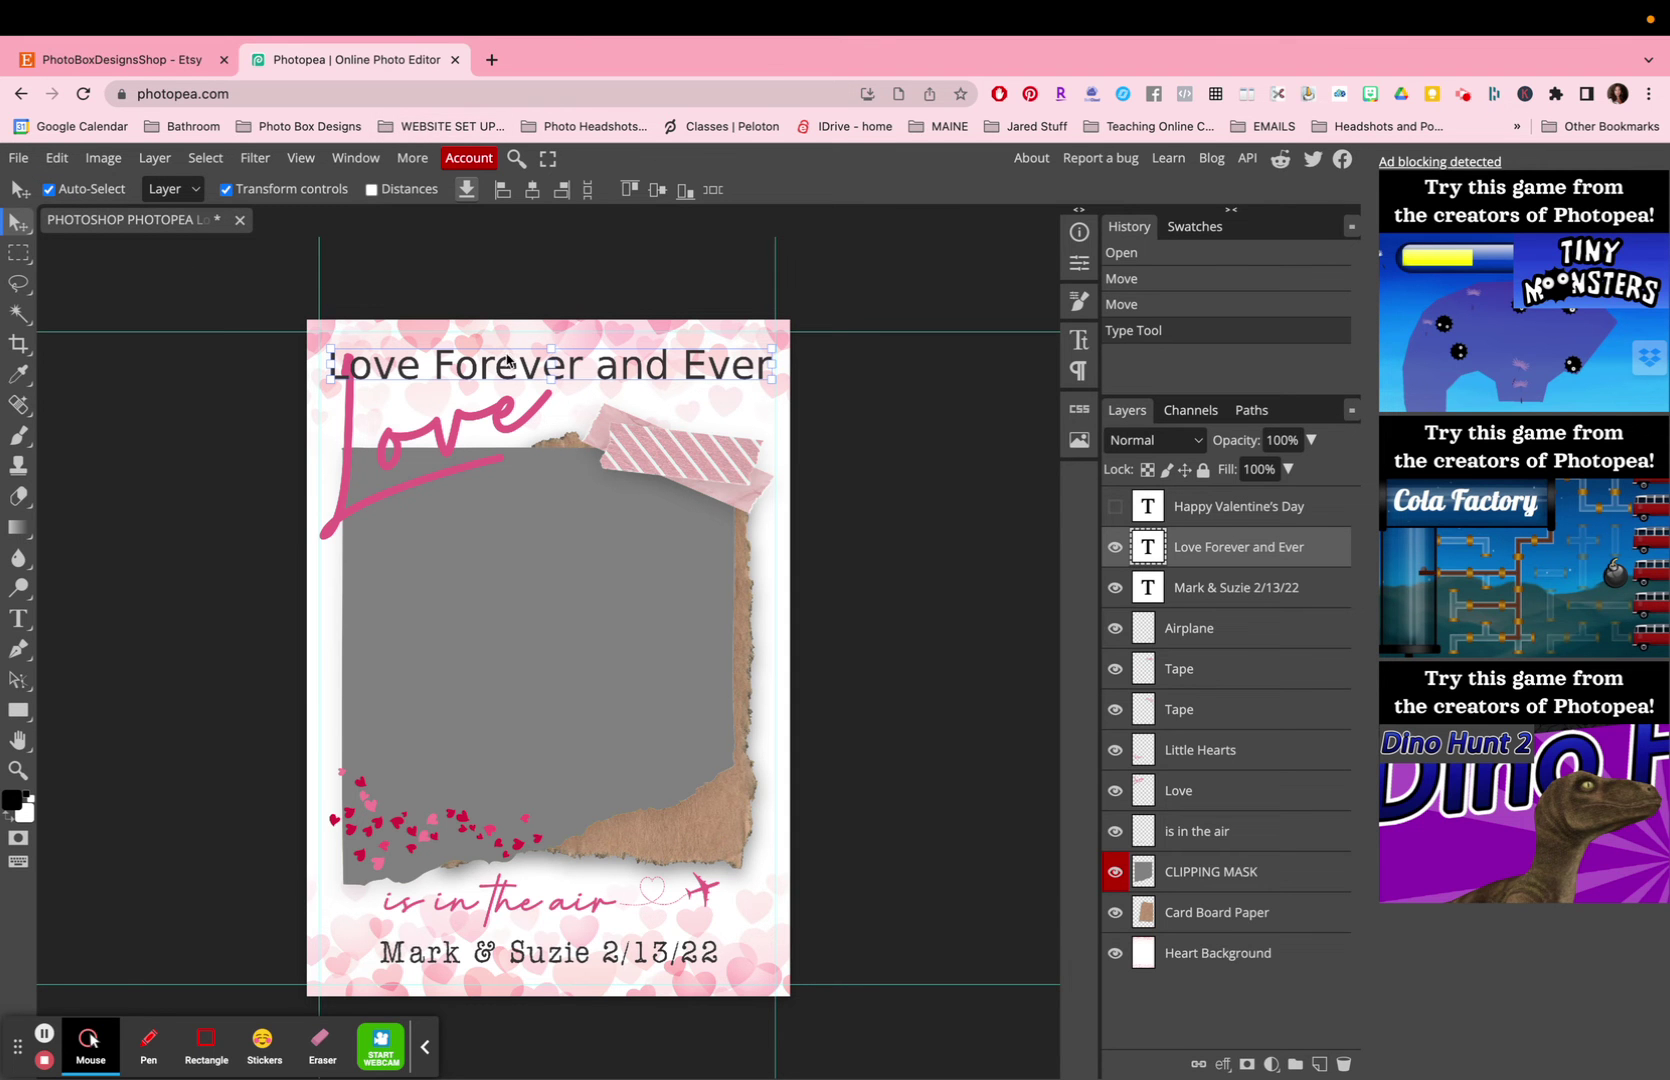
pyautogui.moveTo(509, 370); pyautogui.dragTo(509, 371)
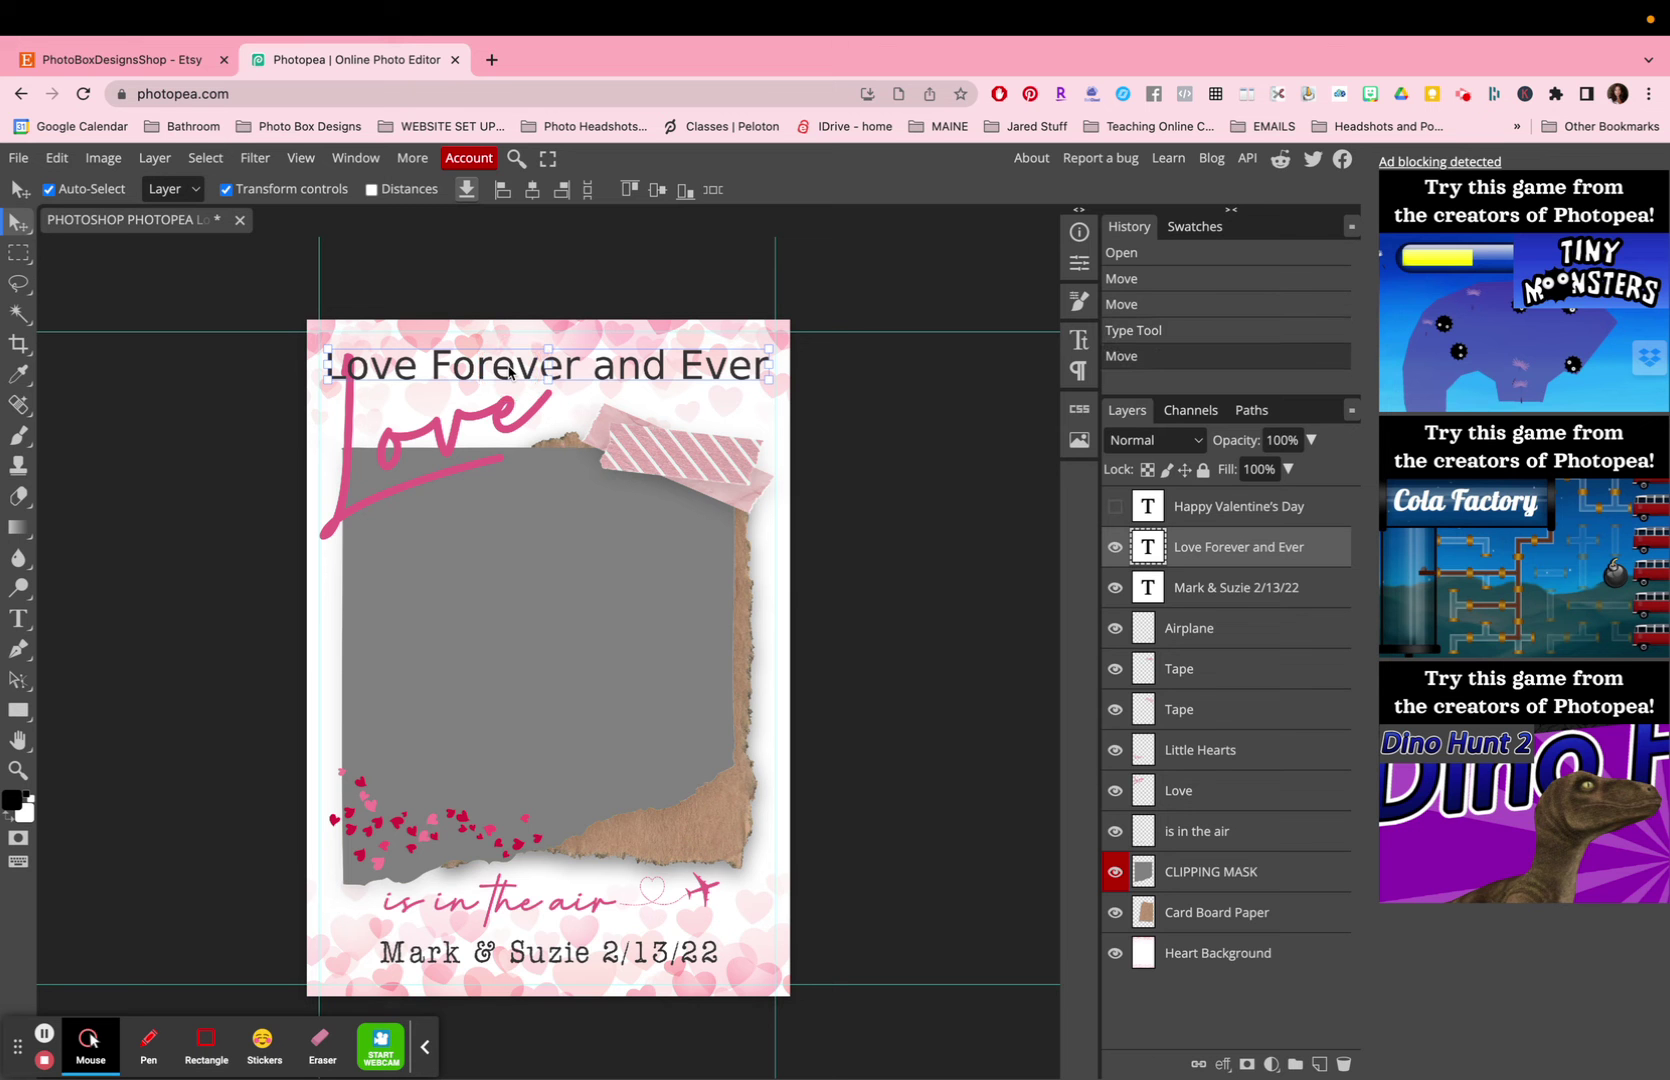
# Replace the bottom names-and-date line with a 'Love' family sign-off and commit it.
pyautogui.click(549, 958)
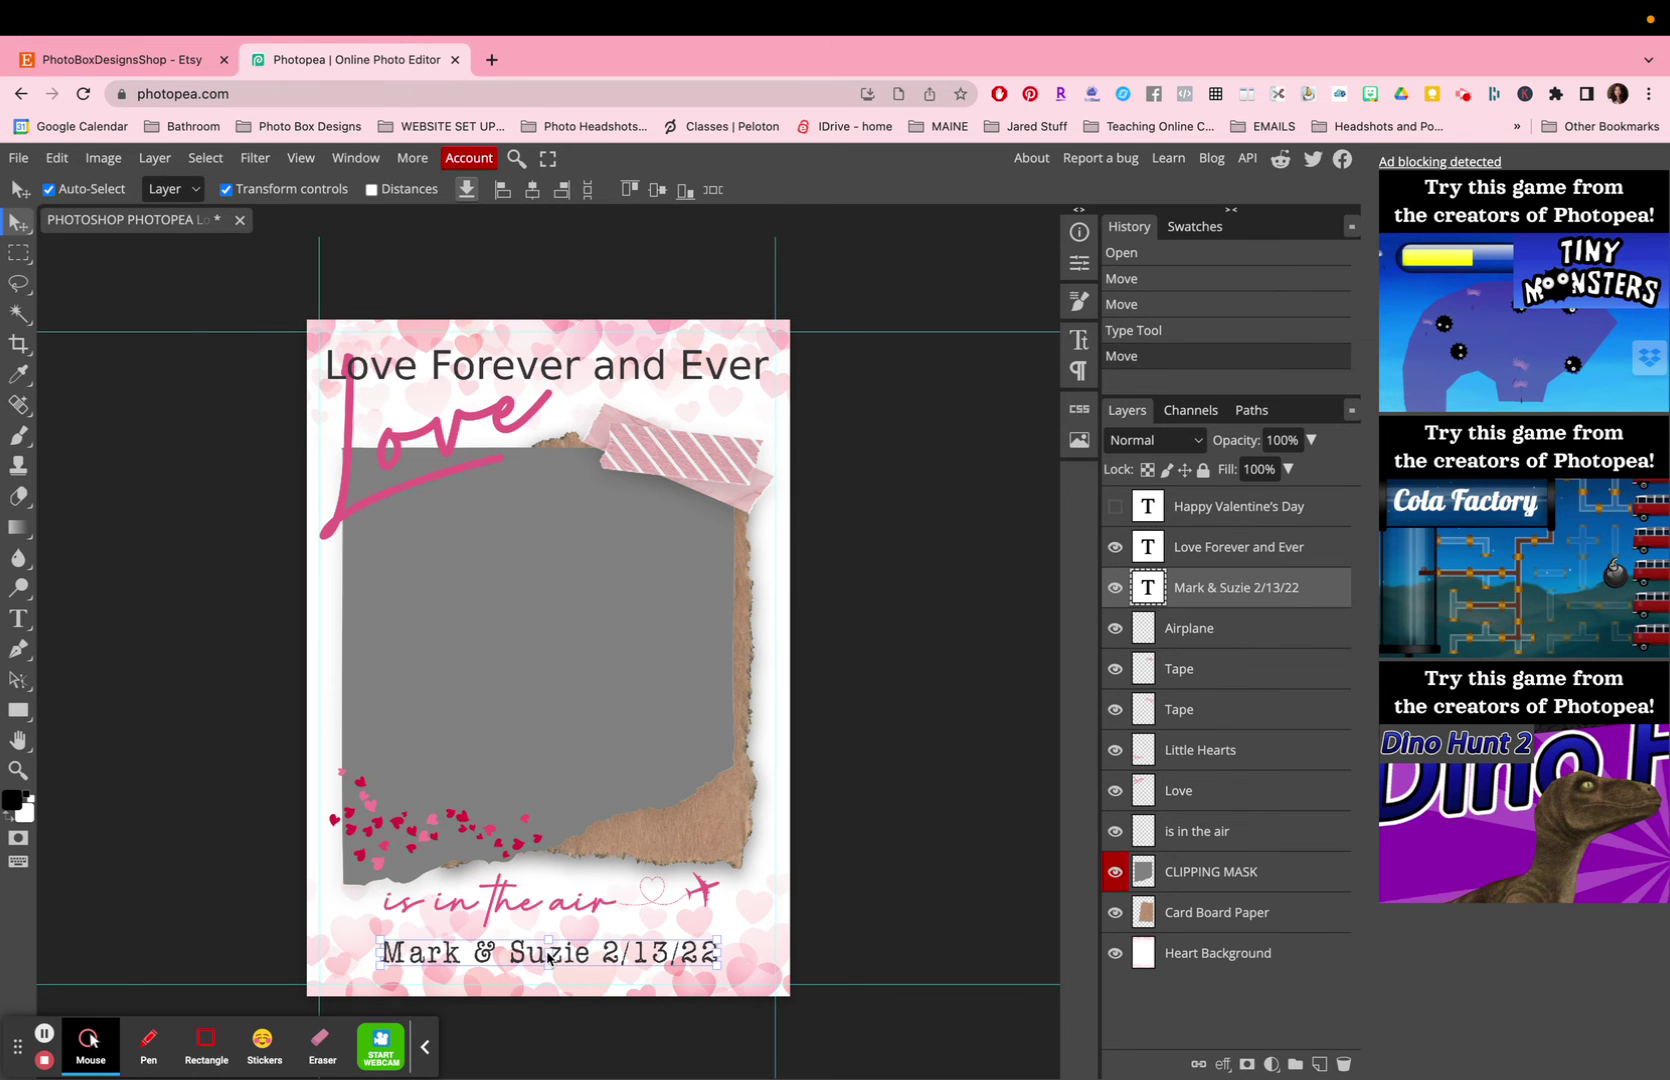
pyautogui.doubleClick(549, 958)
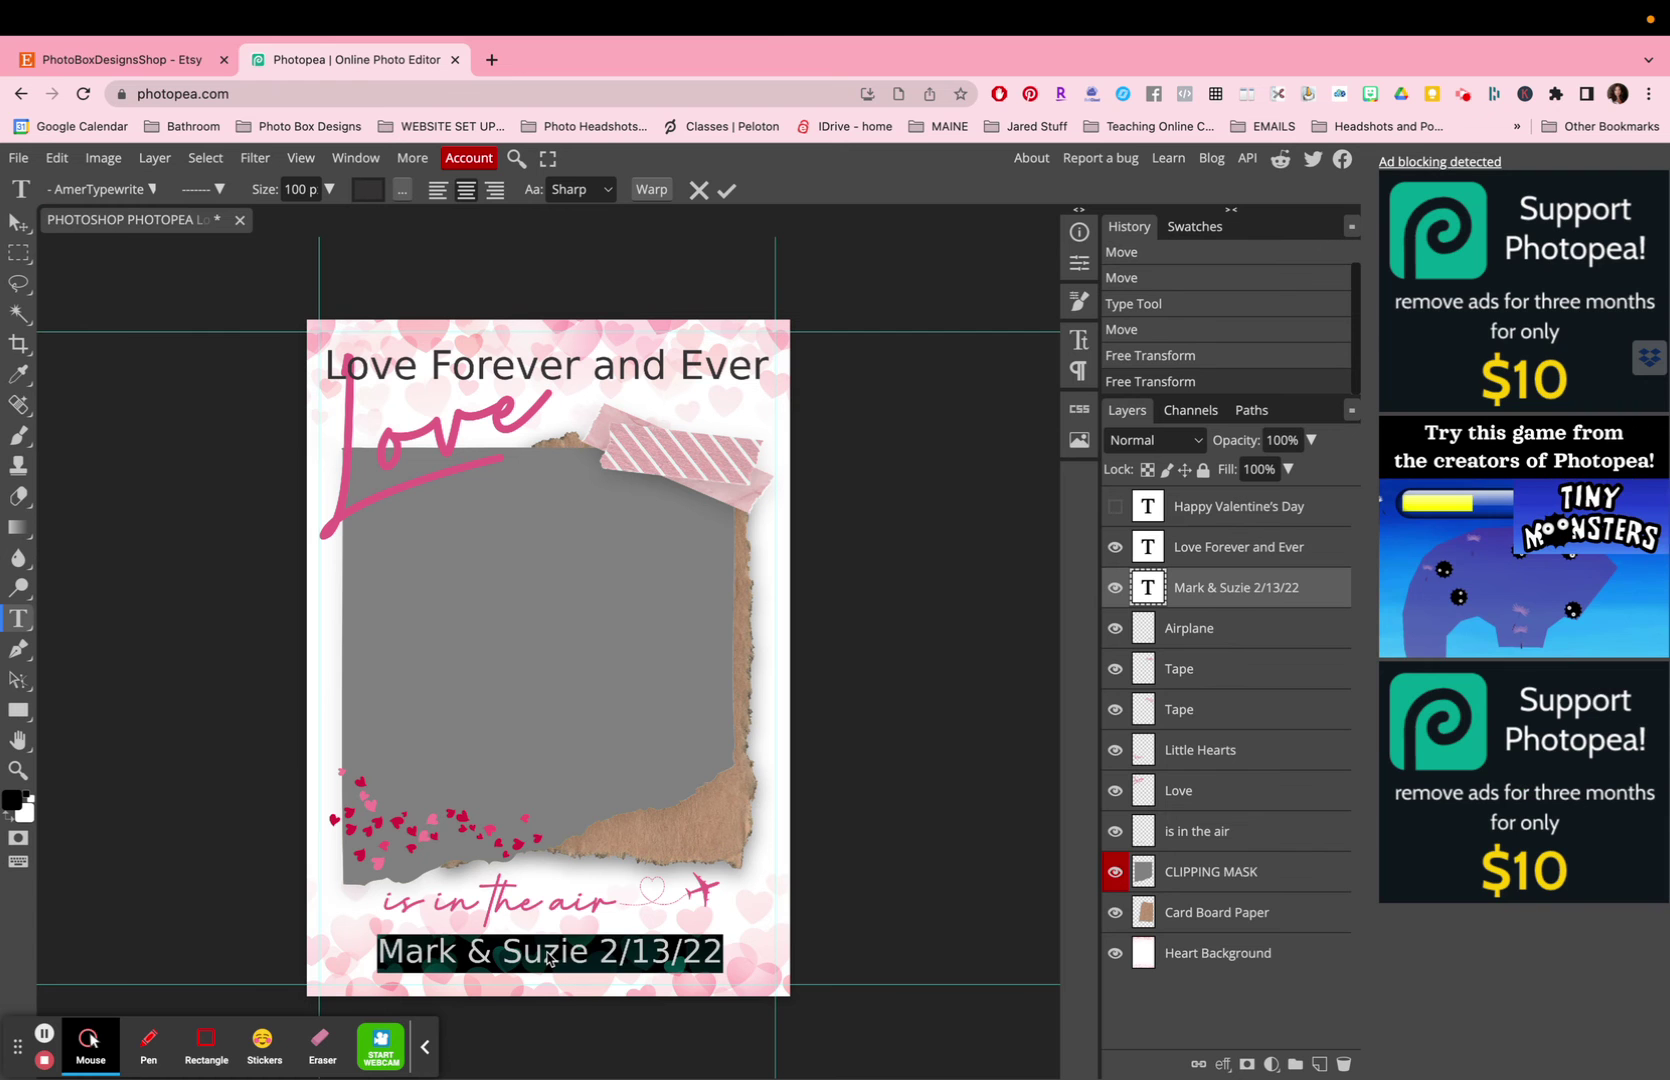
pyautogui.write('Love')
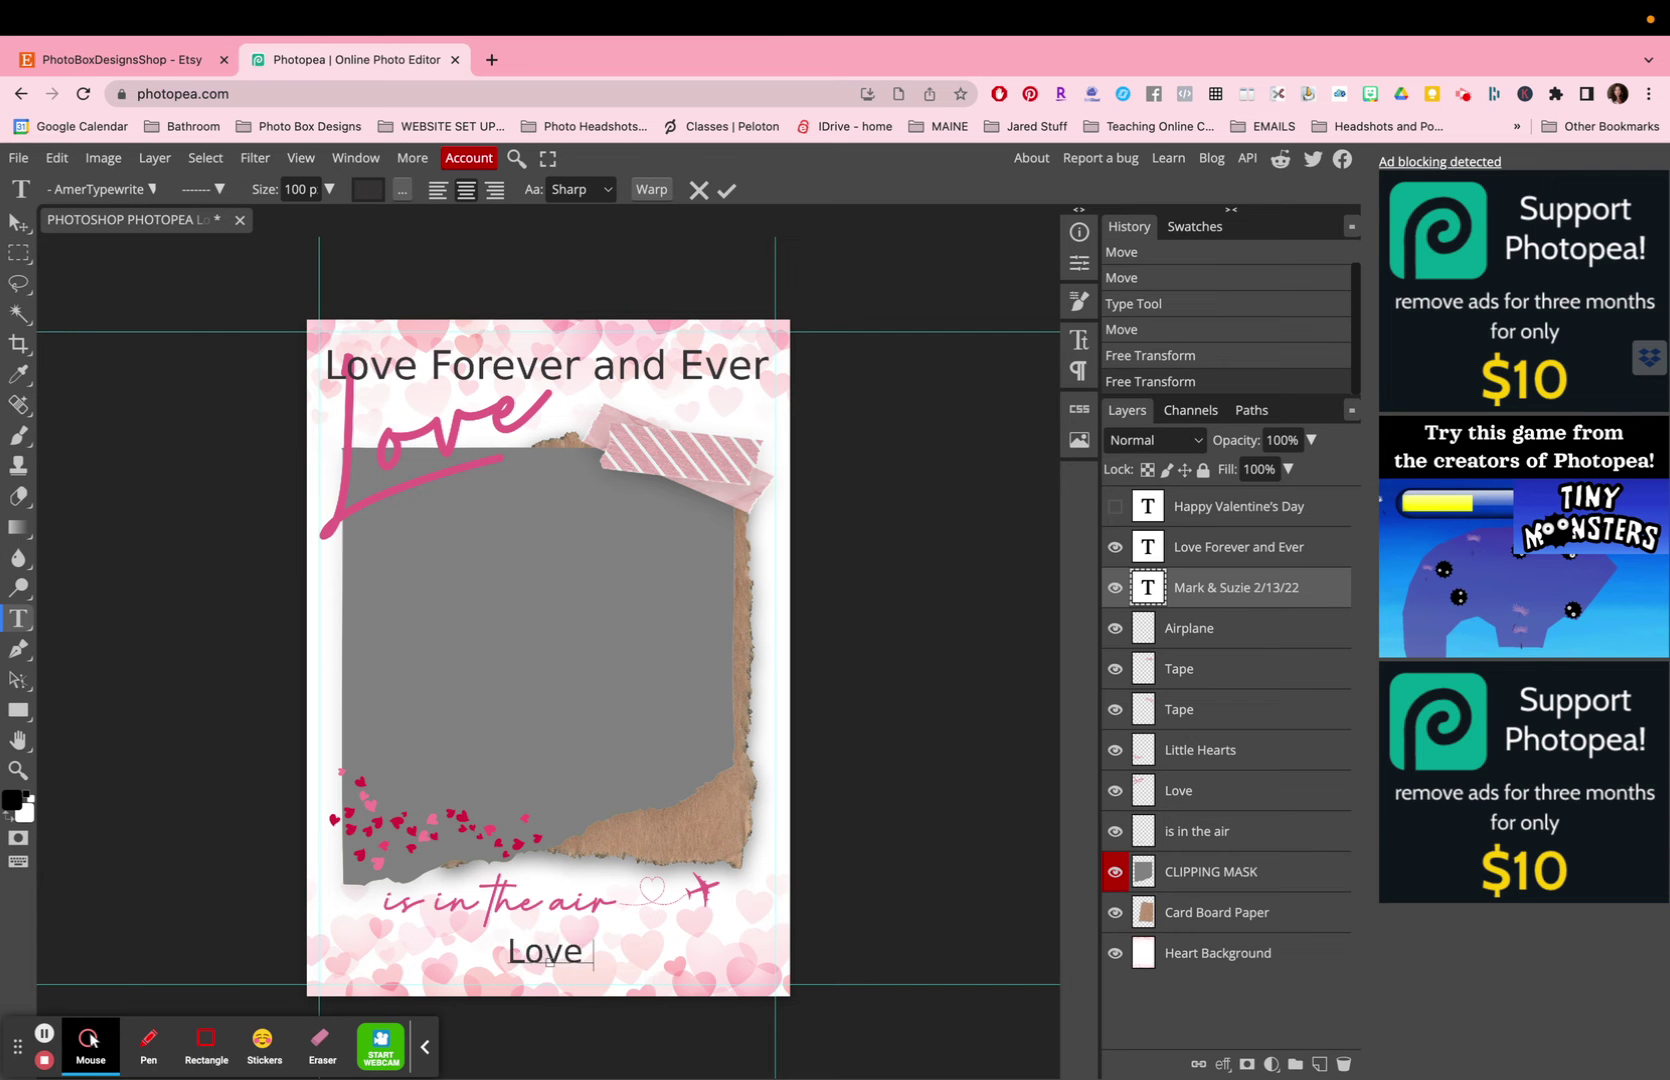
pyautogui.write(' The Smith')
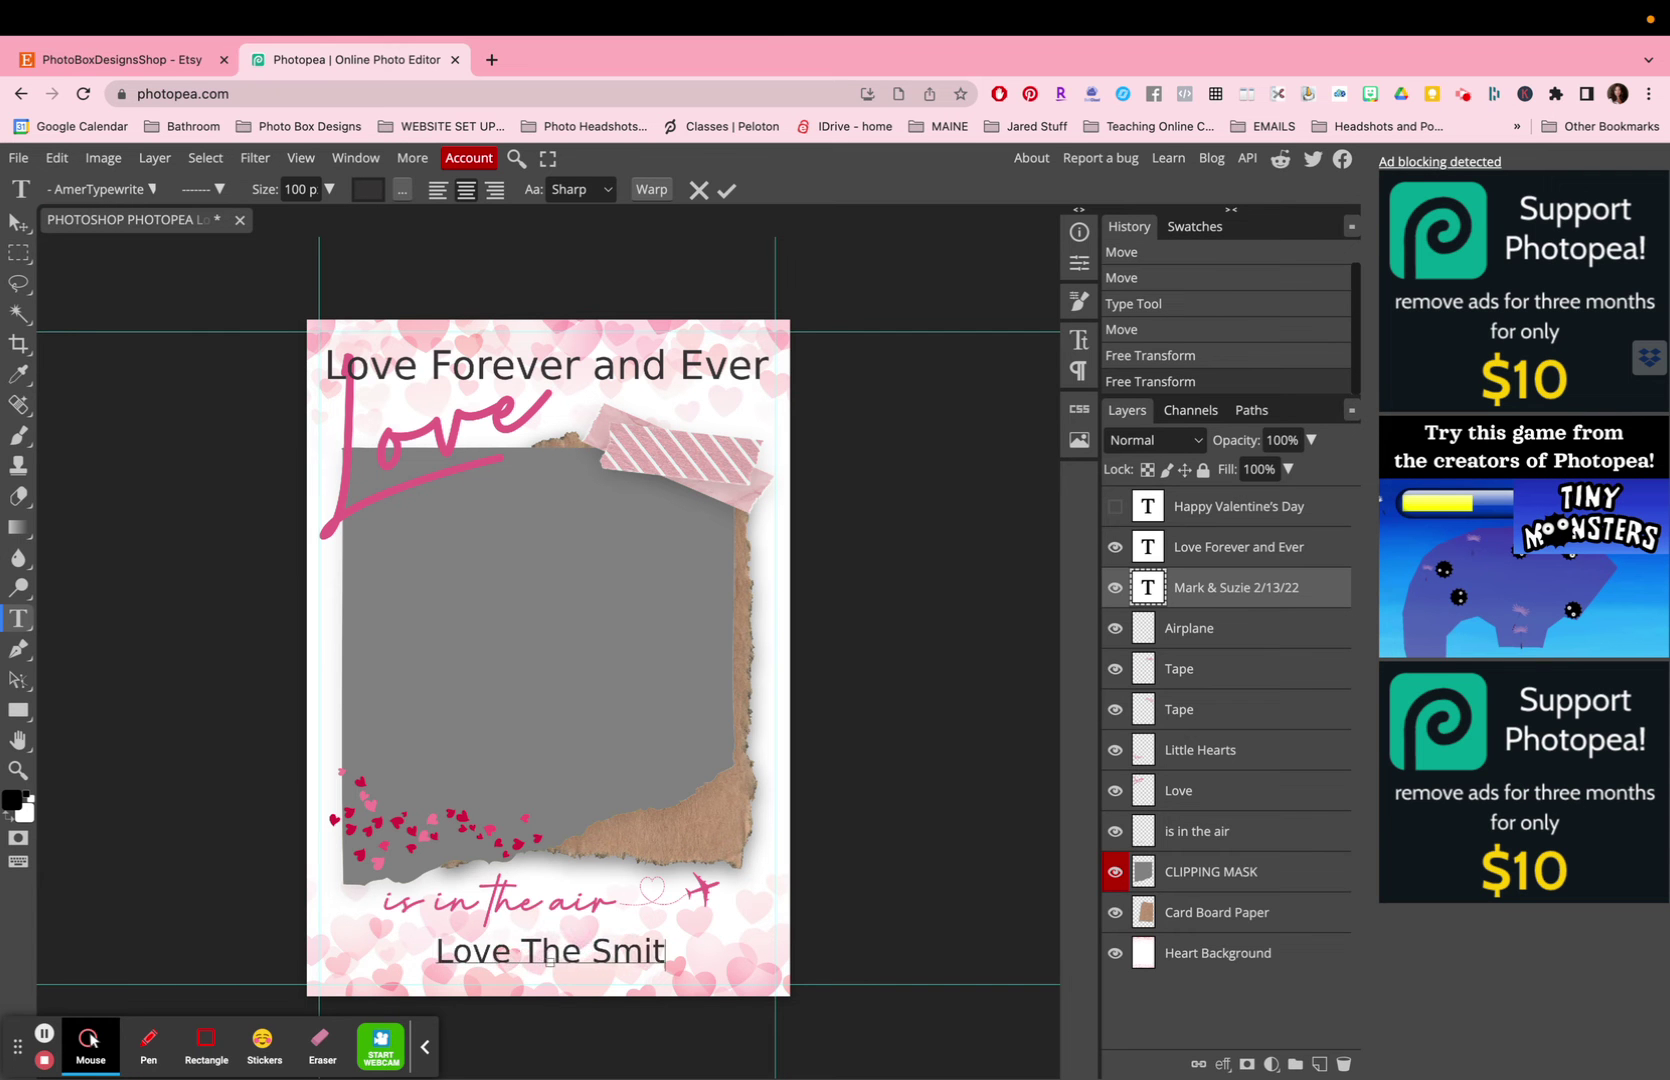
pyautogui.write('amily')
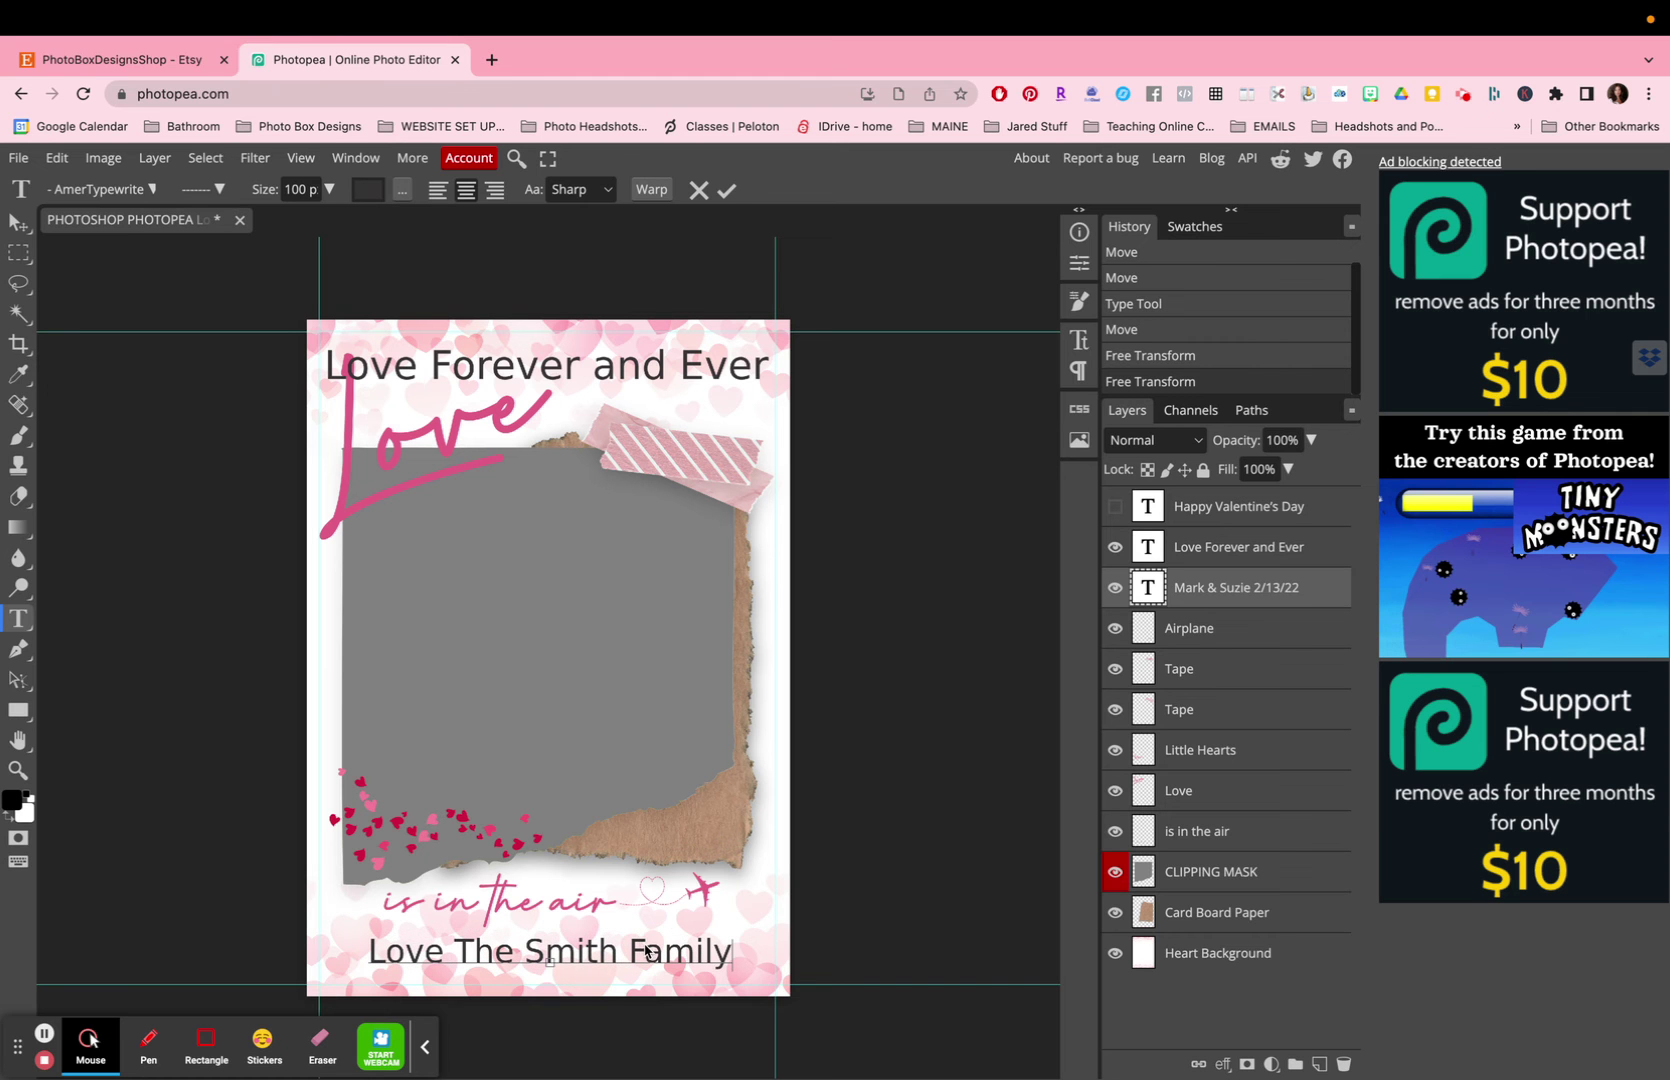
pyautogui.click(727, 189)
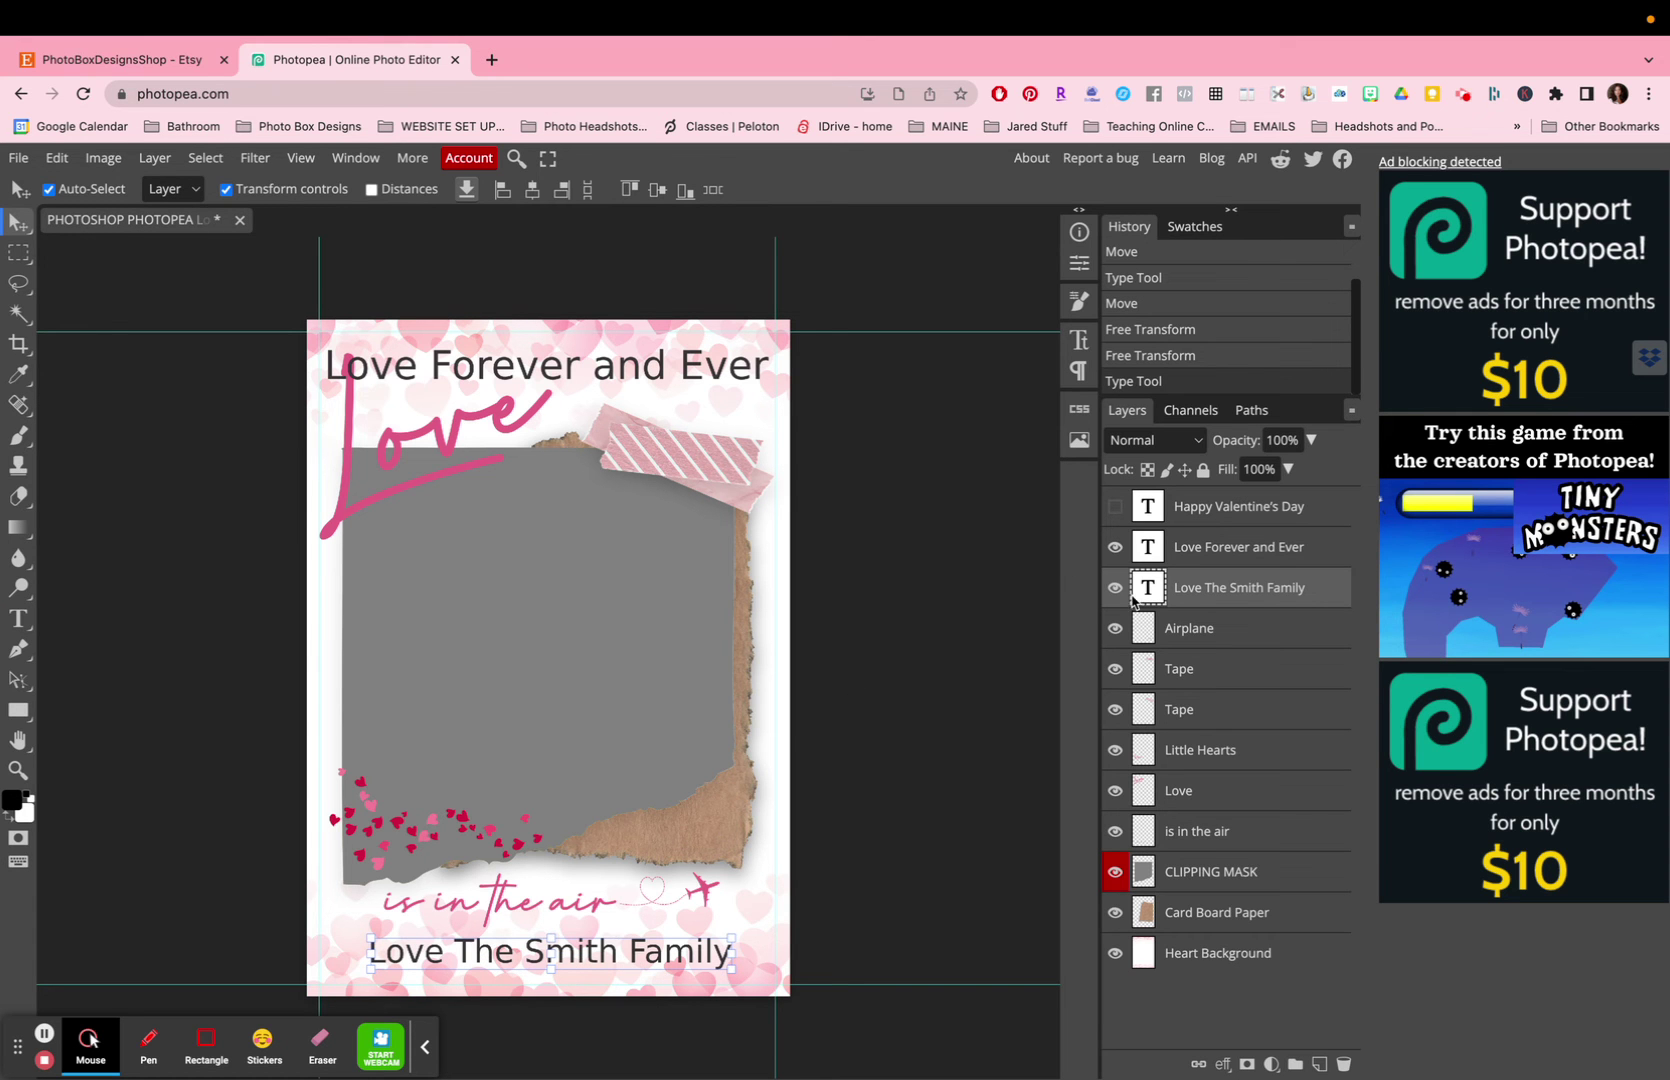
# Step back in History to revert both text edits, then hide the Save the Date heading.
pyautogui.scroll(1, 1189, 246)
pyautogui.scroll(-1, 1189, 246)
pyautogui.click(1140, 360)
pyautogui.click(1147, 334)
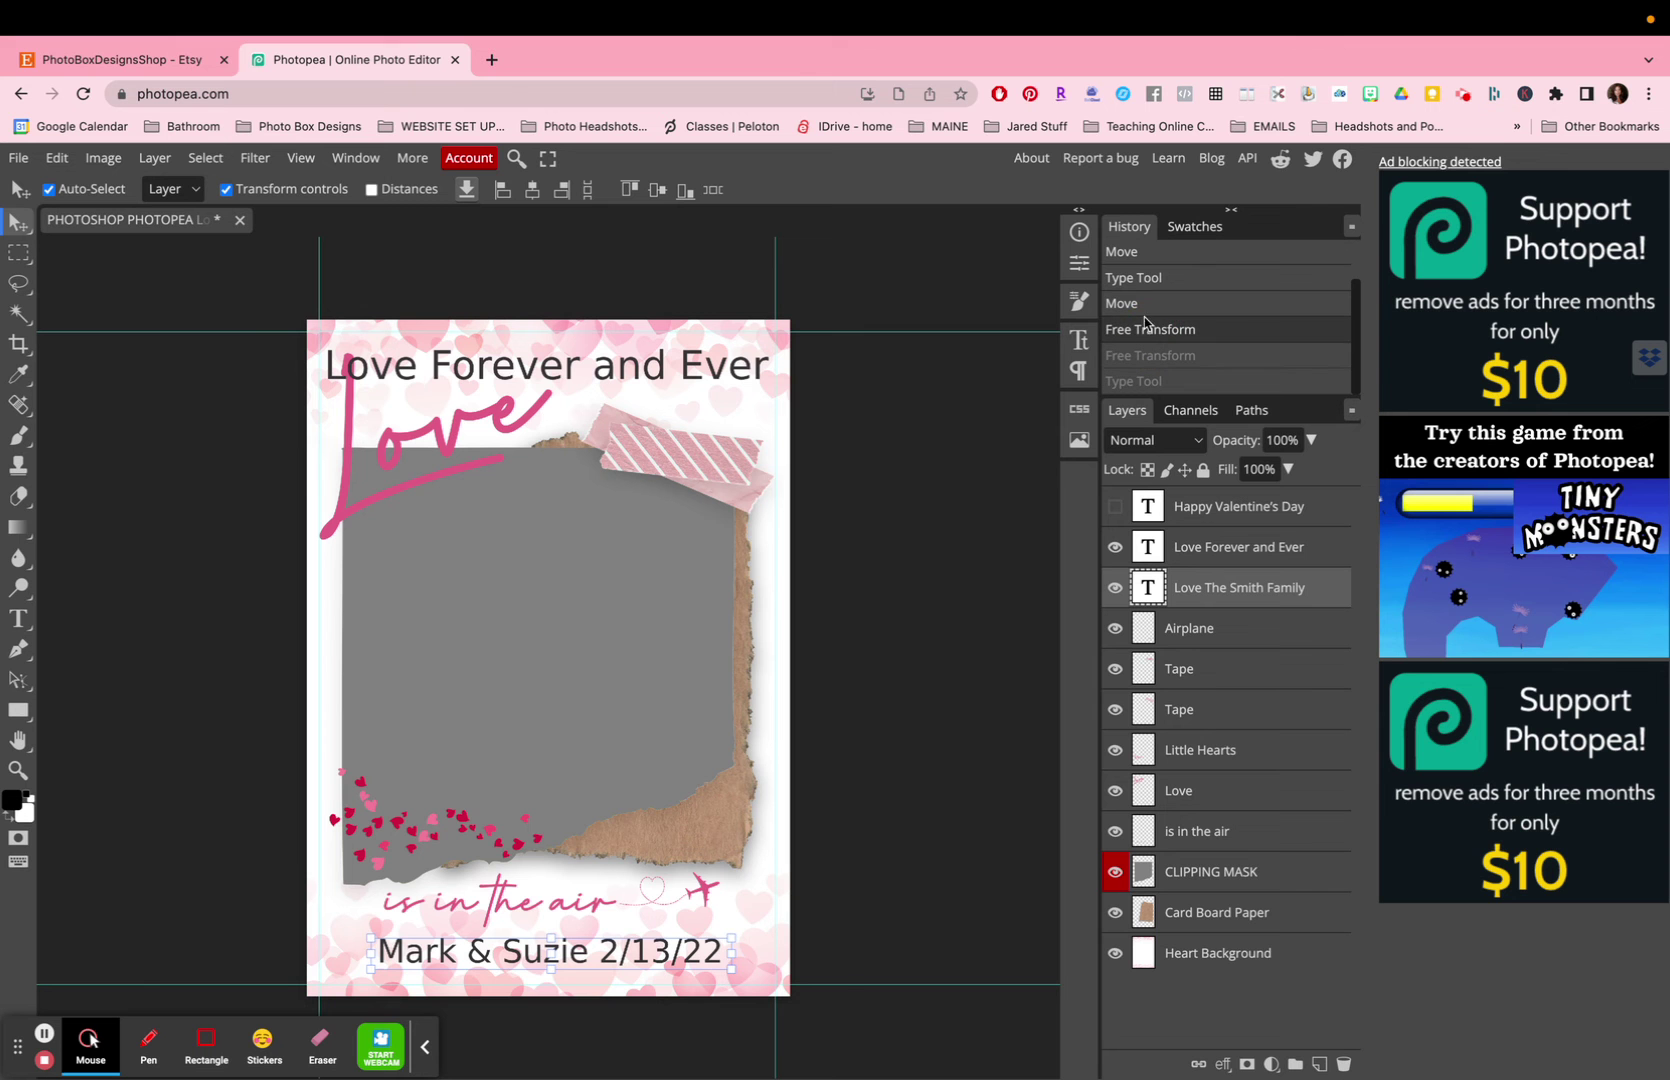
pyautogui.click(1144, 306)
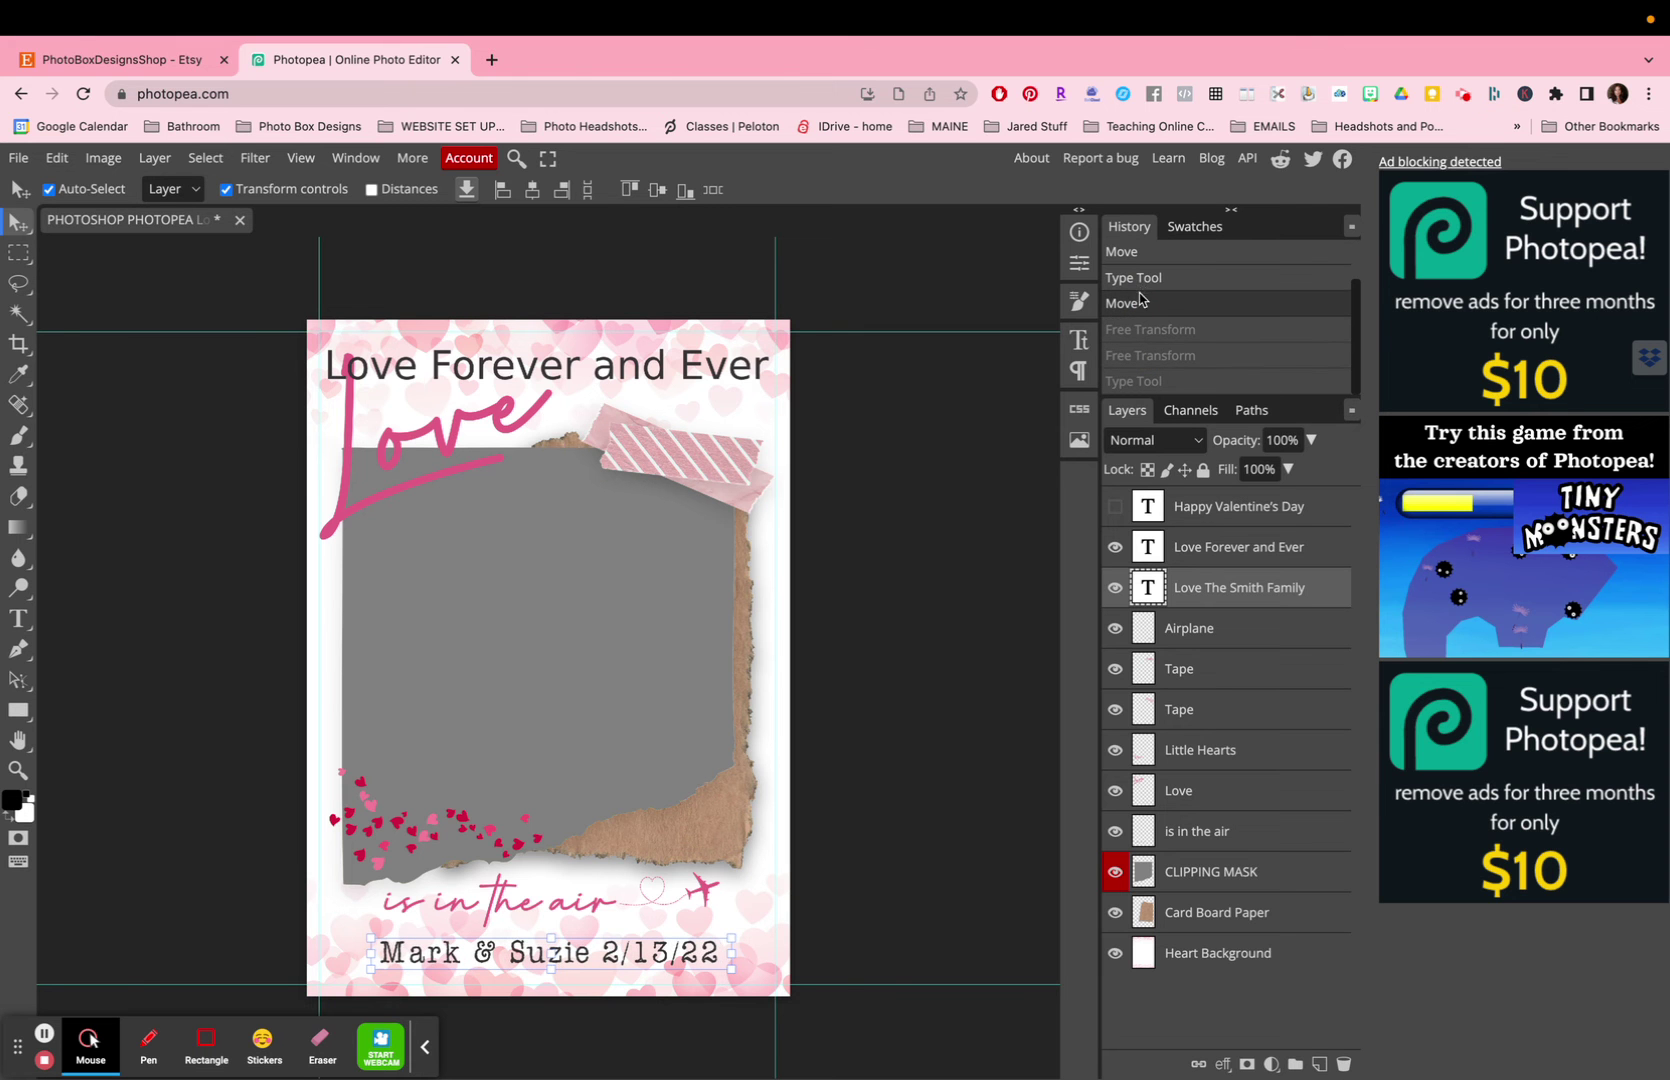
pyautogui.click(1139, 282)
pyautogui.scroll(2, 1138, 280)
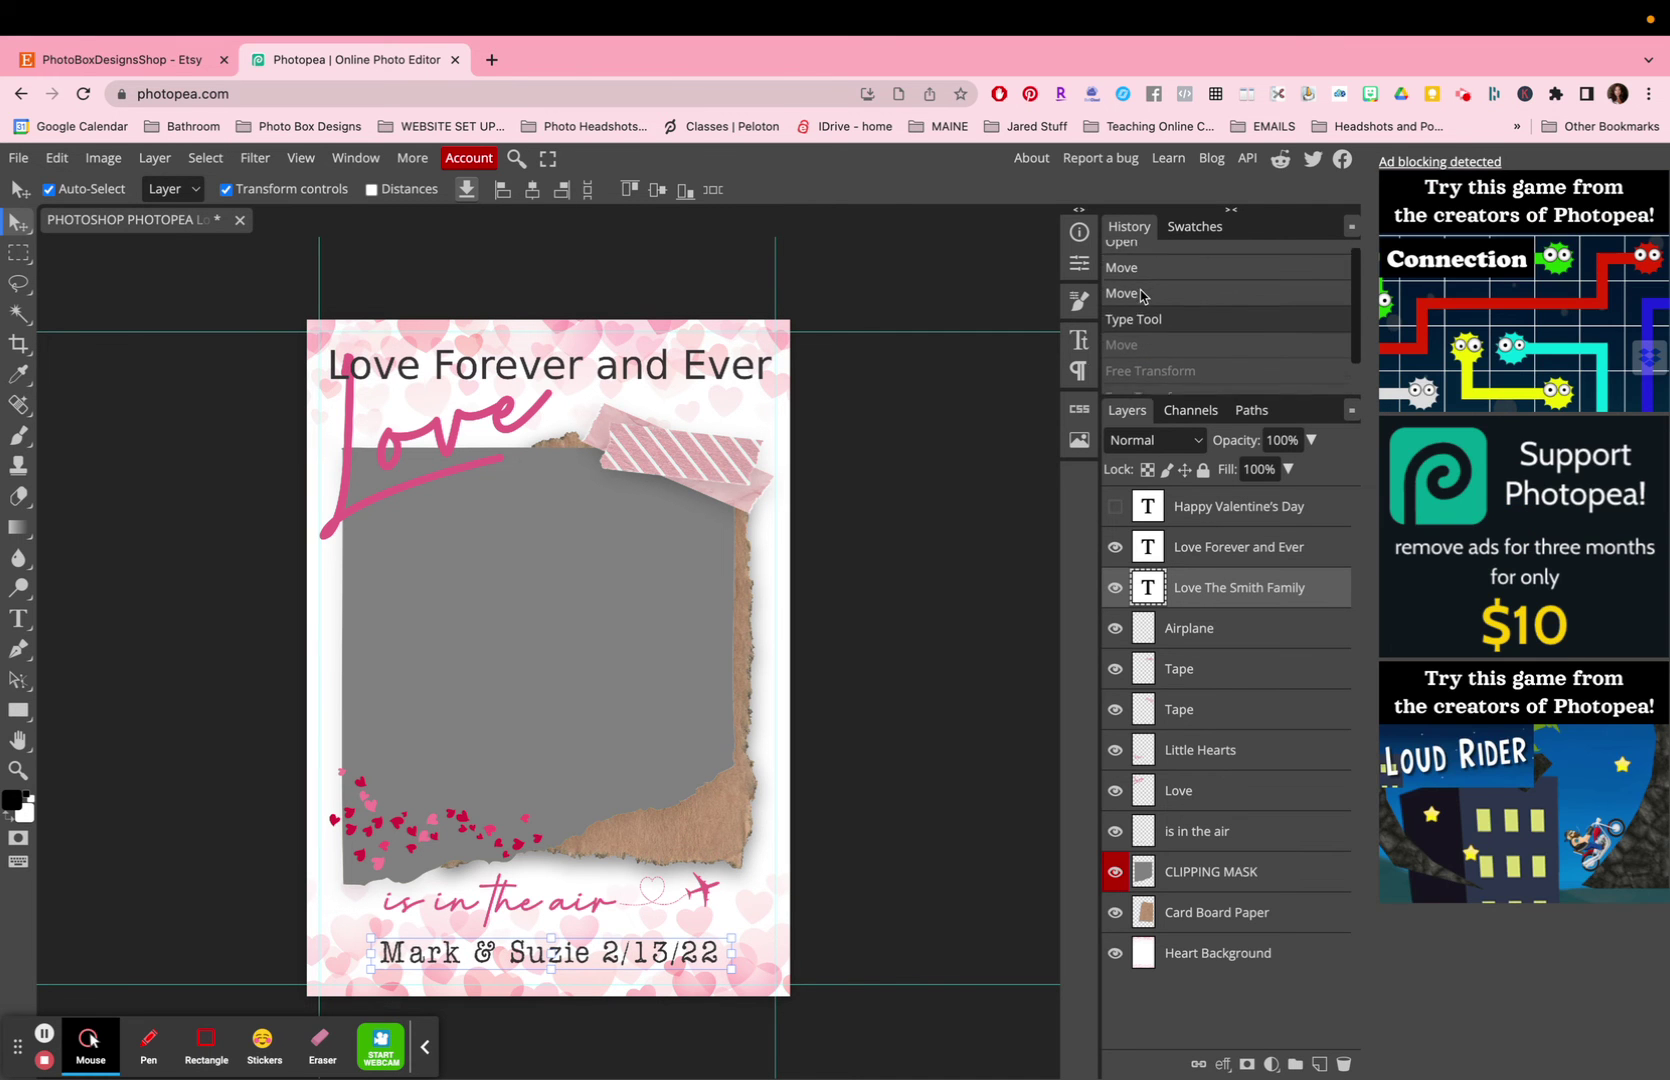
pyautogui.click(1140, 304)
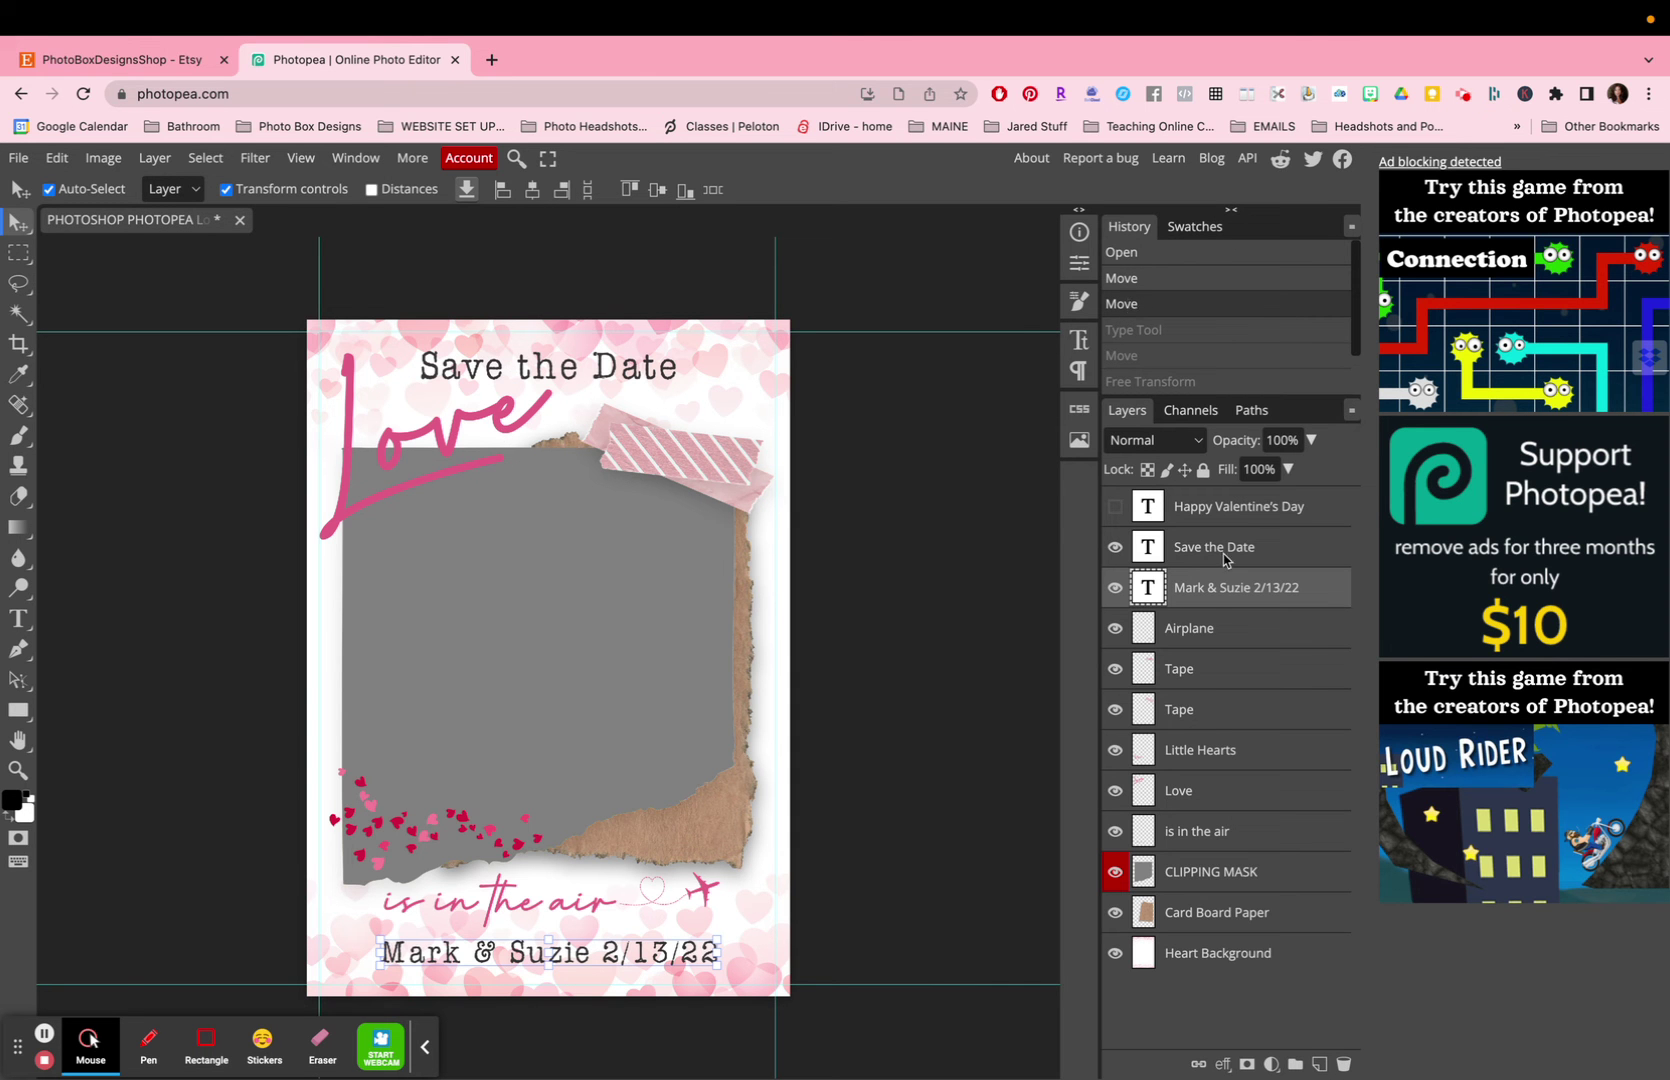
pyautogui.click(1114, 547)
# Hide the names-and-date line and add a new 'Hello and How are you' text line at the card's top.
pyautogui.click(1114, 588)
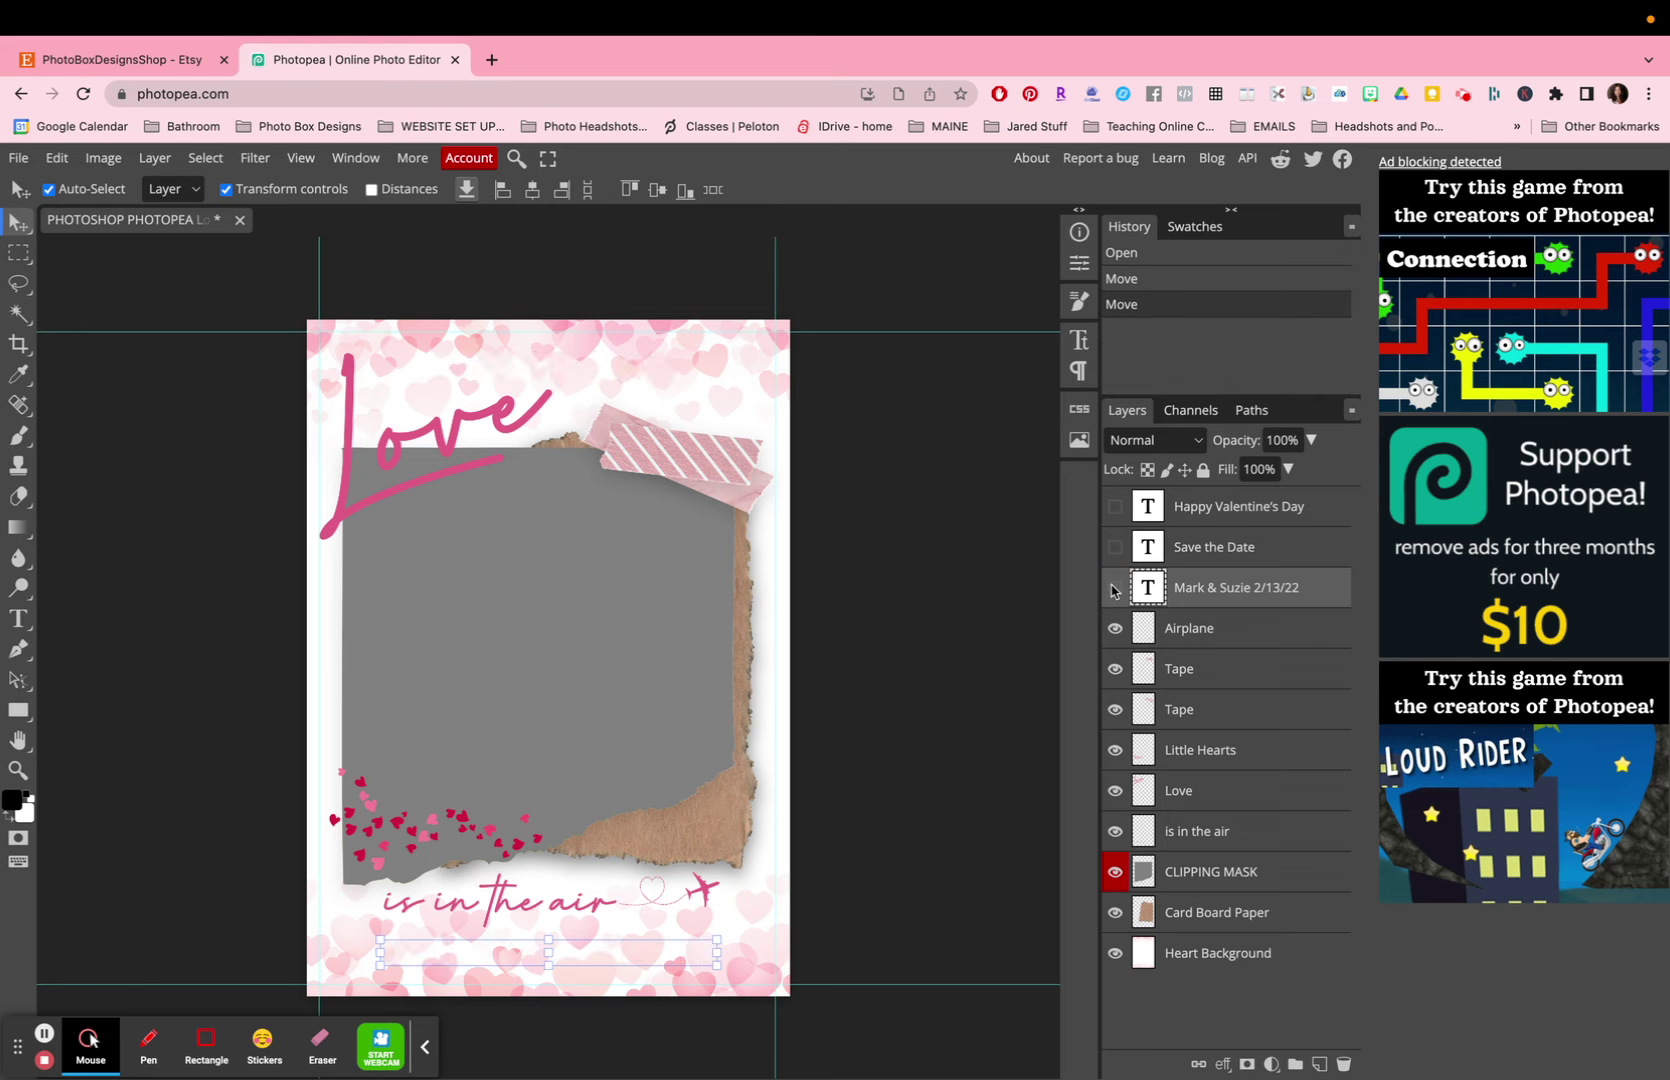
pyautogui.click(17, 620)
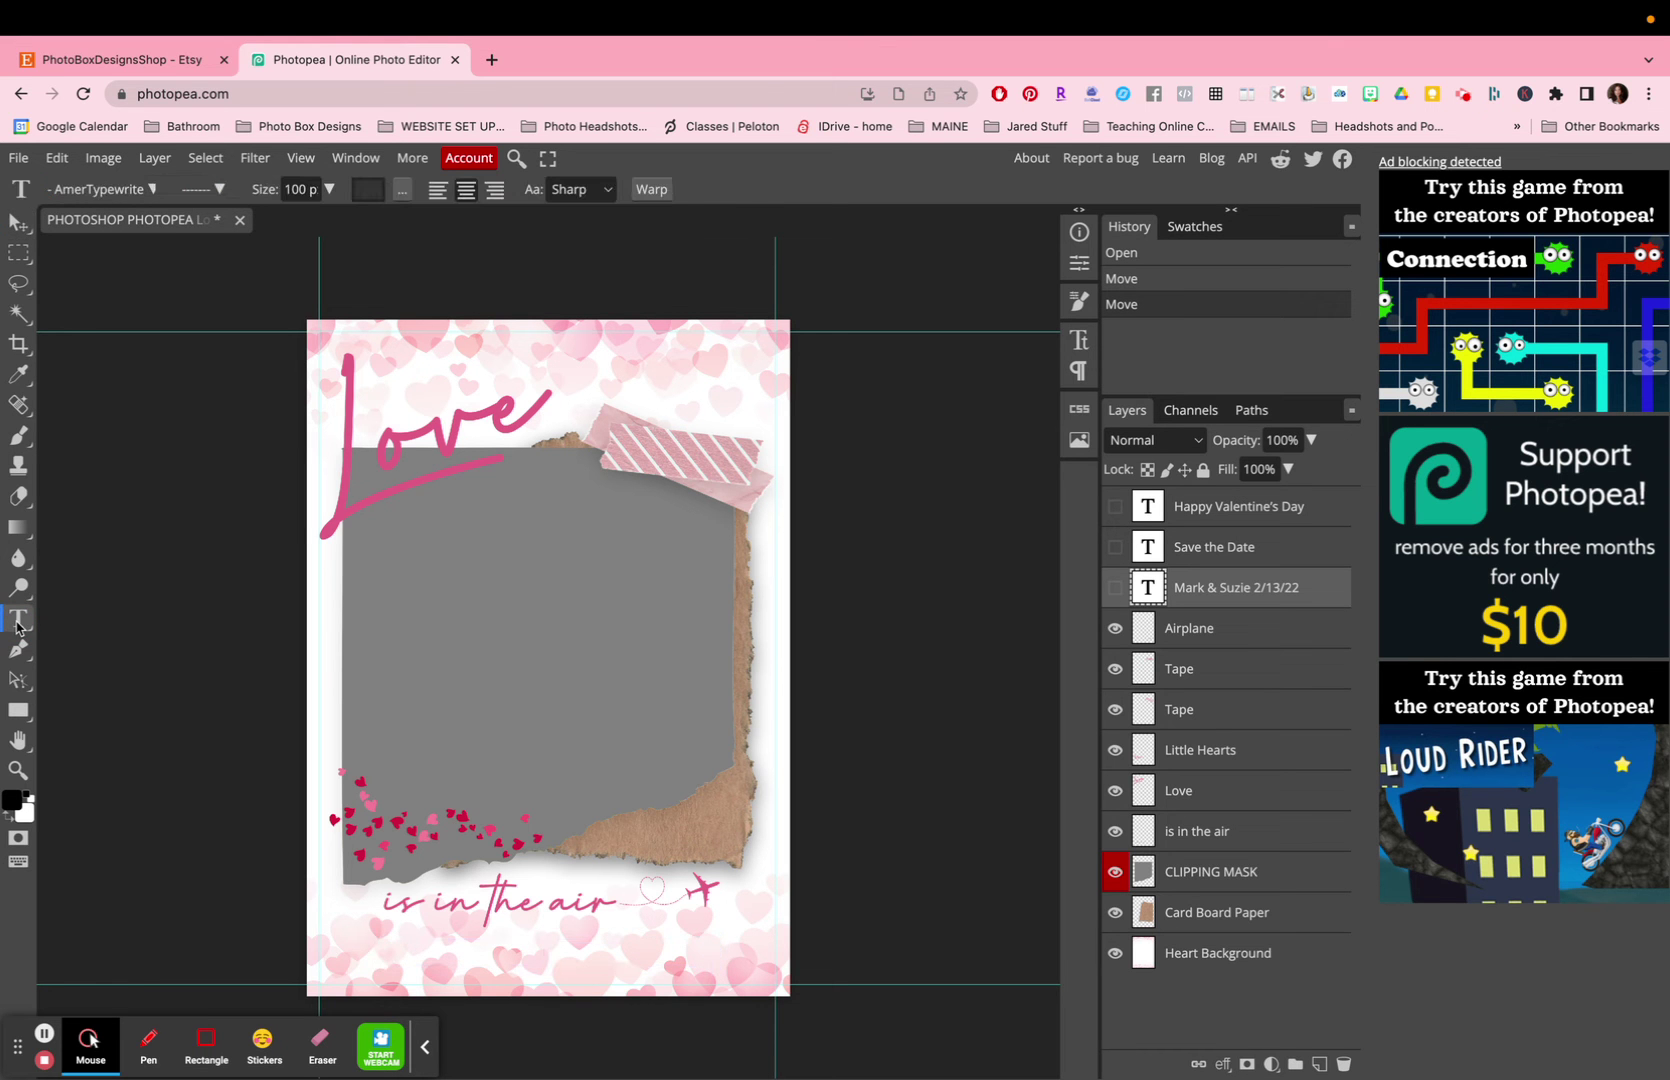
pyautogui.click(17, 625)
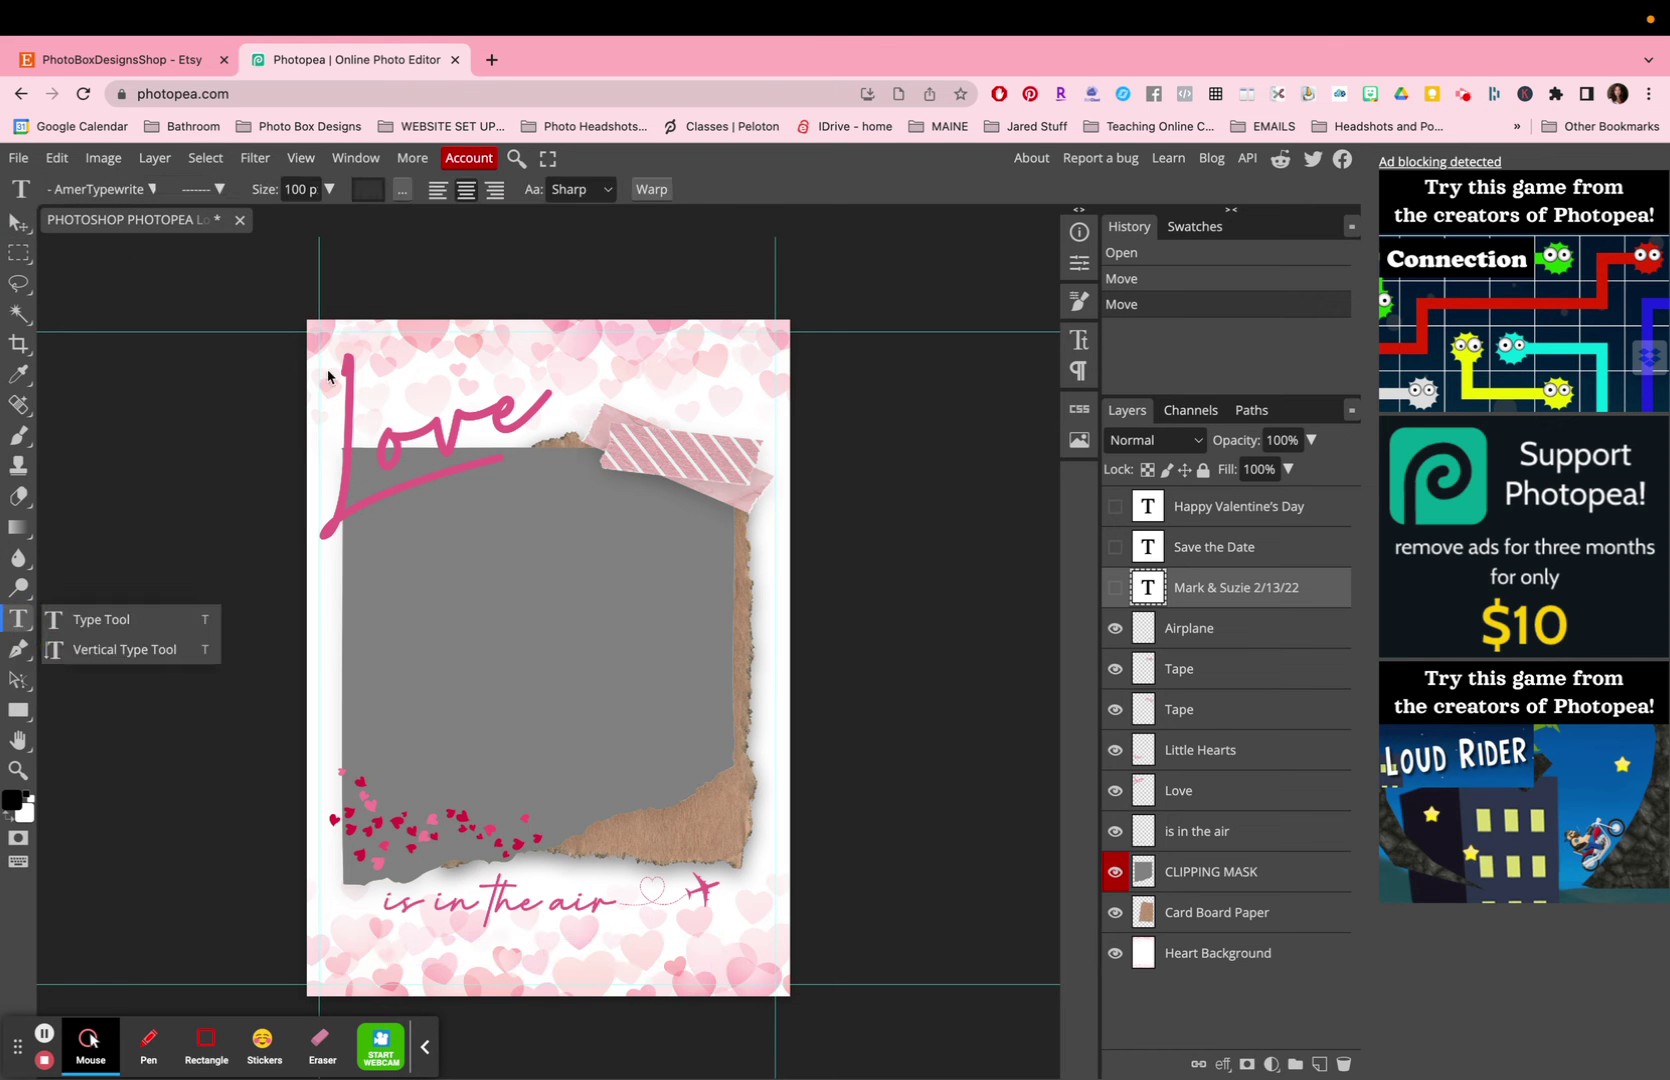
pyautogui.click(105, 628)
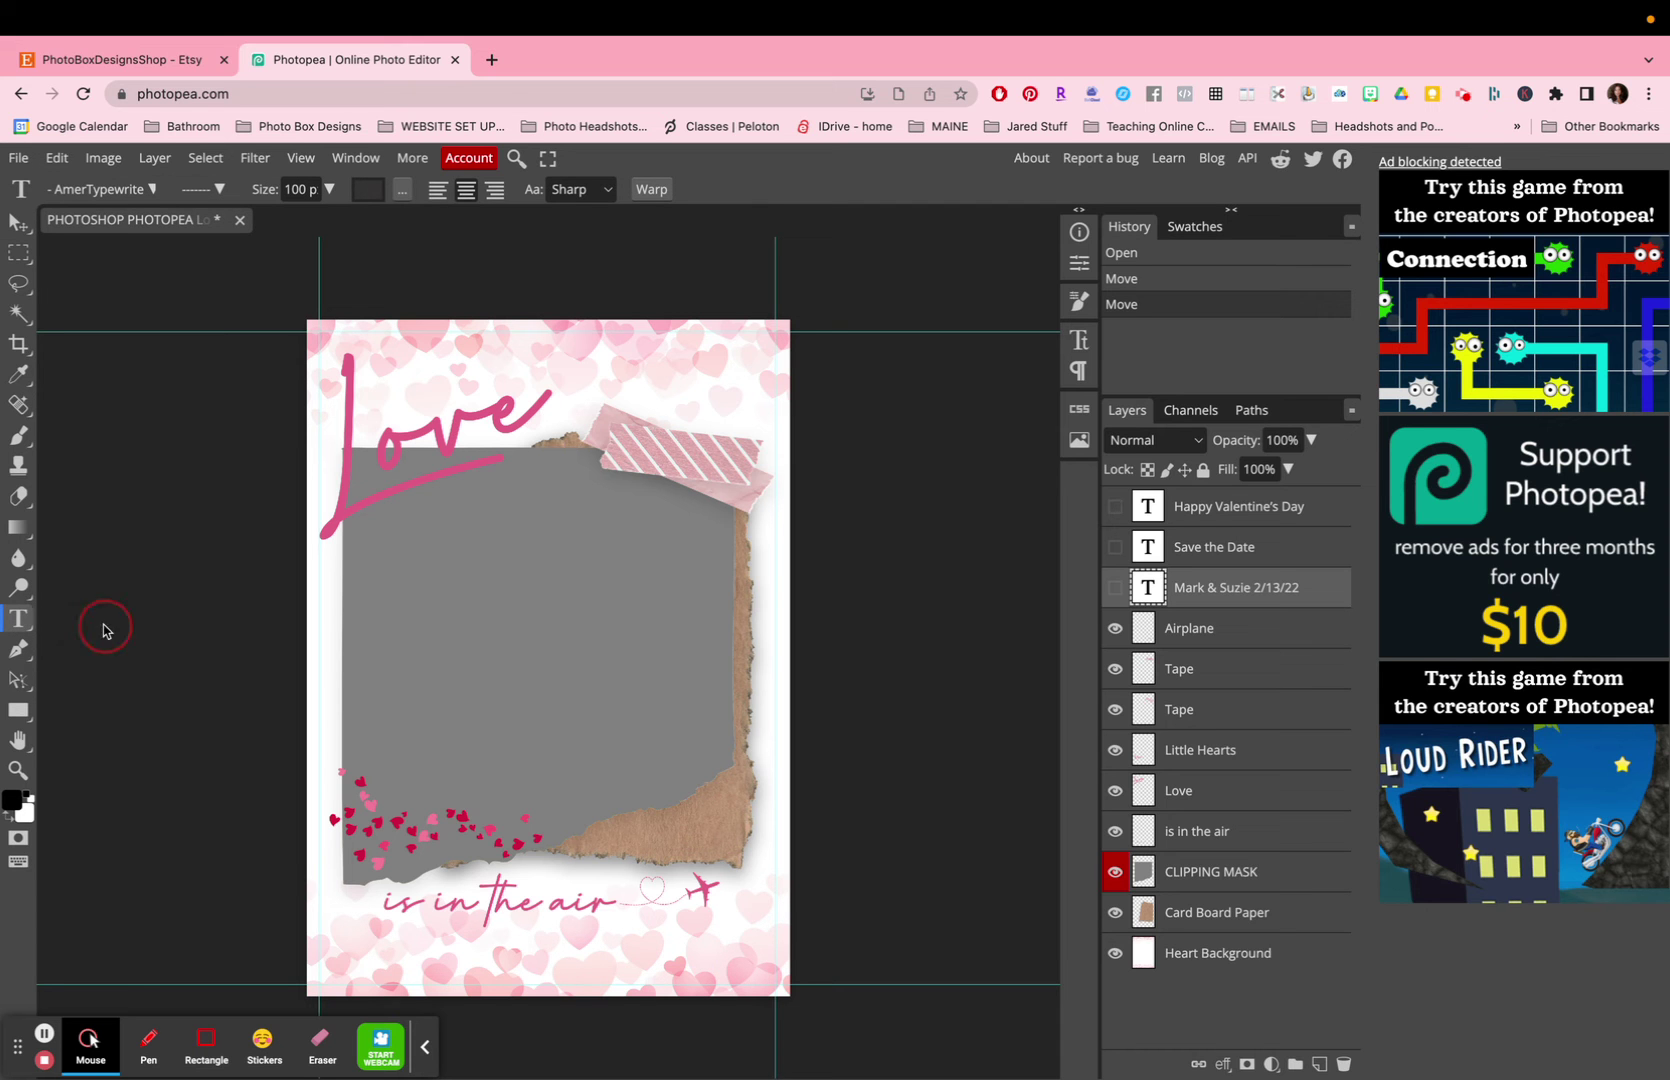
pyautogui.click(463, 363)
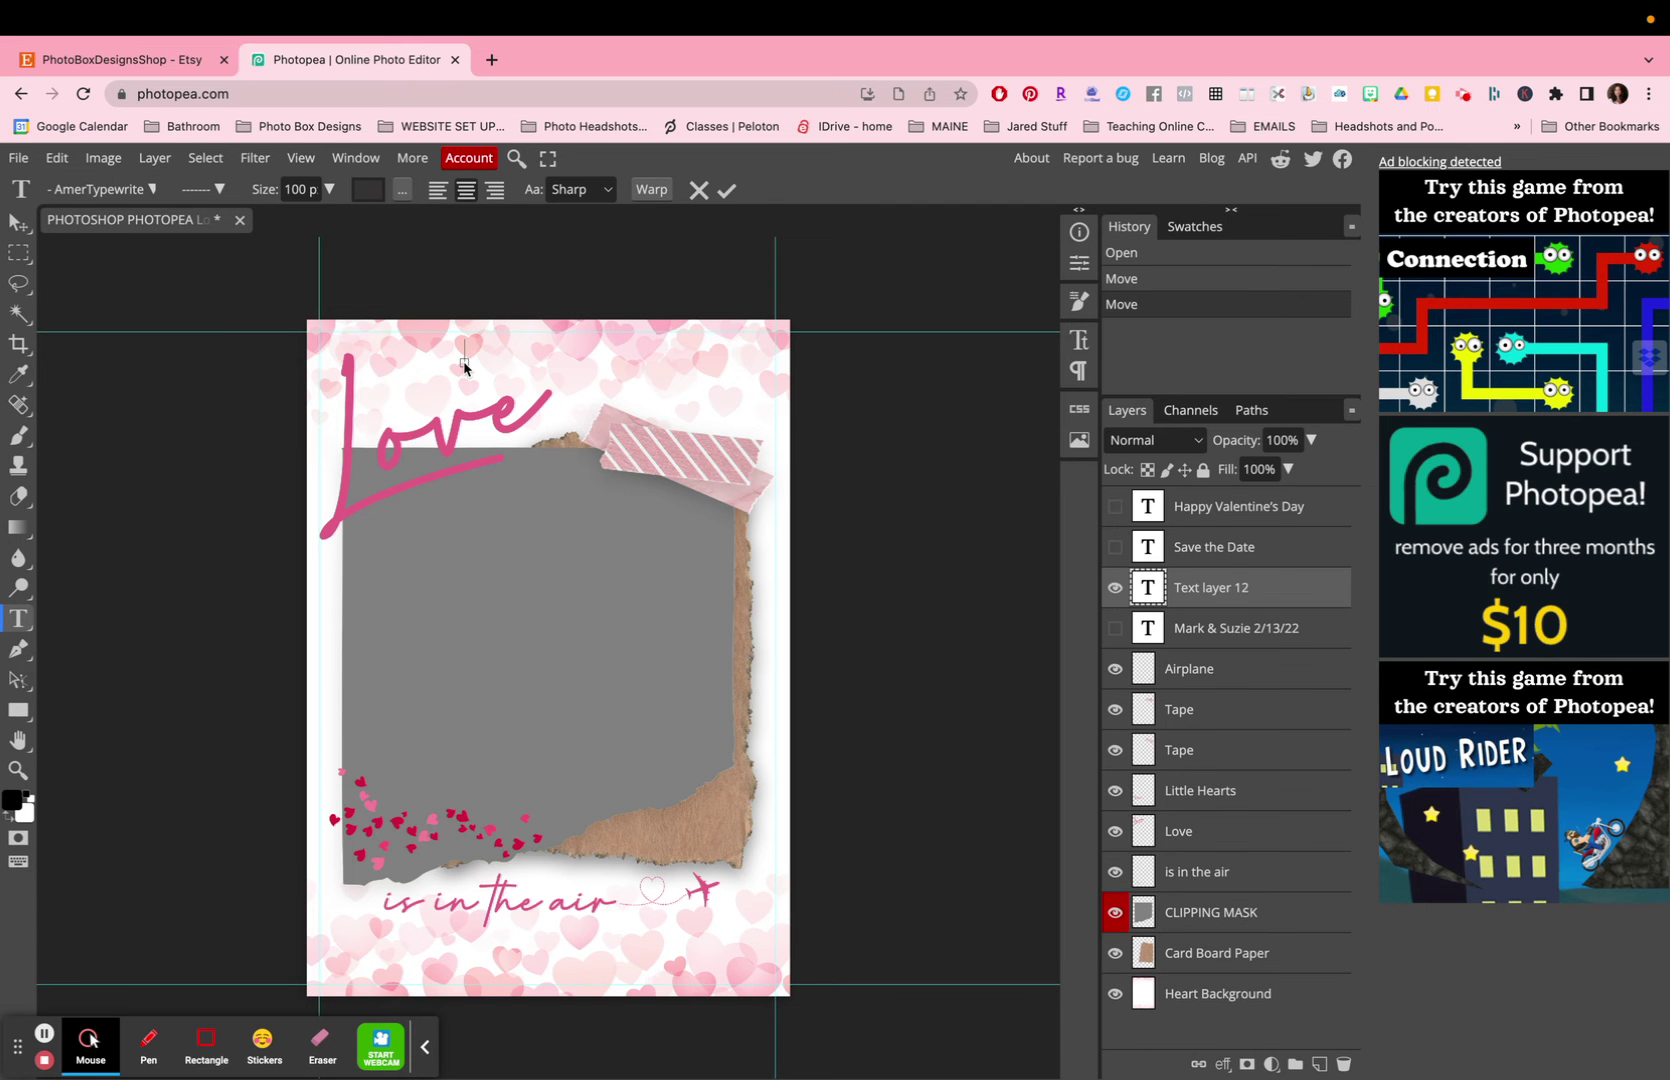
pyautogui.write('Hello and How are you')
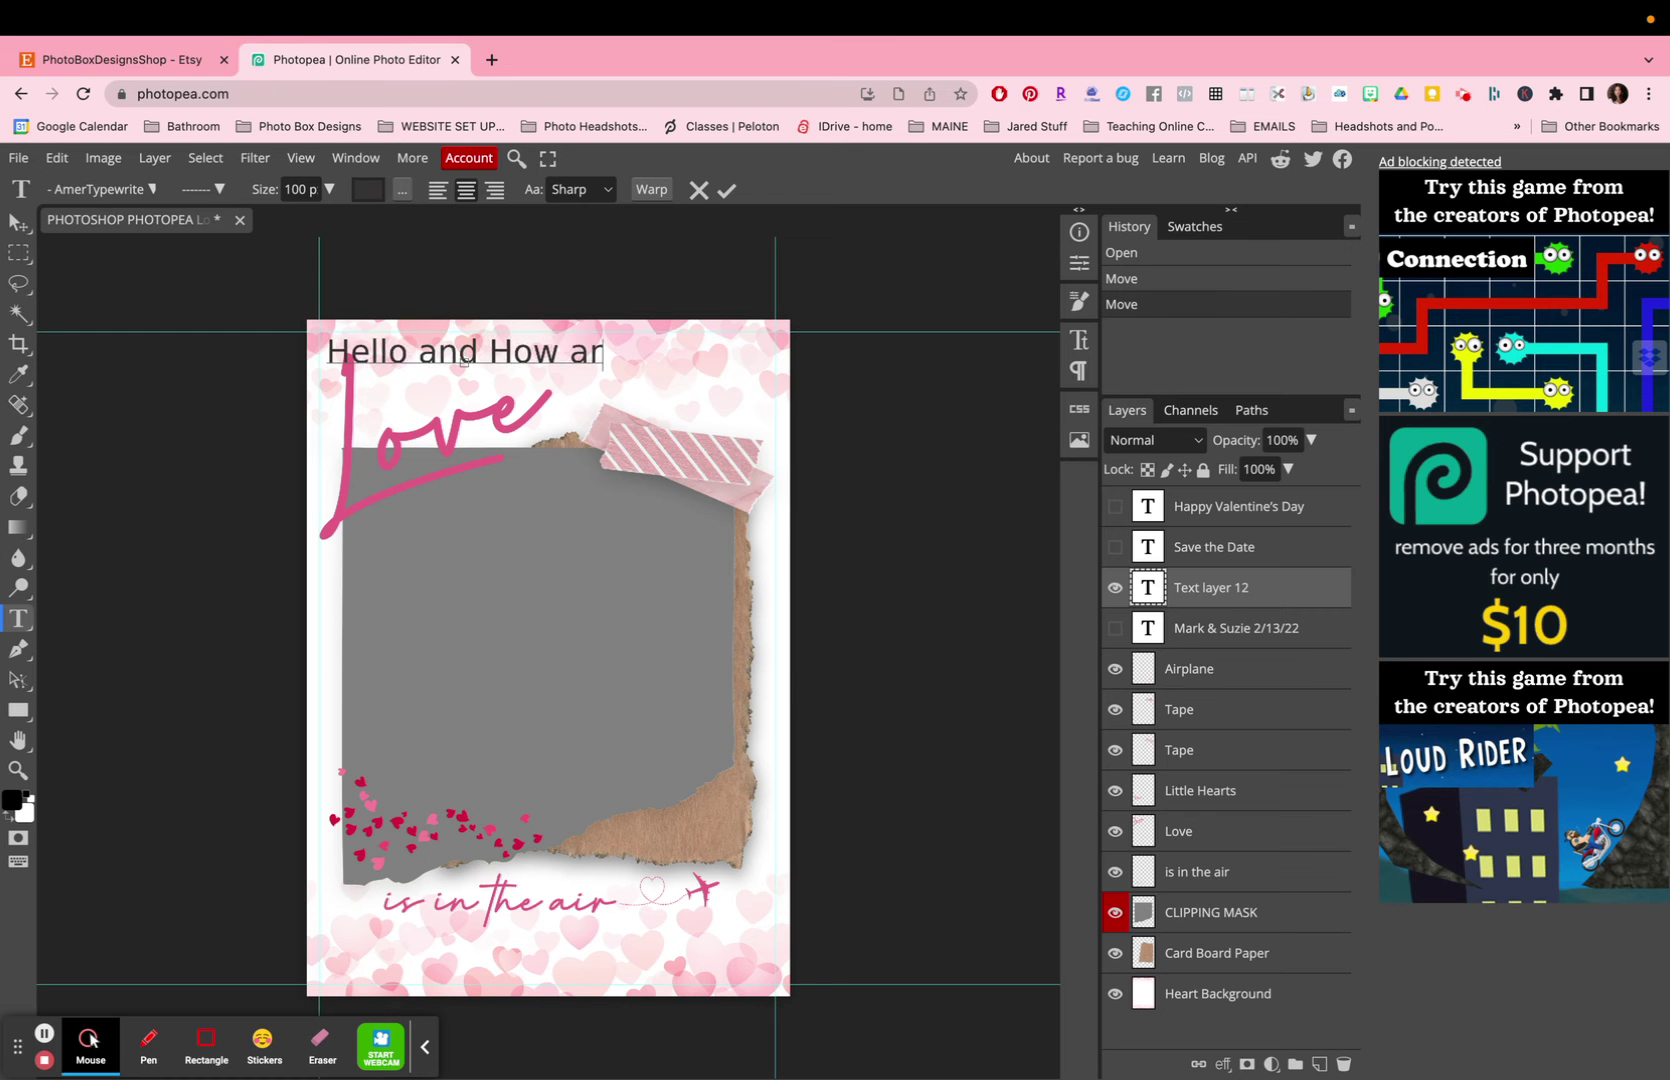
pyautogui.click(726, 190)
# Move the greeting text right and down onto the card, then select the whole line.
pyautogui.click(409, 362)
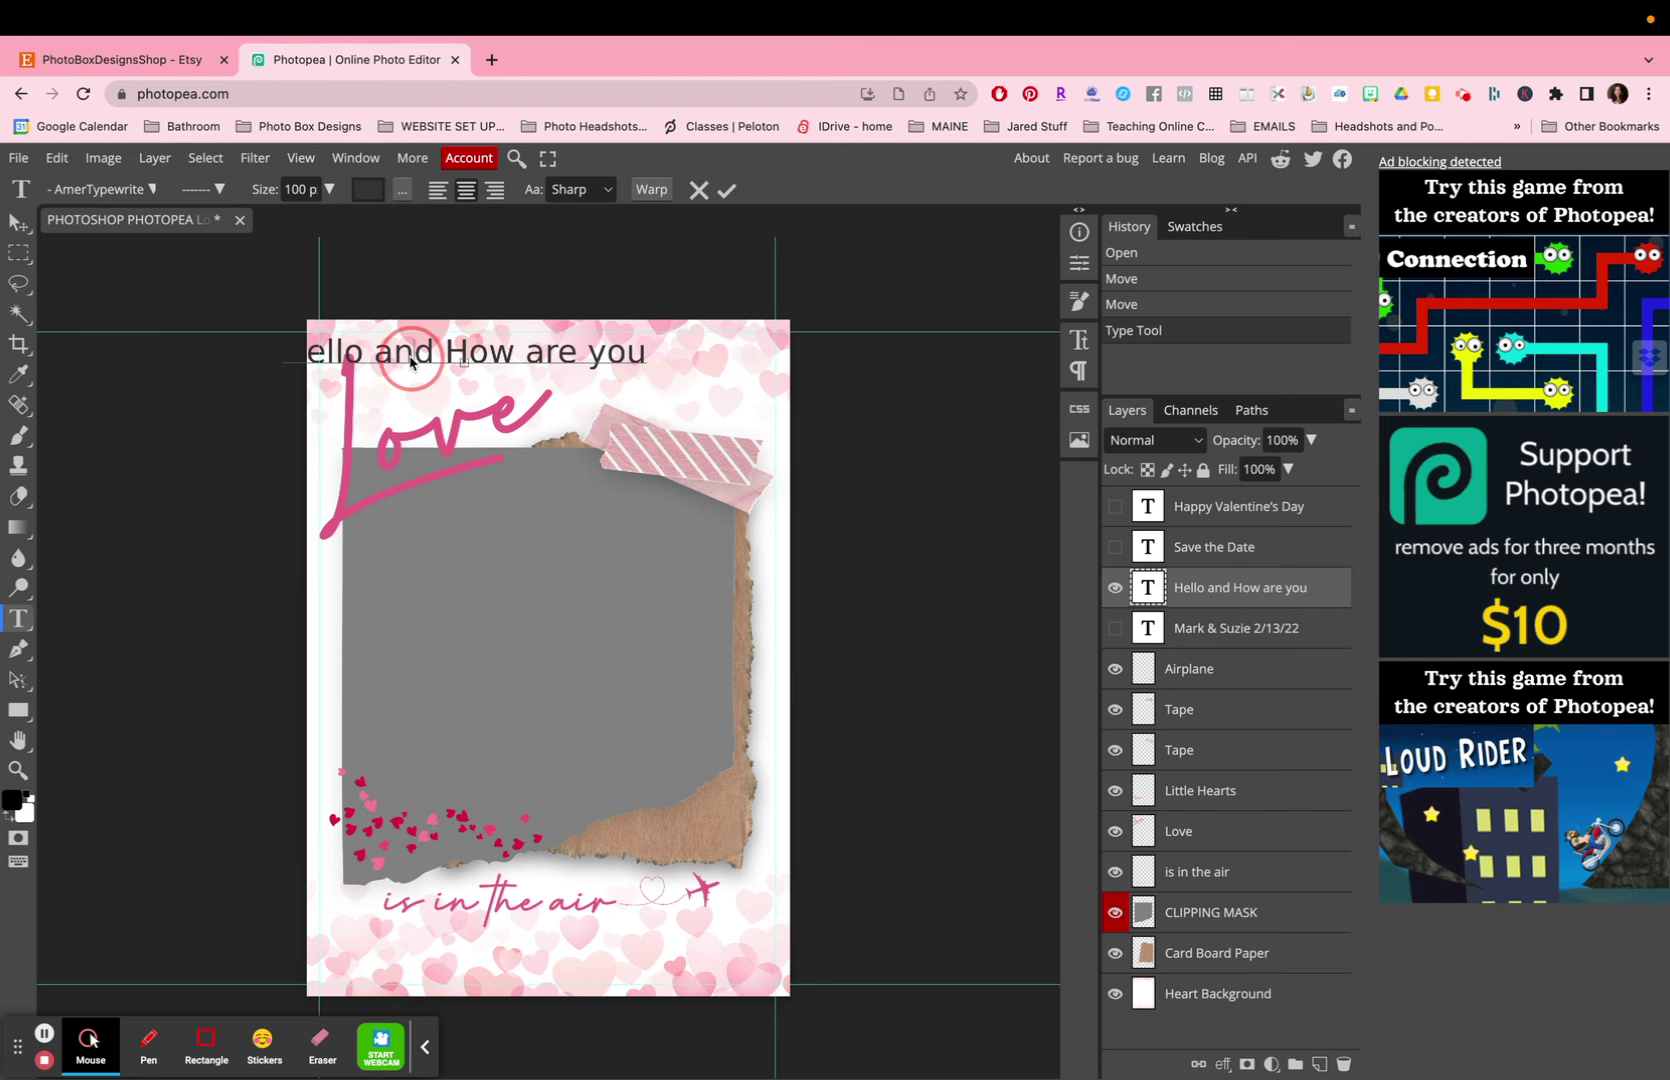
pyautogui.moveTo(412, 362)
pyautogui.mouseDown()
pyautogui.moveTo(480, 362)
pyautogui.moveTo(445, 362)
pyautogui.mouseUp()
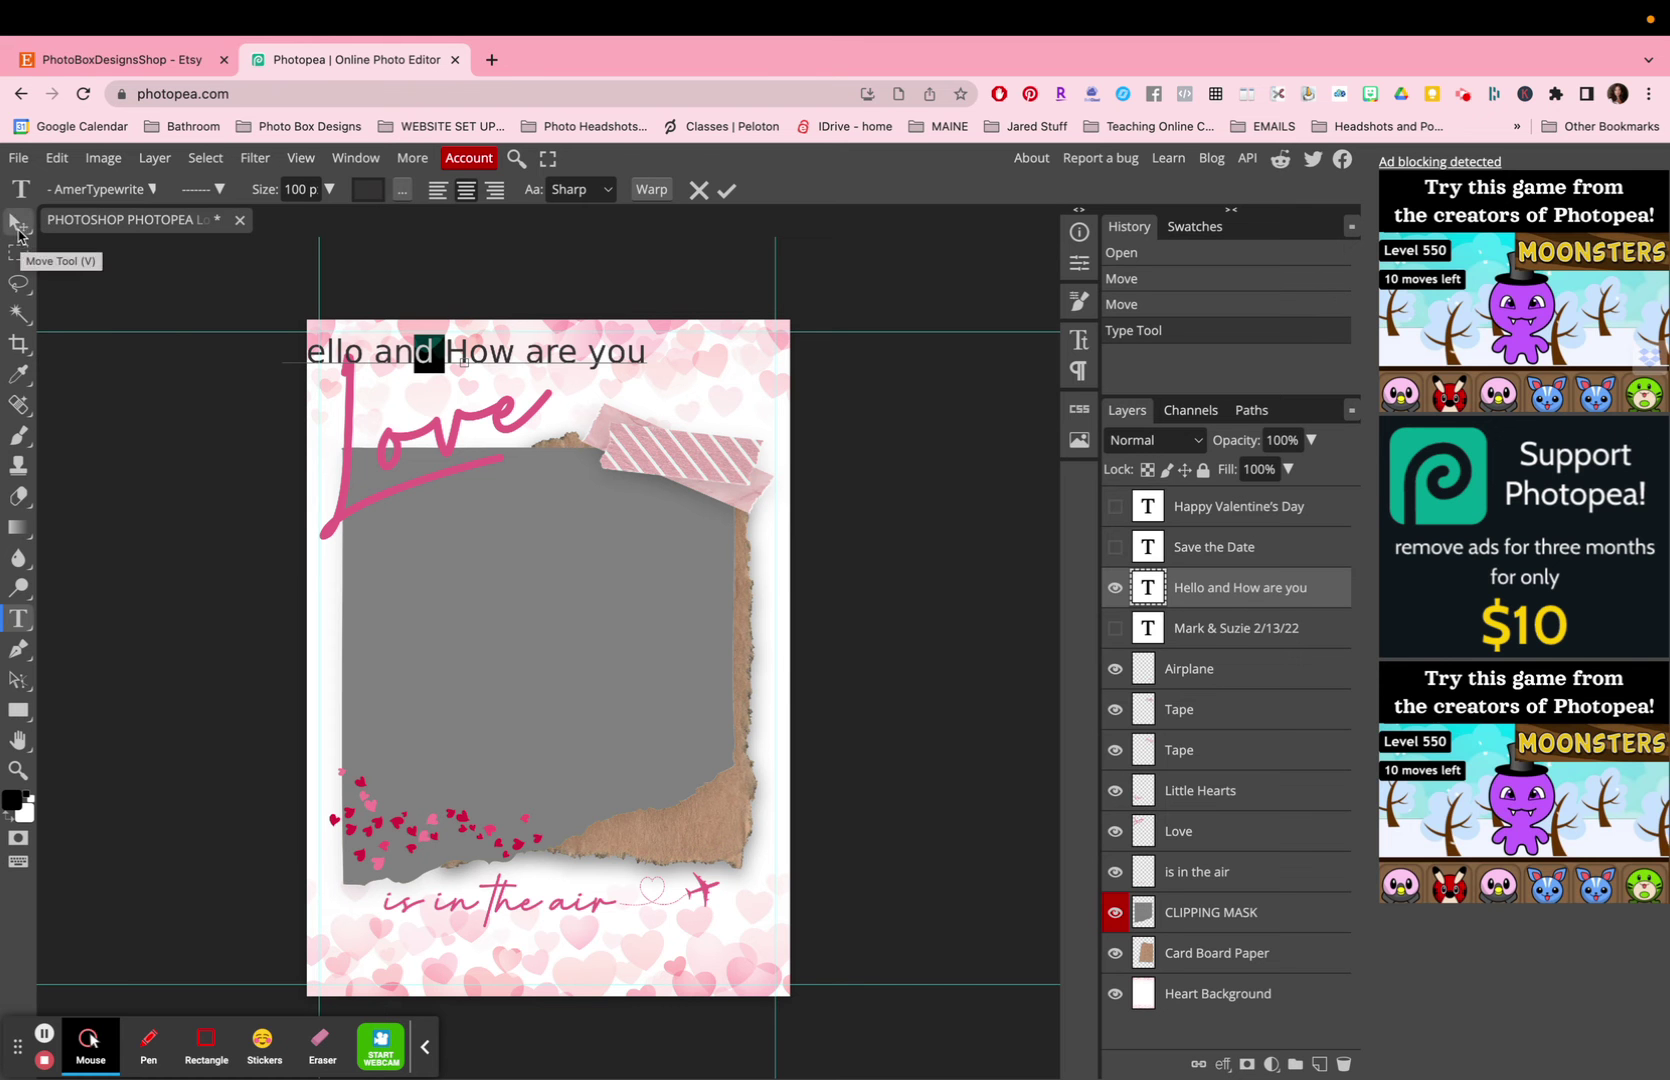
pyautogui.click(31, 221)
pyautogui.moveTo(425, 352); pyautogui.dragTo(512, 362)
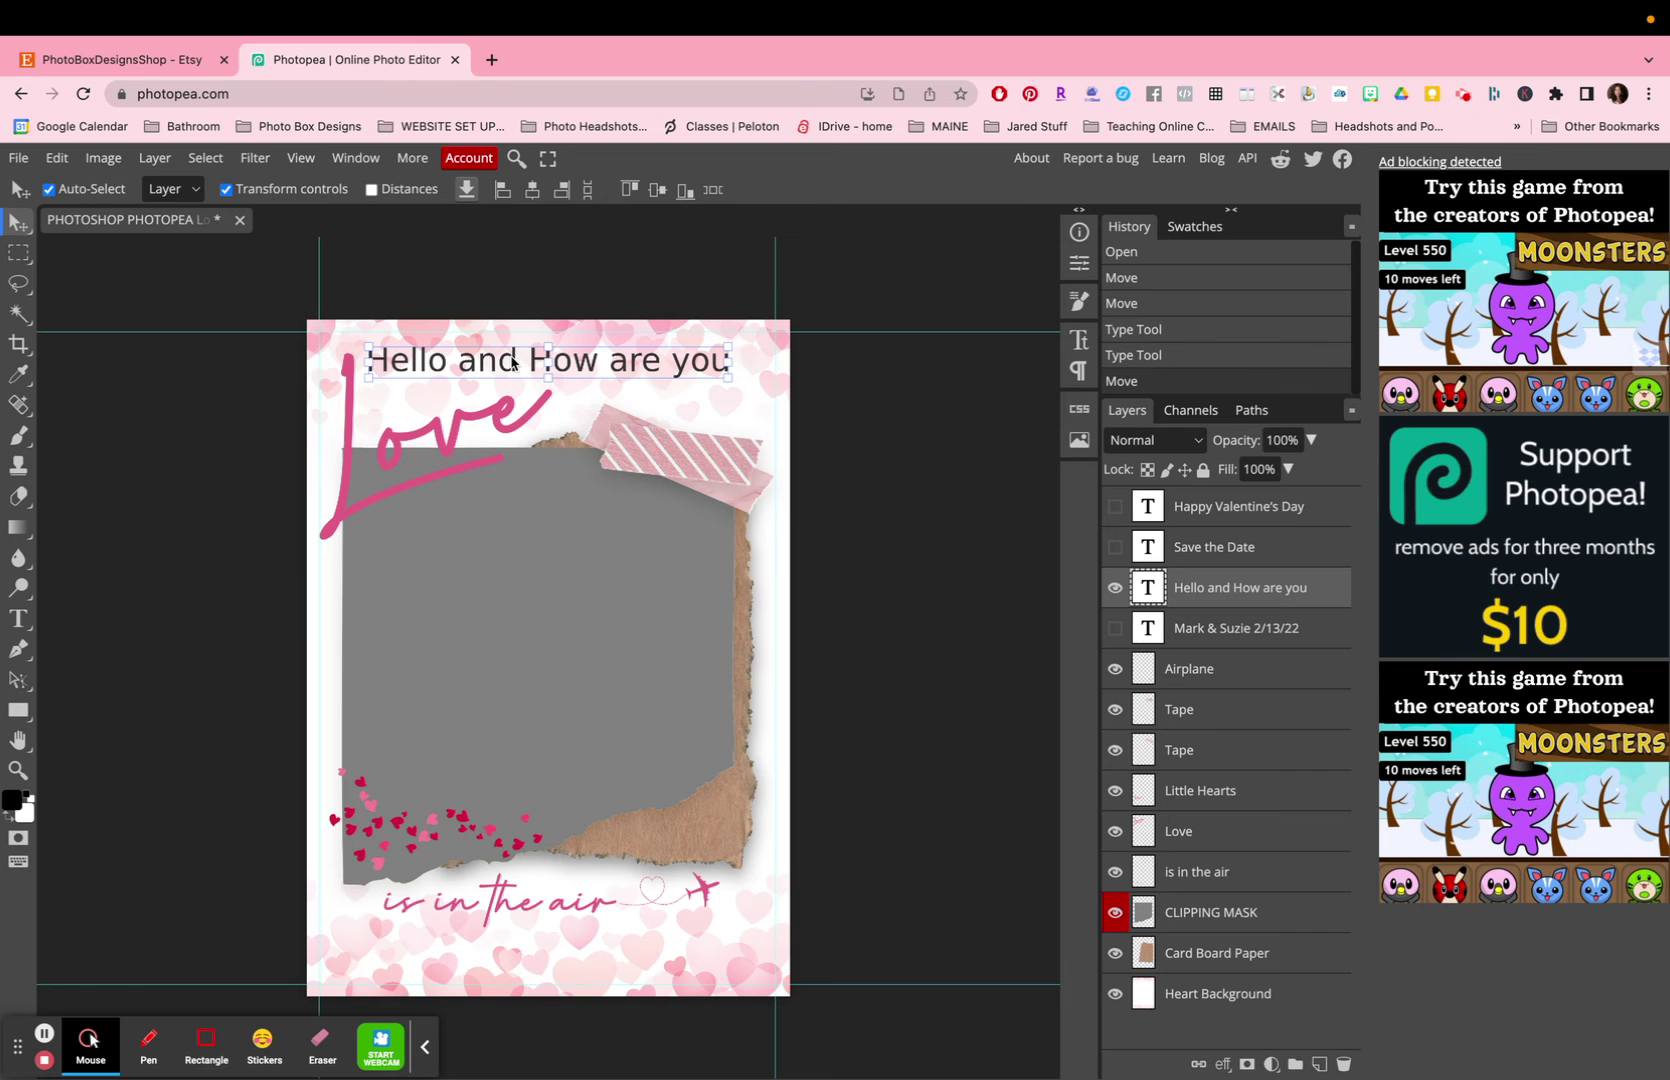
pyautogui.doubleClick(513, 362)
pyautogui.click(512, 360)
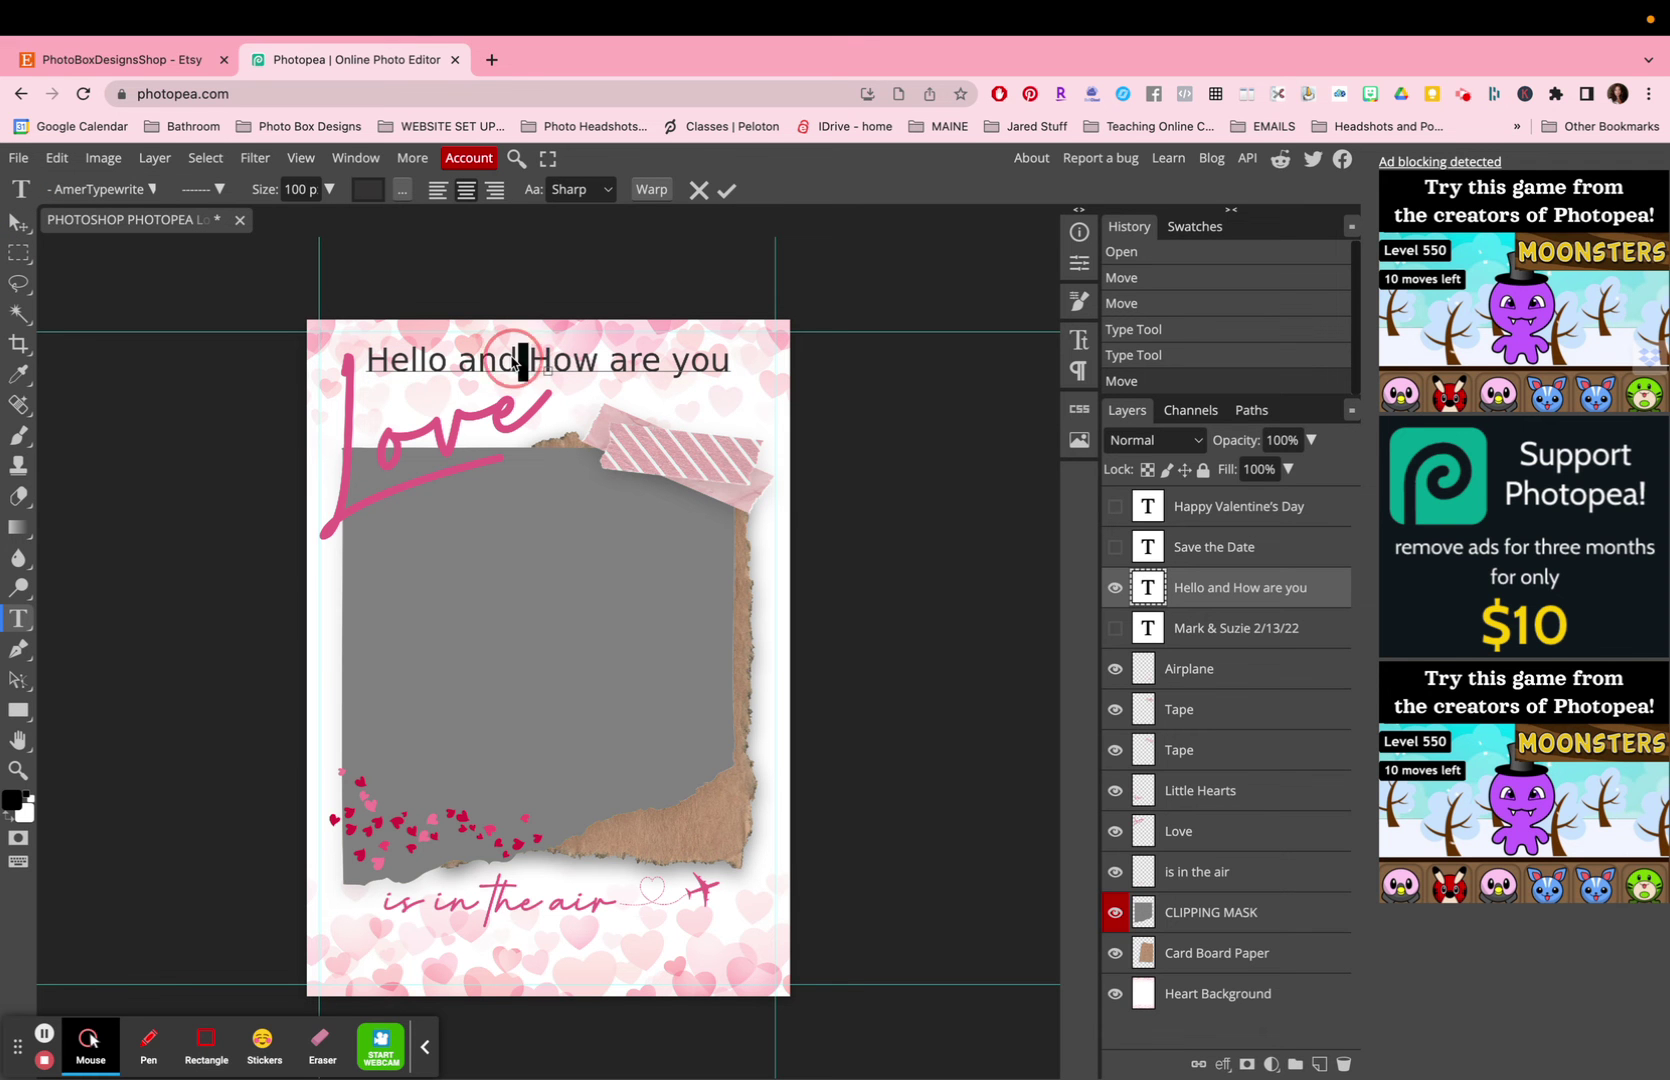
pyautogui.click(512, 360)
pyautogui.moveTo(728, 363); pyautogui.dragTo(323, 309)
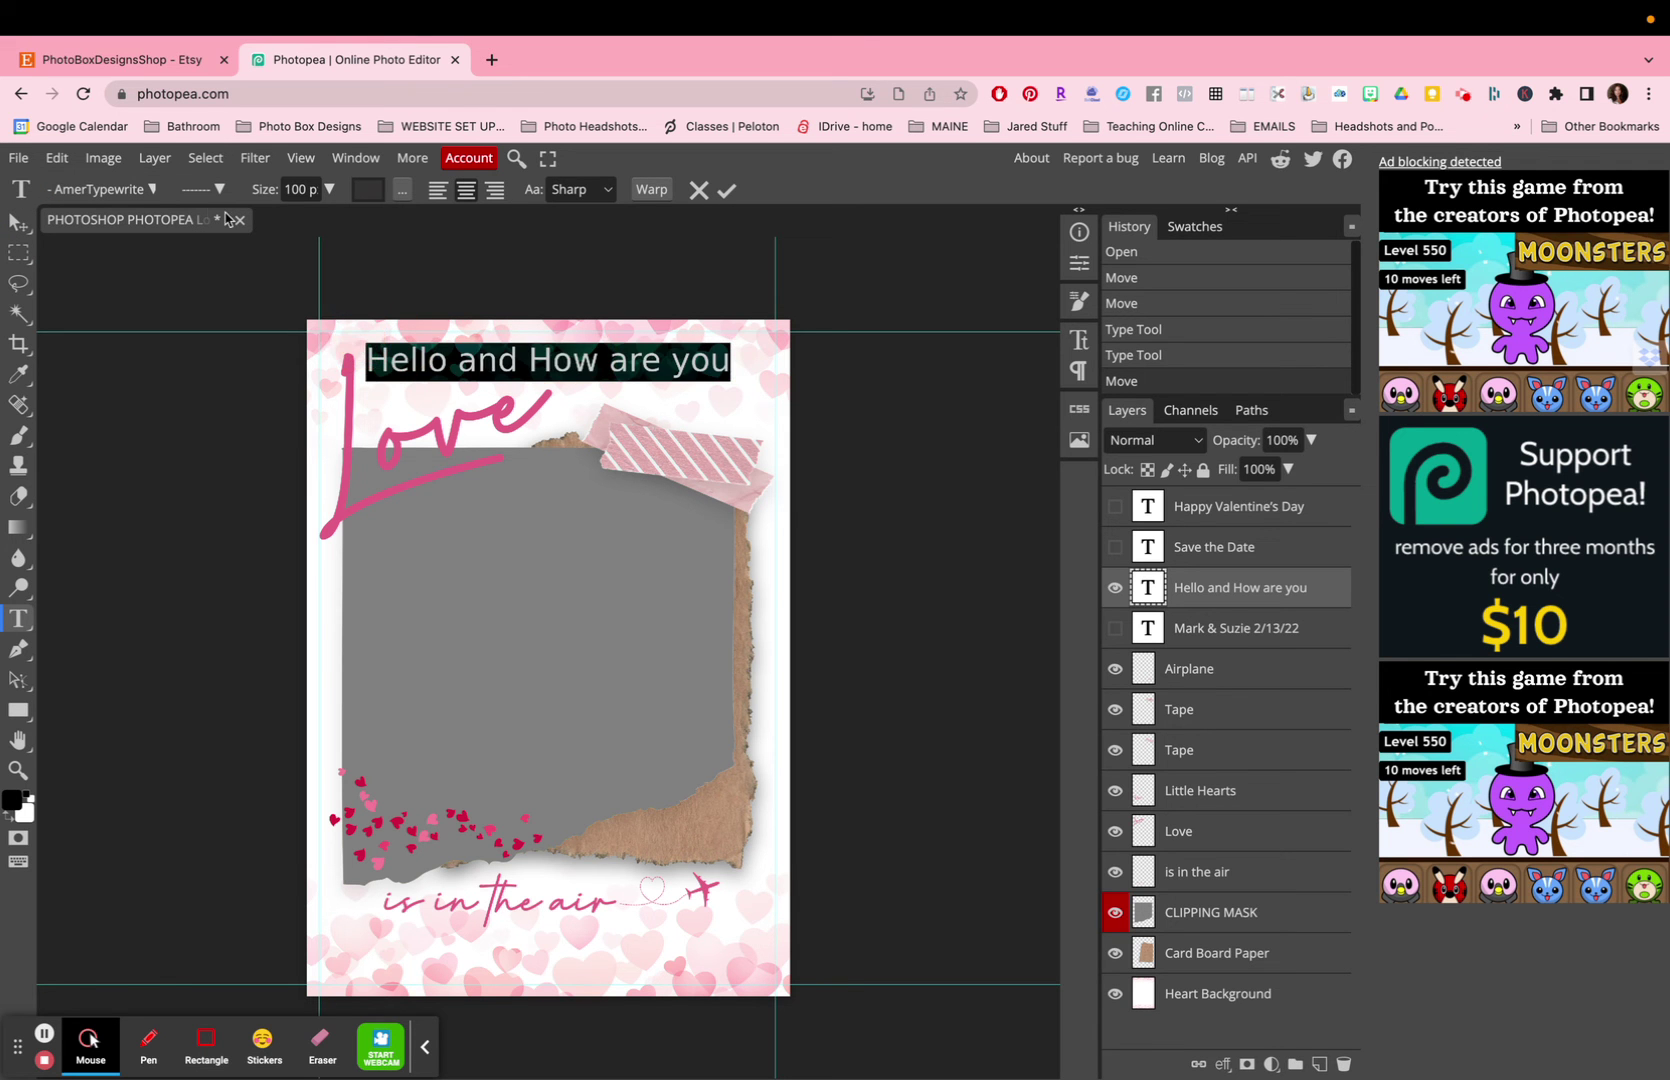
# Change the 'Hello and How are you' line to the Aileron font and commit it.
pyautogui.click(148, 190)
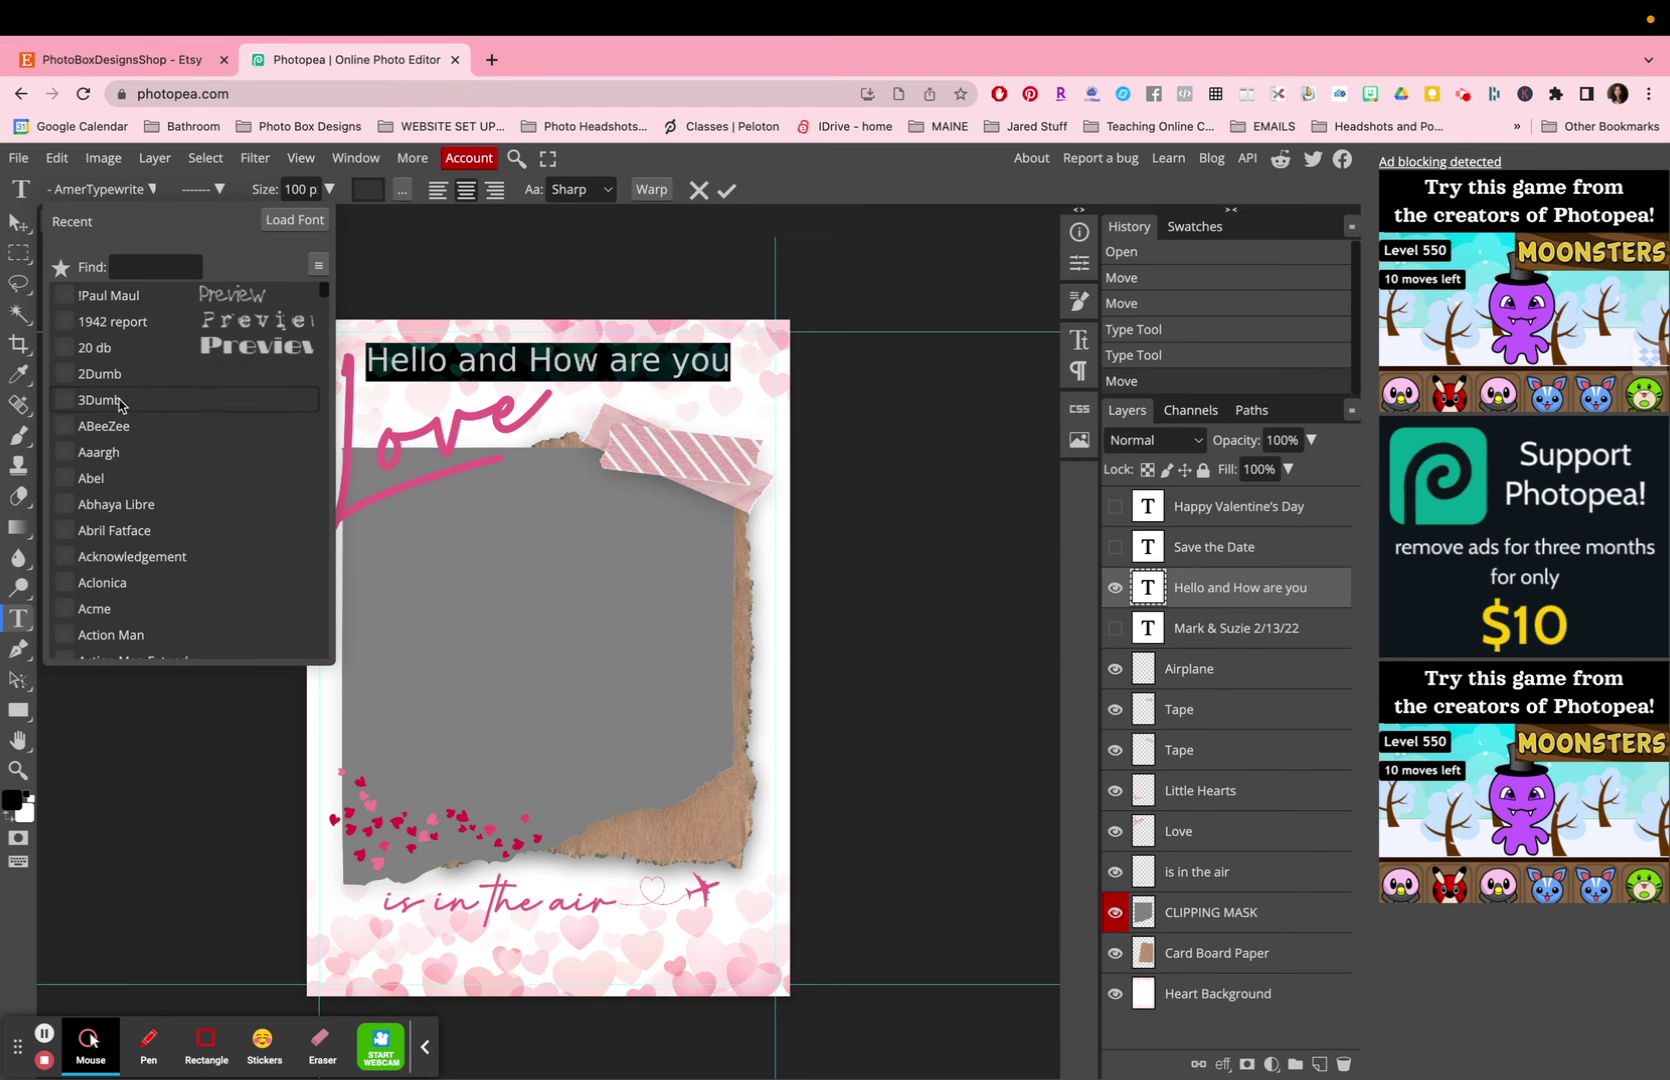
pyautogui.scroll(-5, 170, 533)
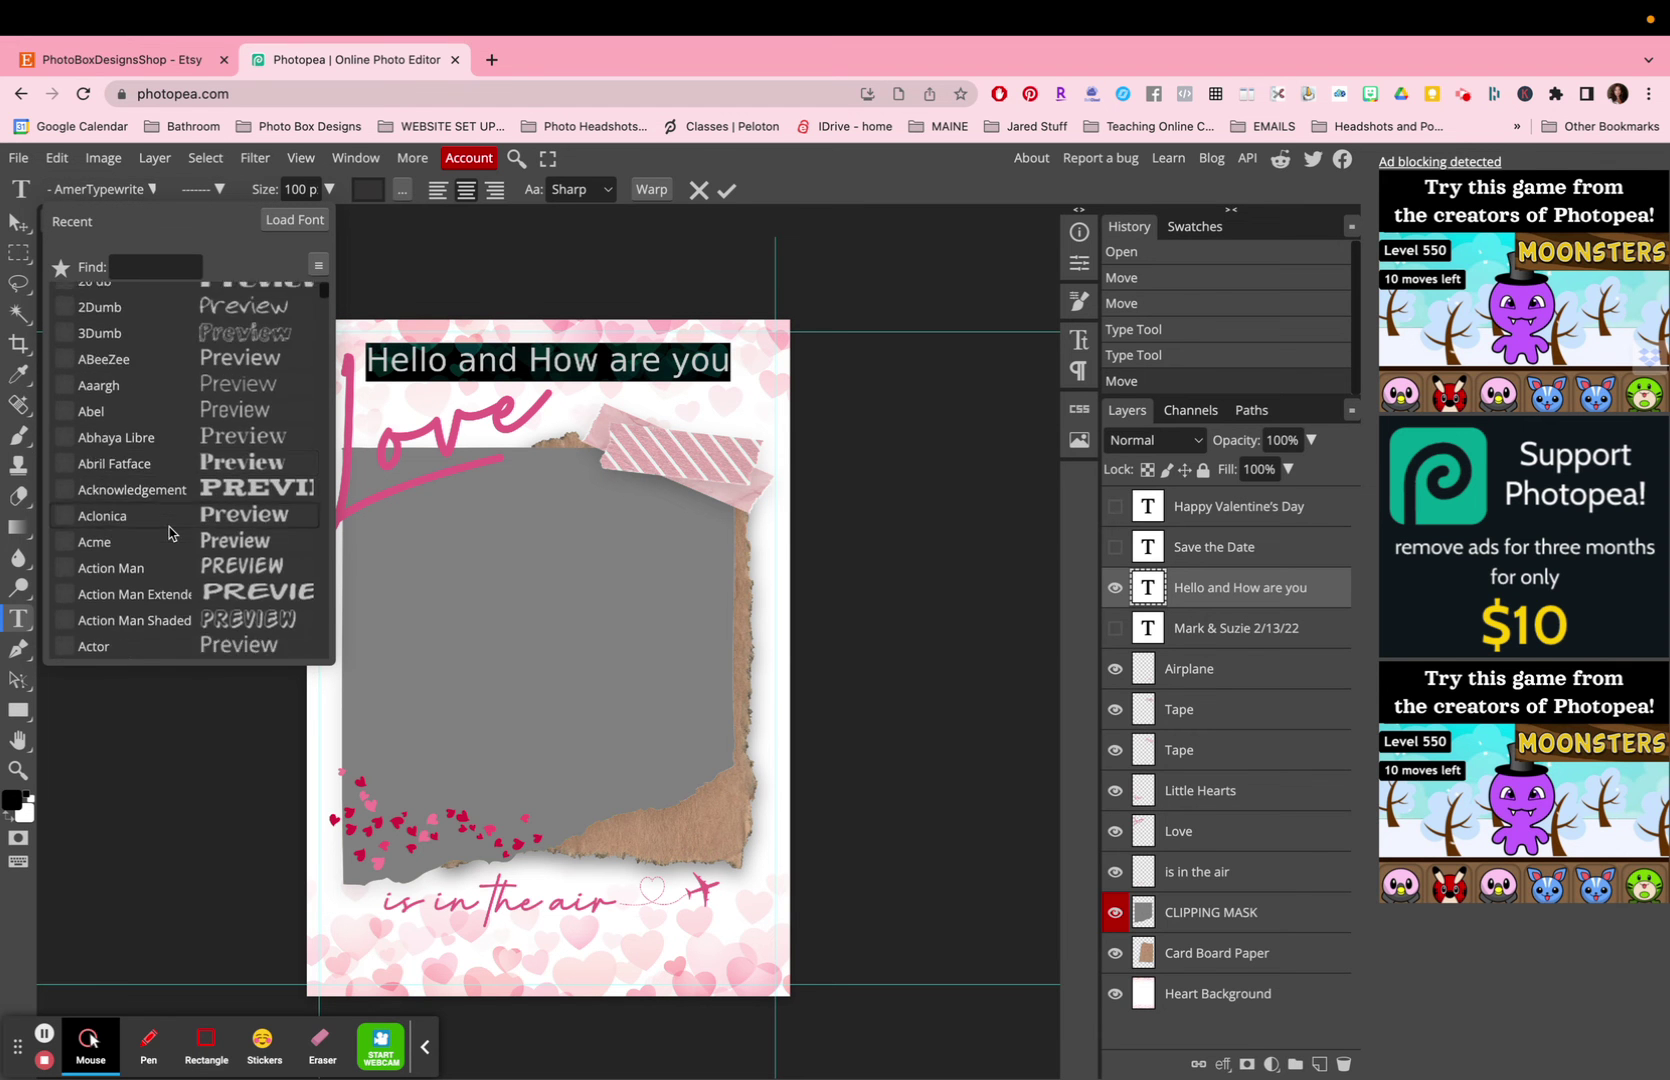
pyautogui.scroll(-2, 170, 533)
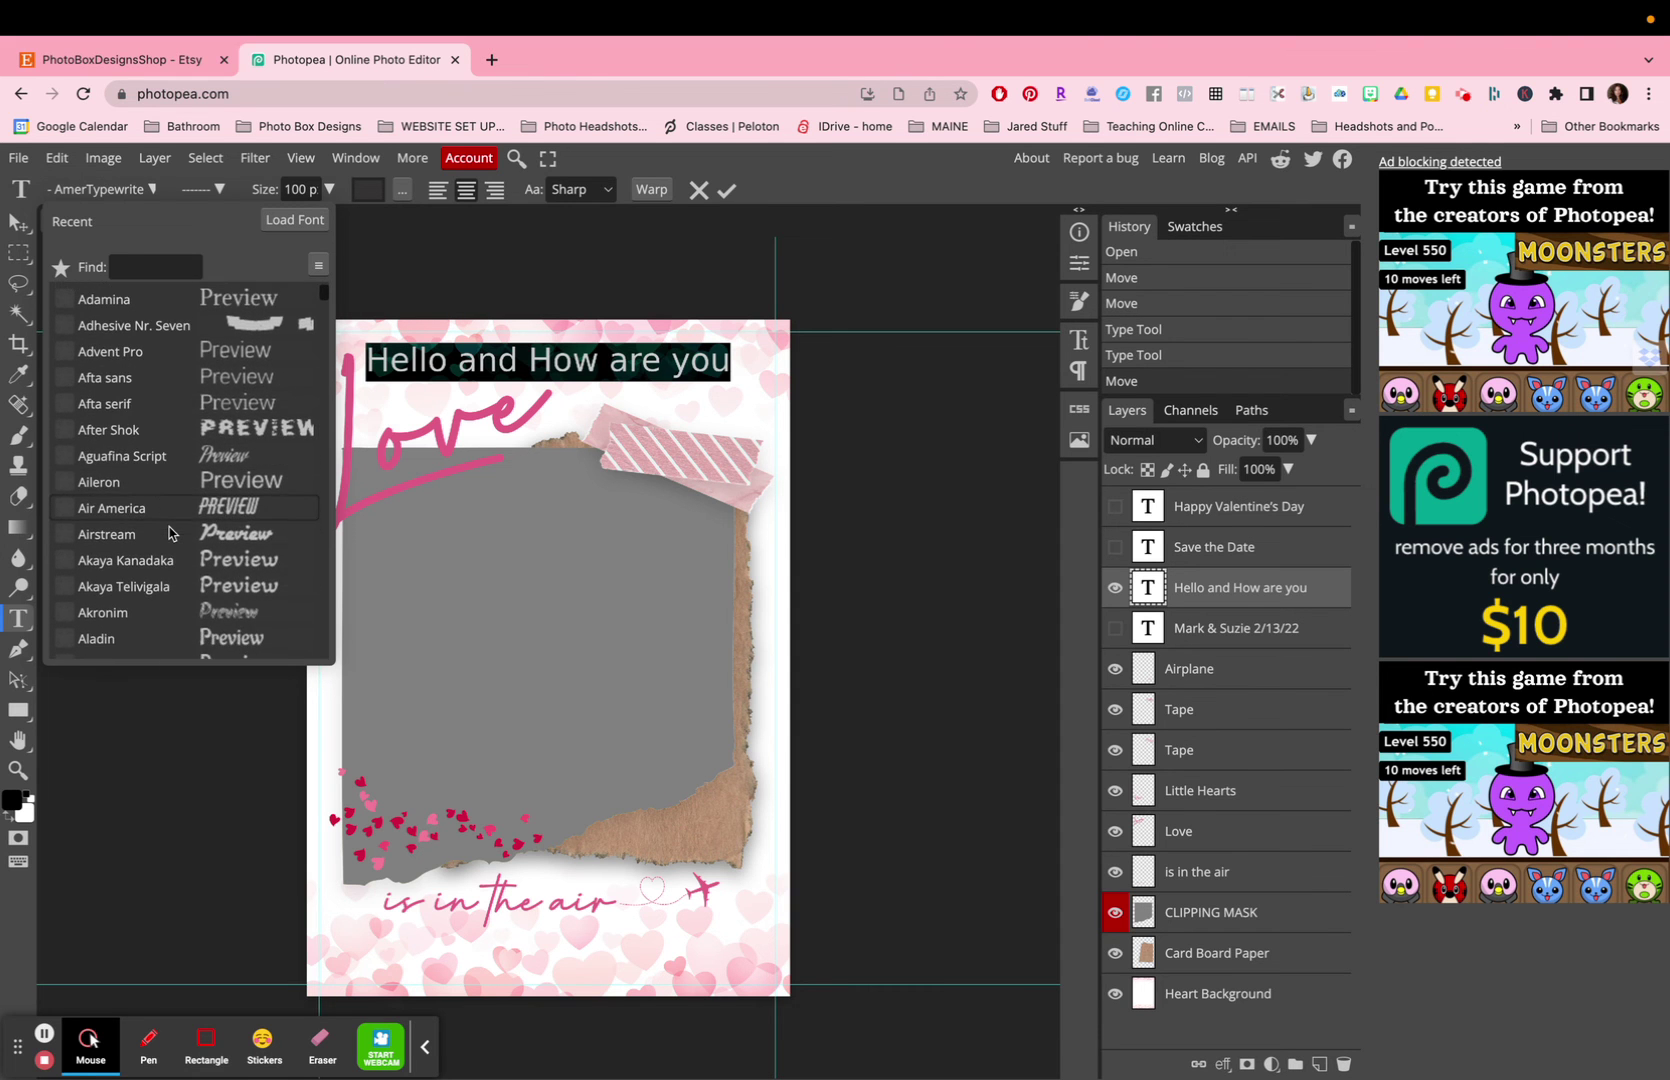
pyautogui.click(154, 485)
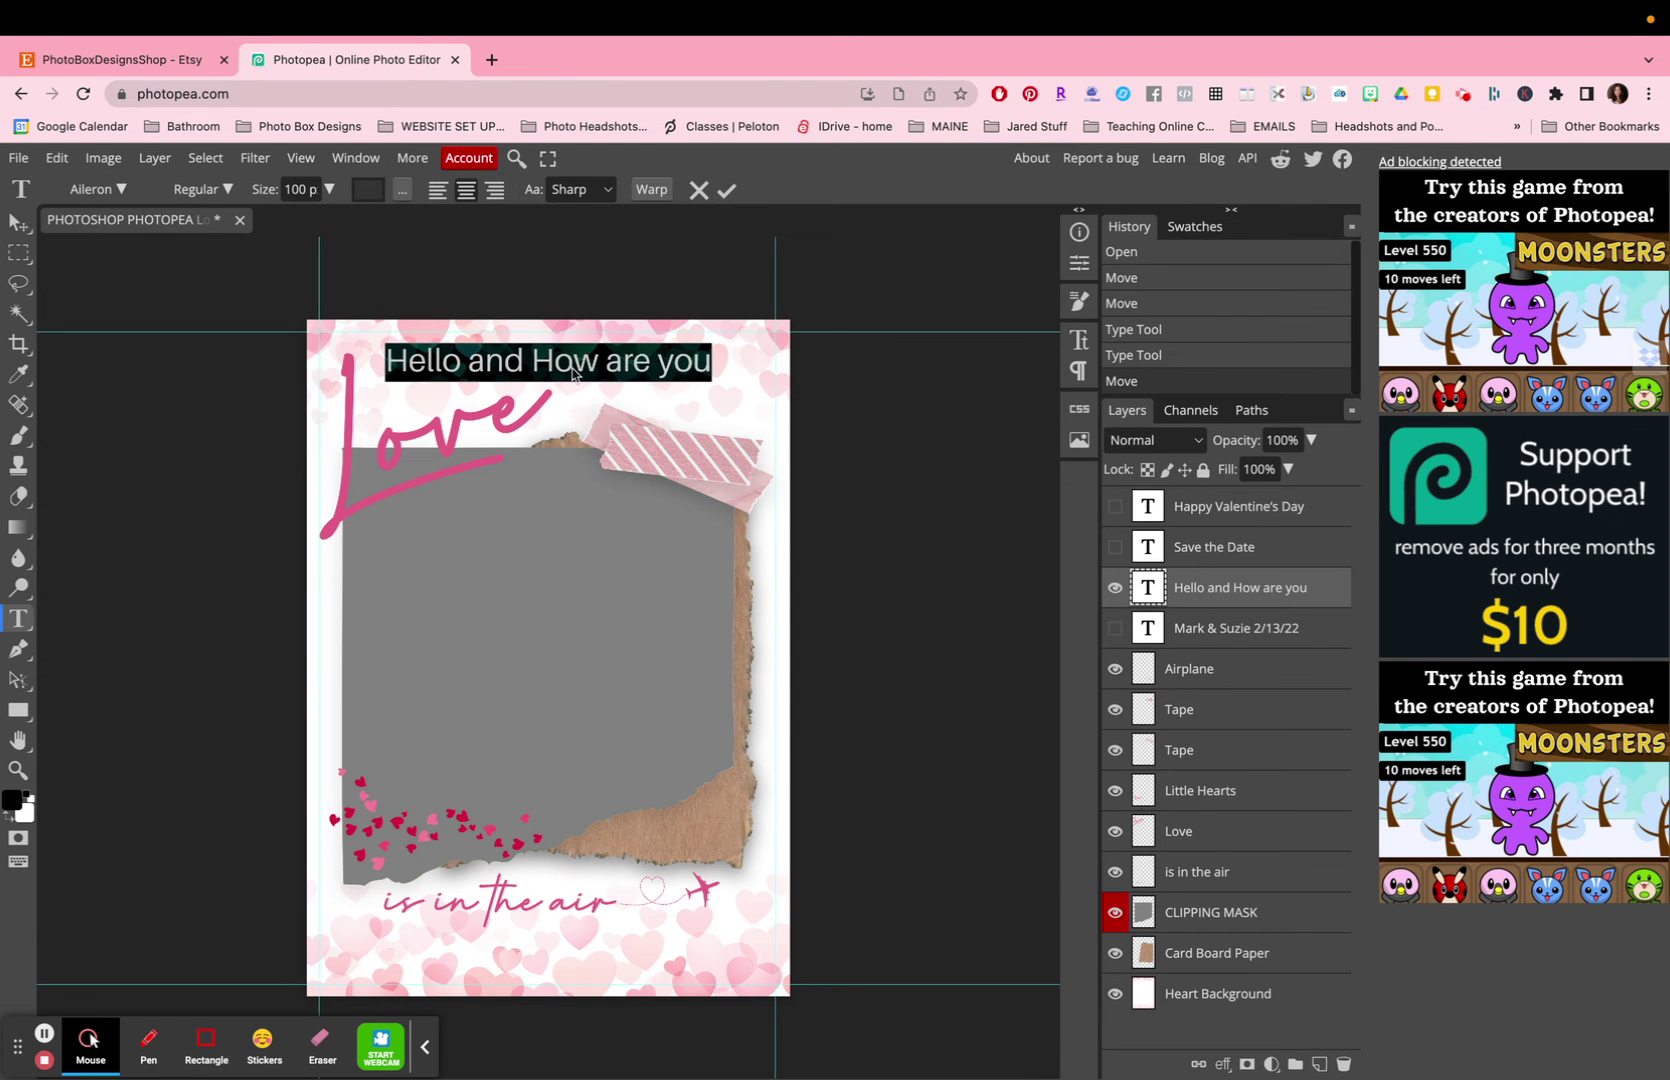
pyautogui.click(726, 192)
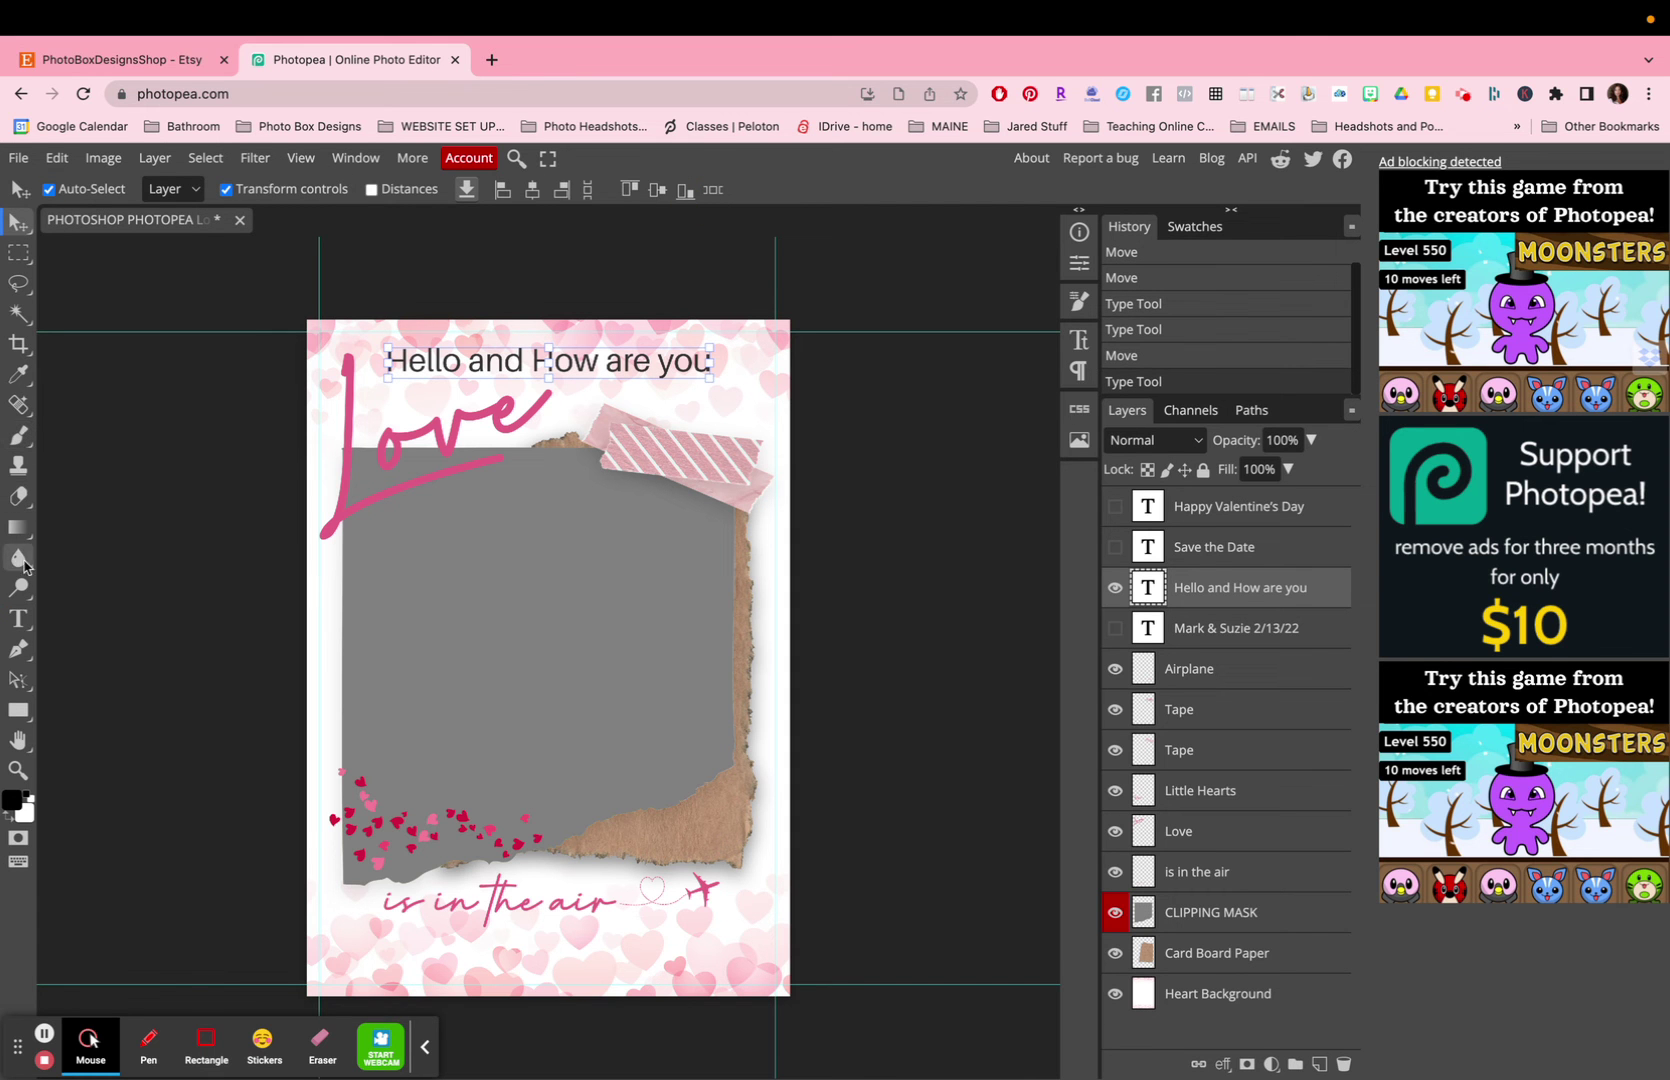
pyautogui.click(22, 621)
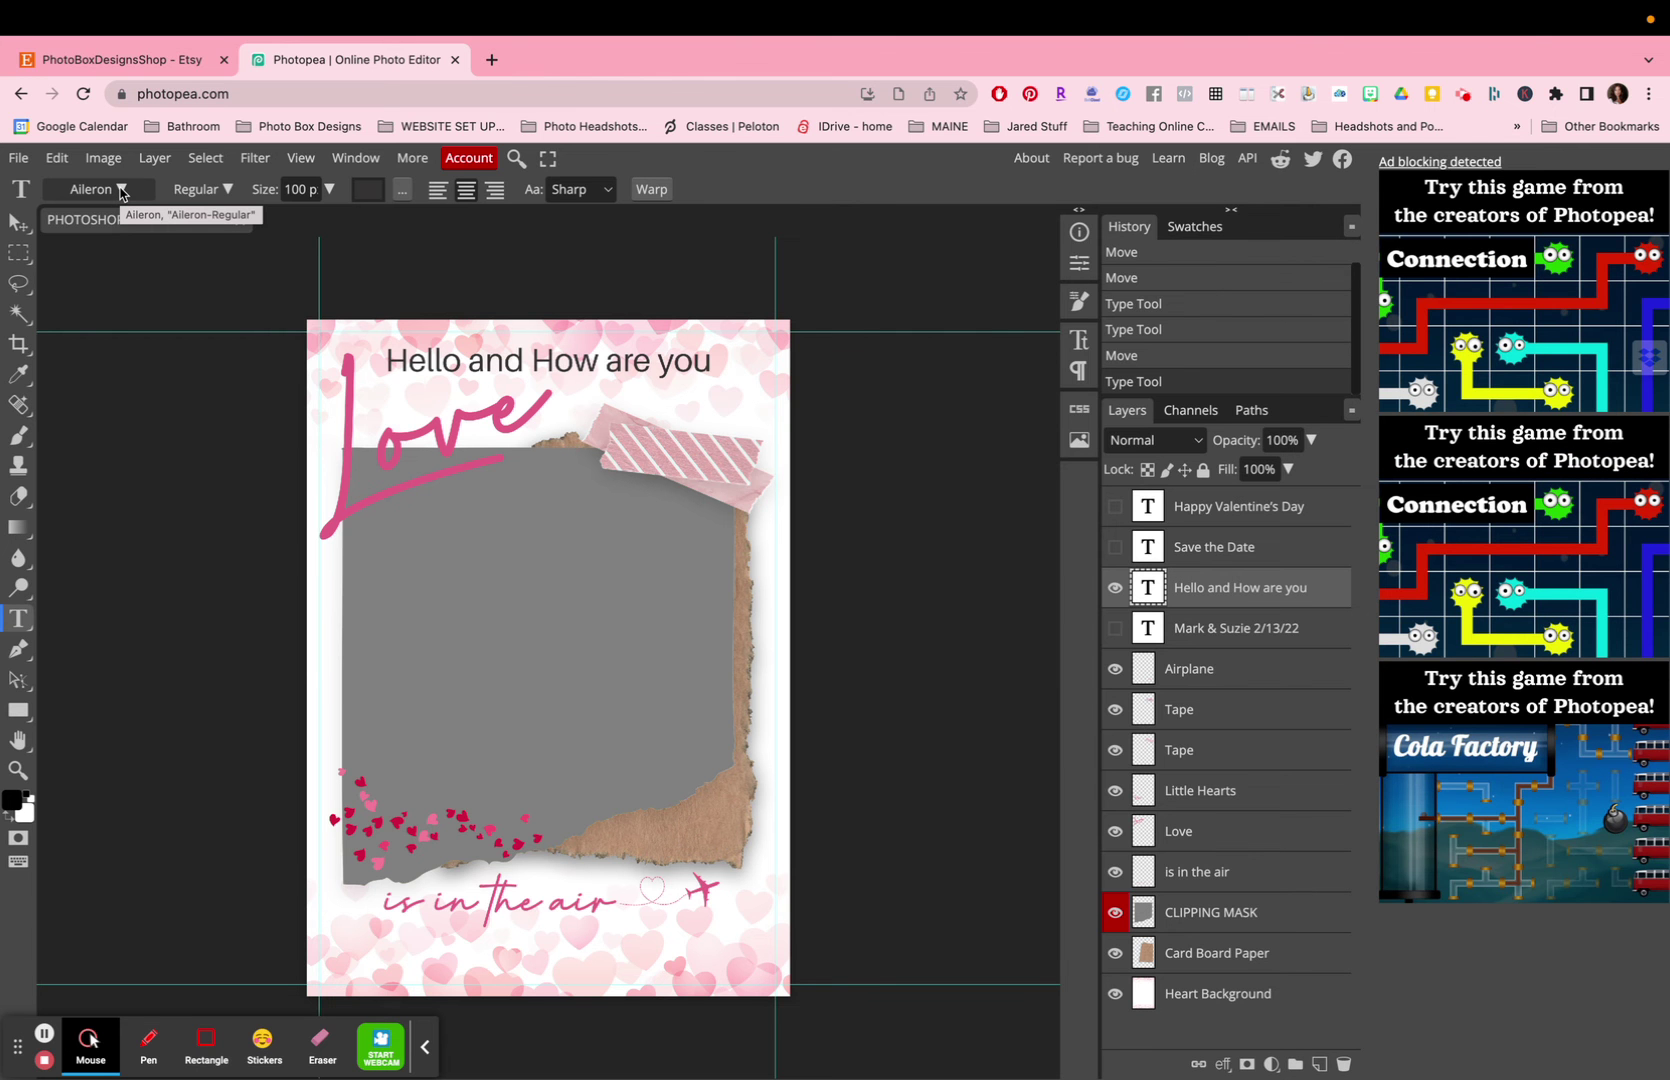
pyautogui.click(121, 191)
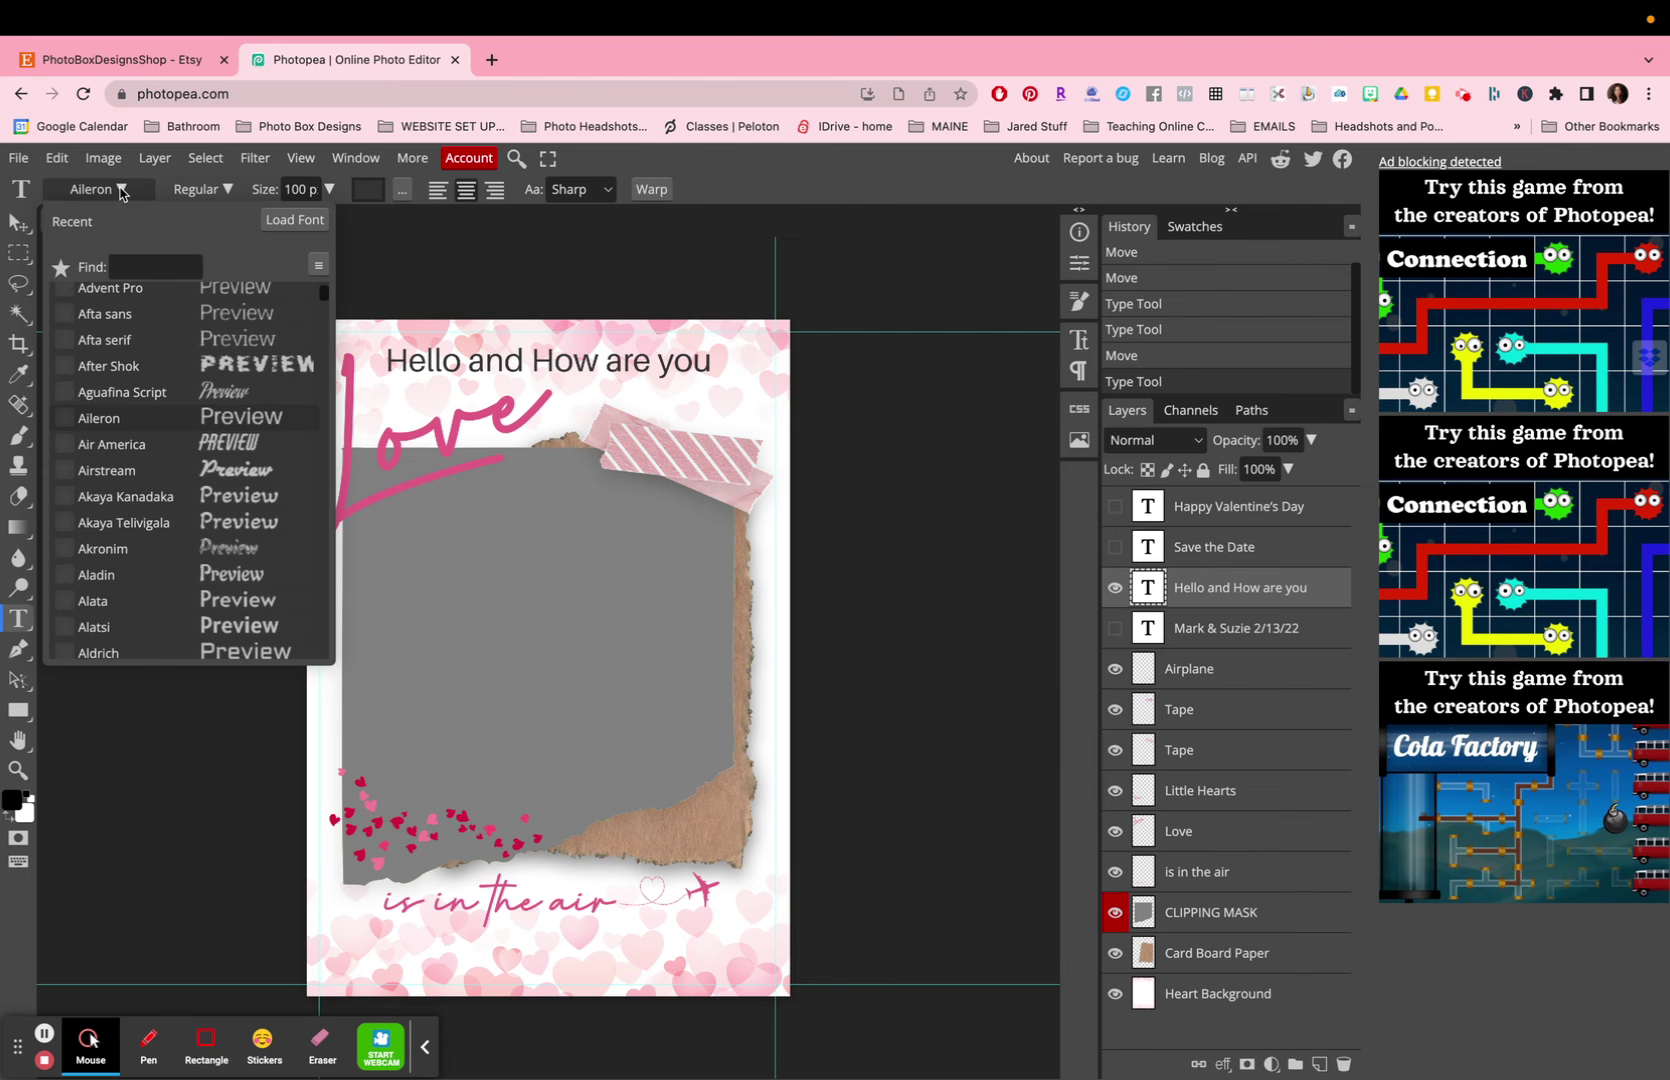
# Load the Soul Signature.ttf font file from the Desktop into Photopea.
pyautogui.click(296, 224)
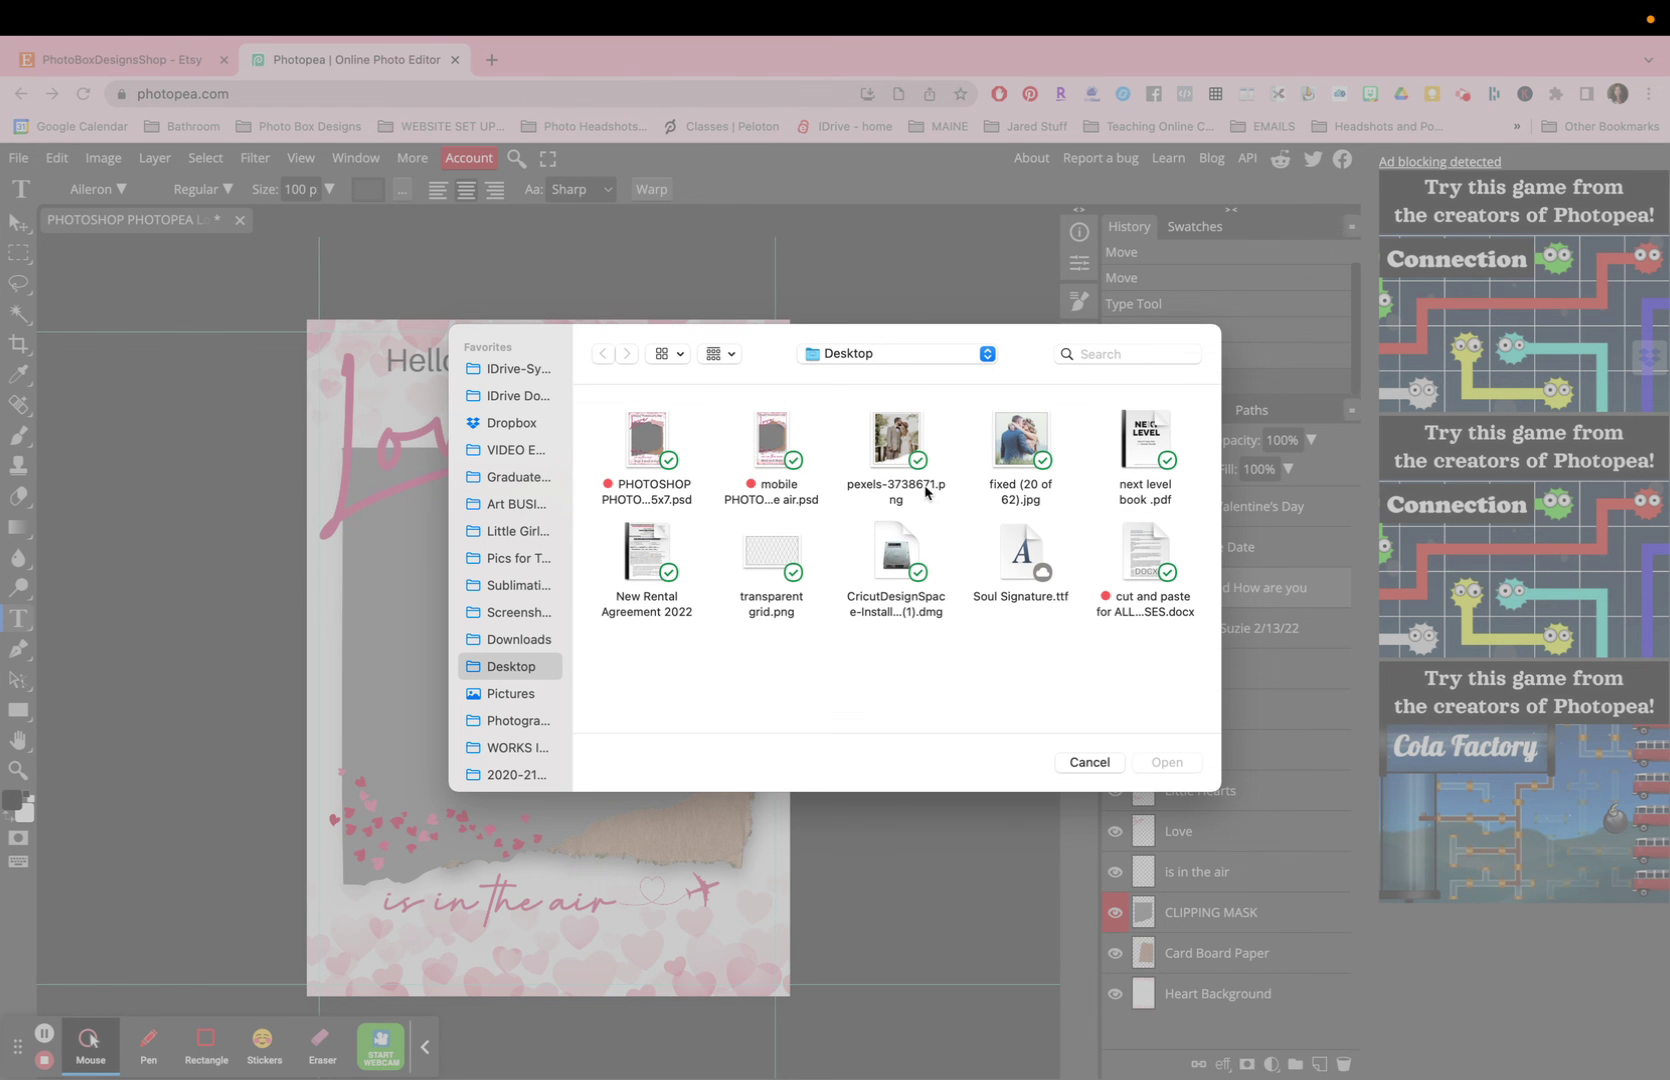
pyautogui.click(1022, 547)
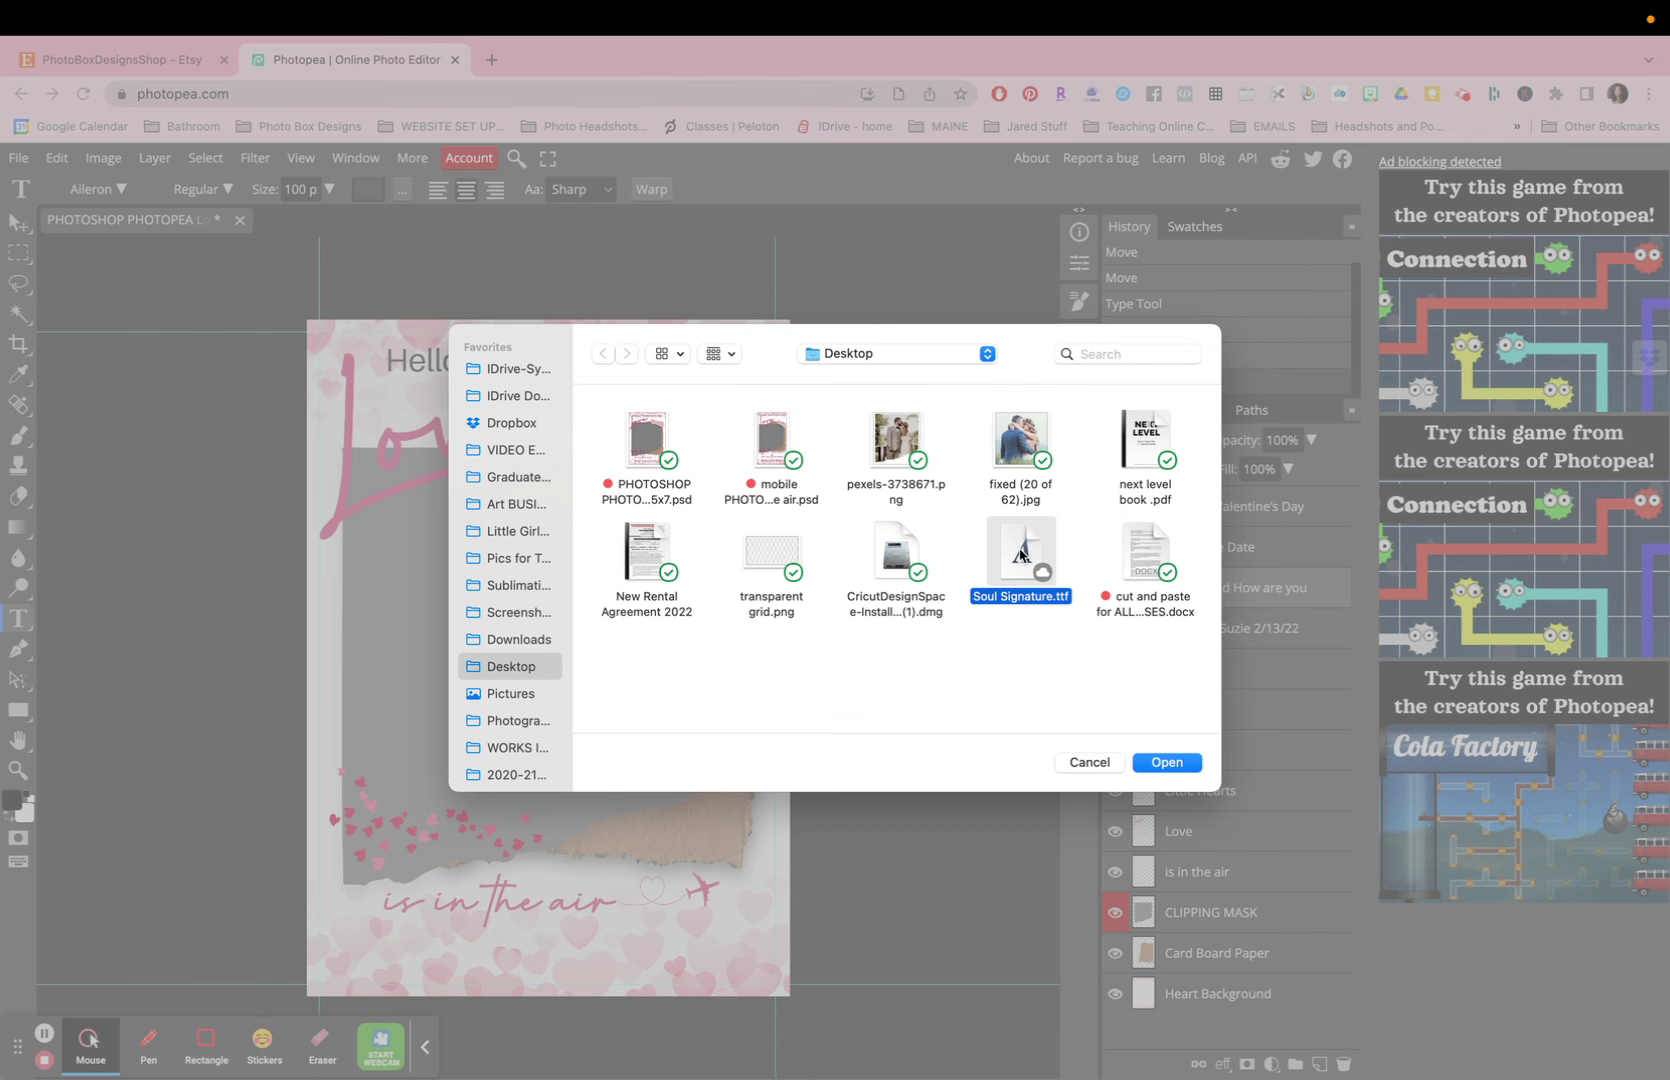
pyautogui.rightClick(1022, 547)
pyautogui.click(1080, 828)
pyautogui.click(1166, 763)
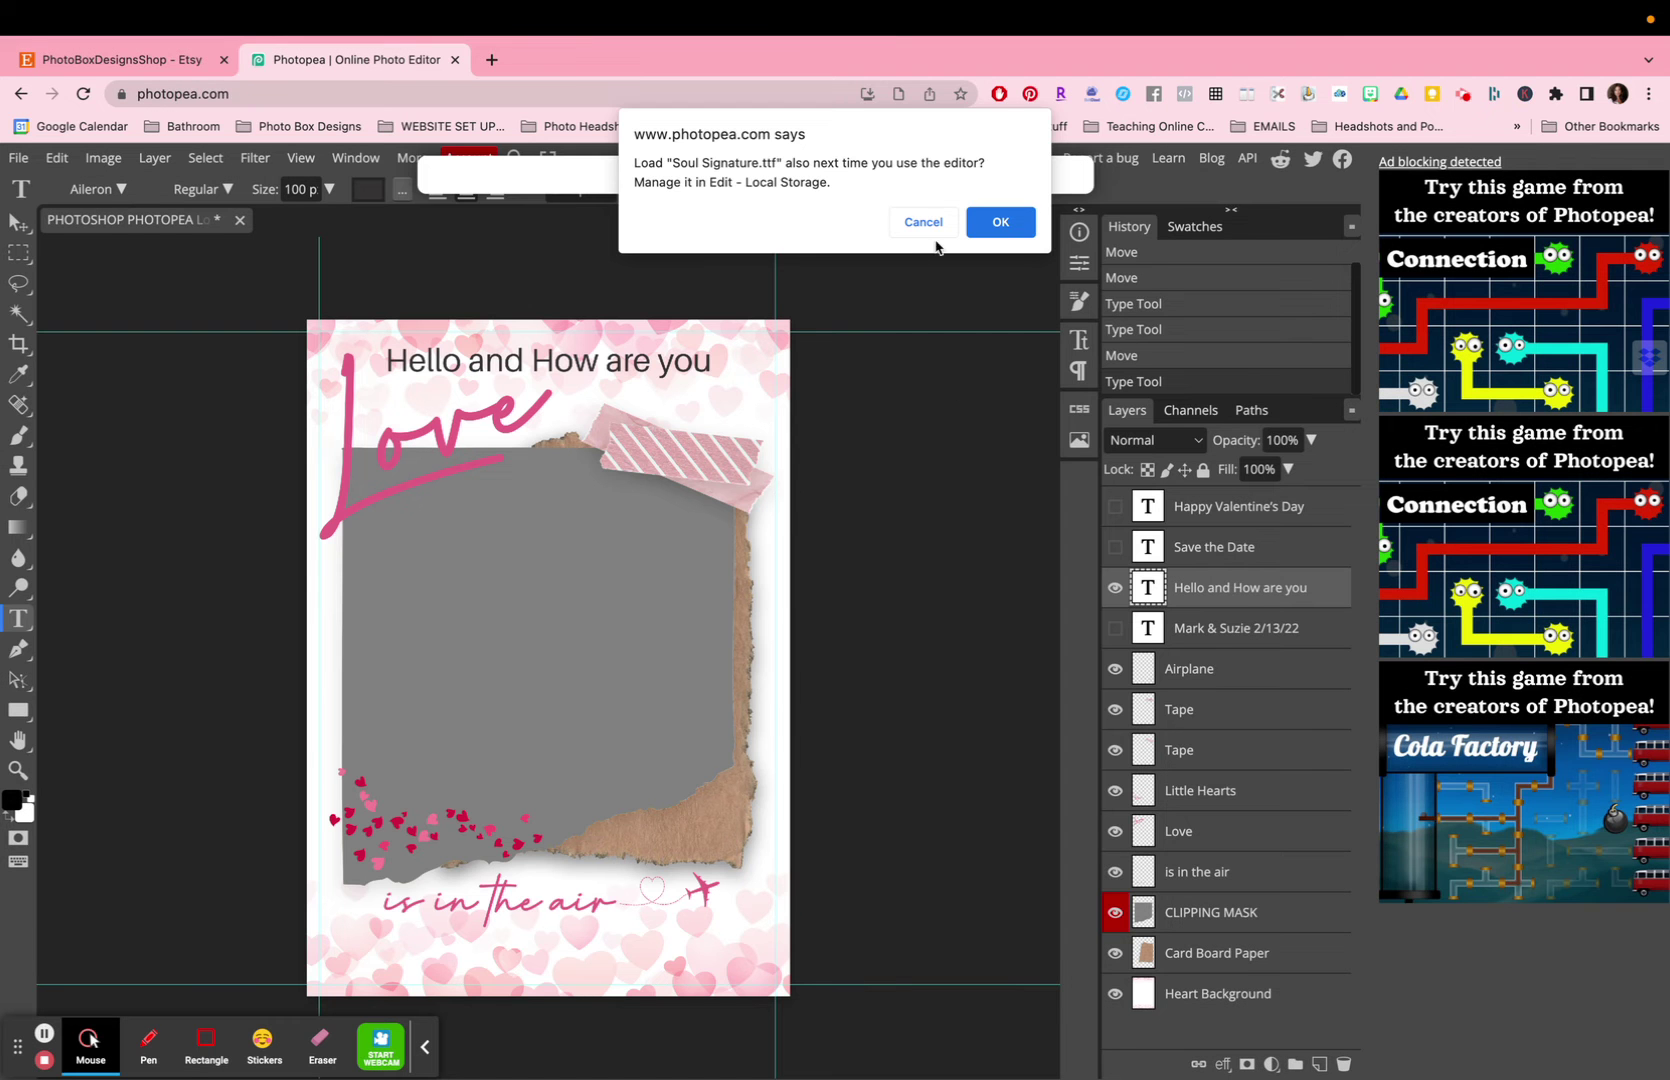
pyautogui.click(995, 223)
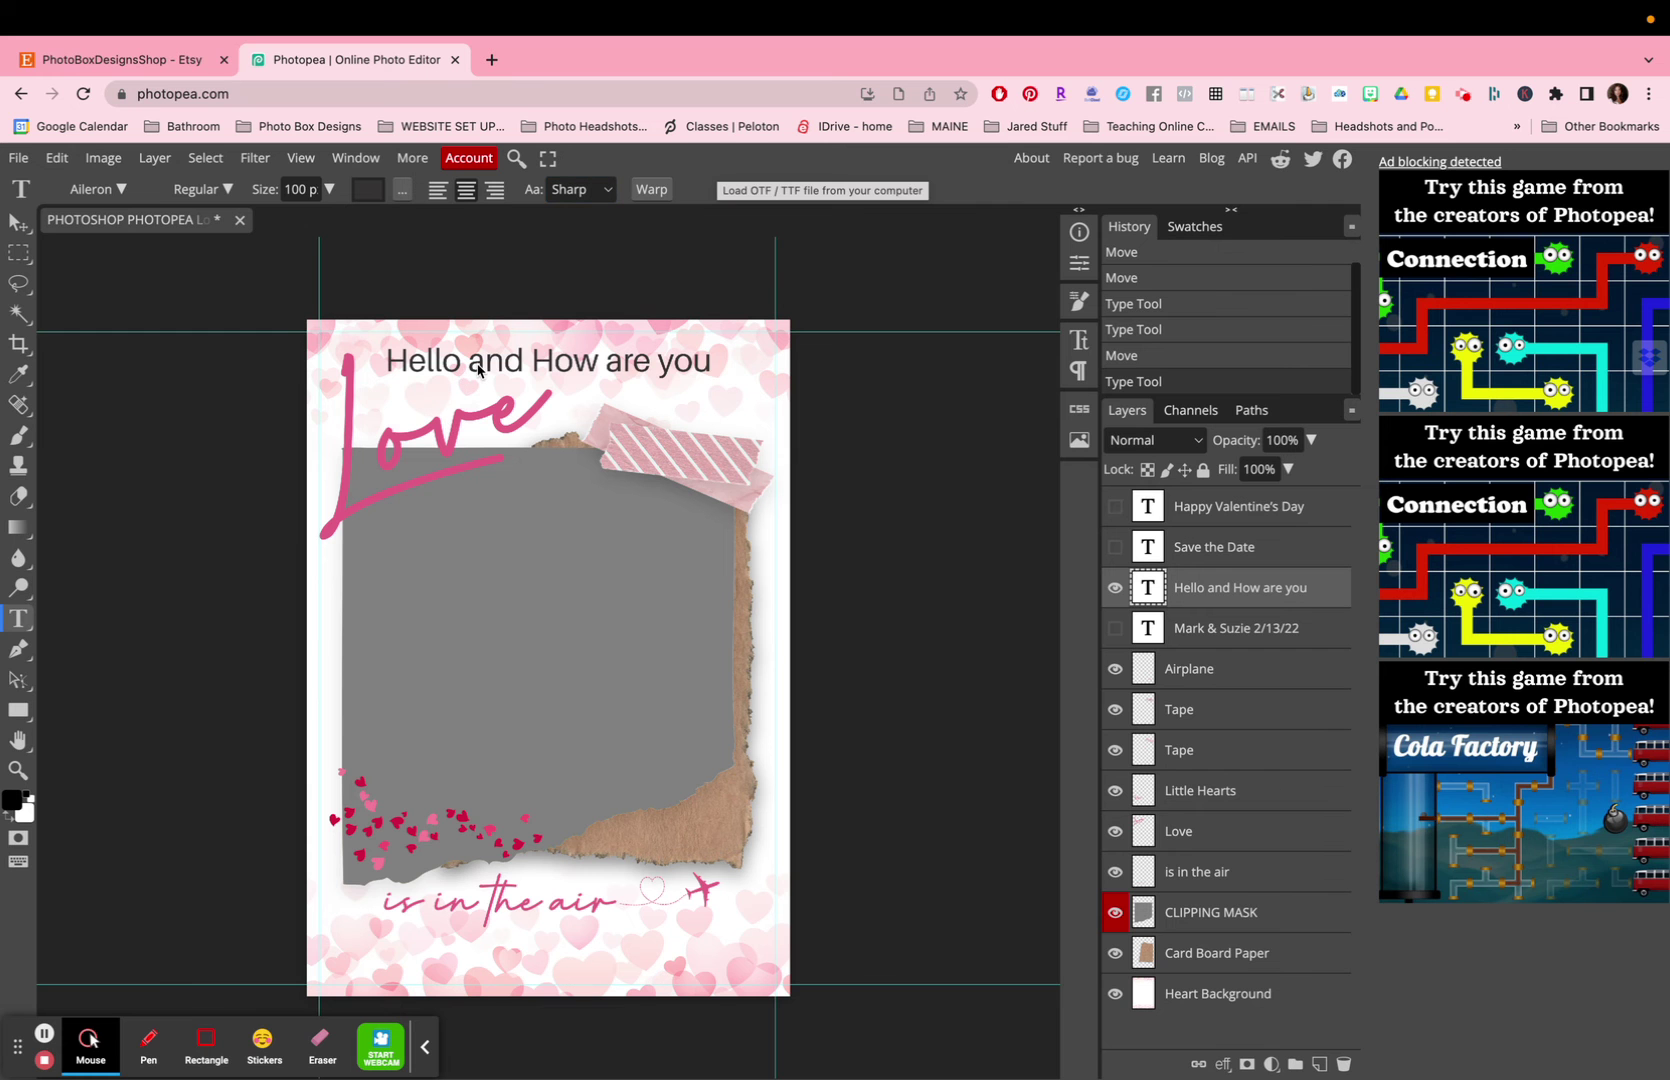
pyautogui.tripleClick(516, 362)
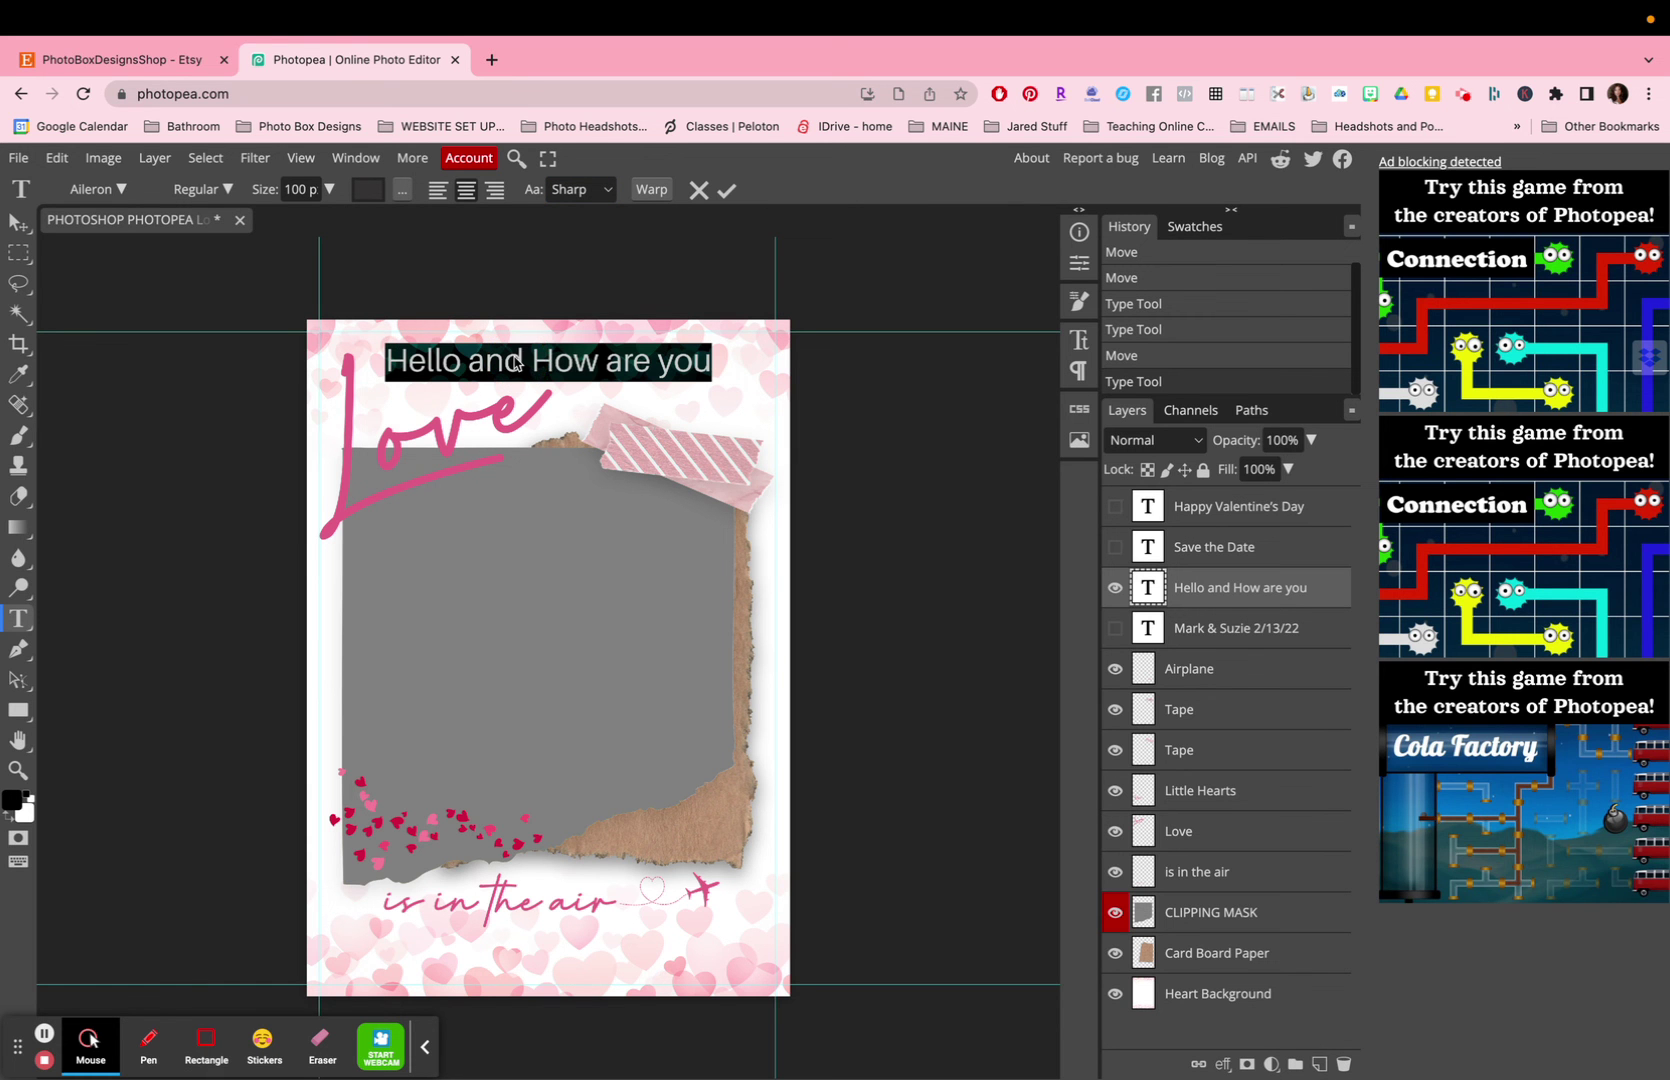
# Search the font list for 'soul' and apply Soul Signature to the greeting line.
pyautogui.click(120, 189)
pyautogui.scroll(-2, 127, 420)
pyautogui.scroll(-12, 127, 420)
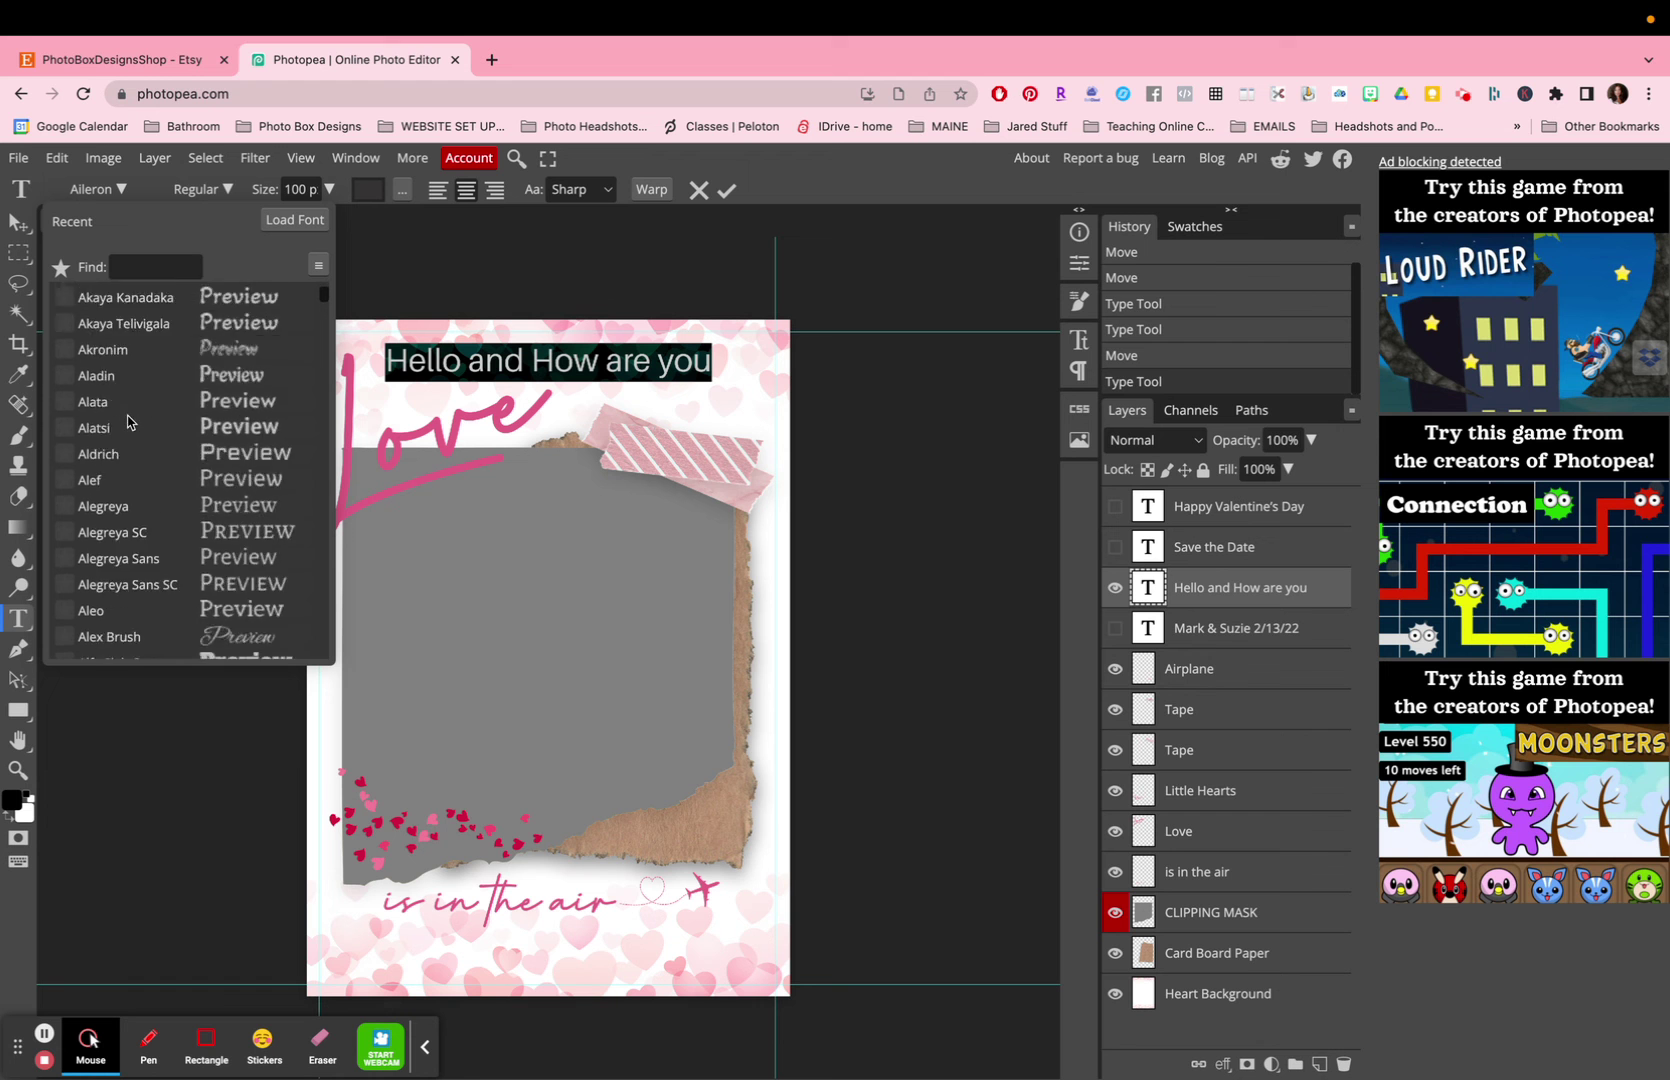
pyautogui.click(153, 268)
pyautogui.write('soul')
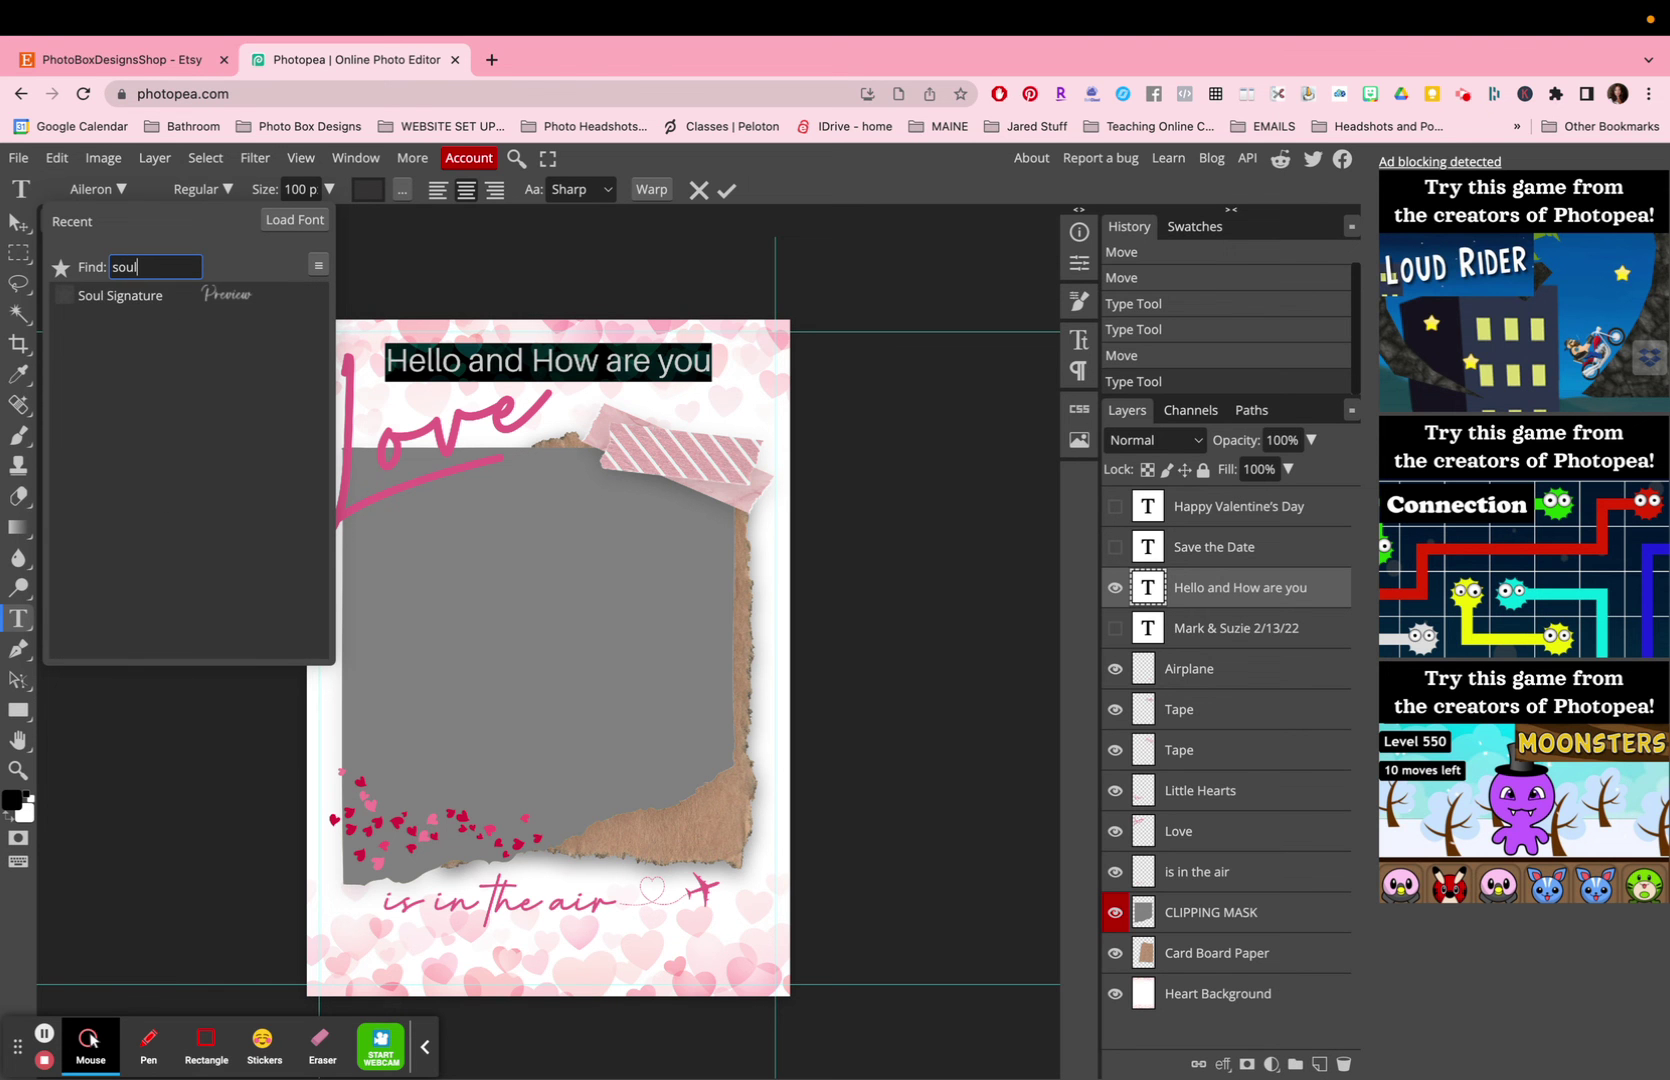
pyautogui.click(131, 297)
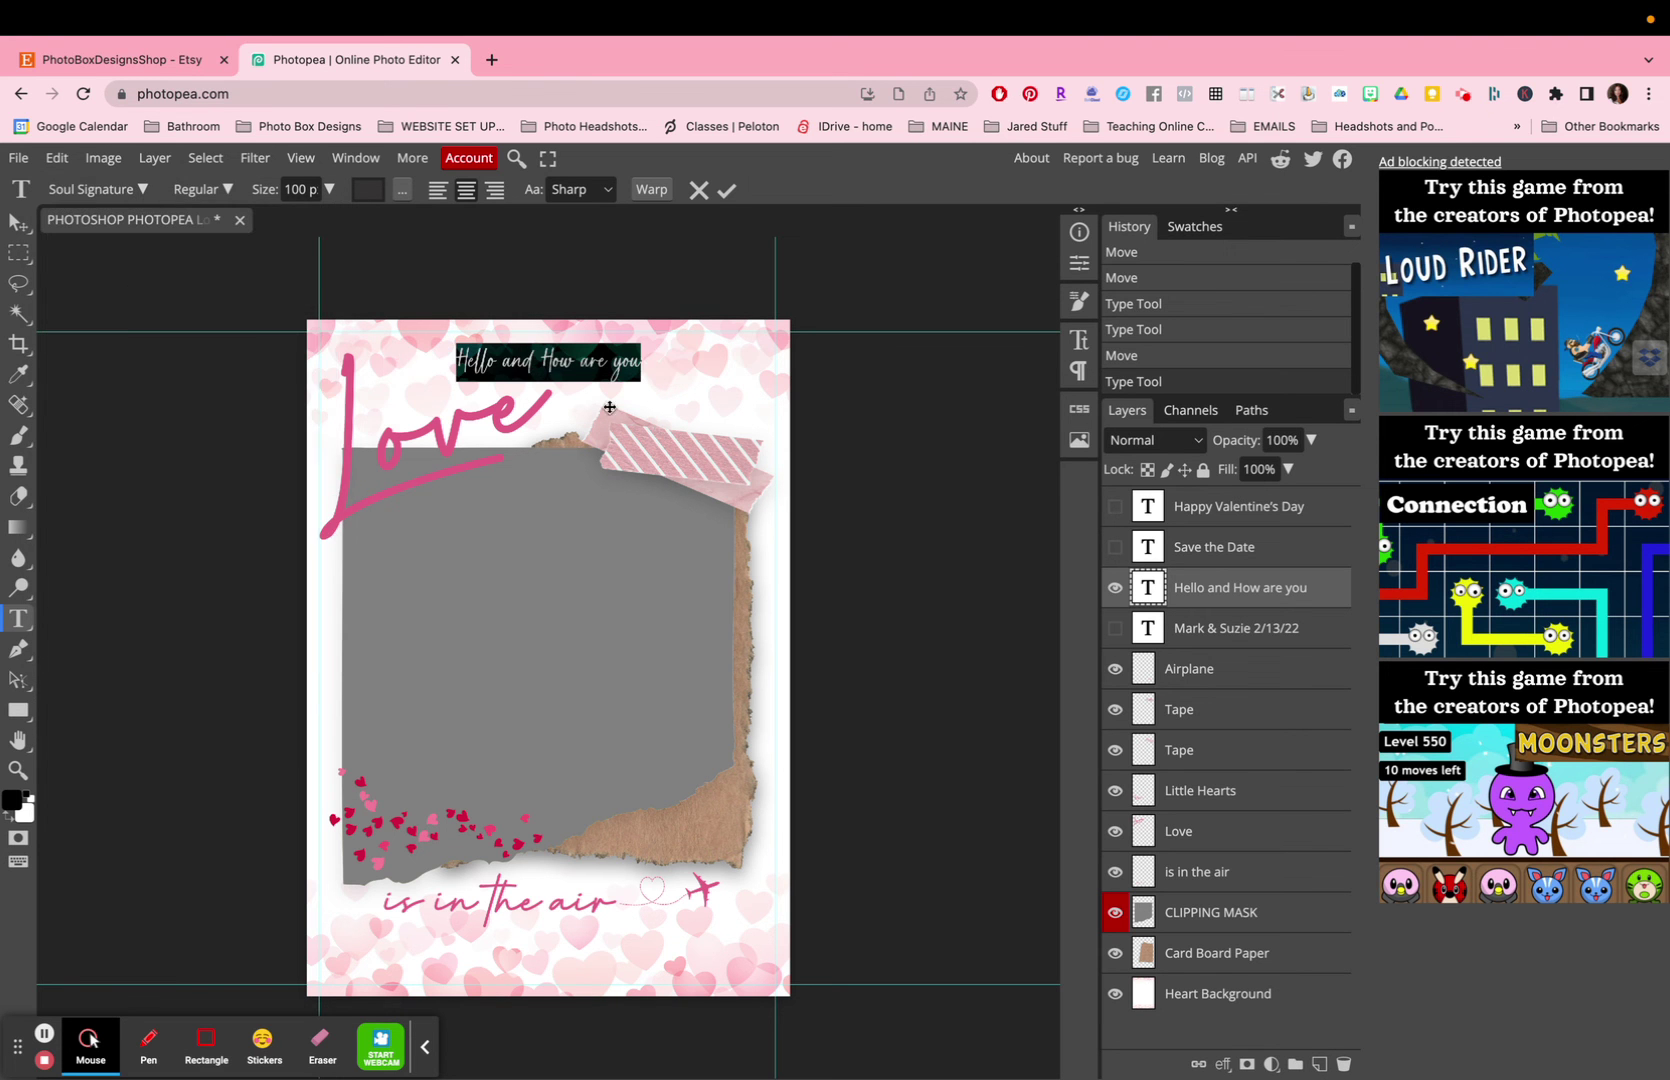
pyautogui.click(601, 371)
pyautogui.click(575, 369)
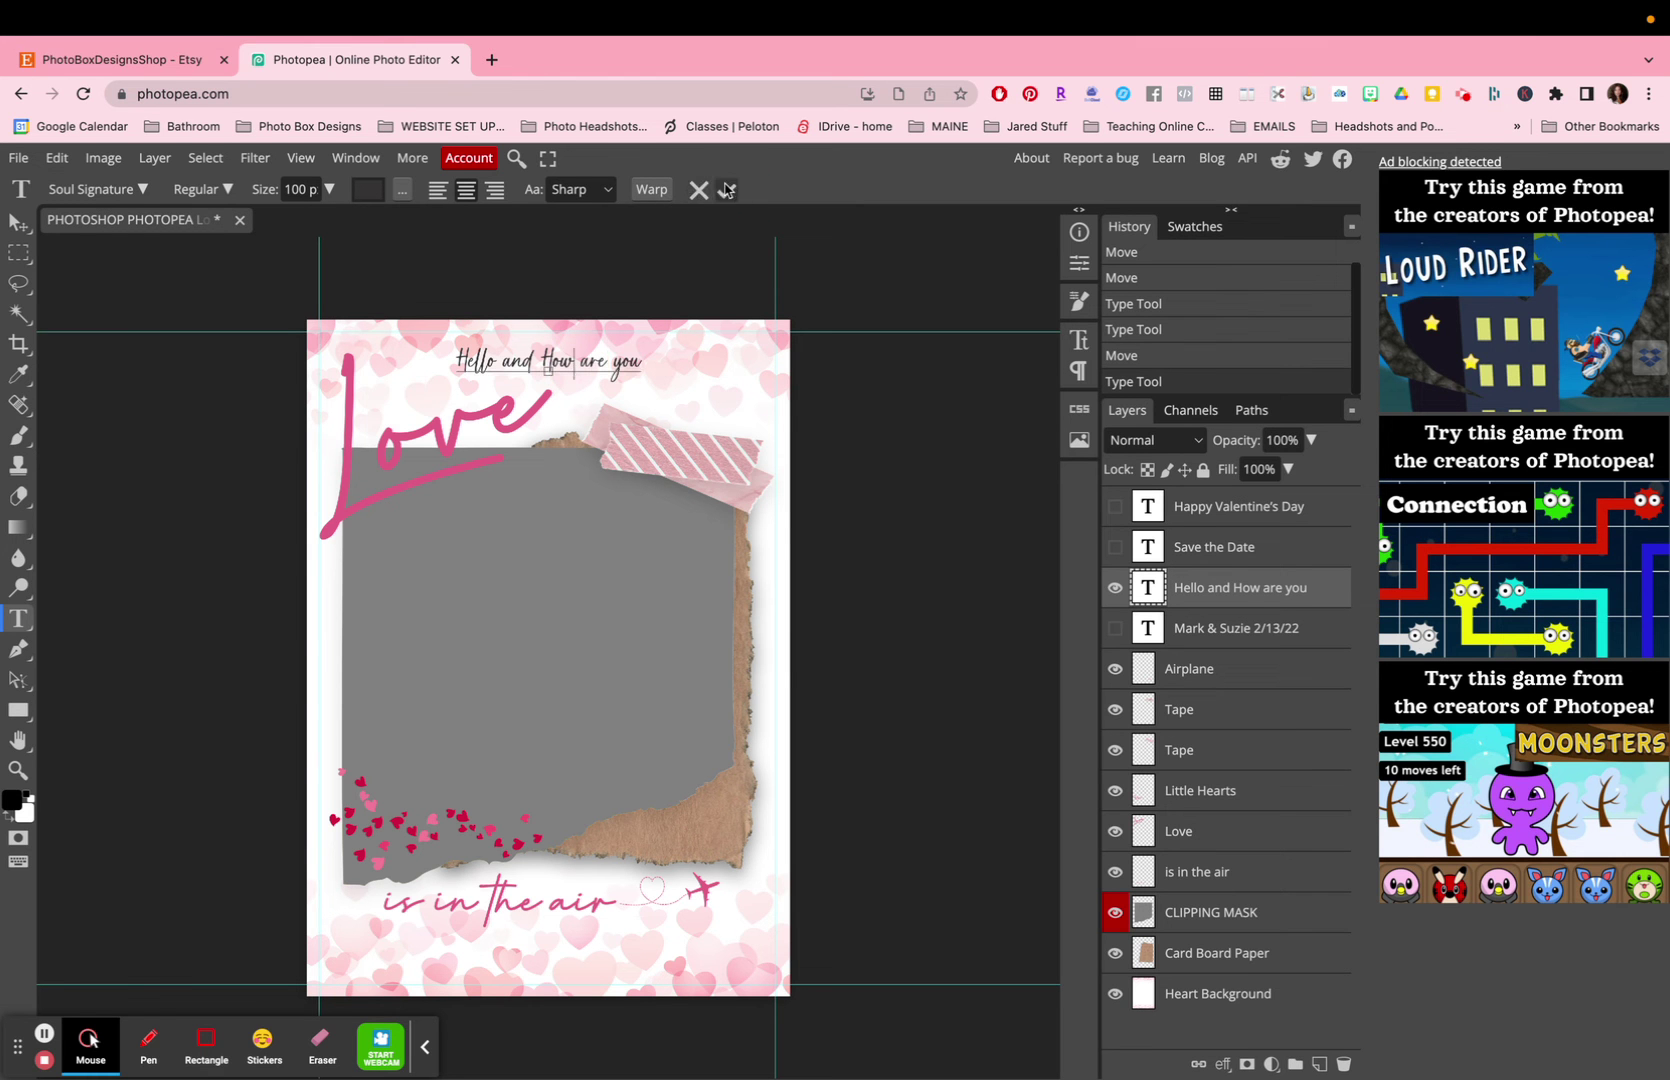
pyautogui.tripleClick(533, 366)
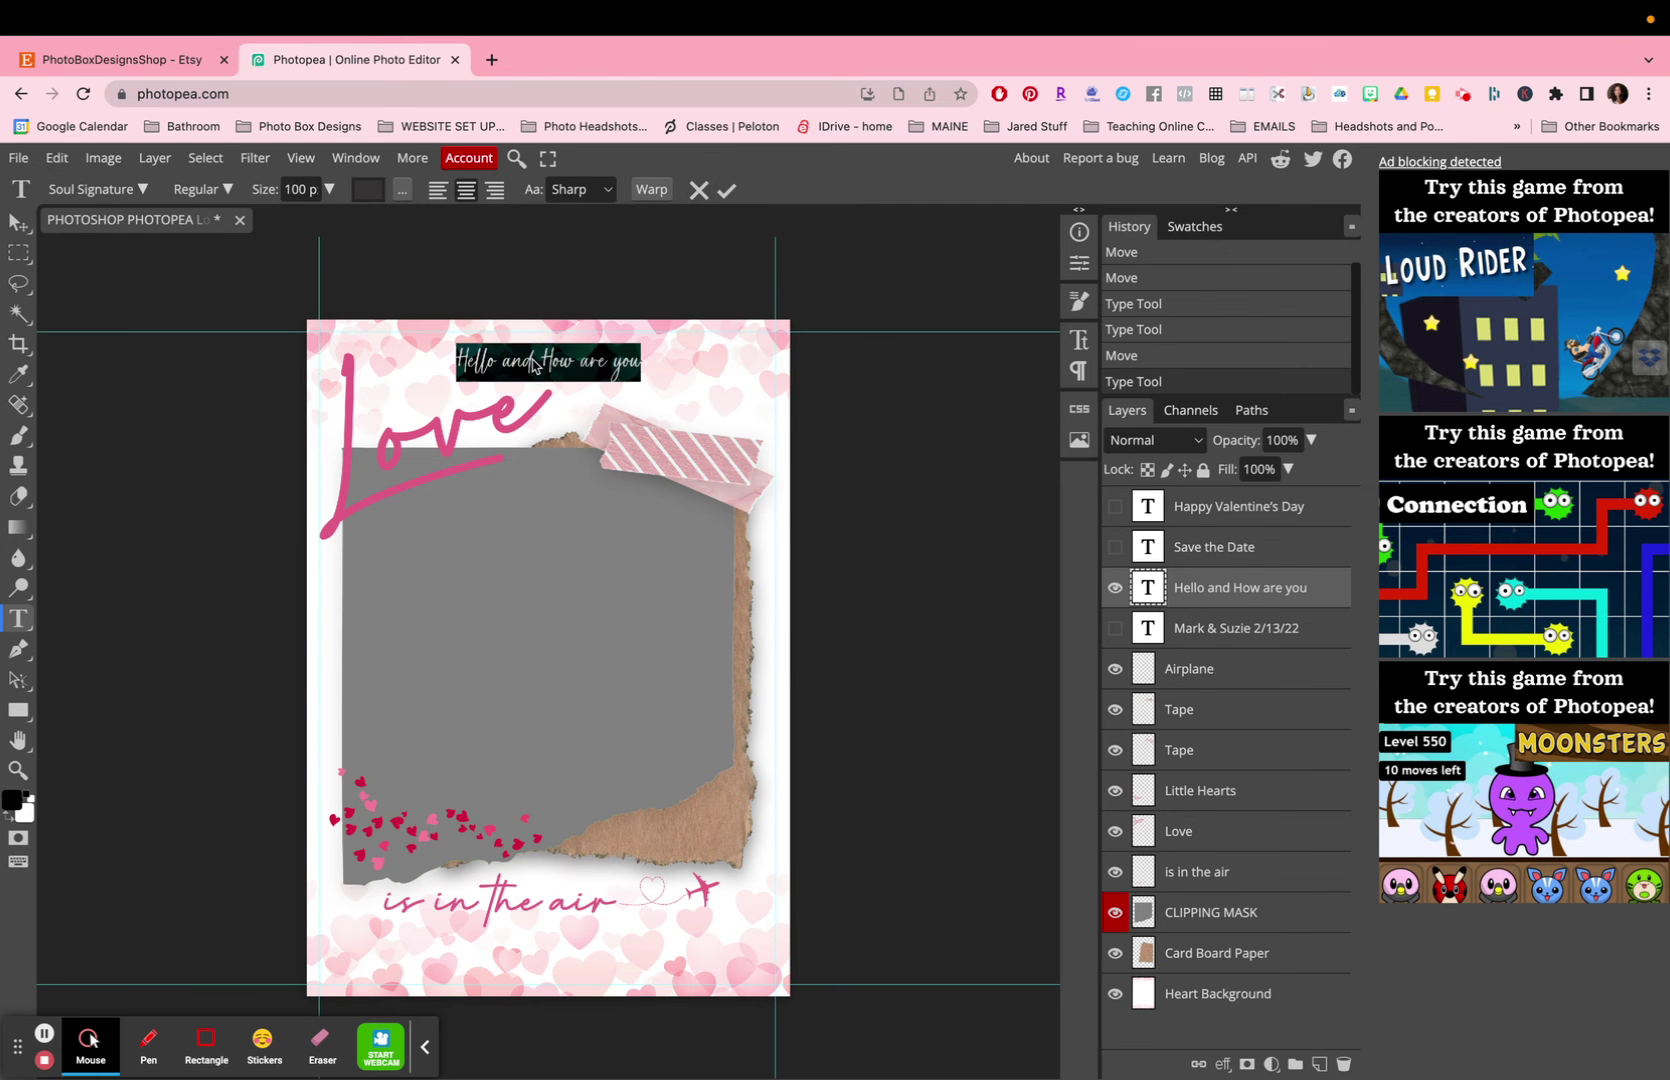
# Set the greeting text size to 200 px, after trying 150 and 300, and commit.
pyautogui.click(330, 190)
pyautogui.moveTo(318, 219); pyautogui.dragTo(334, 222)
pyautogui.click(283, 192)
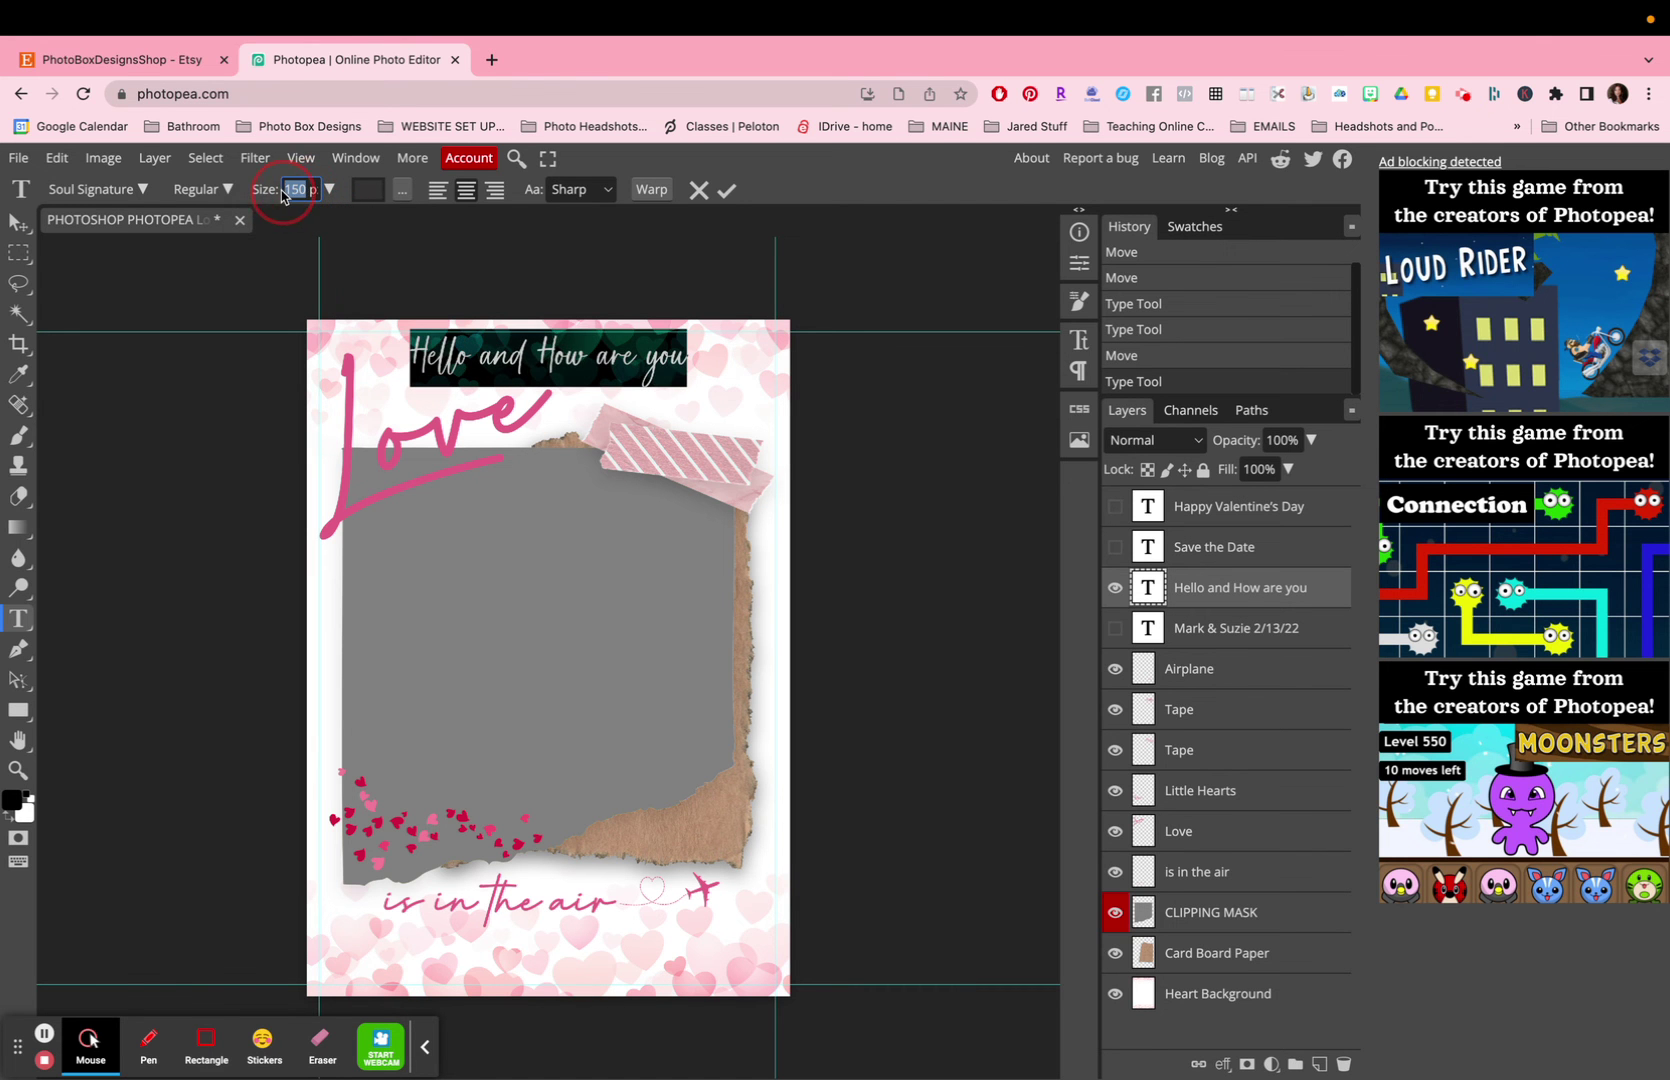
pyautogui.write('300')
pyautogui.press('Return')
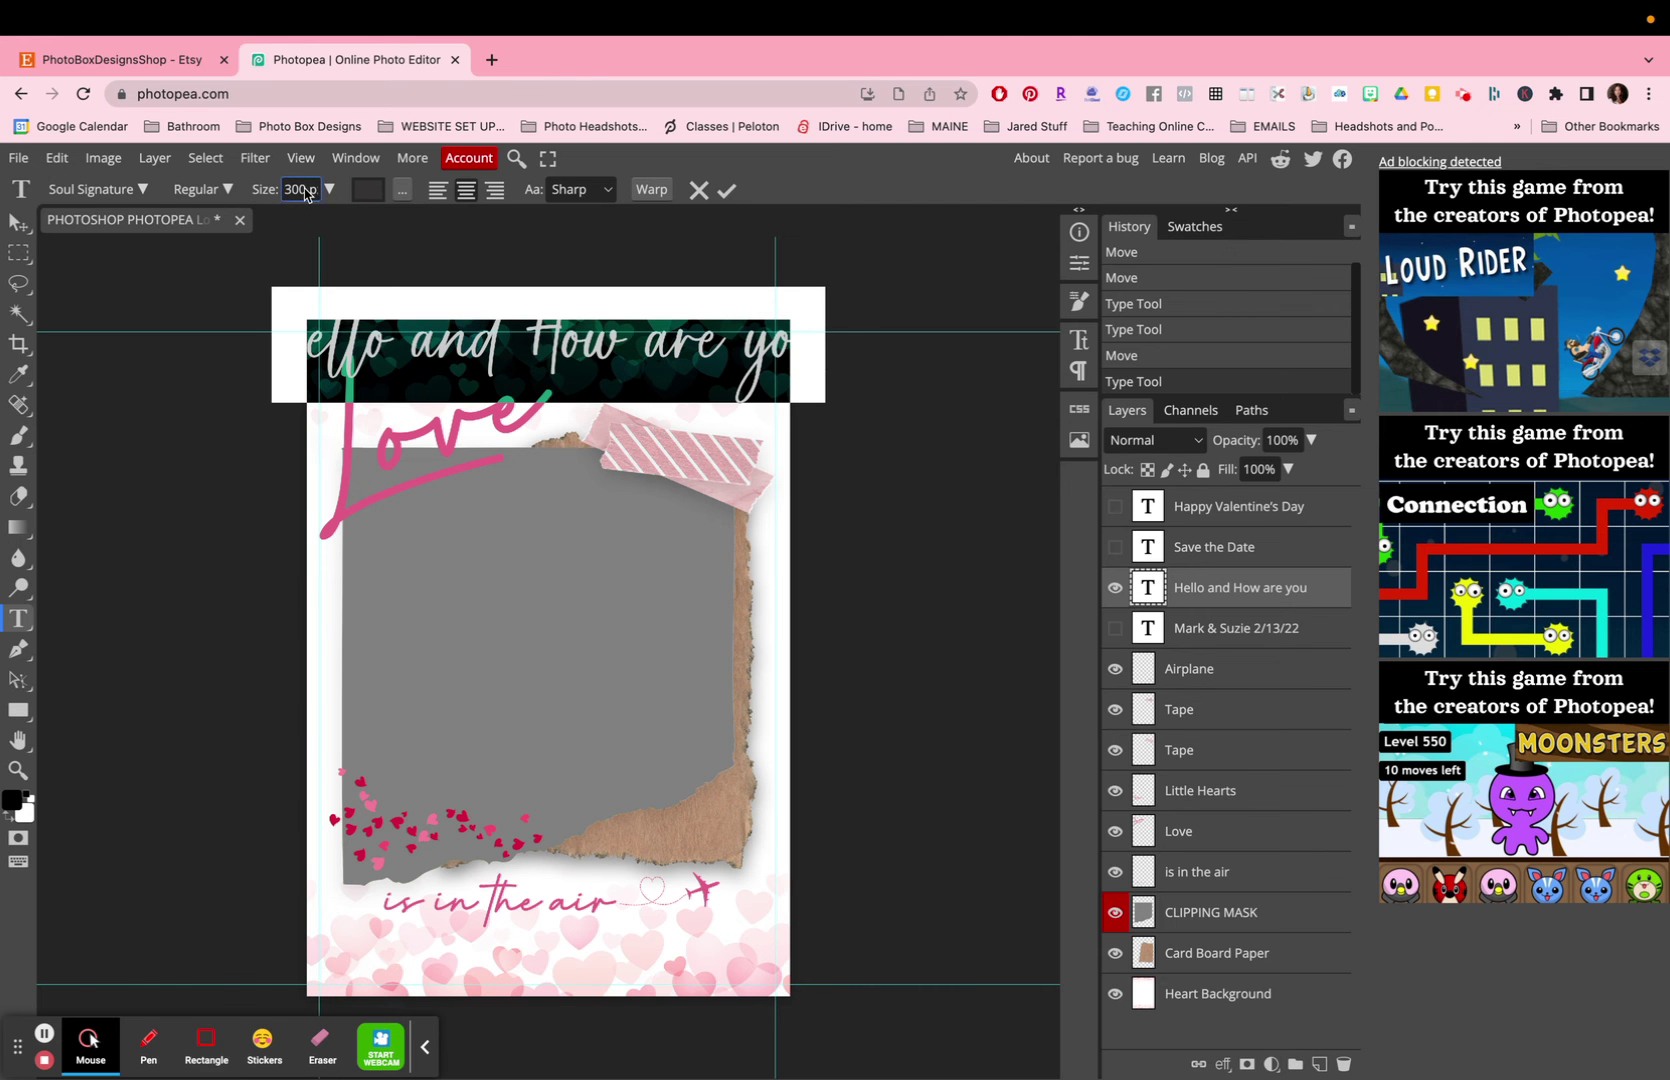
pyautogui.doubleClick(300, 190)
pyautogui.write('200')
pyautogui.press('Return')
pyautogui.click(726, 190)
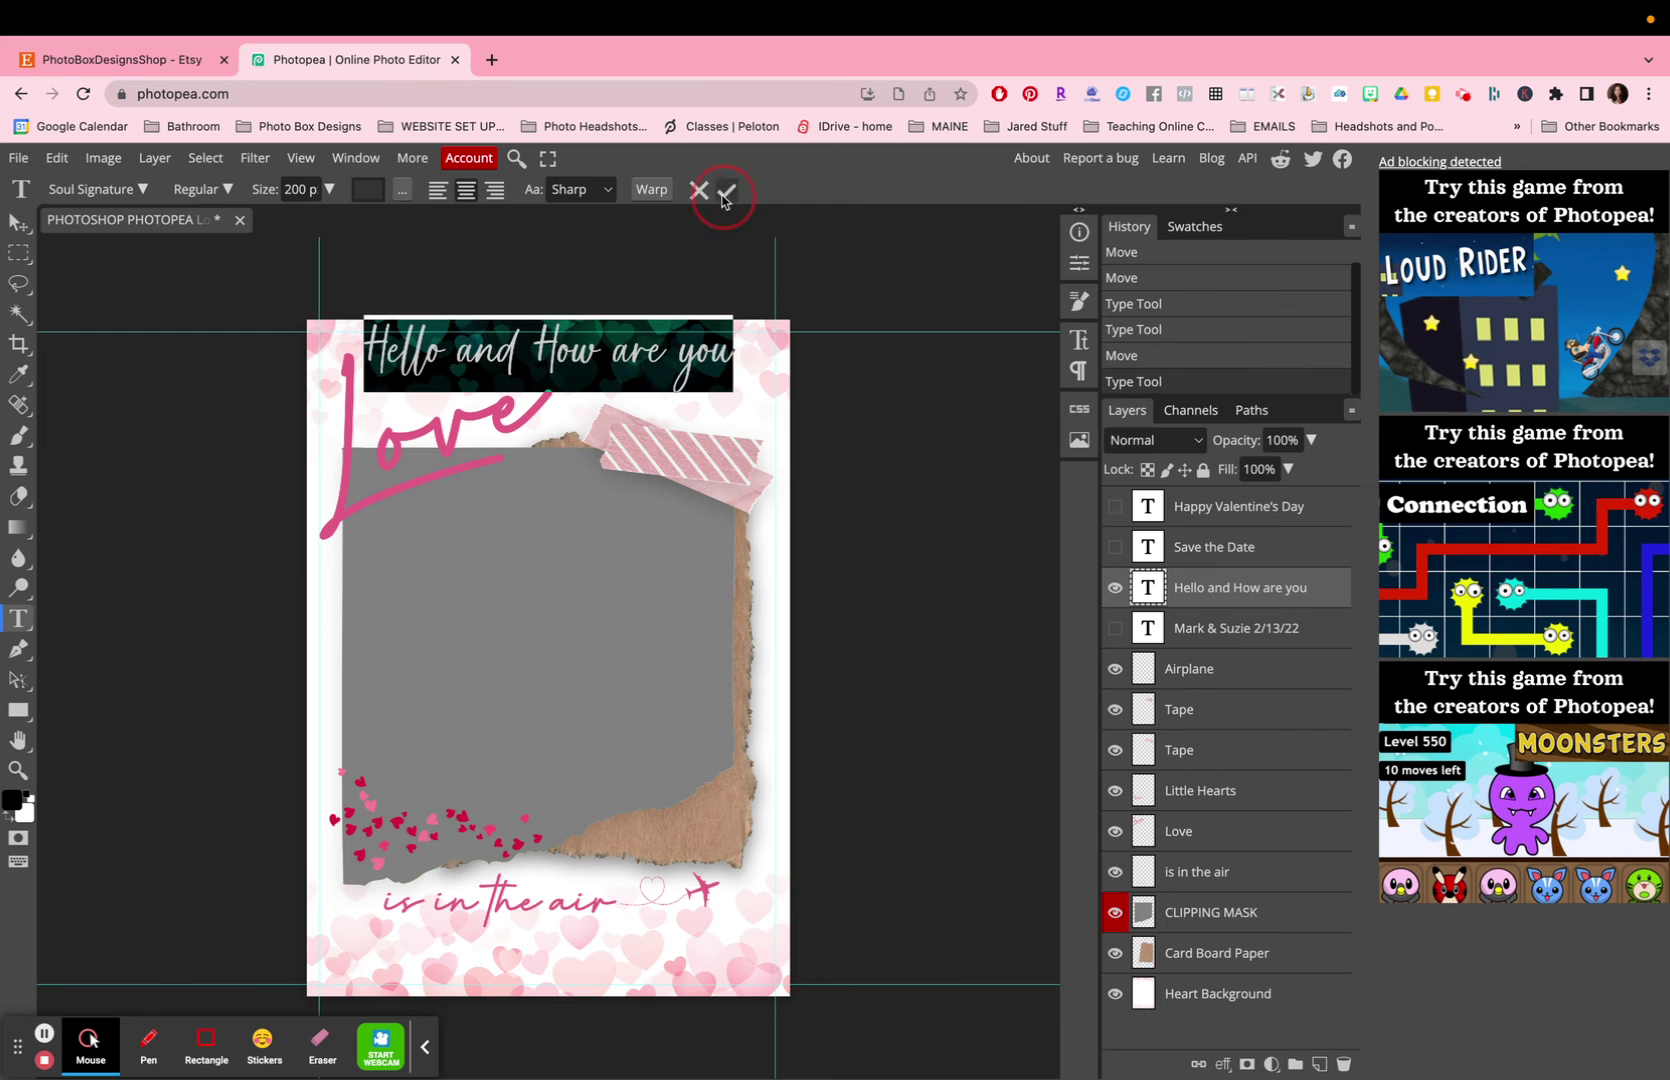
pyautogui.click(429, 360)
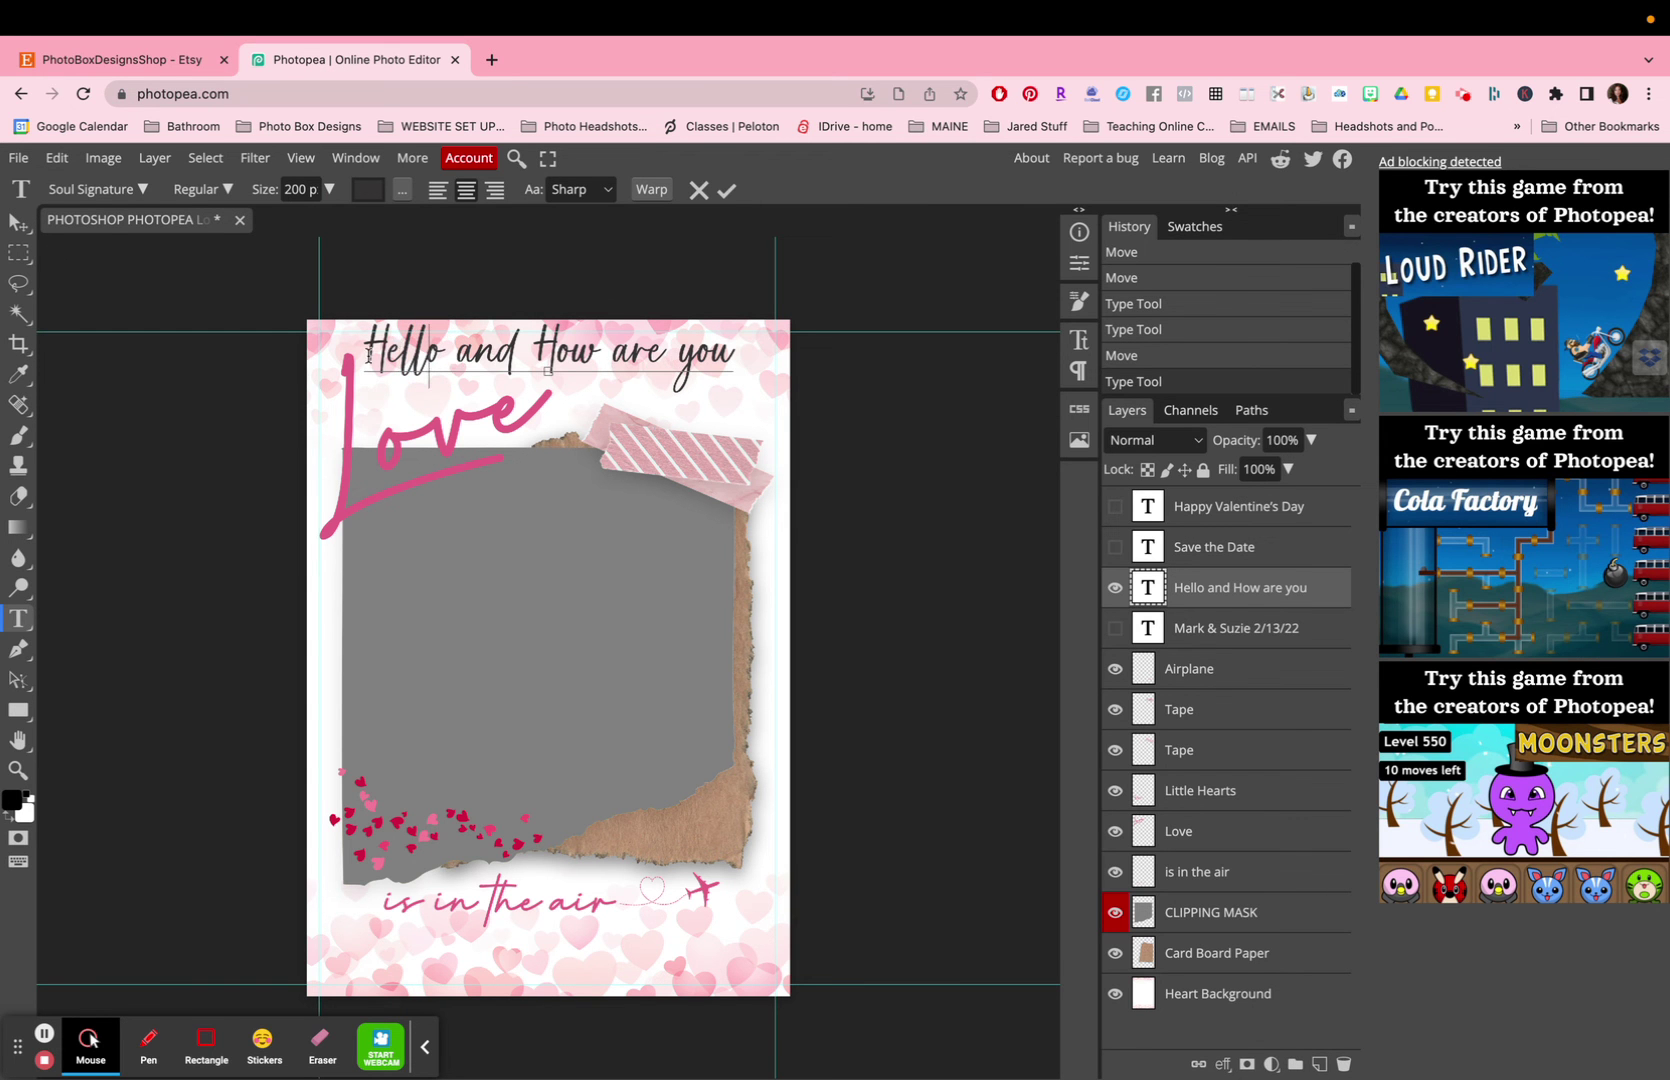
pyautogui.click(391, 370)
# Scale the greeting line to about 108% and shift it left to centre it across the top.
pyautogui.click(18, 224)
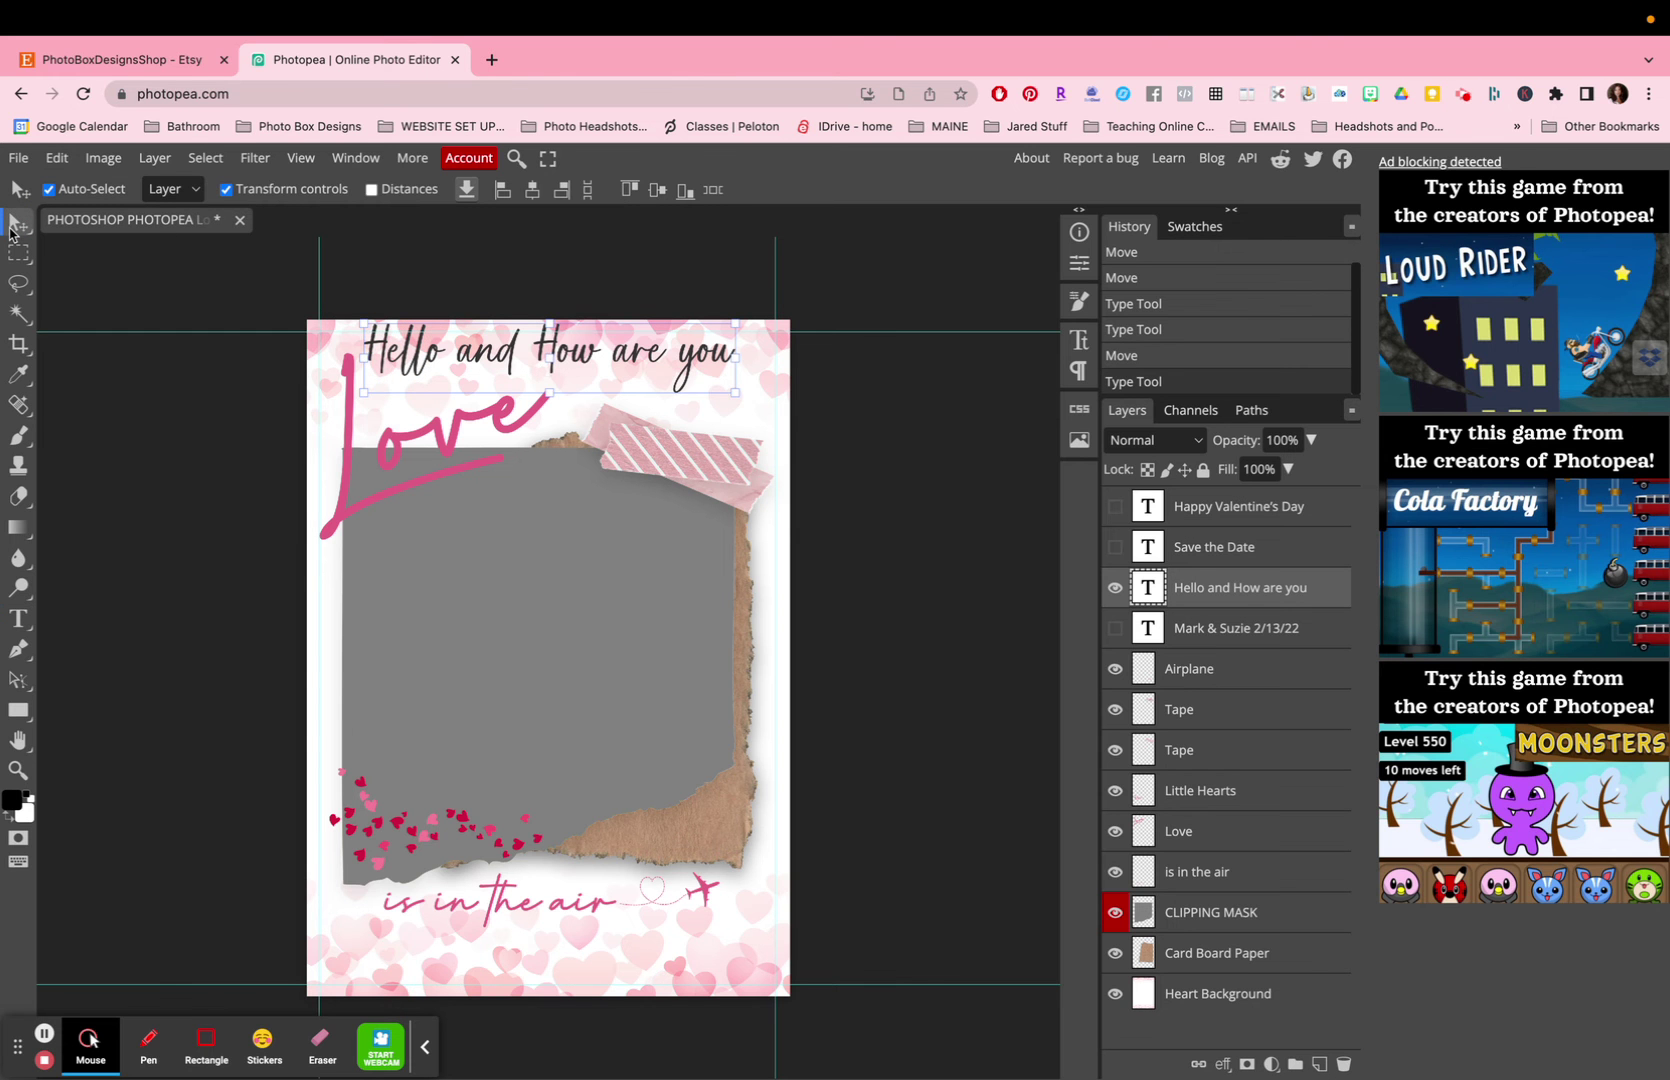
pyautogui.moveTo(531, 355); pyautogui.dragTo(531, 363)
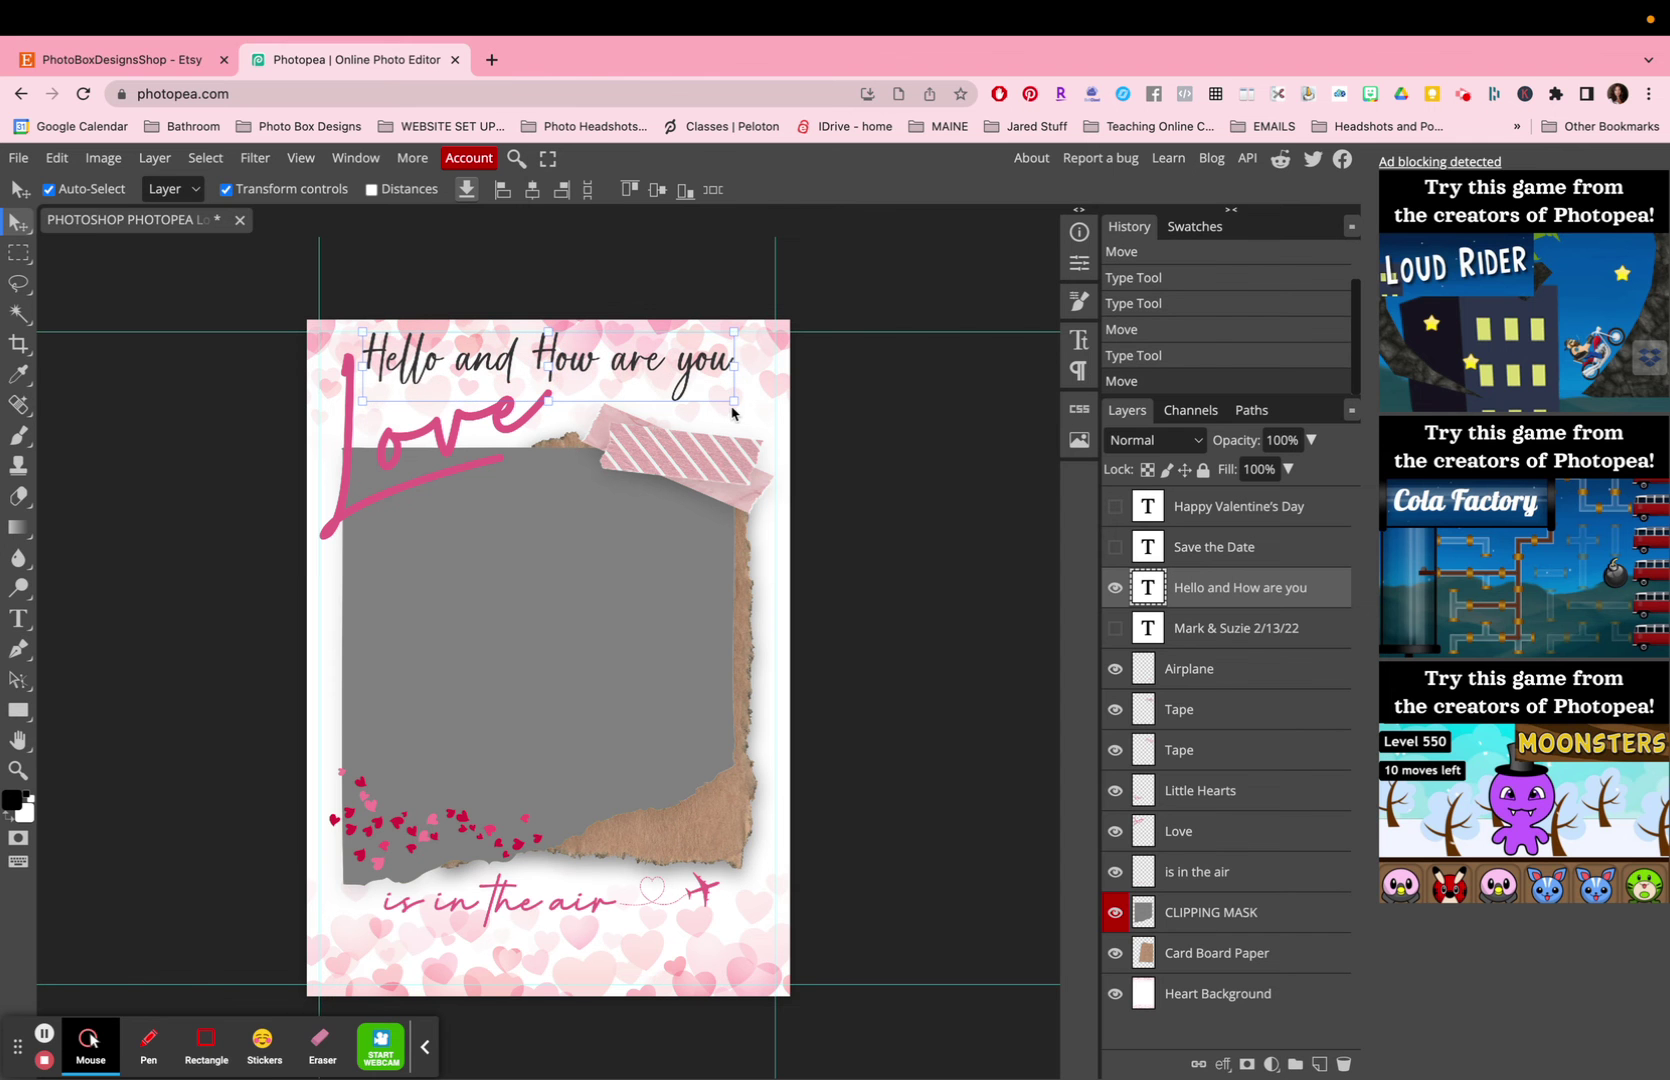
pyautogui.moveTo(733, 402); pyautogui.dragTo(764, 452)
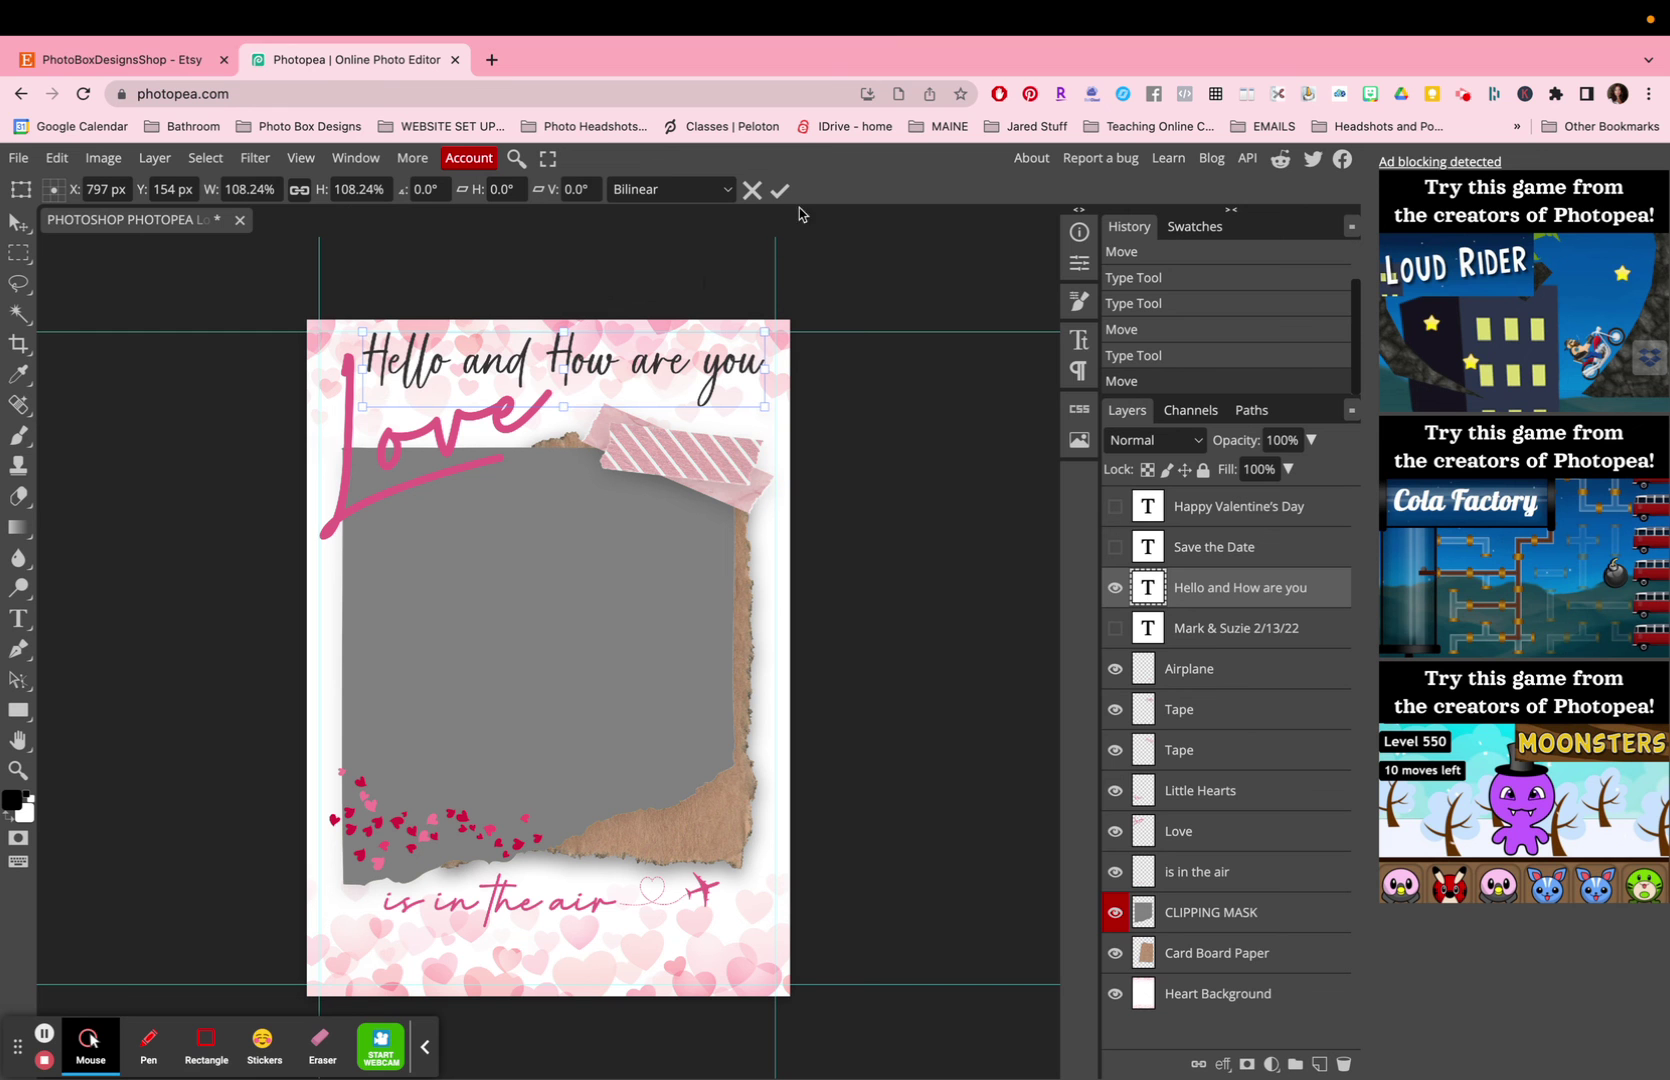
pyautogui.click(585, 370)
pyautogui.moveTo(585, 370); pyautogui.dragTo(571, 370)
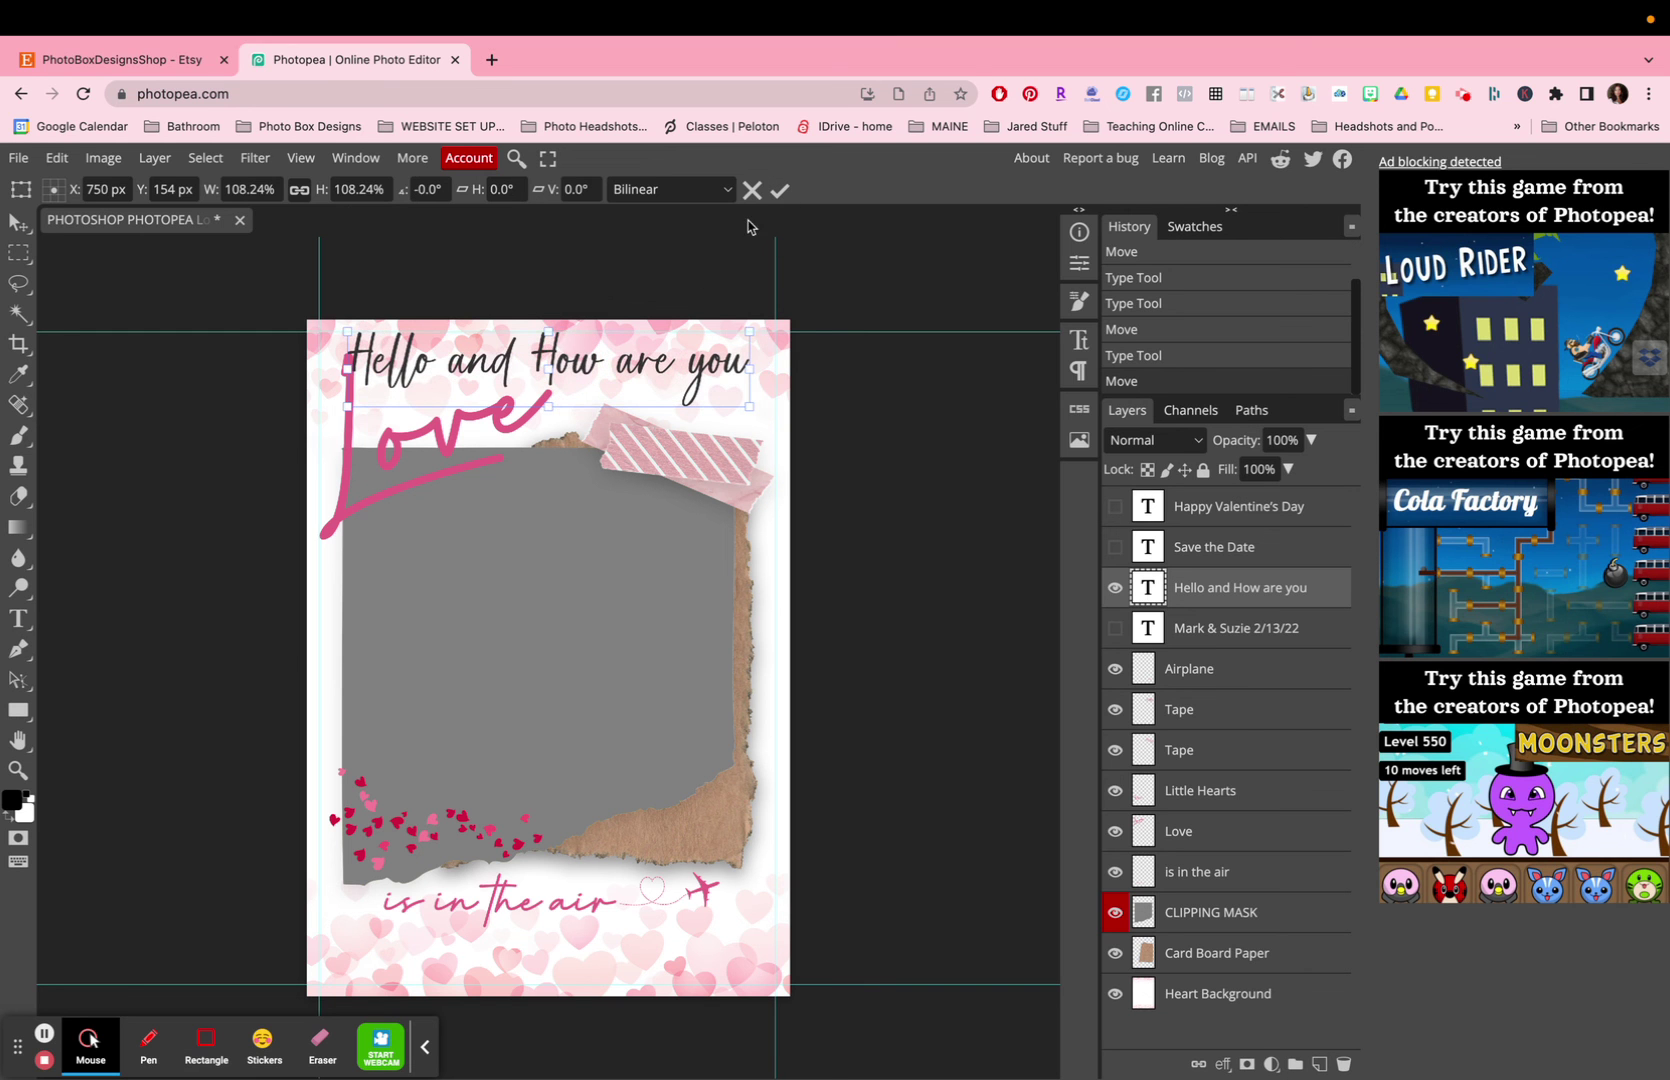
pyautogui.click(780, 189)
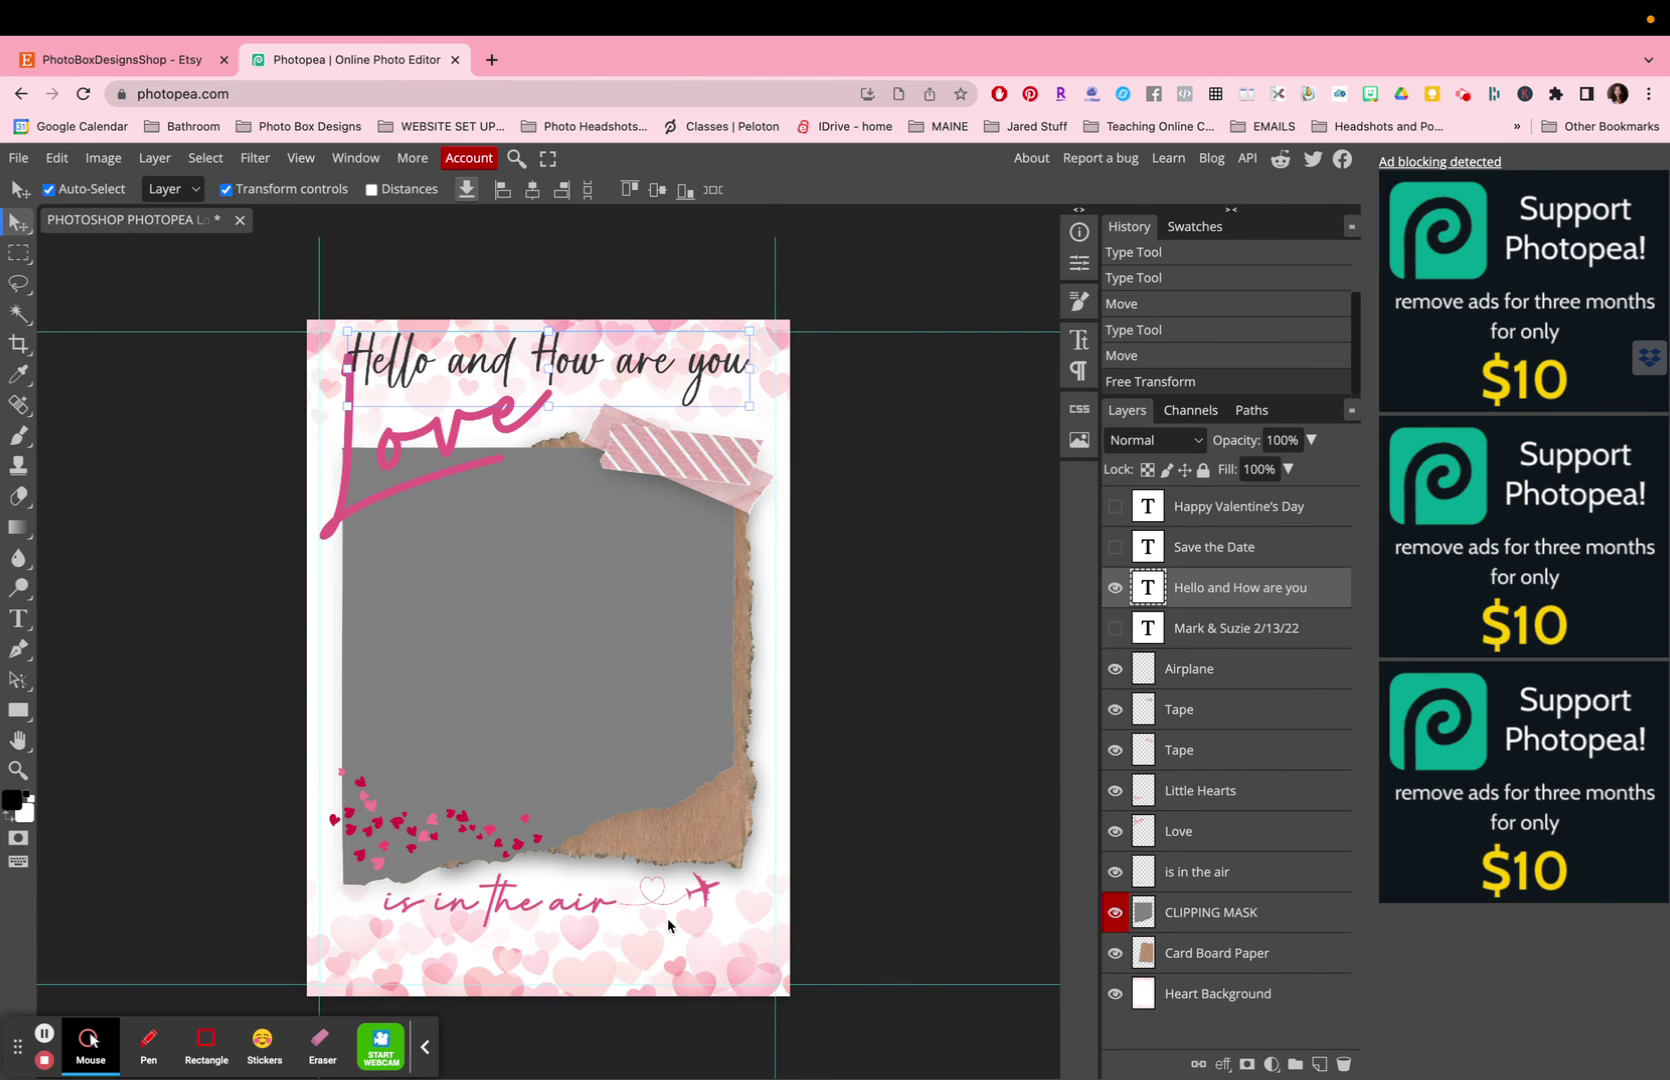
# Hide the Love, Little Hearts, tape, airplane, 'is in the air', greeting, clipping mask and frame layers.
pyautogui.click(1116, 833)
pyautogui.click(1117, 791)
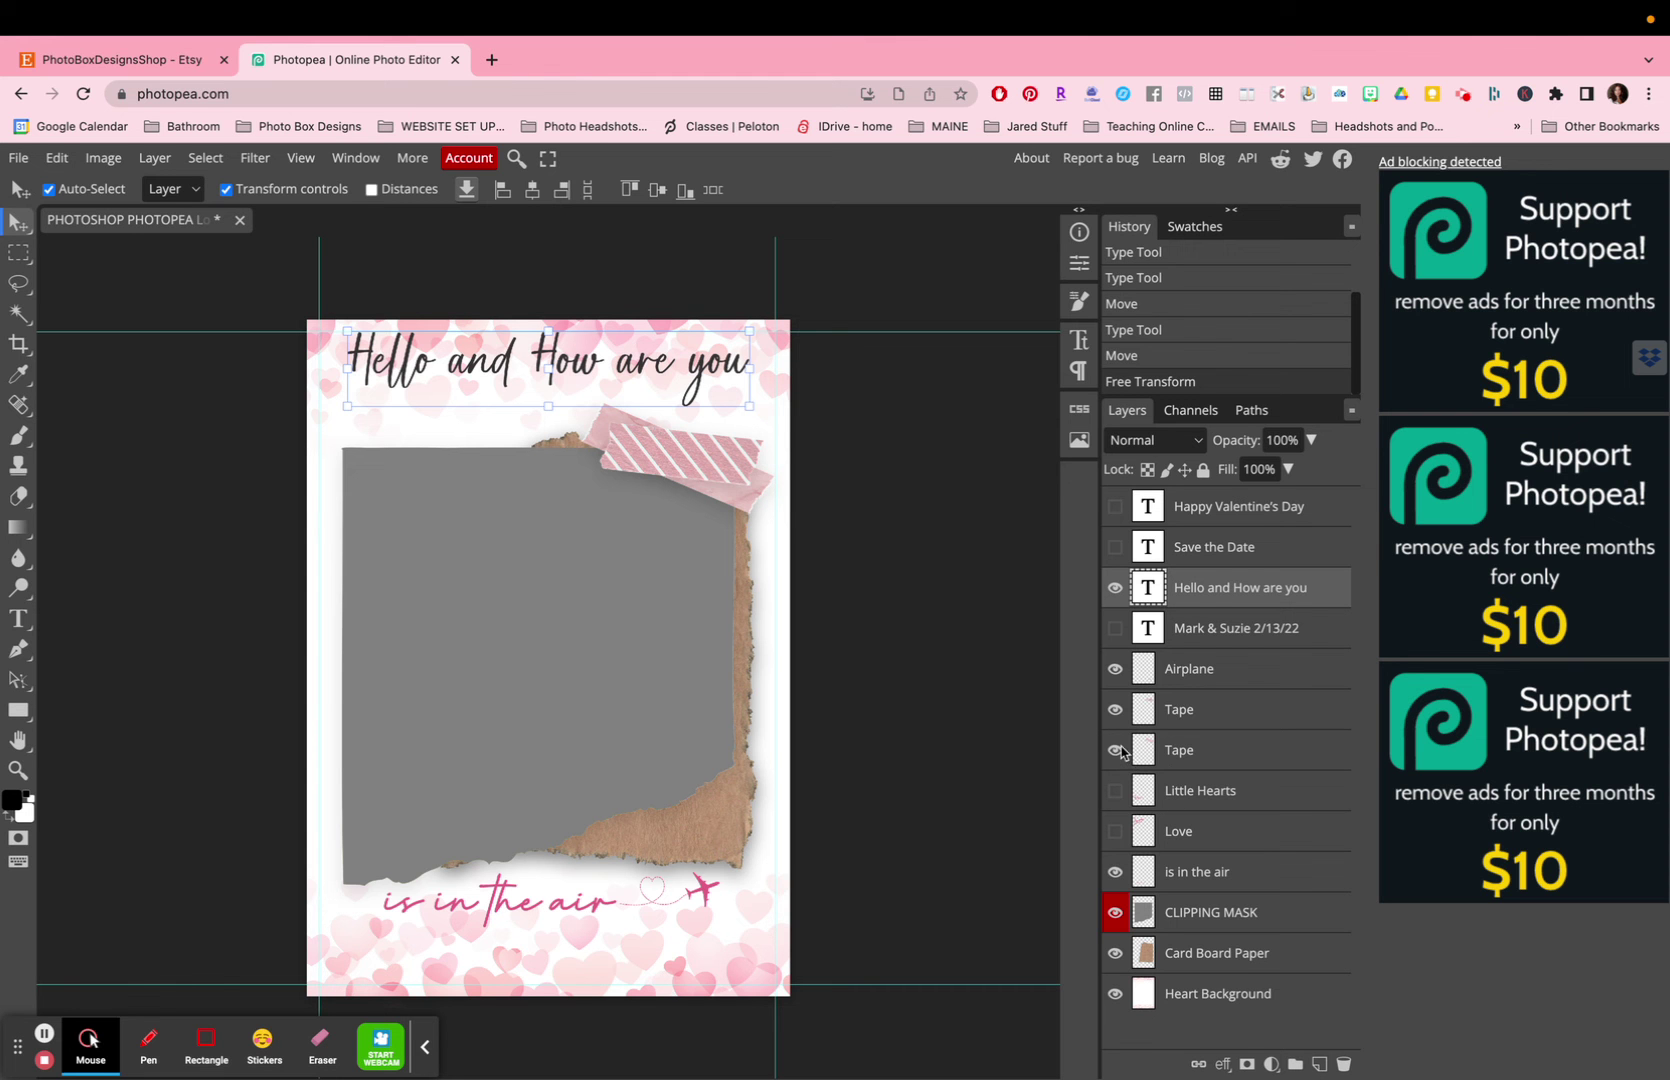
pyautogui.click(1116, 751)
pyautogui.click(1116, 711)
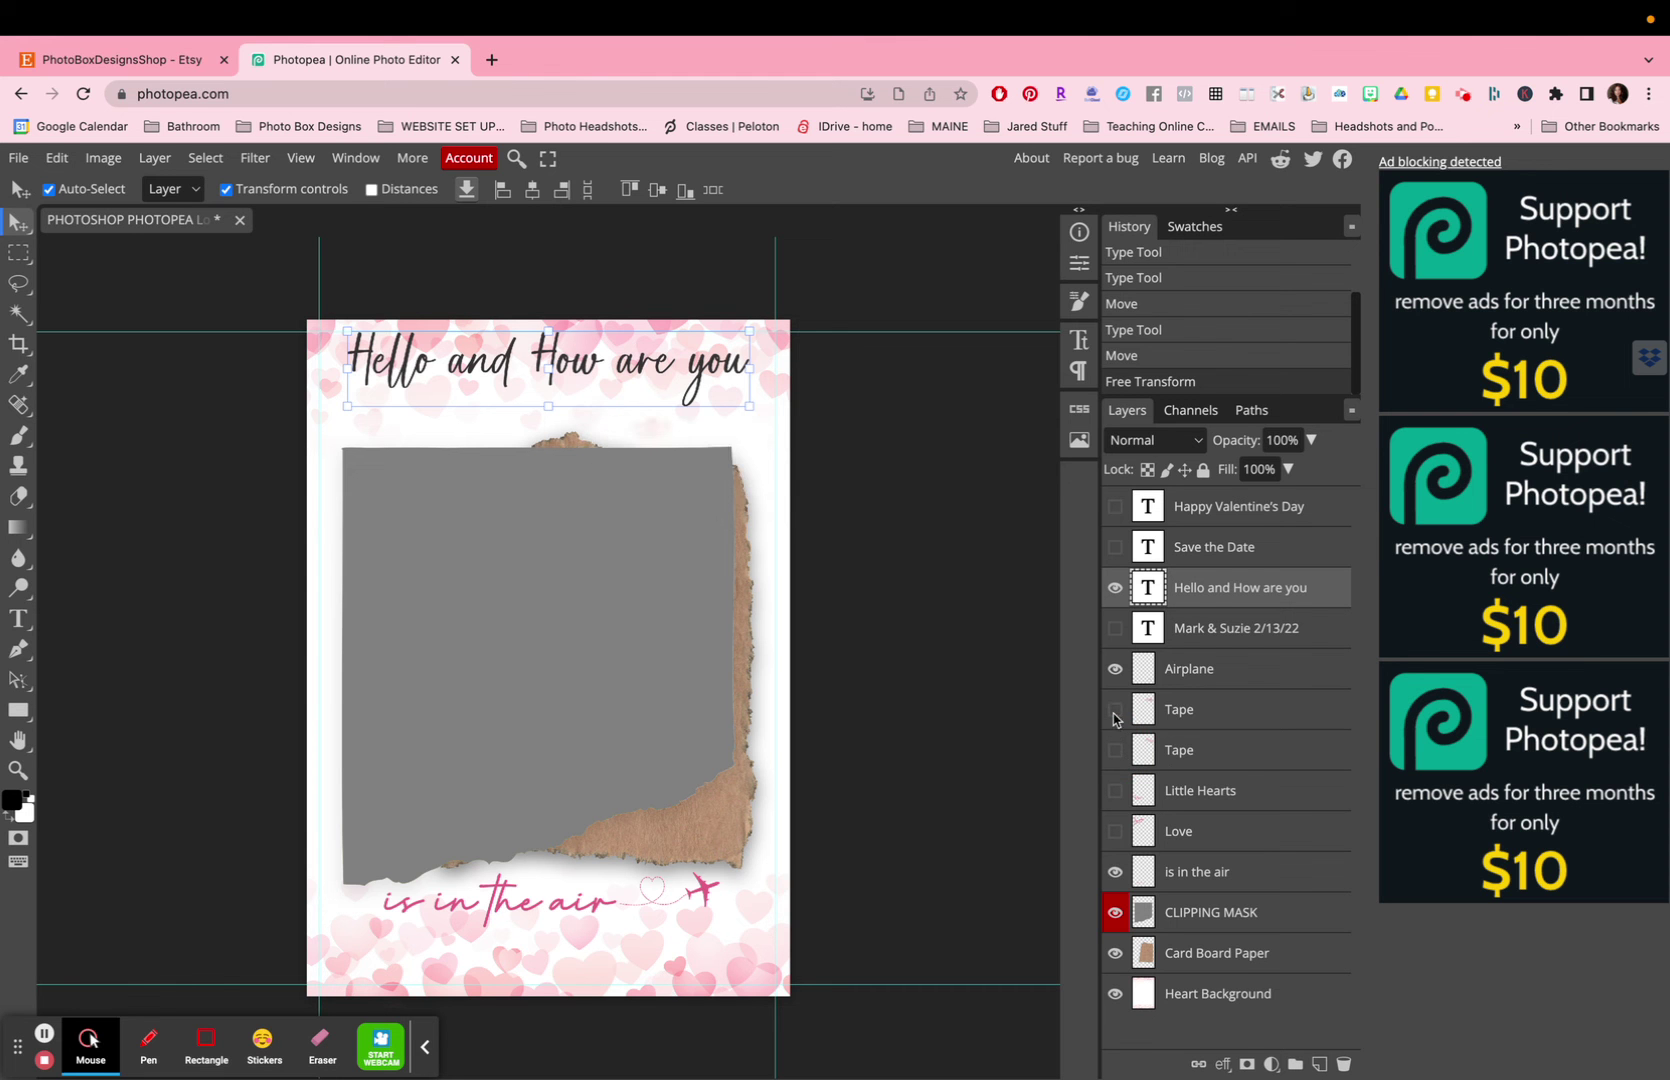
pyautogui.click(1115, 671)
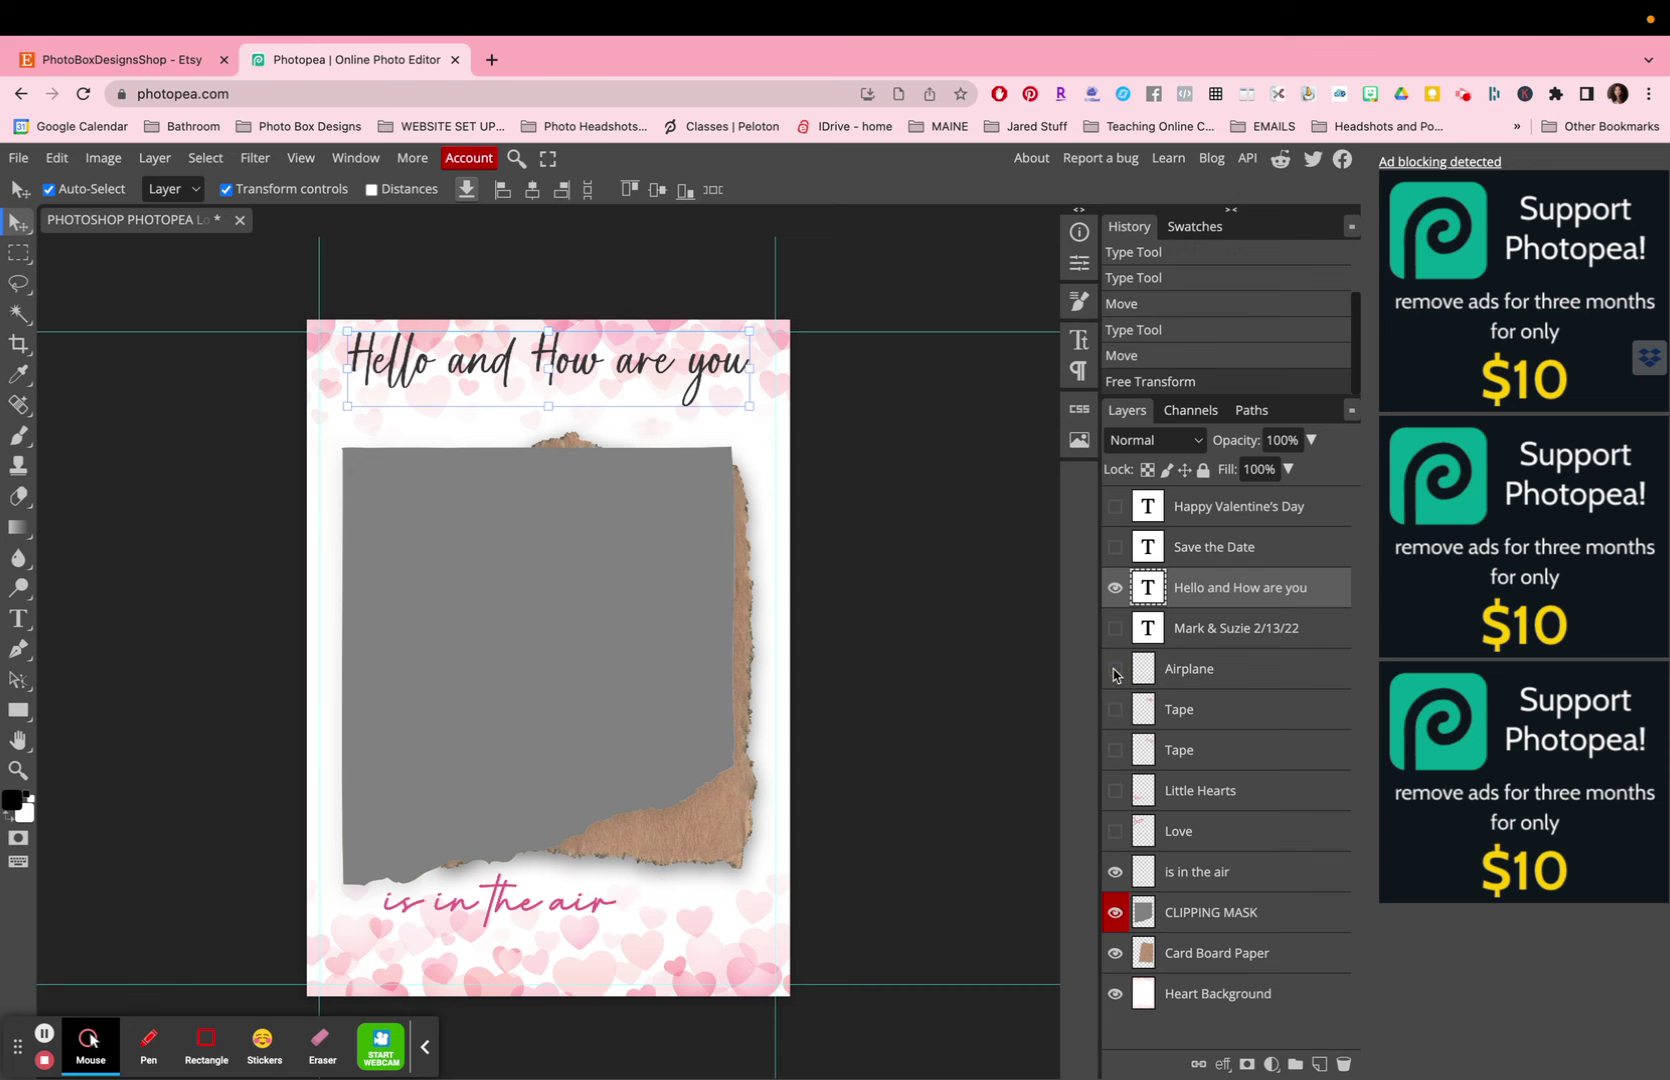
pyautogui.click(1116, 874)
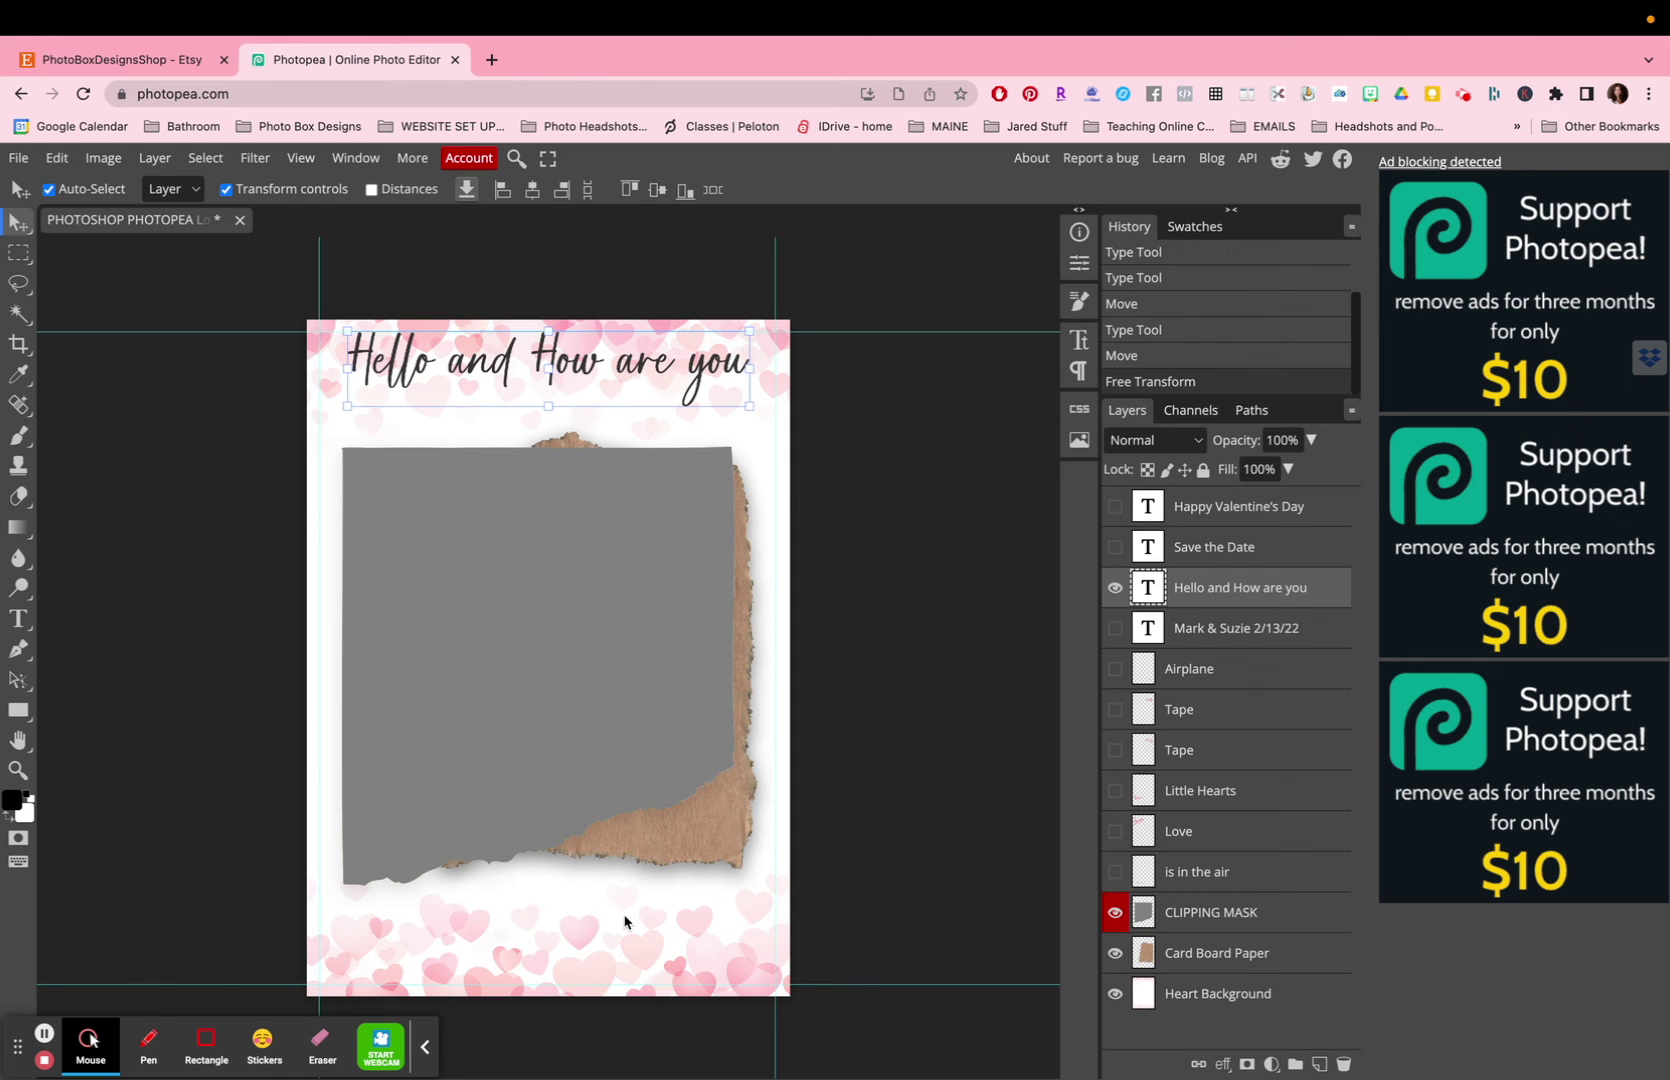
pyautogui.click(1116, 588)
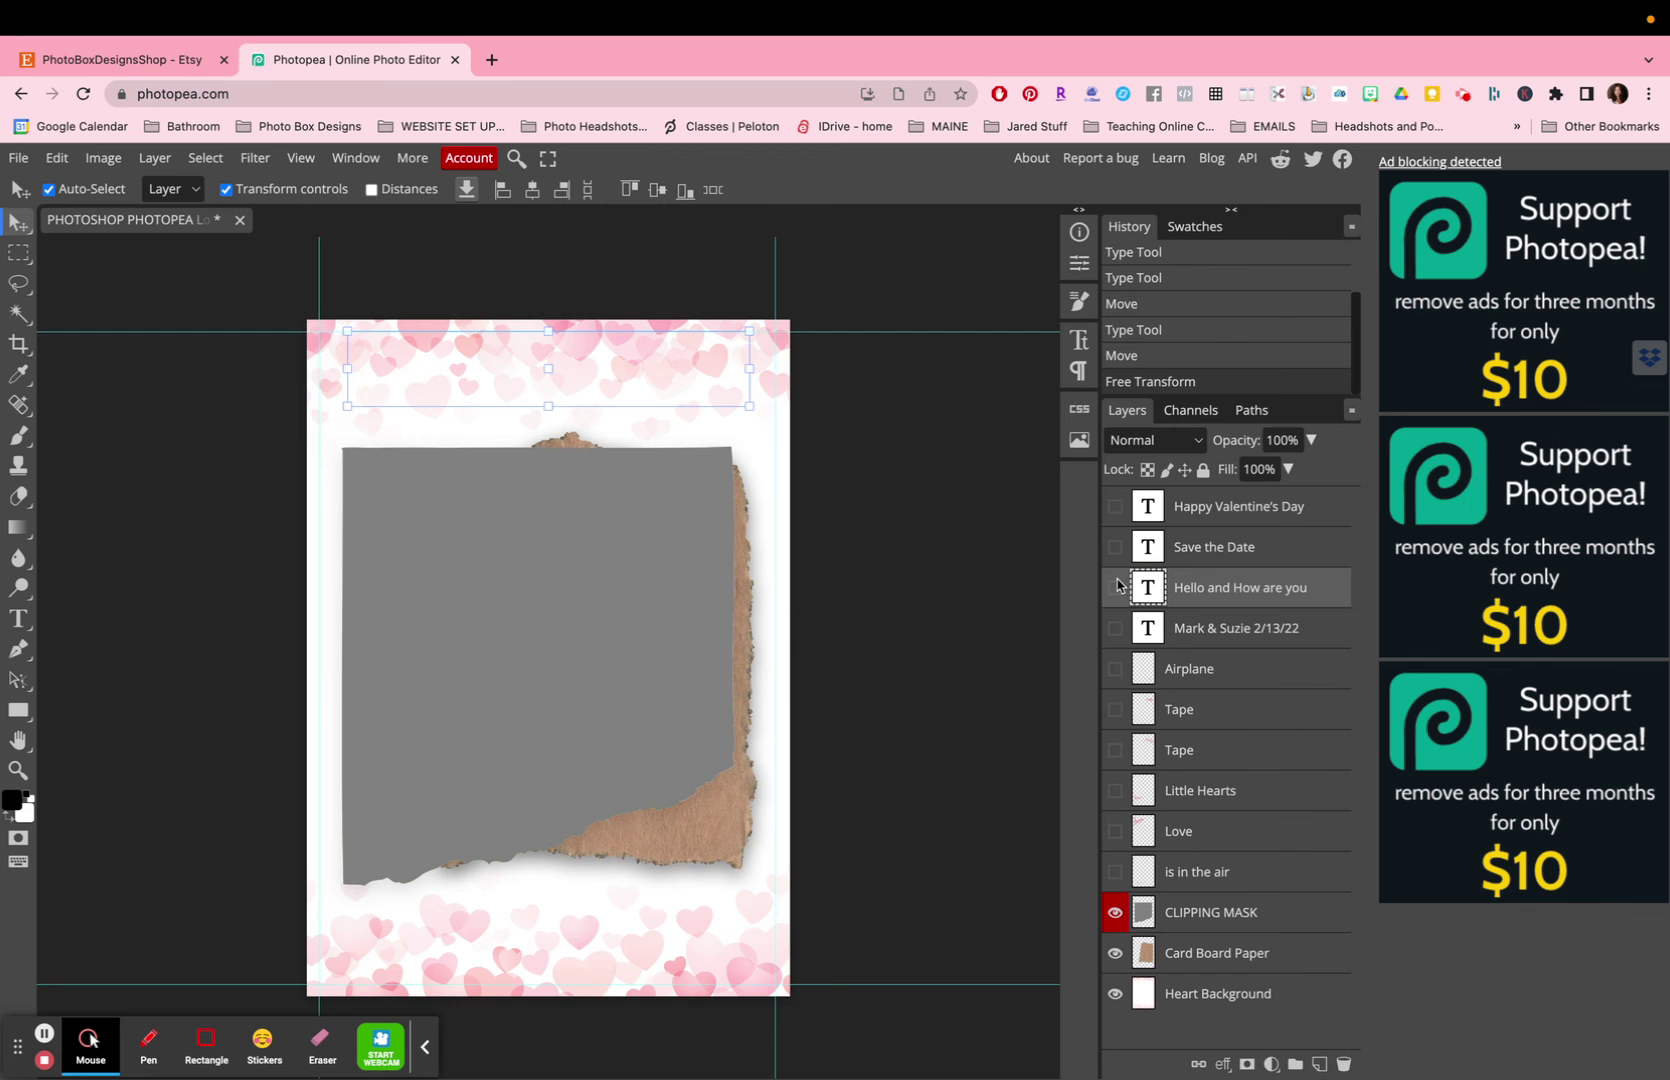
pyautogui.click(1115, 912)
pyautogui.click(1115, 954)
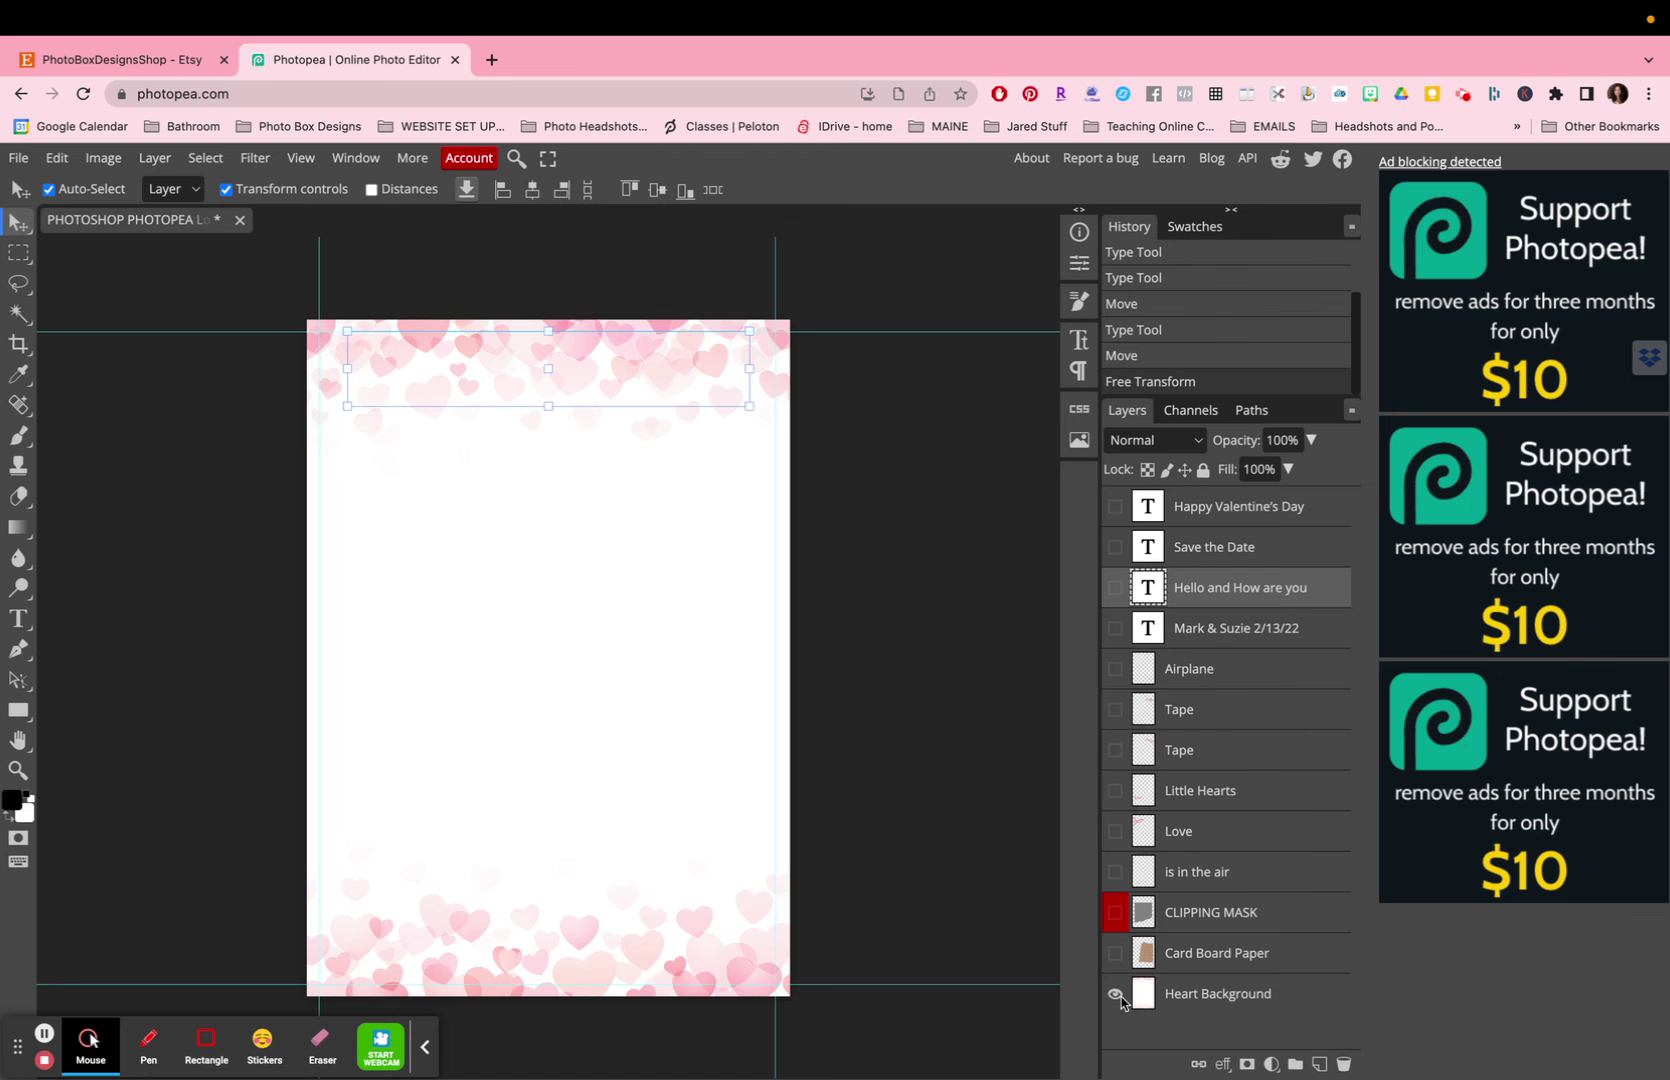
# Show those layers again plus the names-and-date line and Happy Valentine's Day heading, keeping the greeting hidden.
pyautogui.click(1115, 953)
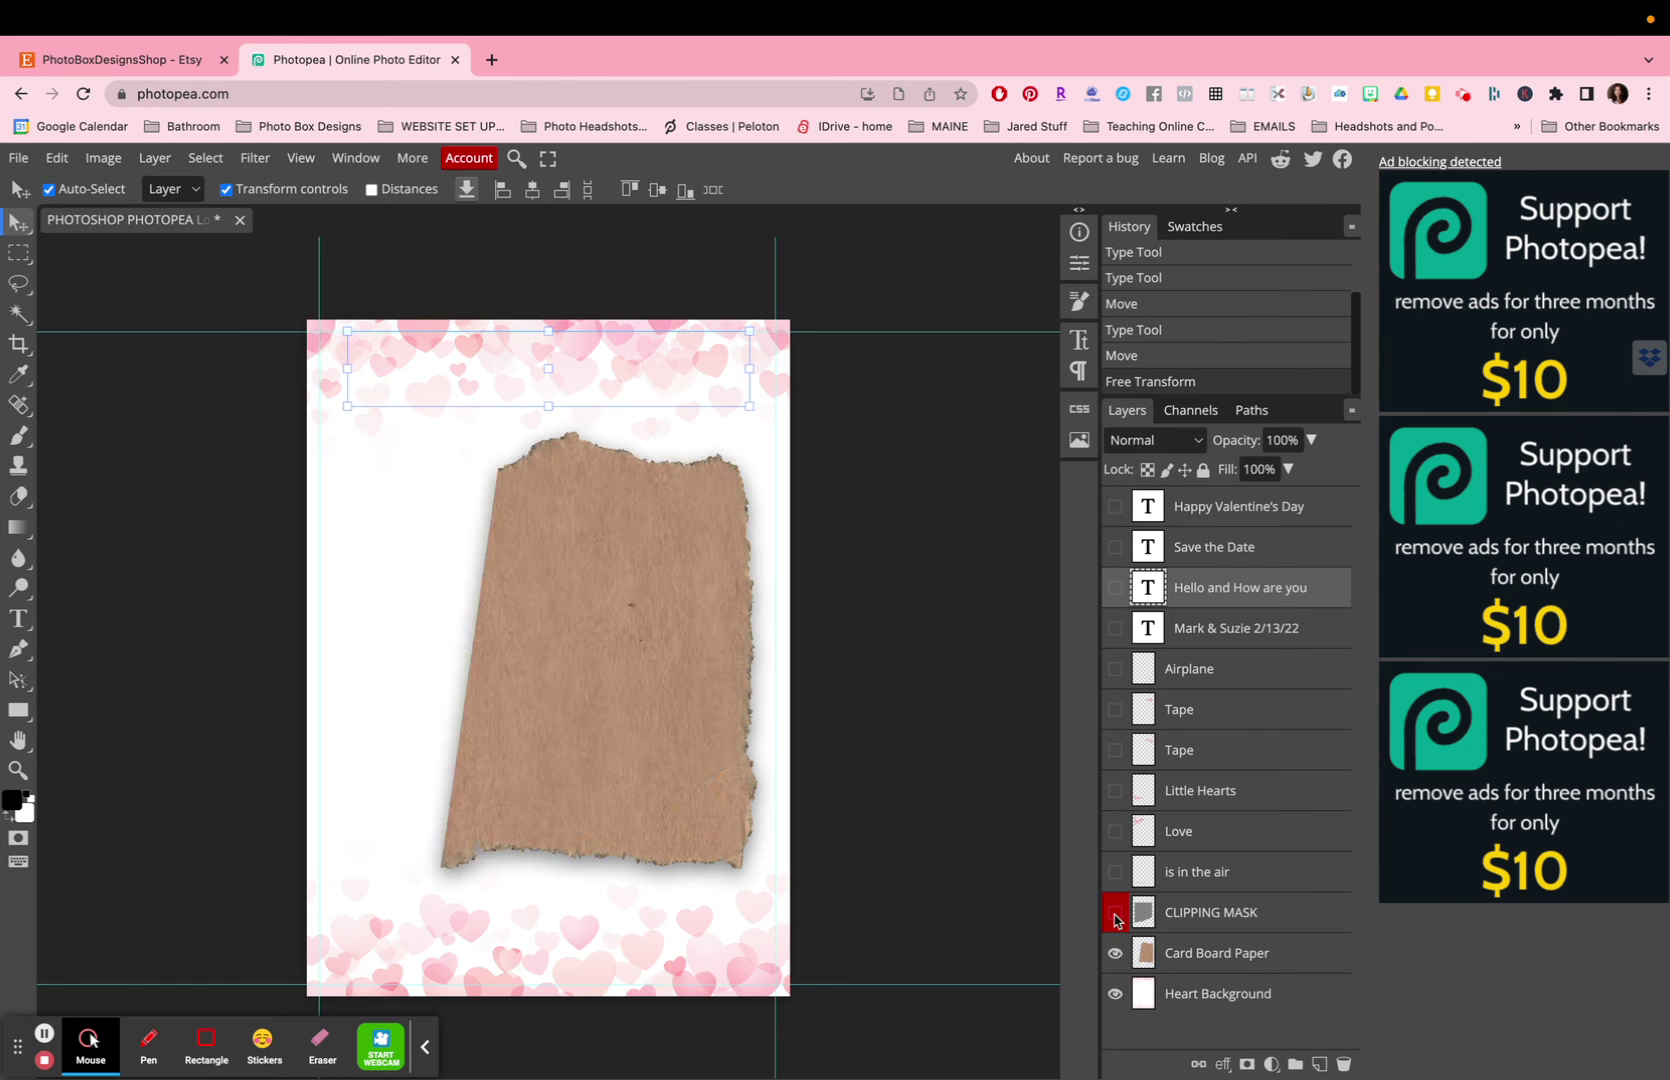
pyautogui.click(1115, 912)
pyautogui.click(1115, 872)
pyautogui.click(1115, 831)
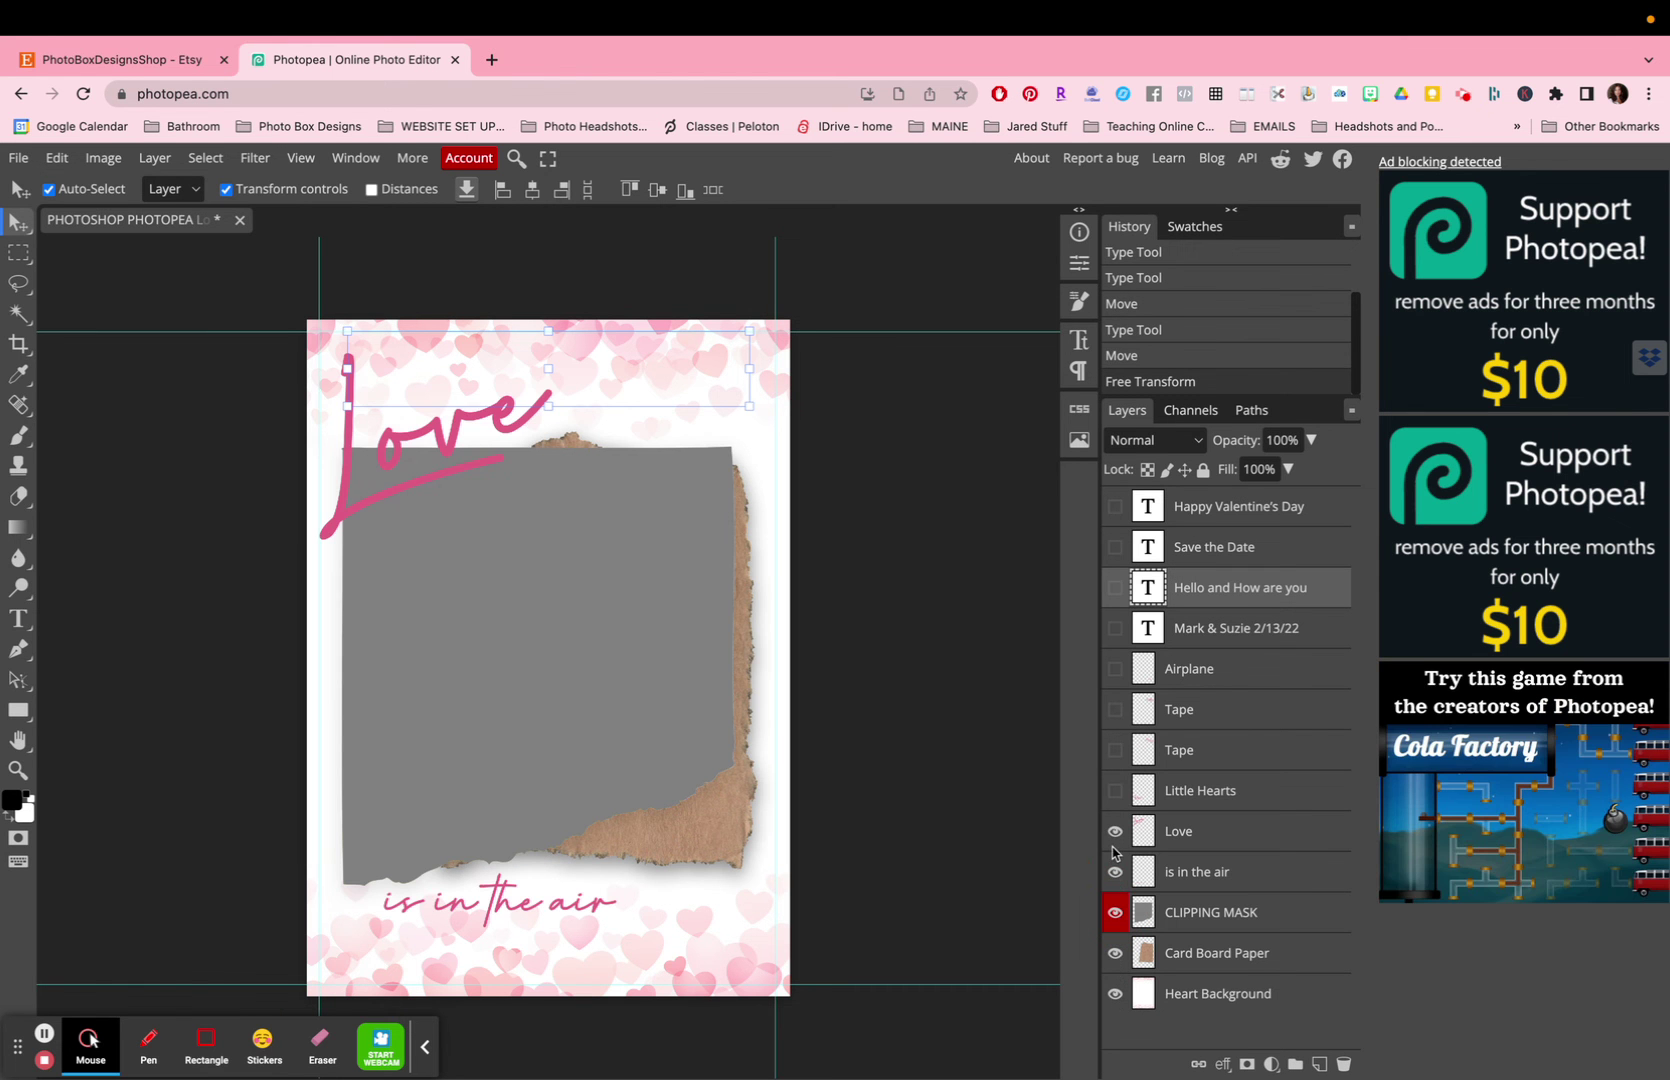
pyautogui.click(1115, 790)
pyautogui.click(1115, 750)
pyautogui.click(1115, 709)
pyautogui.click(1115, 668)
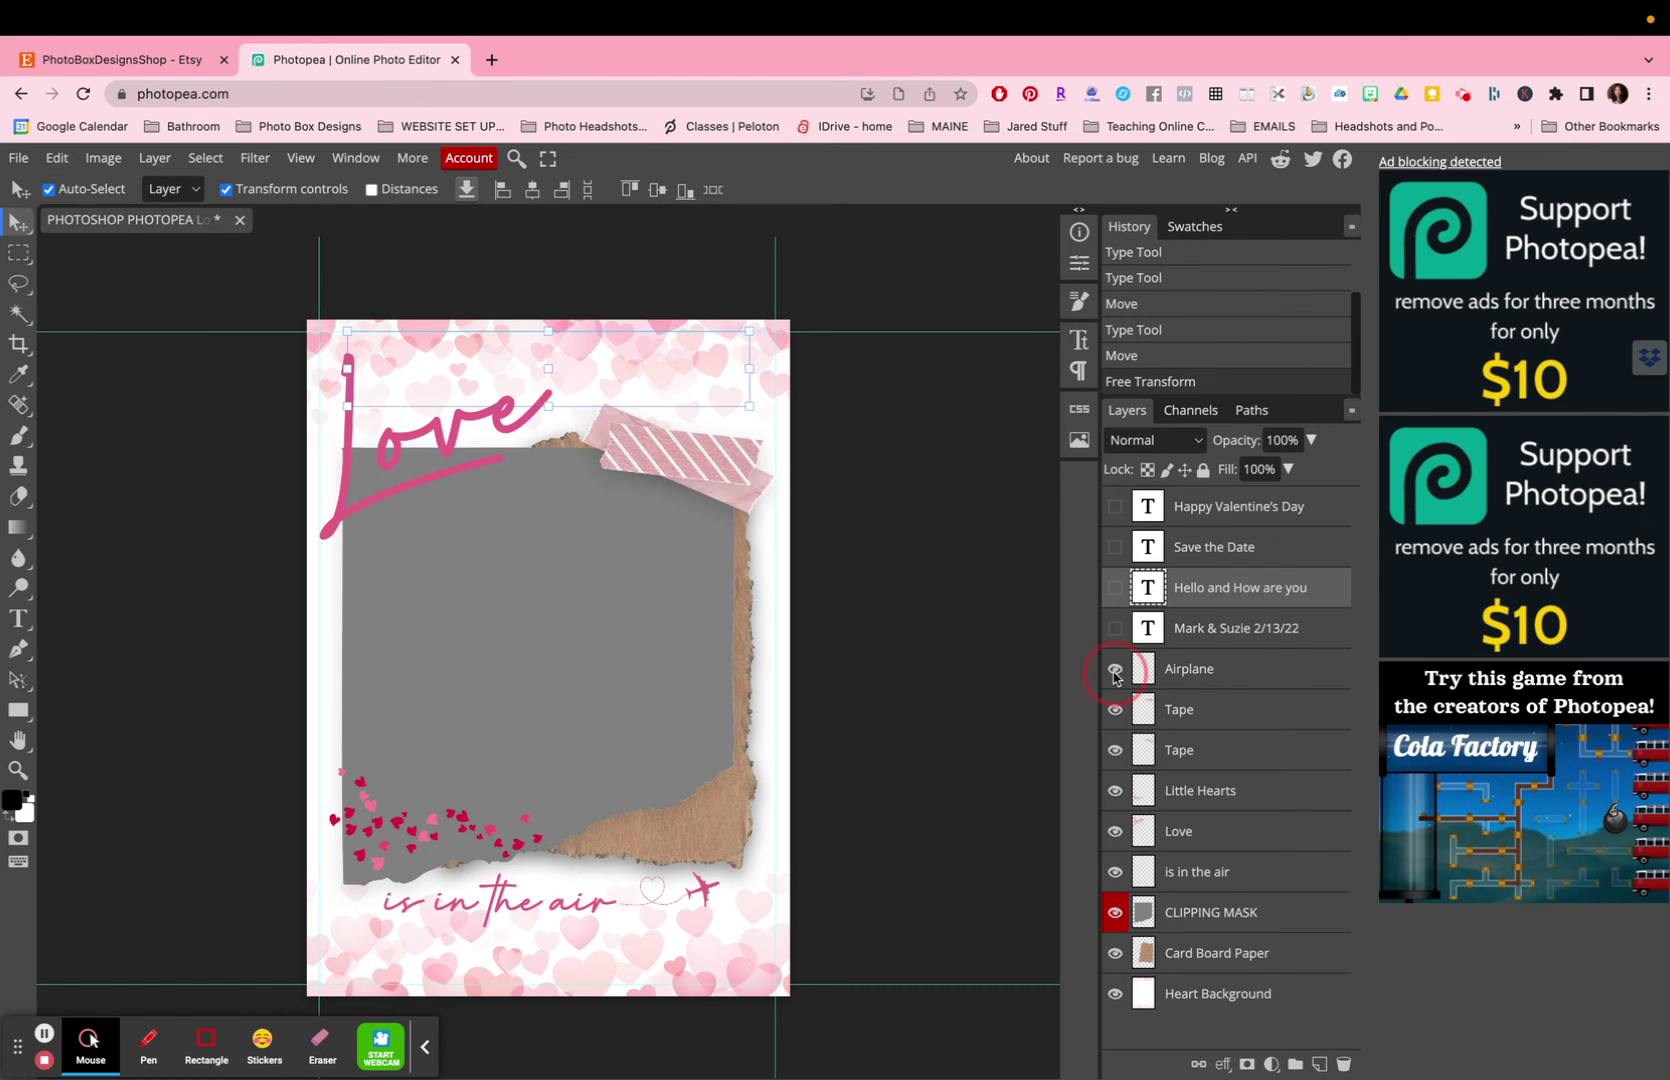
pyautogui.click(1115, 628)
pyautogui.click(1115, 587)
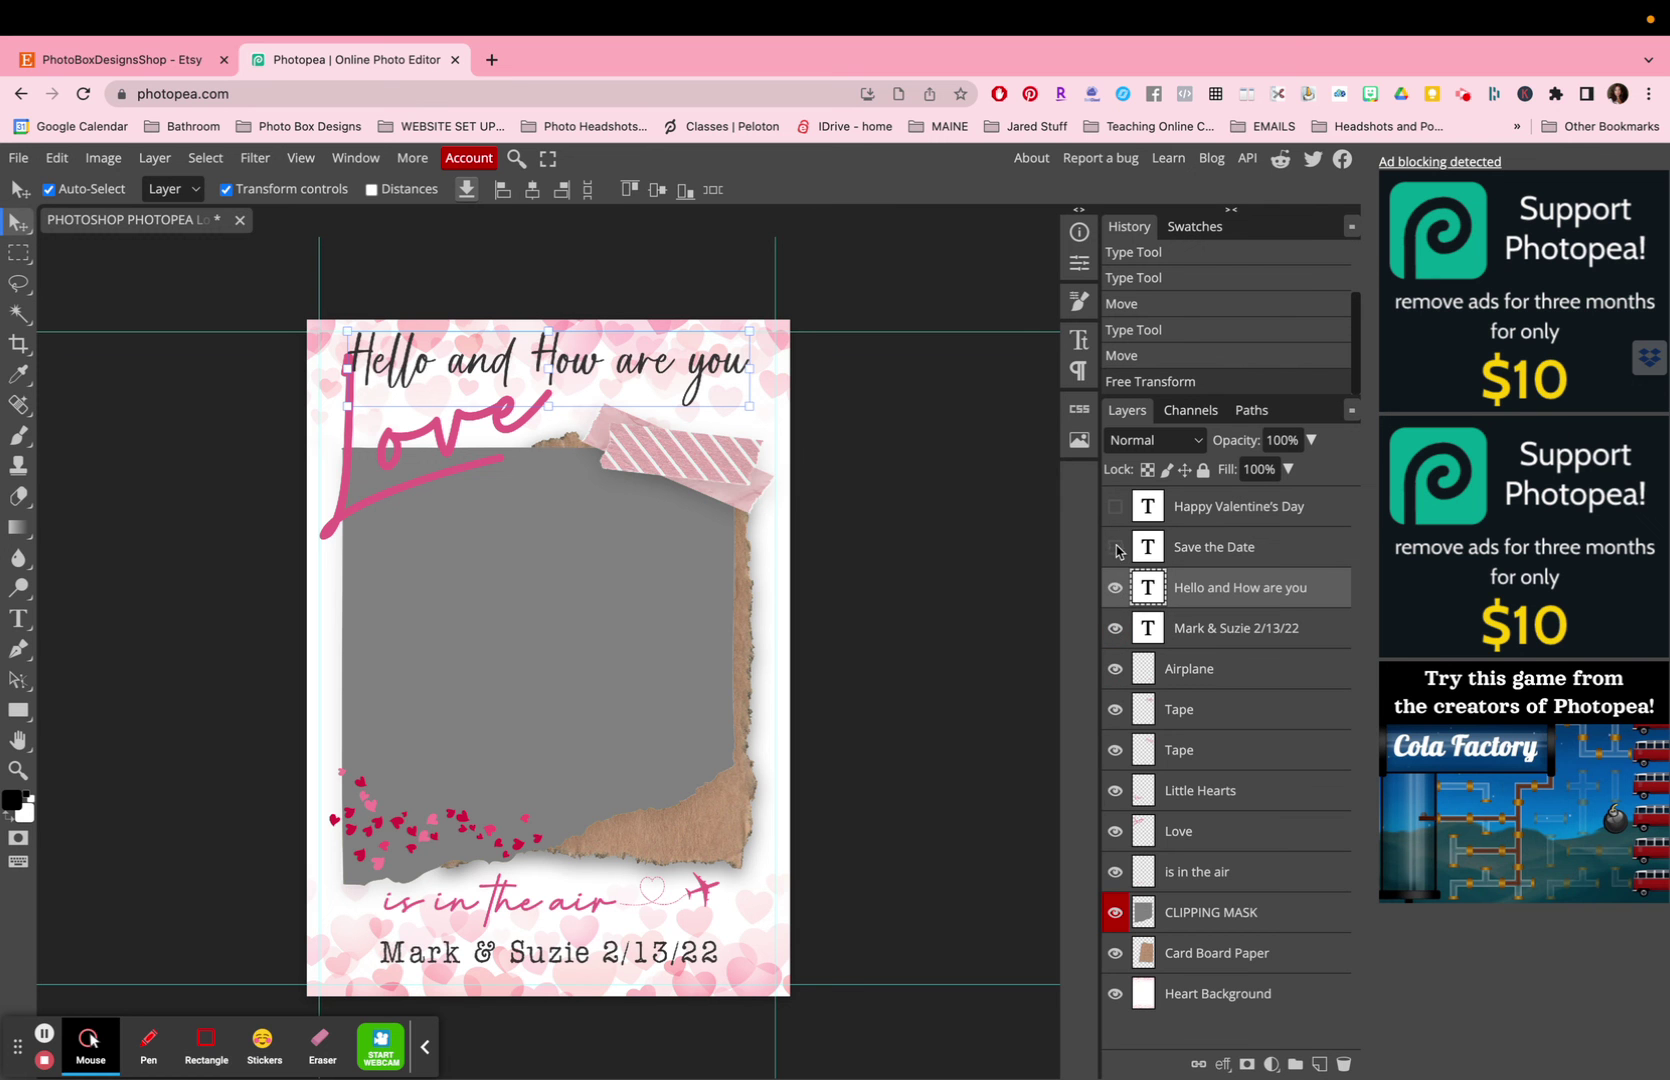
pyautogui.click(1115, 587)
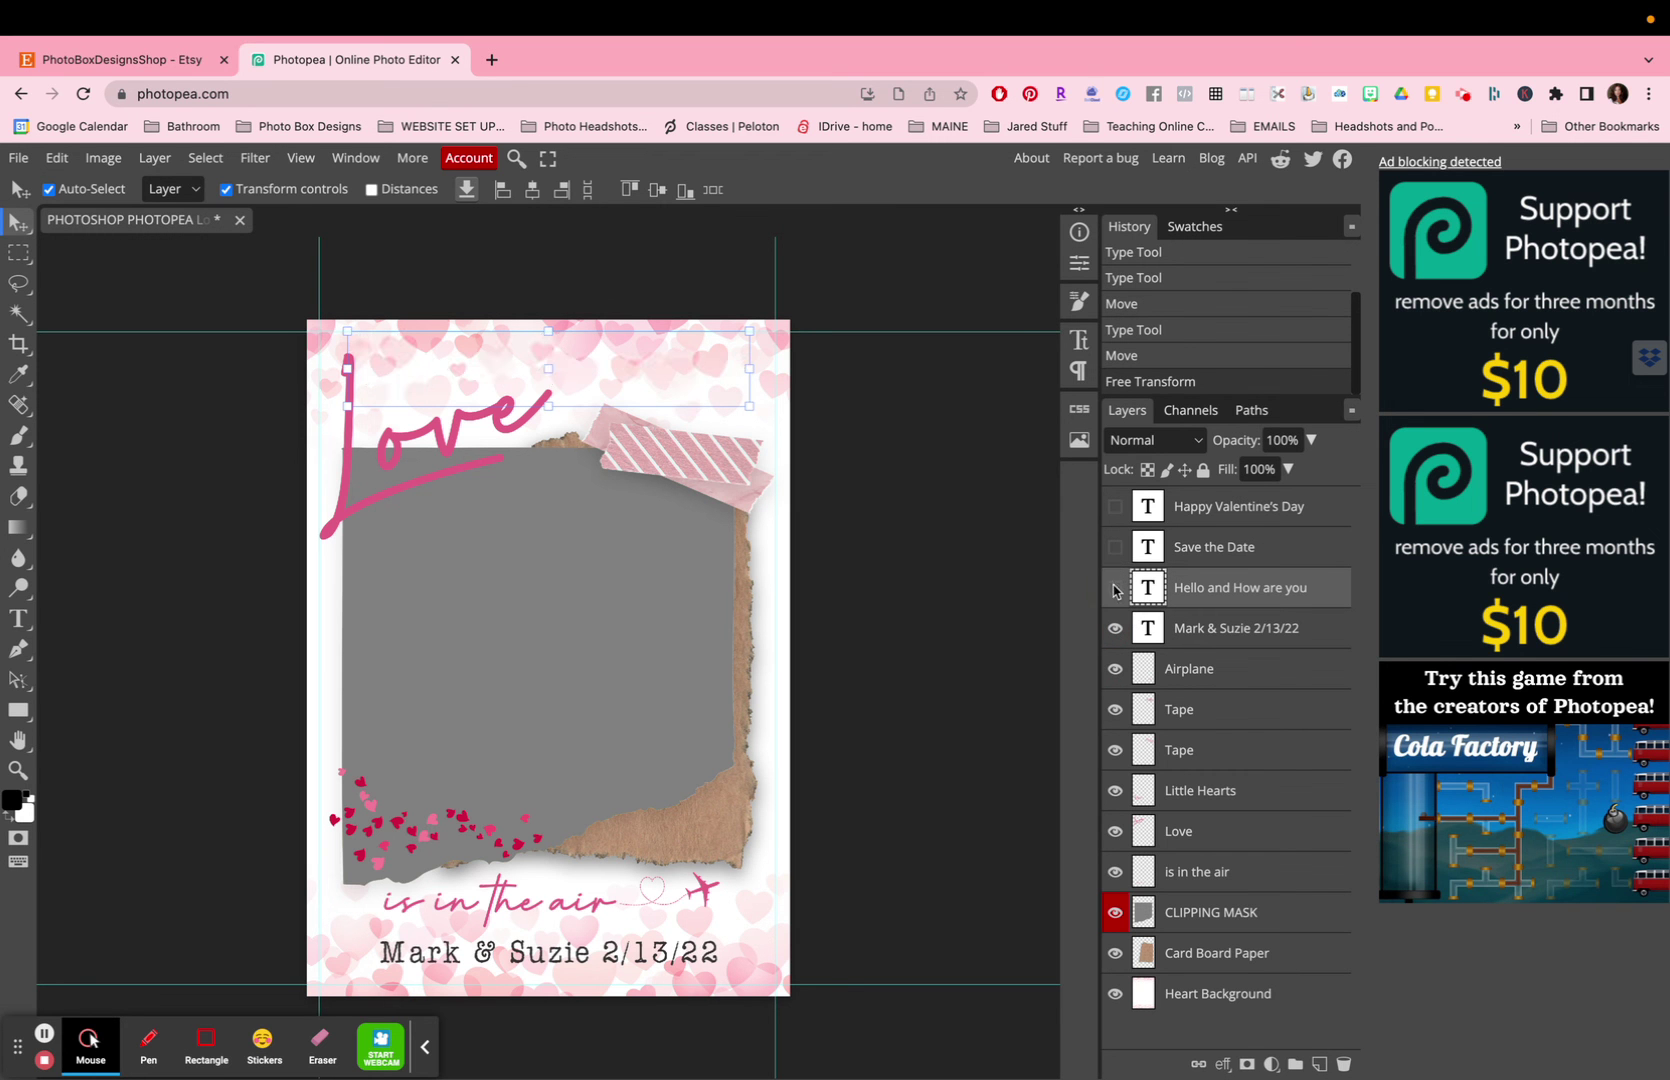
pyautogui.click(1114, 507)
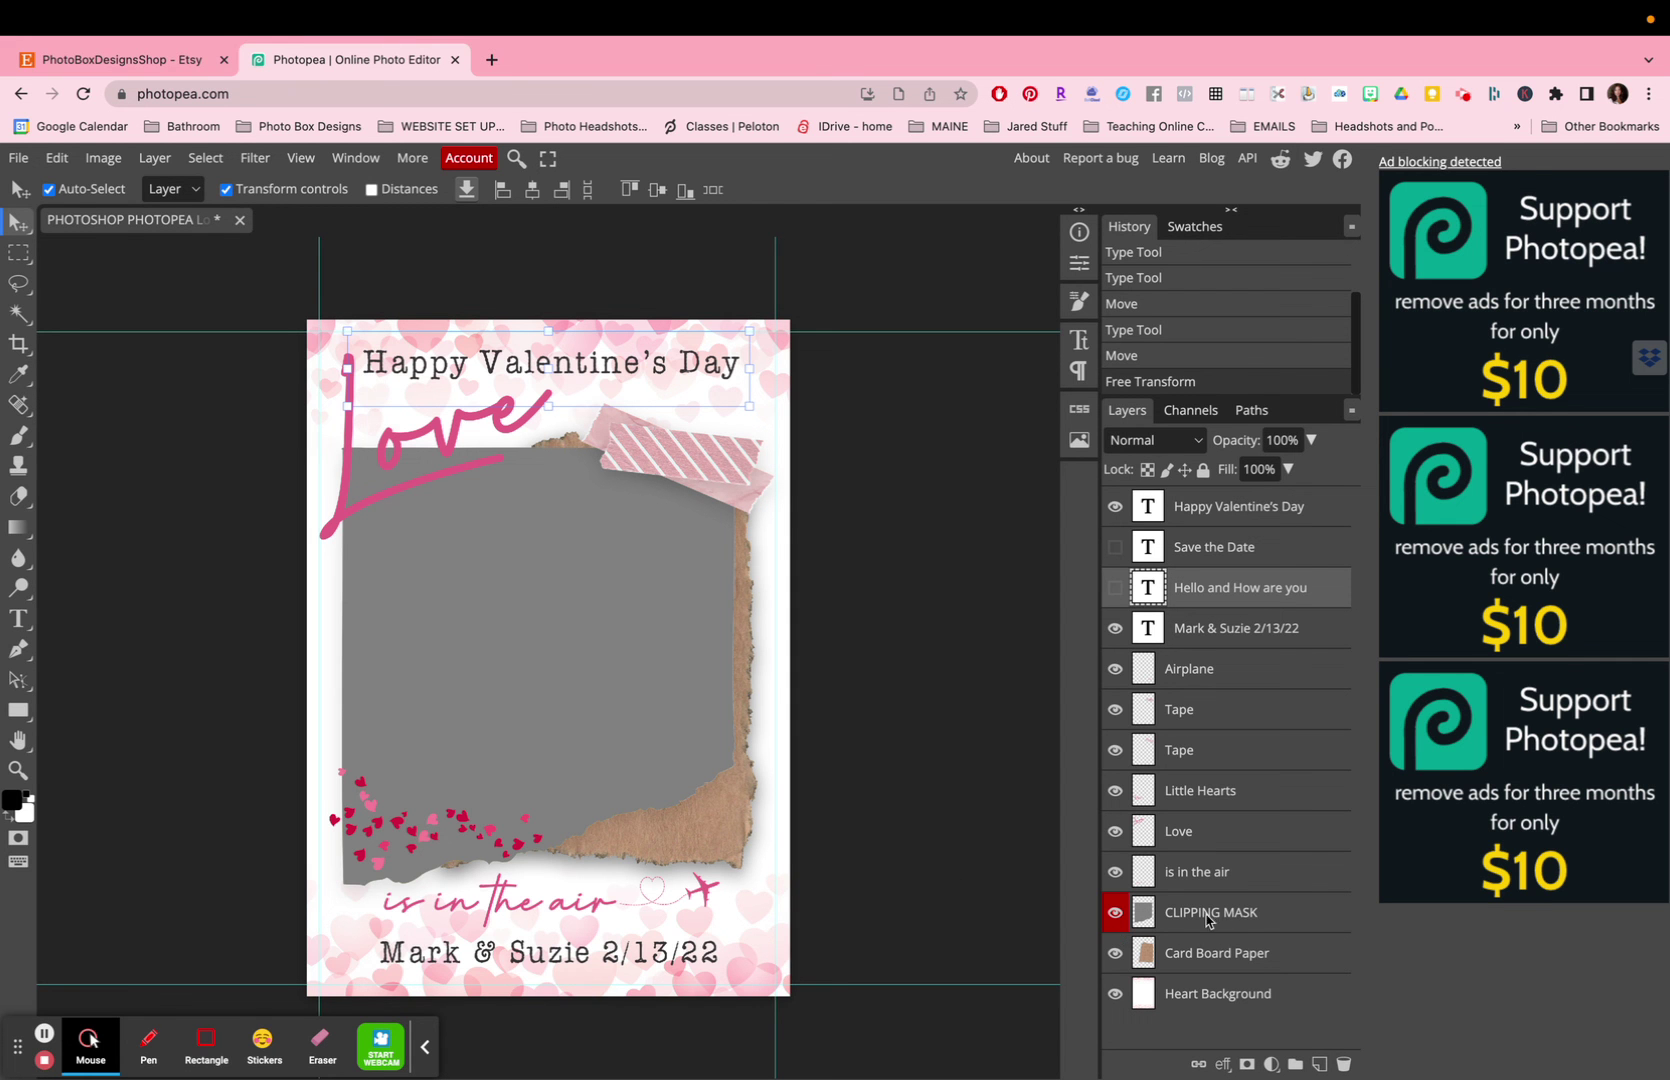
# Place pexels-3738671.png above the CLIPPING MASK layer and confirm its placement.
pyautogui.click(1272, 912)
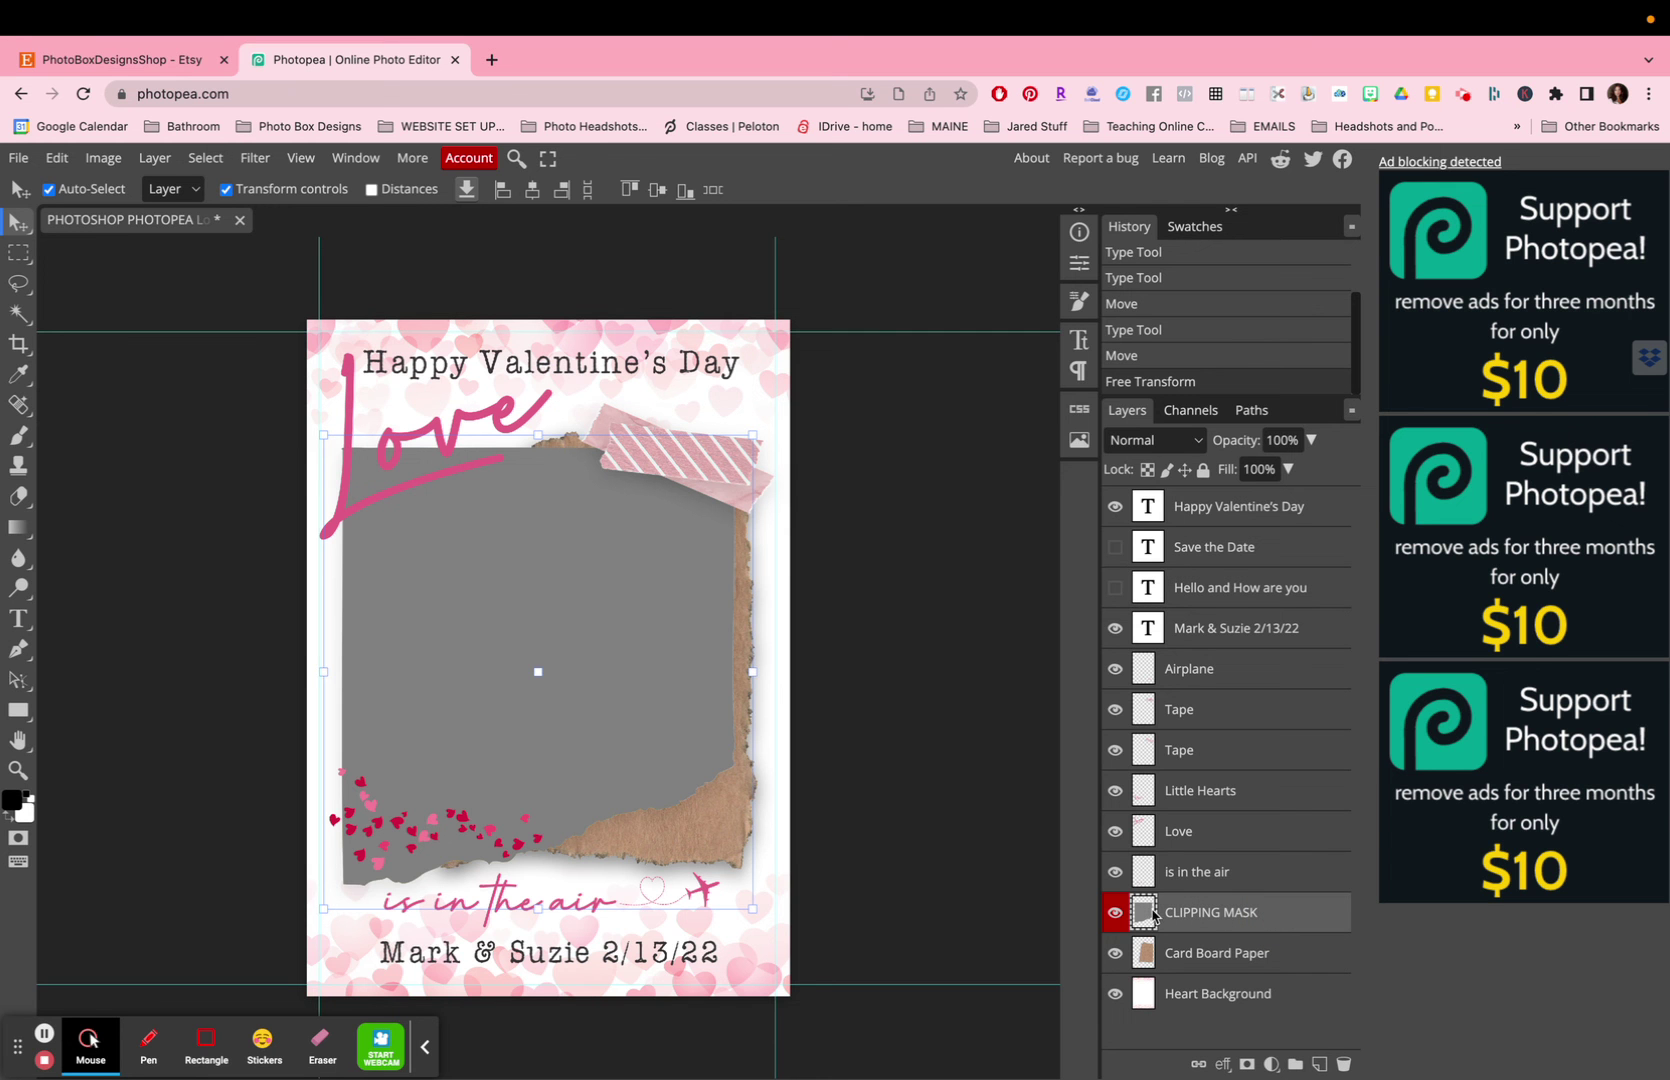
pyautogui.click(17, 159)
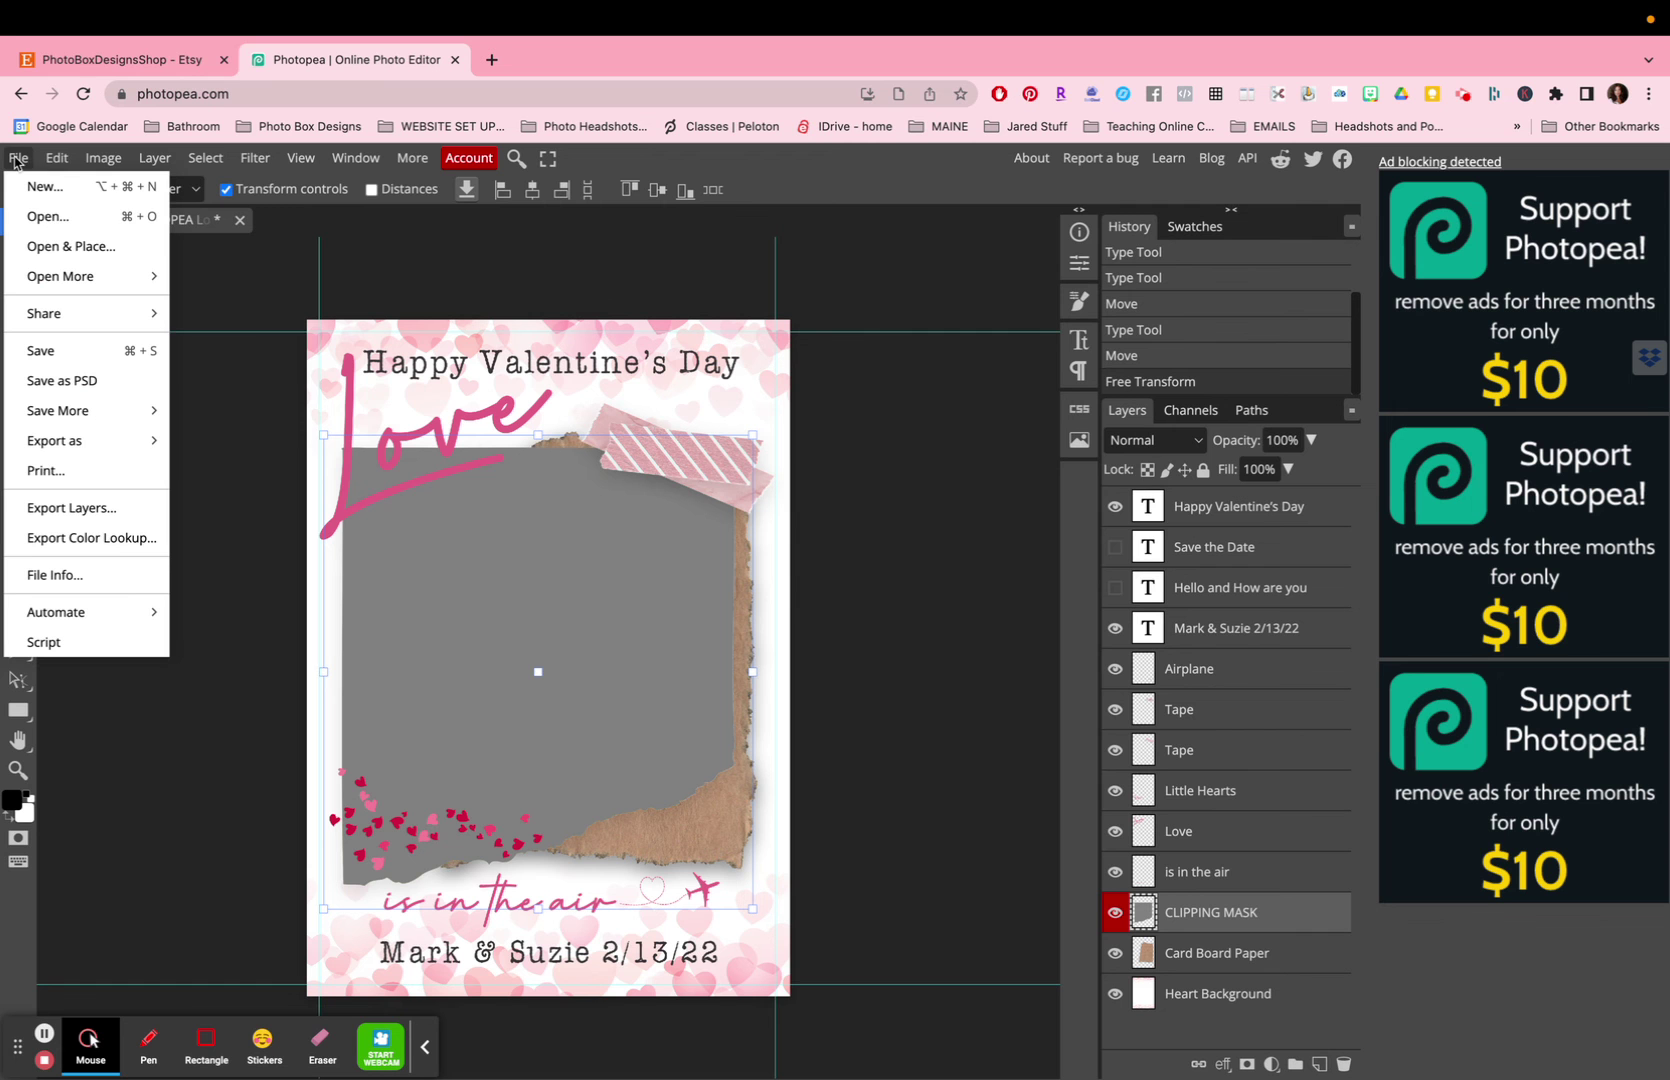
pyautogui.click(61, 248)
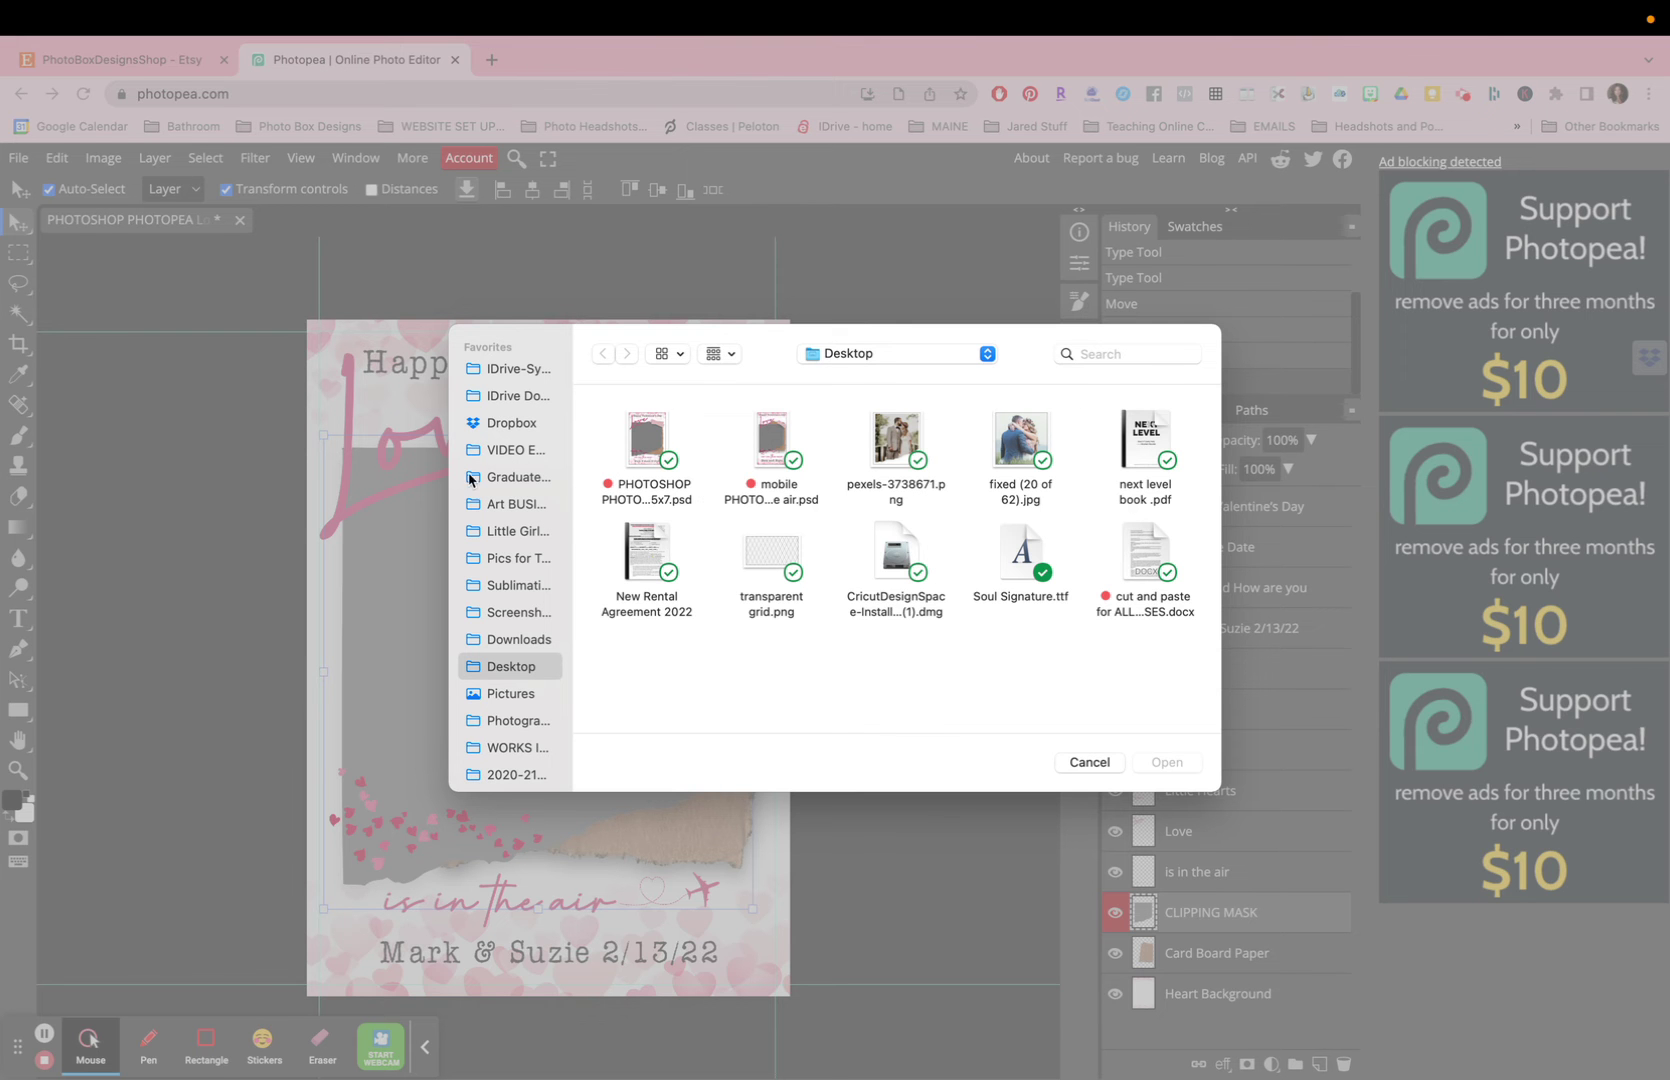
pyautogui.click(896, 449)
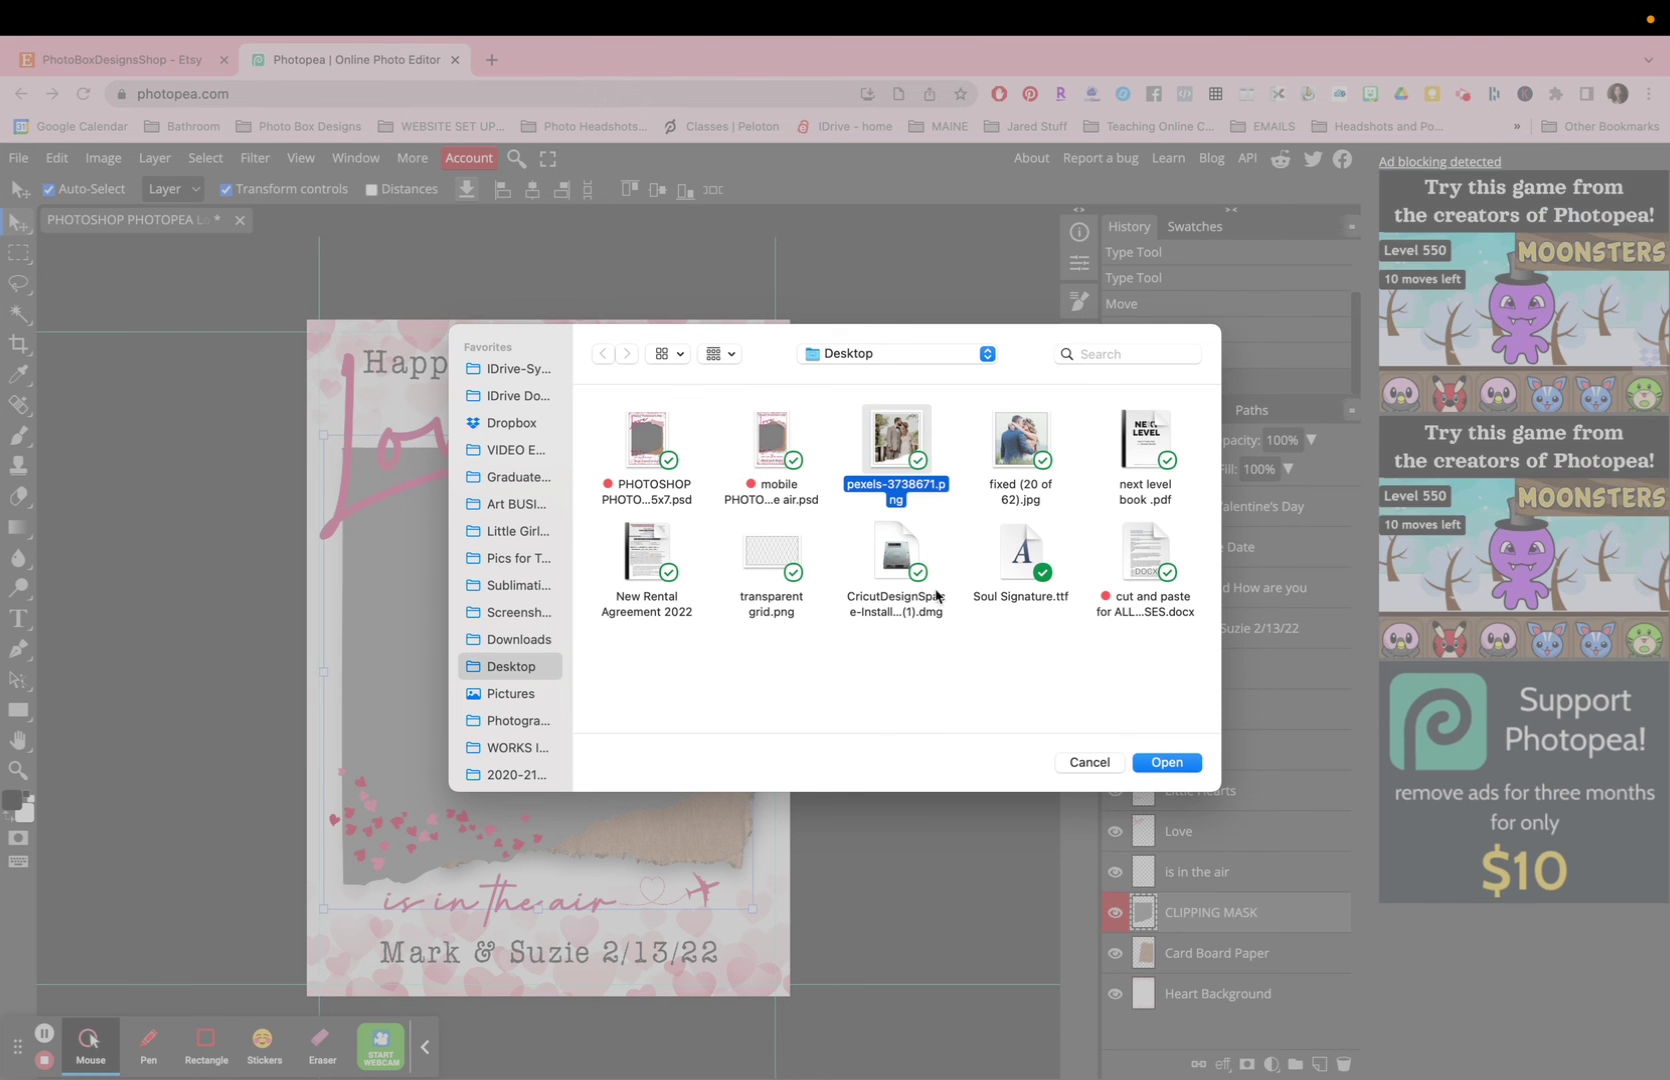
pyautogui.click(1150, 762)
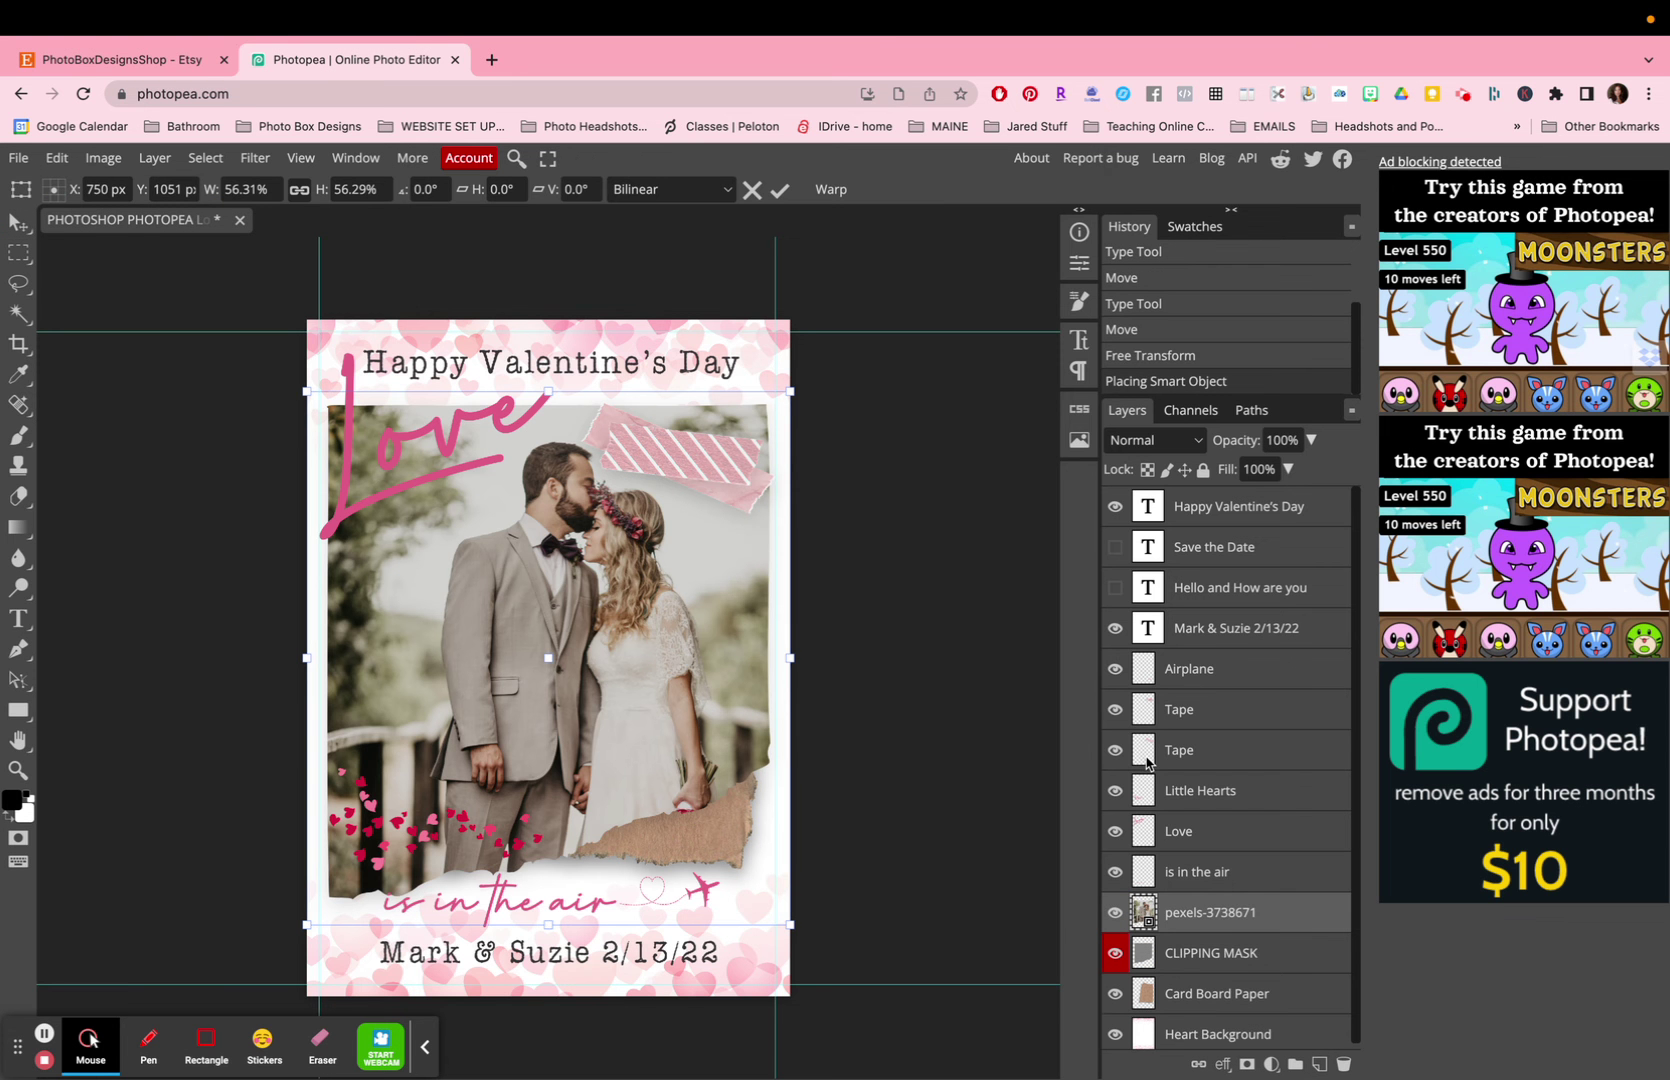
pyautogui.moveTo(585, 548); pyautogui.dragTo(585, 547)
pyautogui.click(780, 189)
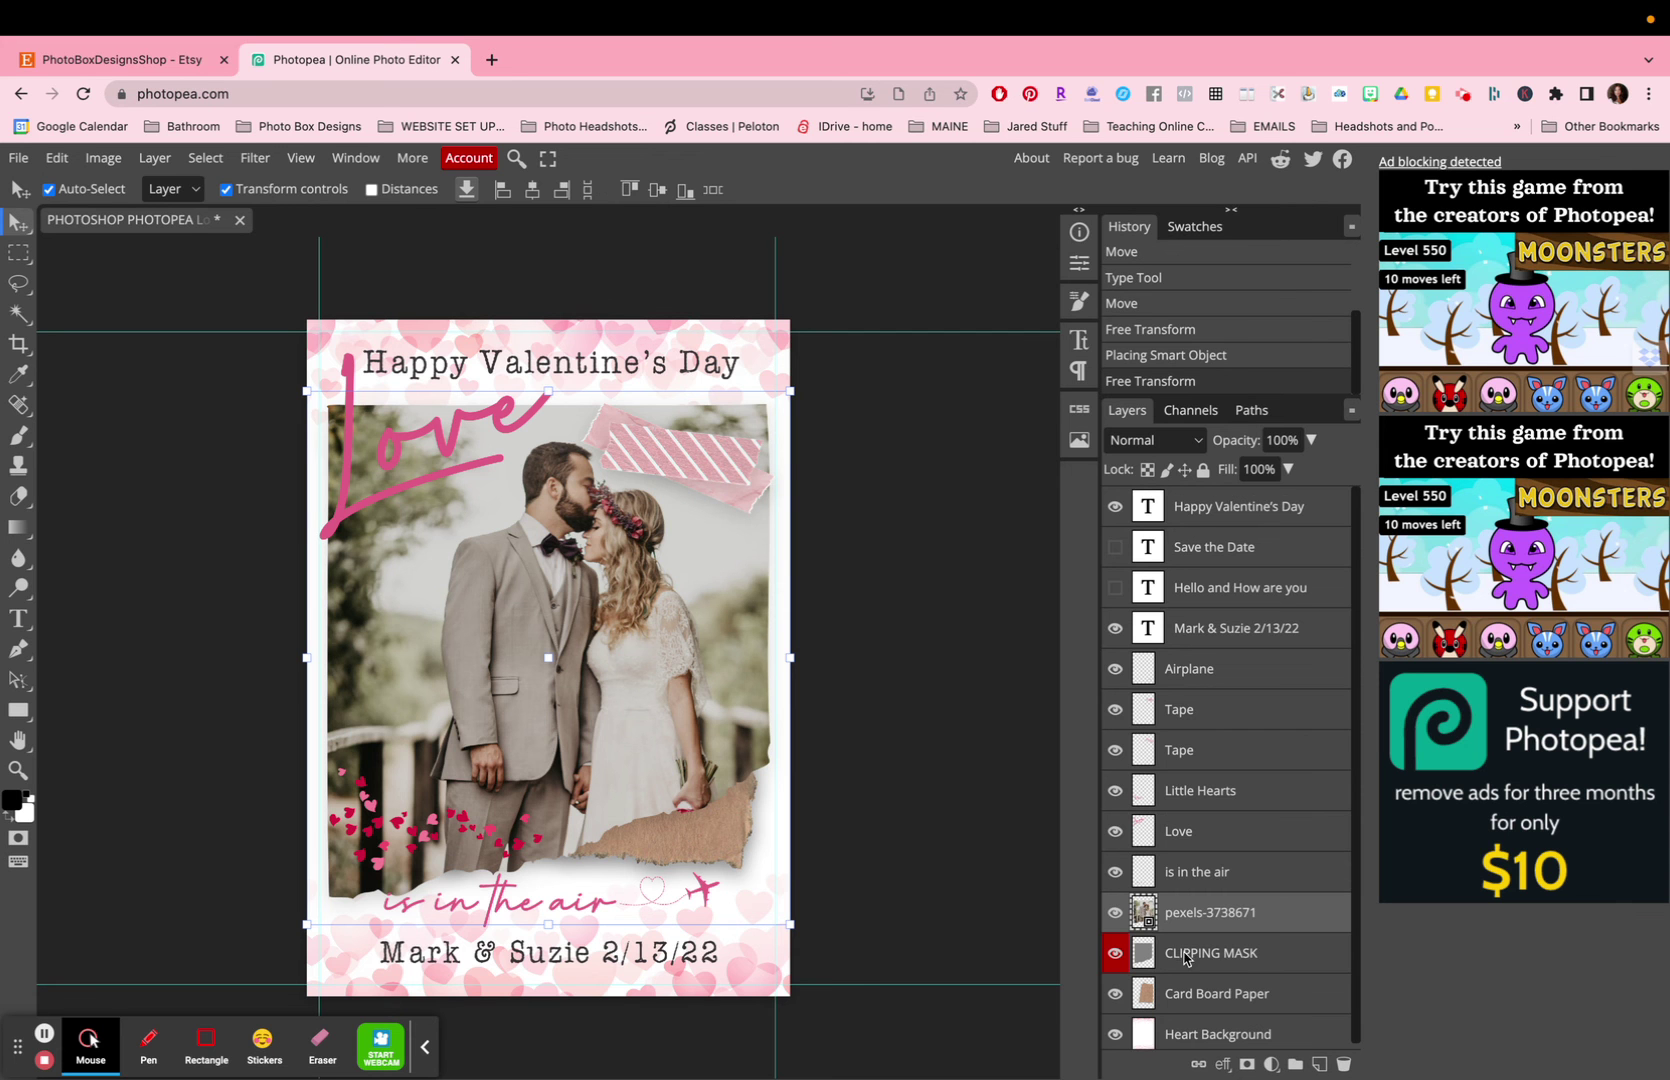
pyautogui.scroll(-1, 1185, 955)
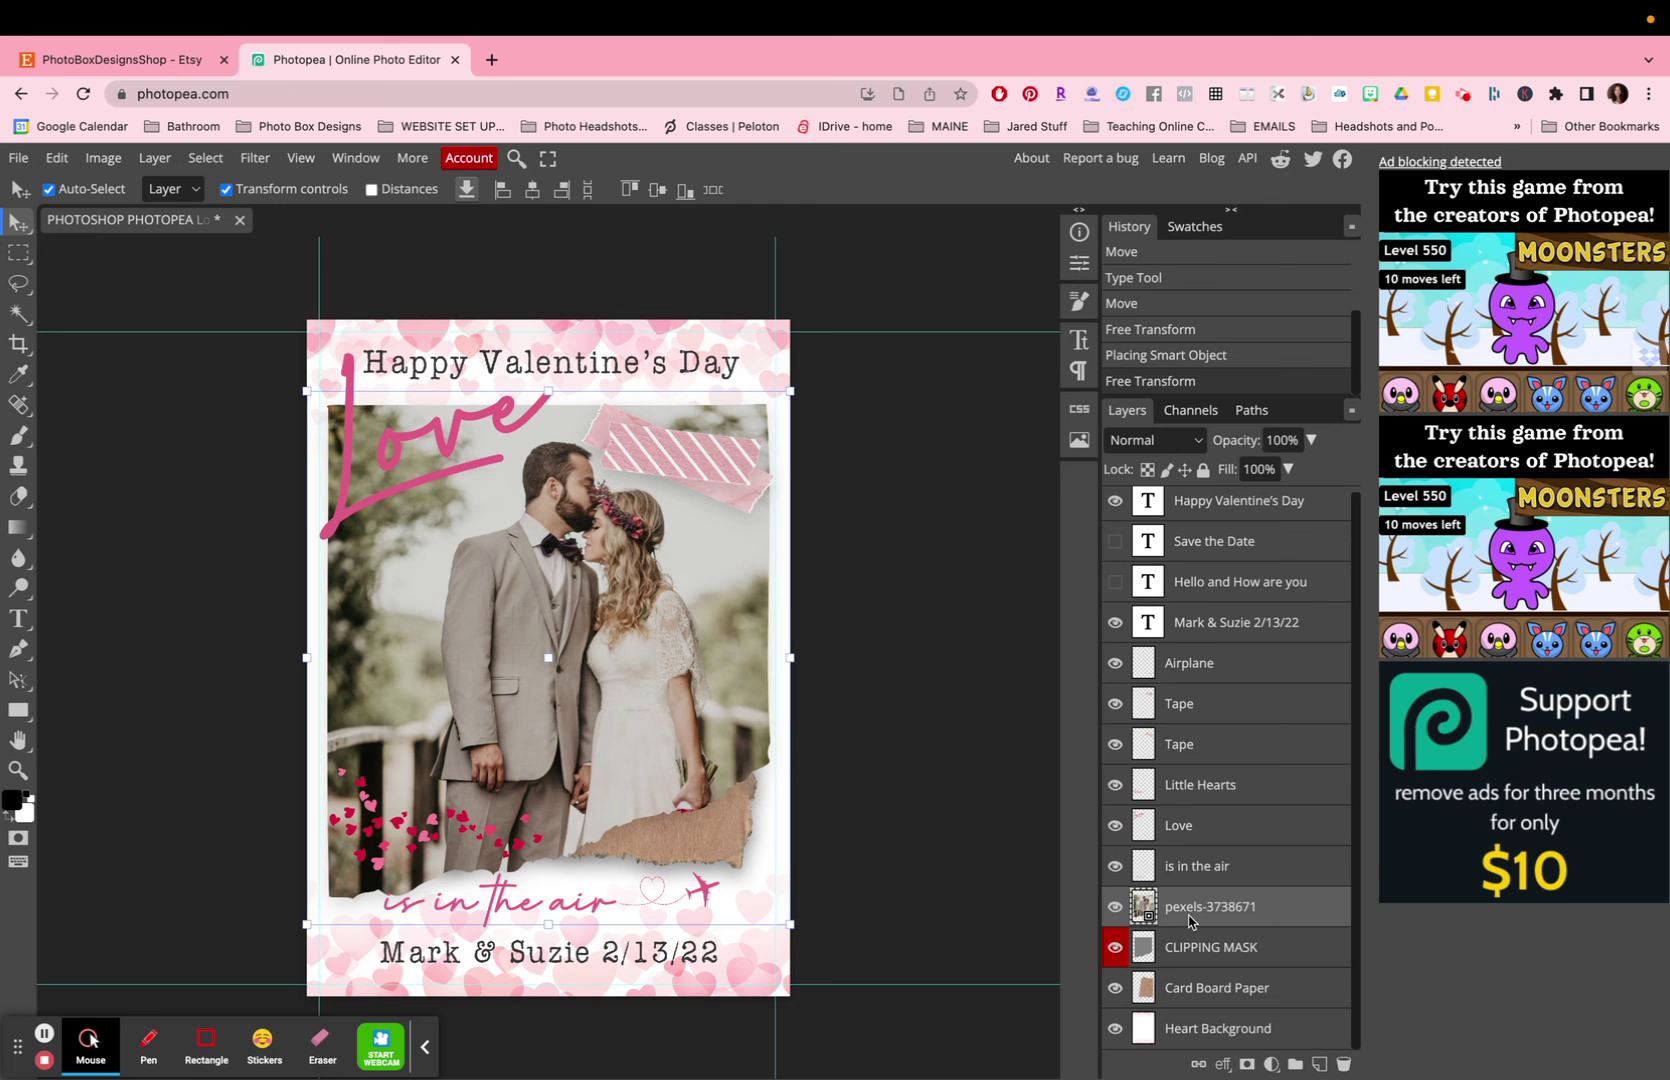
pyautogui.doubleClick(1199, 916)
# Rename the photo layer to NEW IMAGE, tag it orange, and nudge the photo slightly.
pyautogui.write('NEW IMAGE')
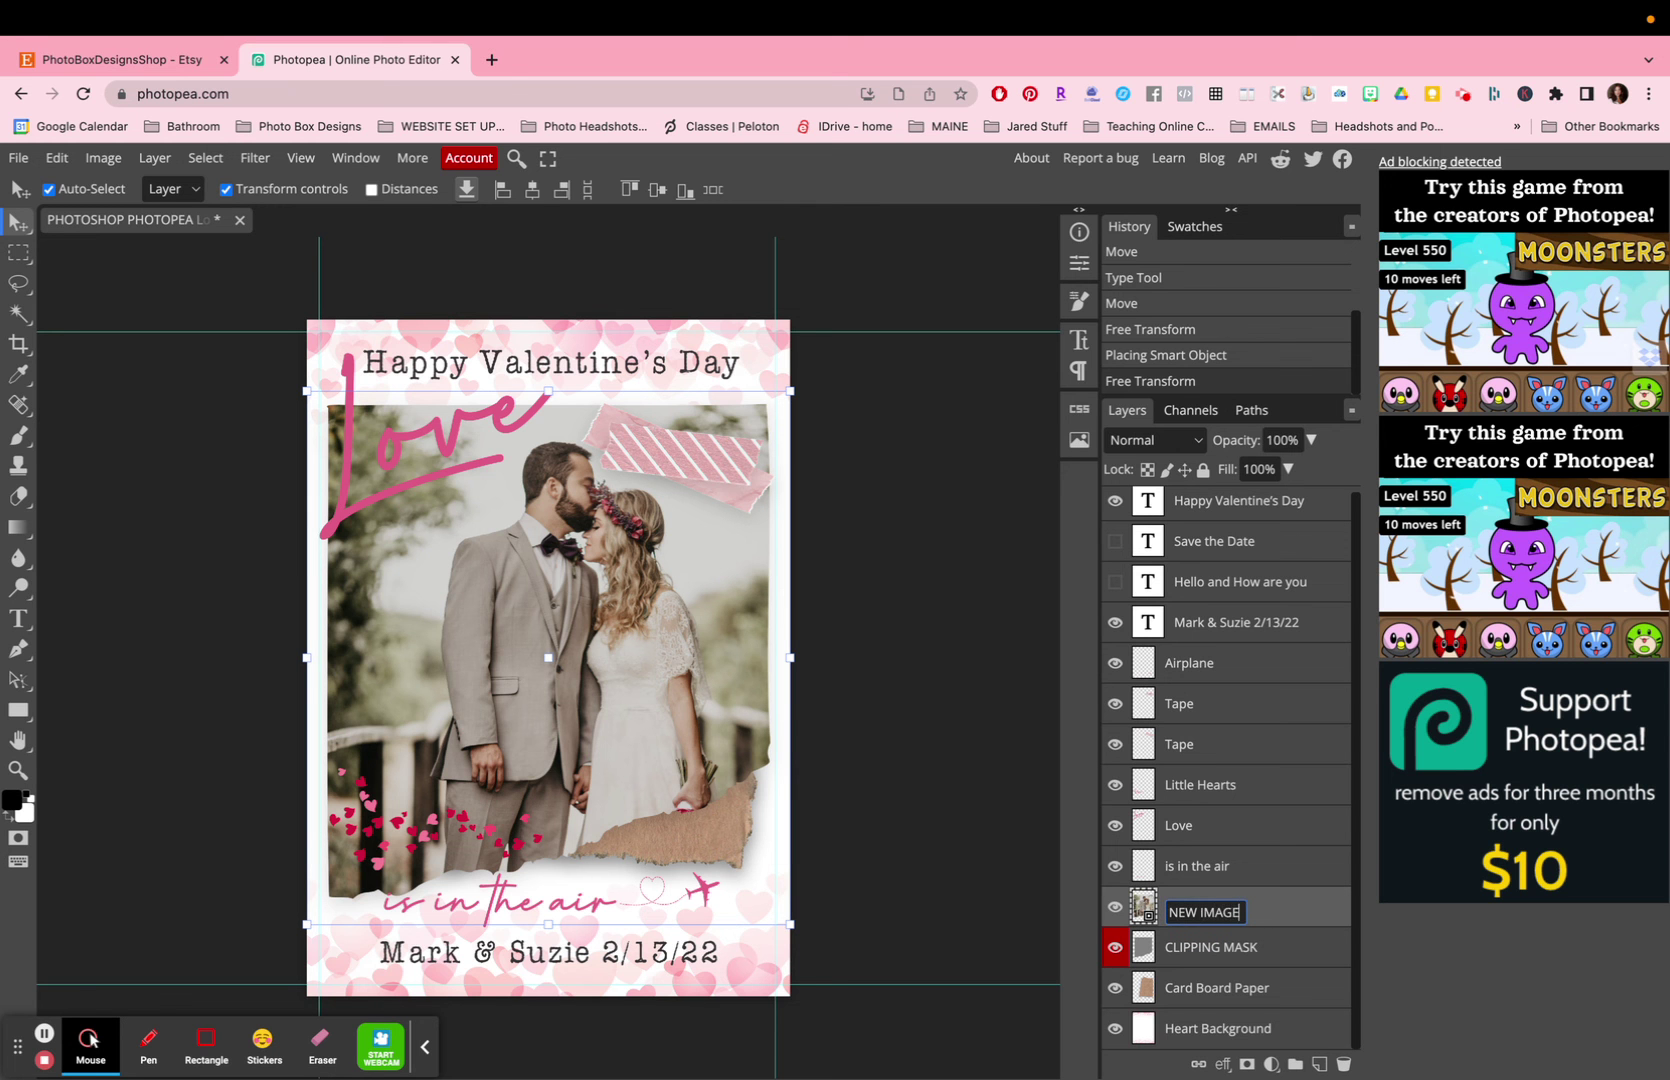
pyautogui.press('Return')
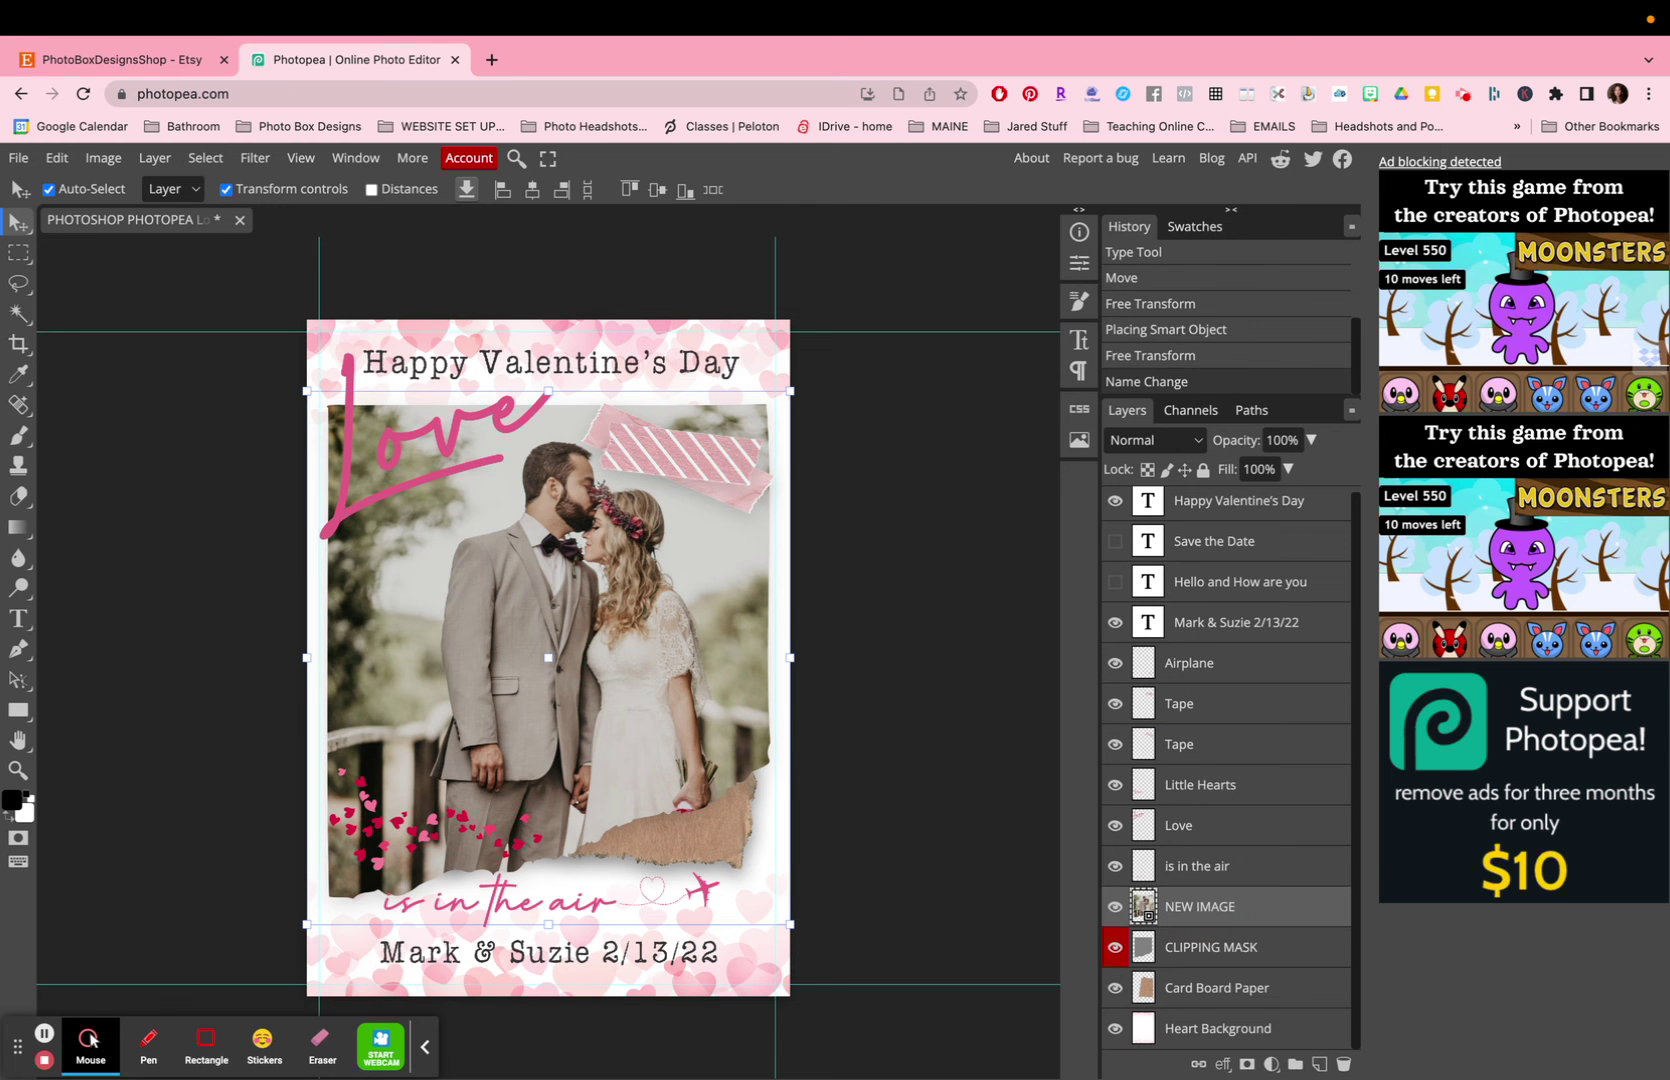
pyautogui.rightClick(1245, 912)
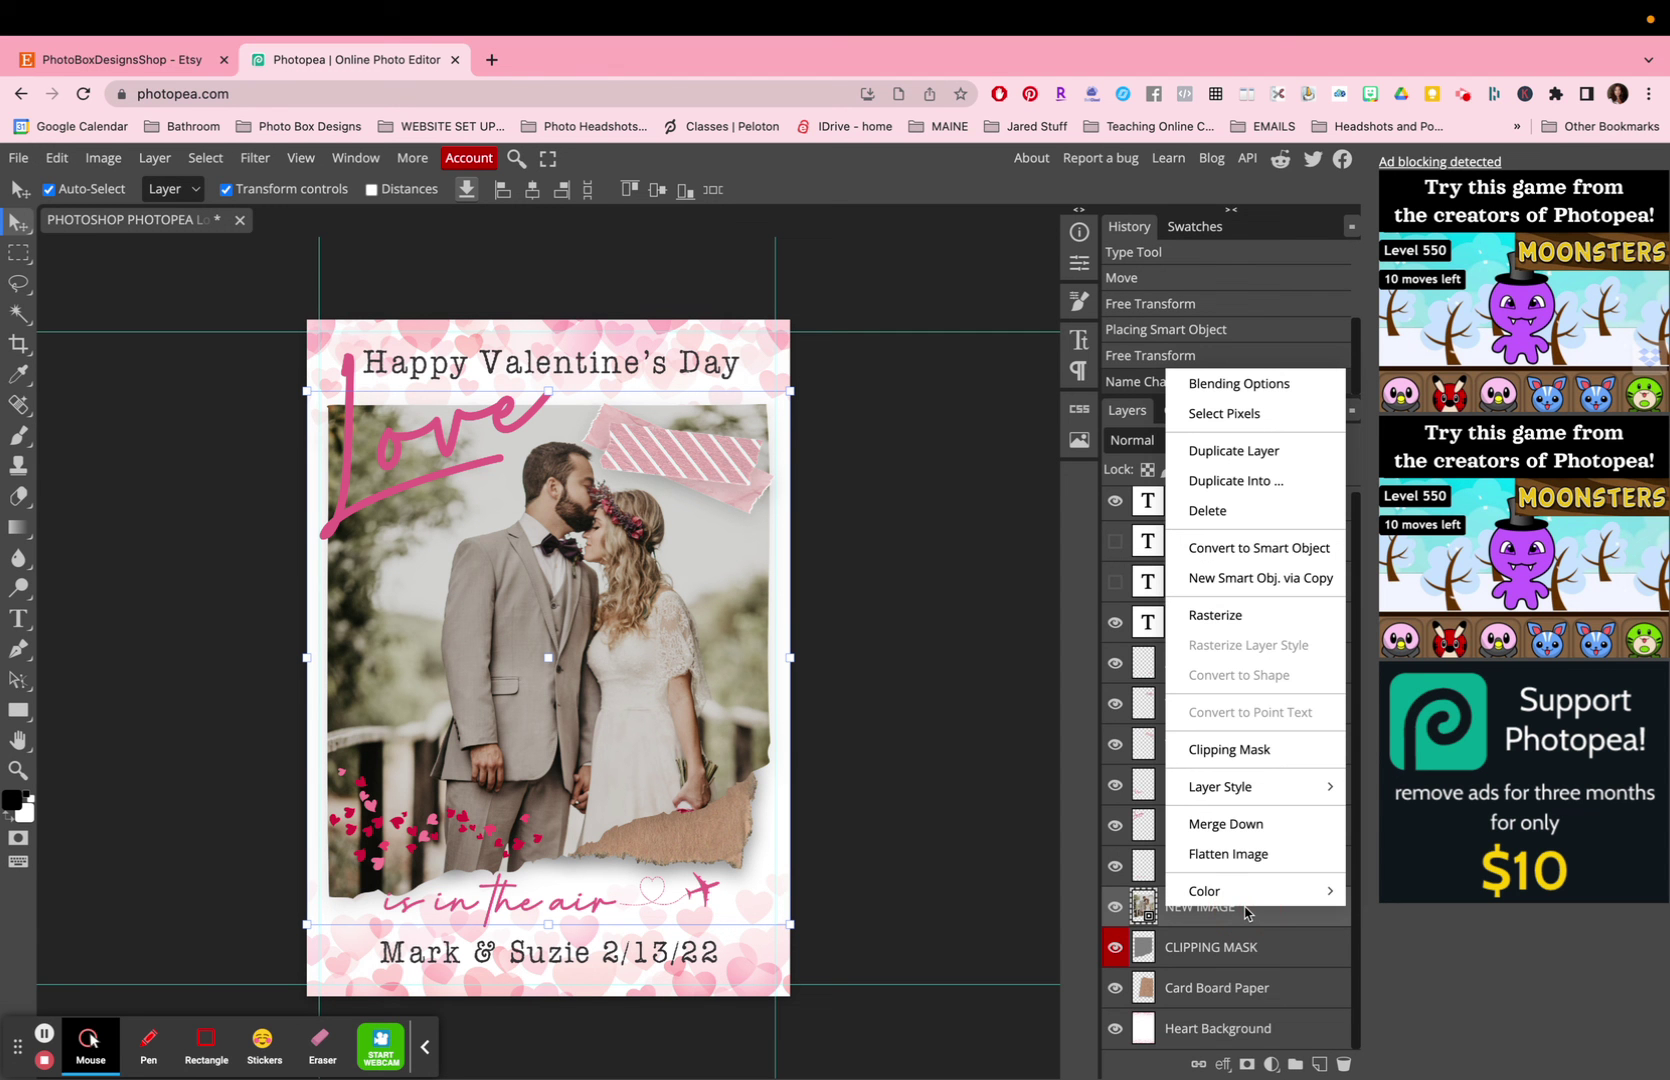
pyautogui.moveTo(1241, 890)
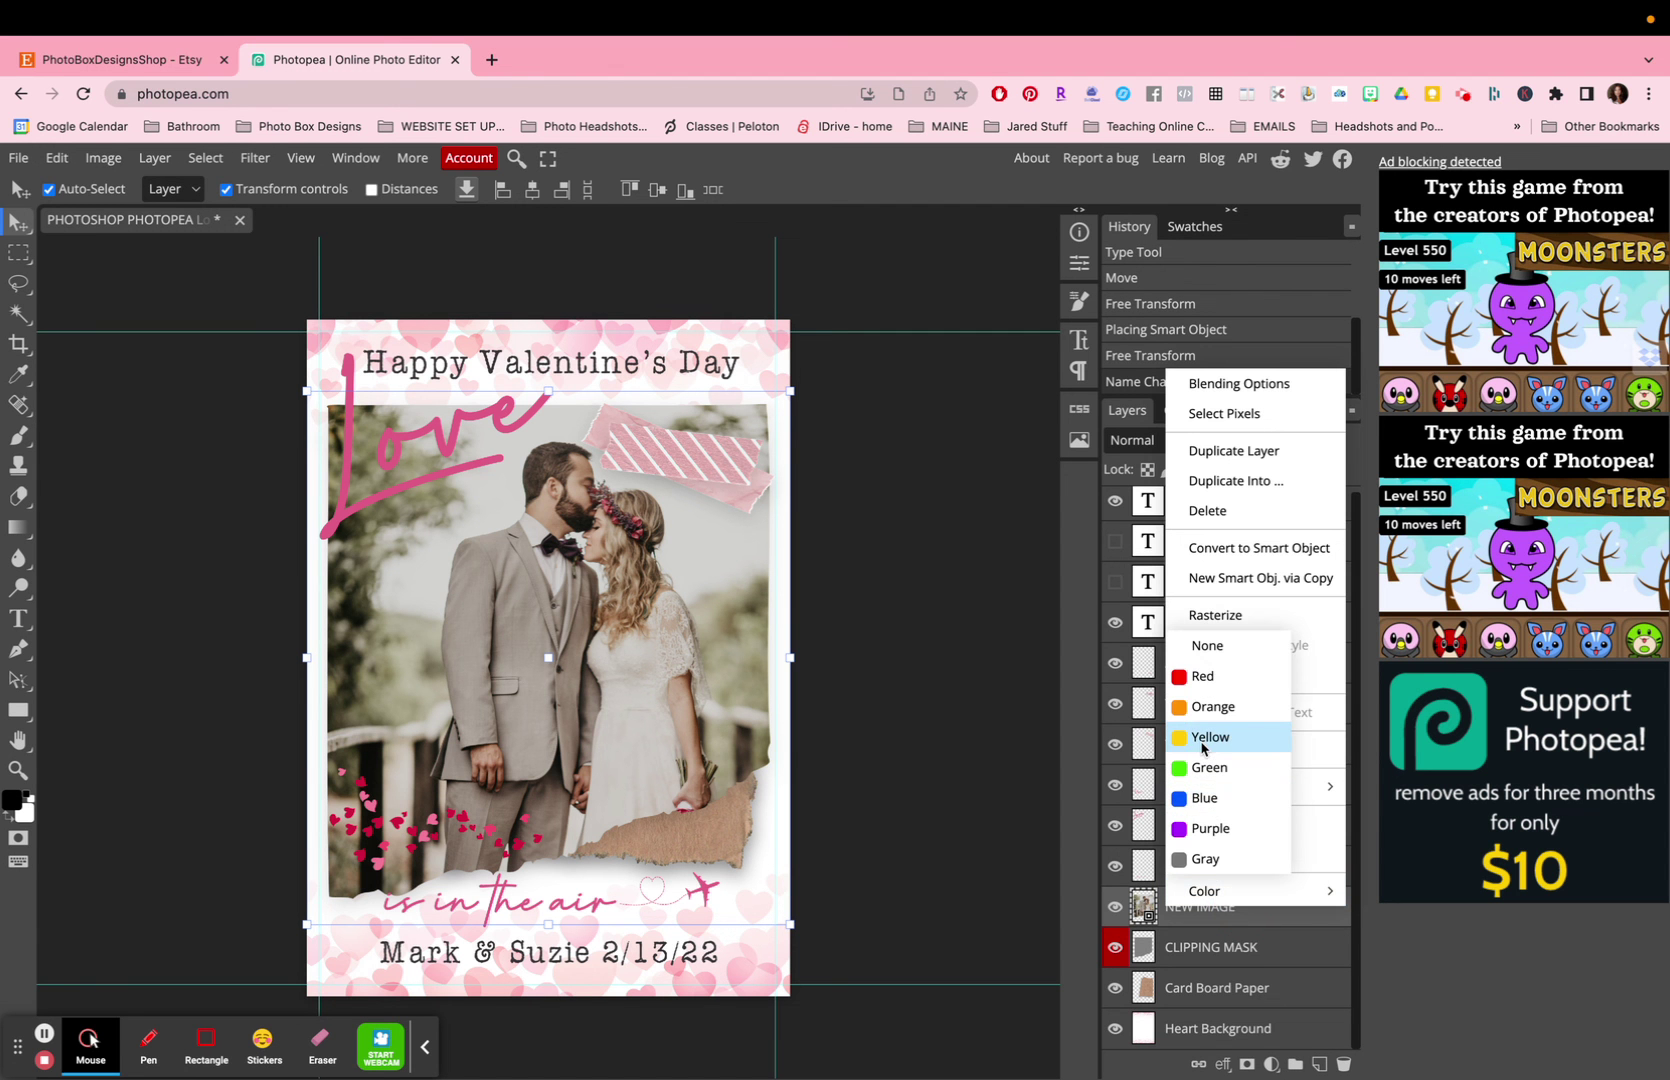
pyautogui.click(1205, 707)
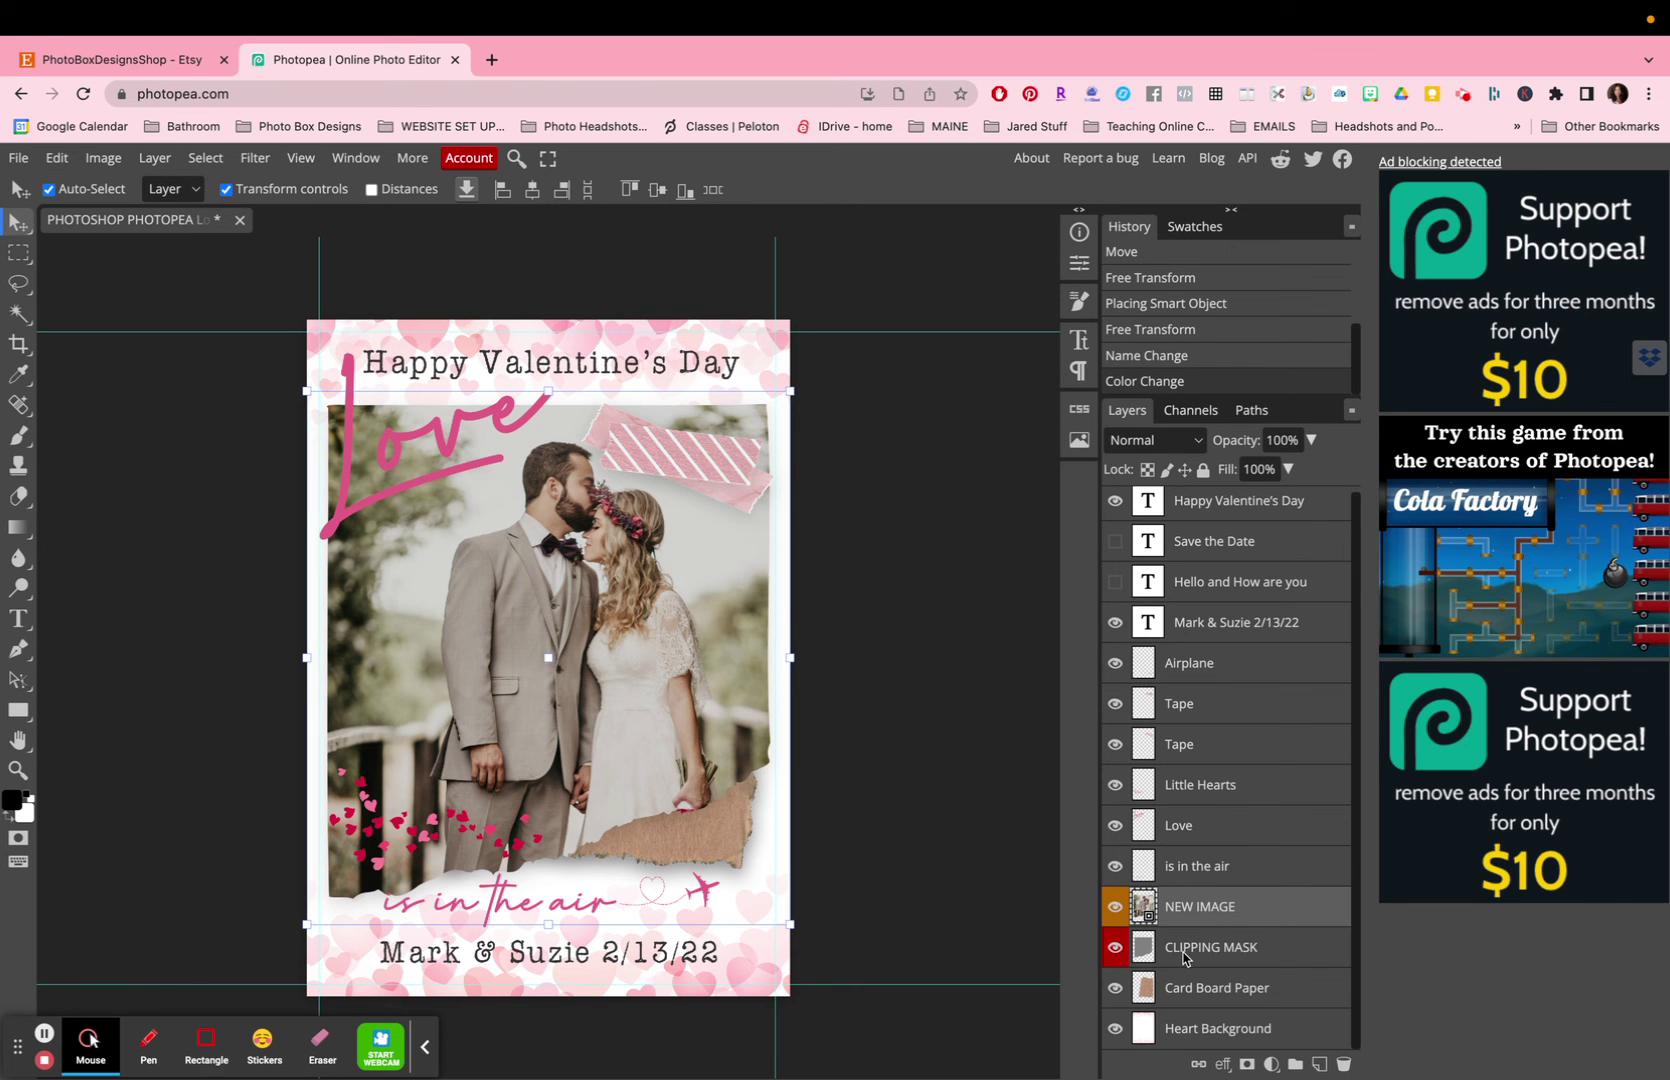
pyautogui.moveTo(501, 630)
pyautogui.mouseDown()
pyautogui.moveTo(518, 775)
pyautogui.moveTo(488, 605)
pyautogui.moveTo(511, 615)
pyautogui.moveTo(497, 625)
pyautogui.mouseUp()
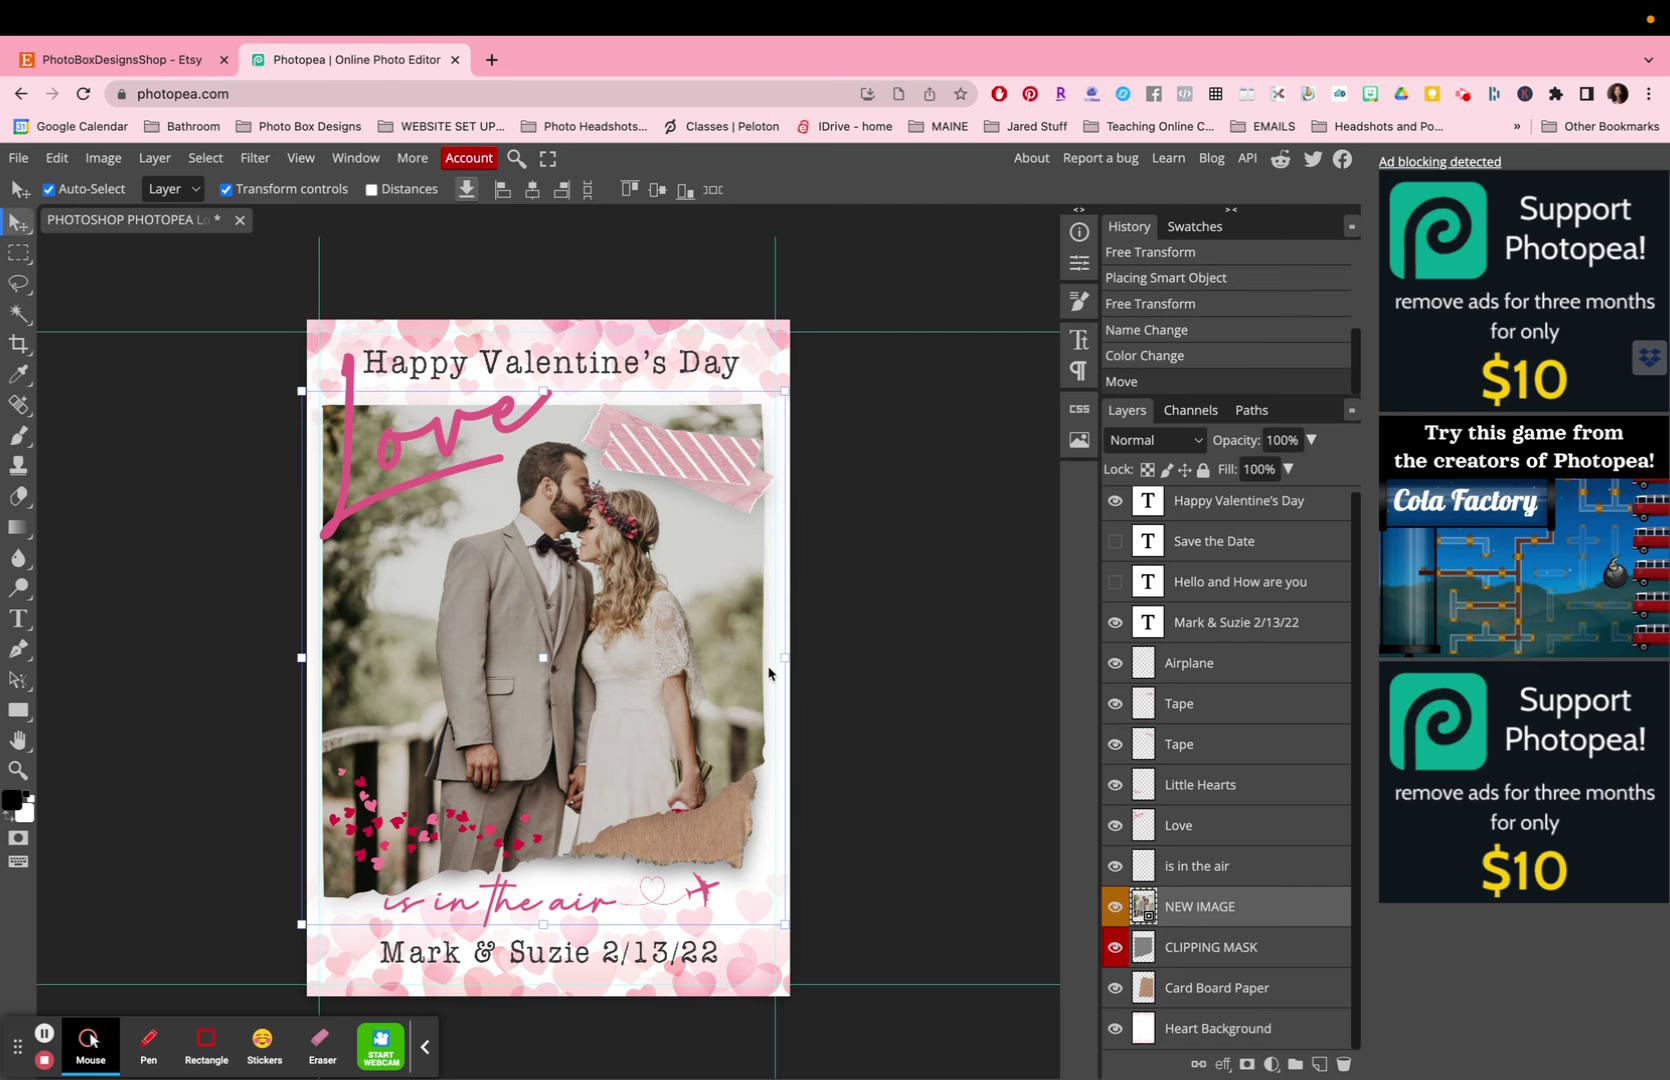
# Clip the NEW IMAGE photo to the grey frame shape and shift it down inside the frame.
pyautogui.click(1205, 912)
pyautogui.rightClick(1228, 909)
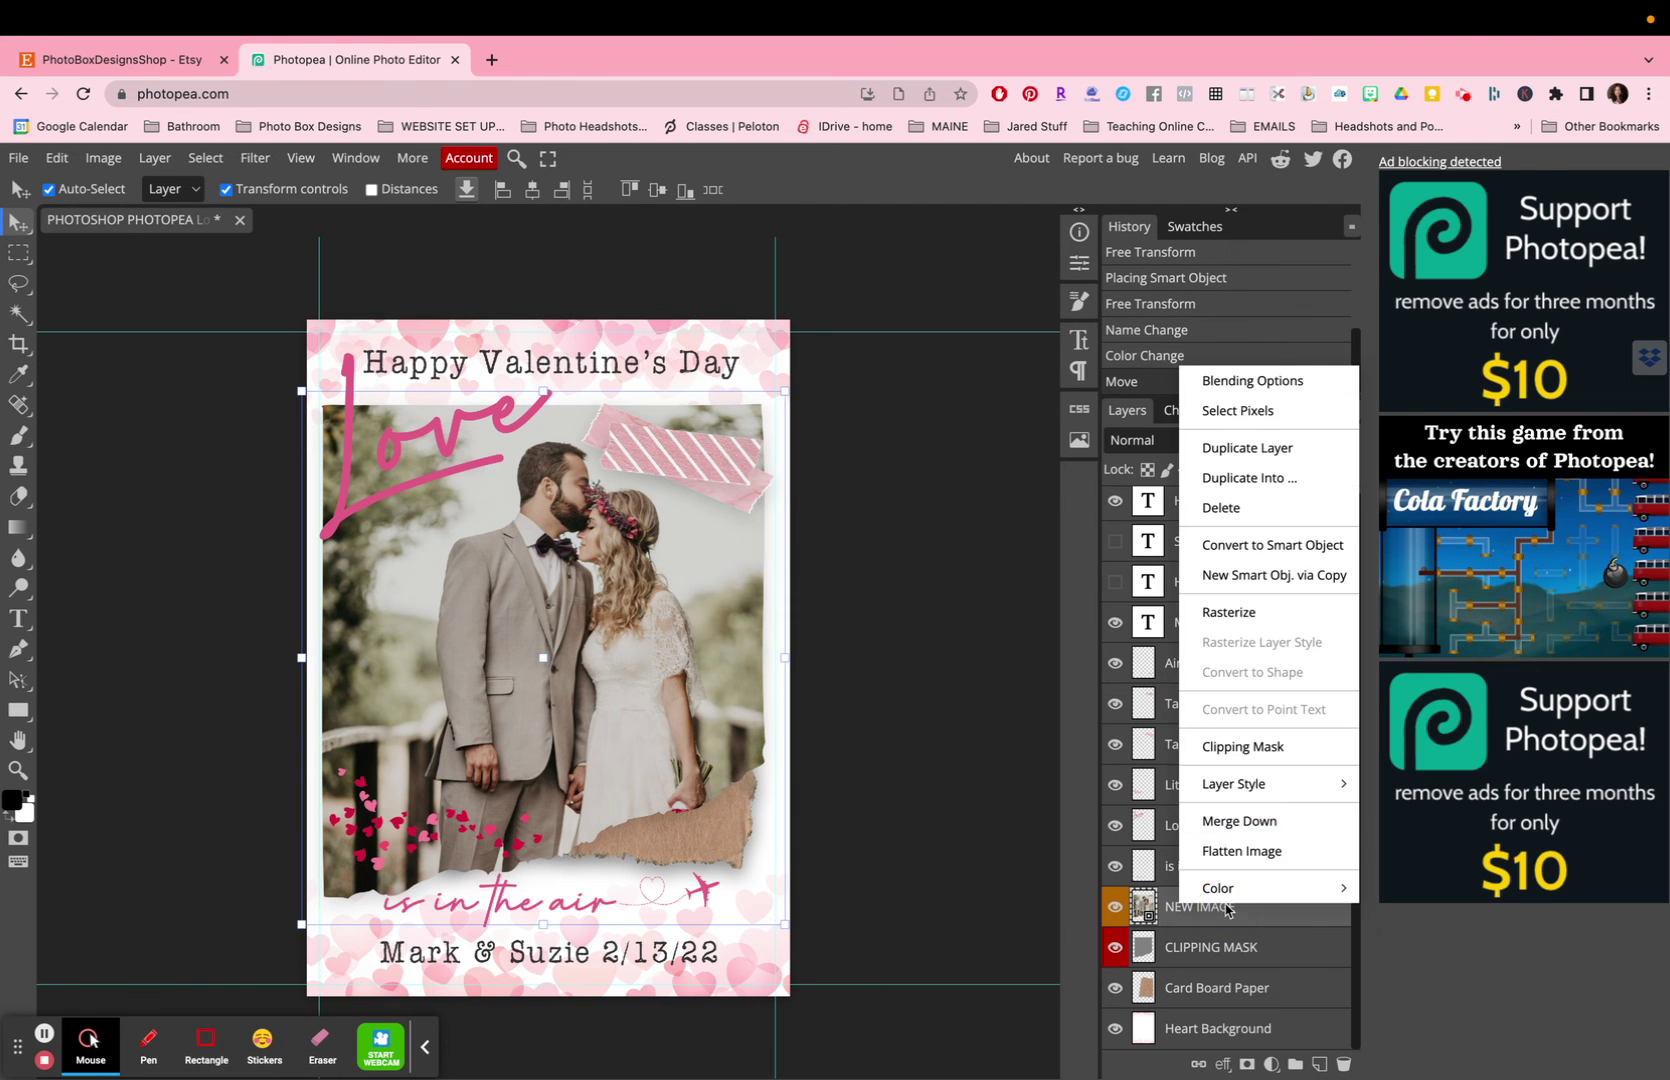
pyautogui.click(1230, 748)
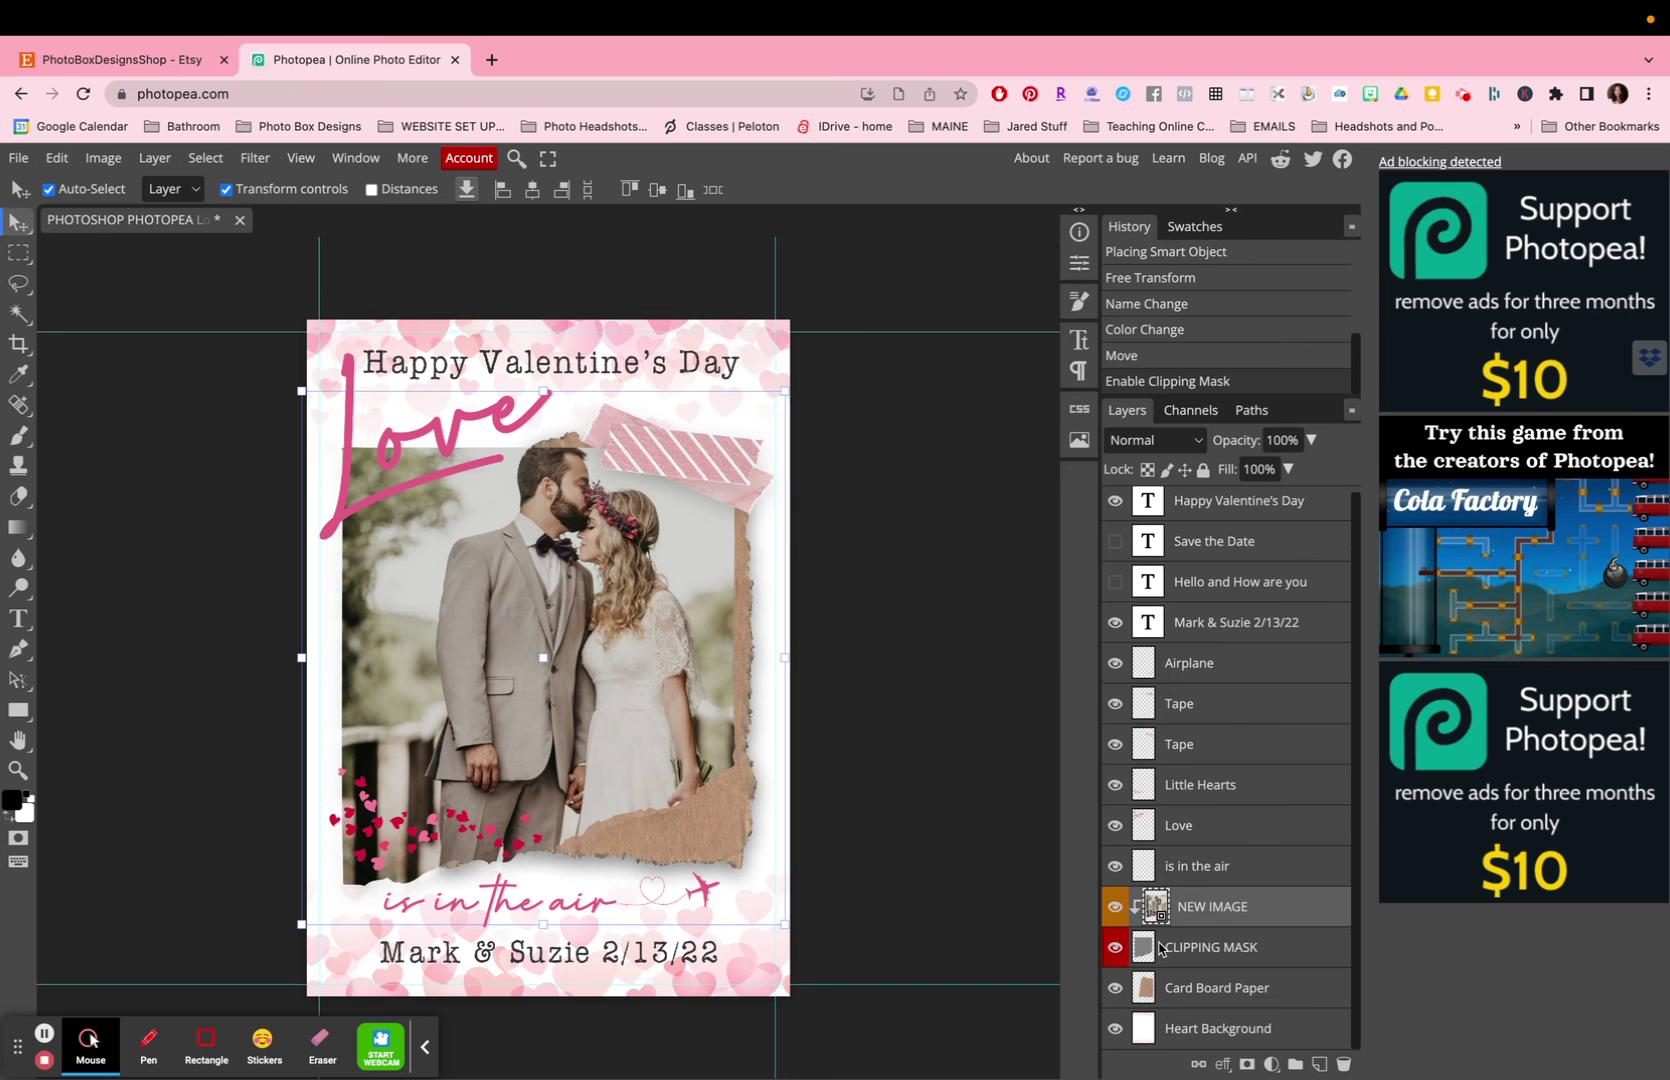
pyautogui.moveTo(570, 676)
pyautogui.mouseDown()
pyautogui.moveTo(555, 700)
pyautogui.moveTo(503, 708)
pyautogui.moveTo(615, 718)
pyautogui.moveTo(510, 705)
pyautogui.moveTo(555, 699)
pyautogui.mouseUp()
# Nudge the right guide left, then scale the couple photo to about 67% and shift it left.
pyautogui.moveTo(773, 428); pyautogui.dragTo(769, 412)
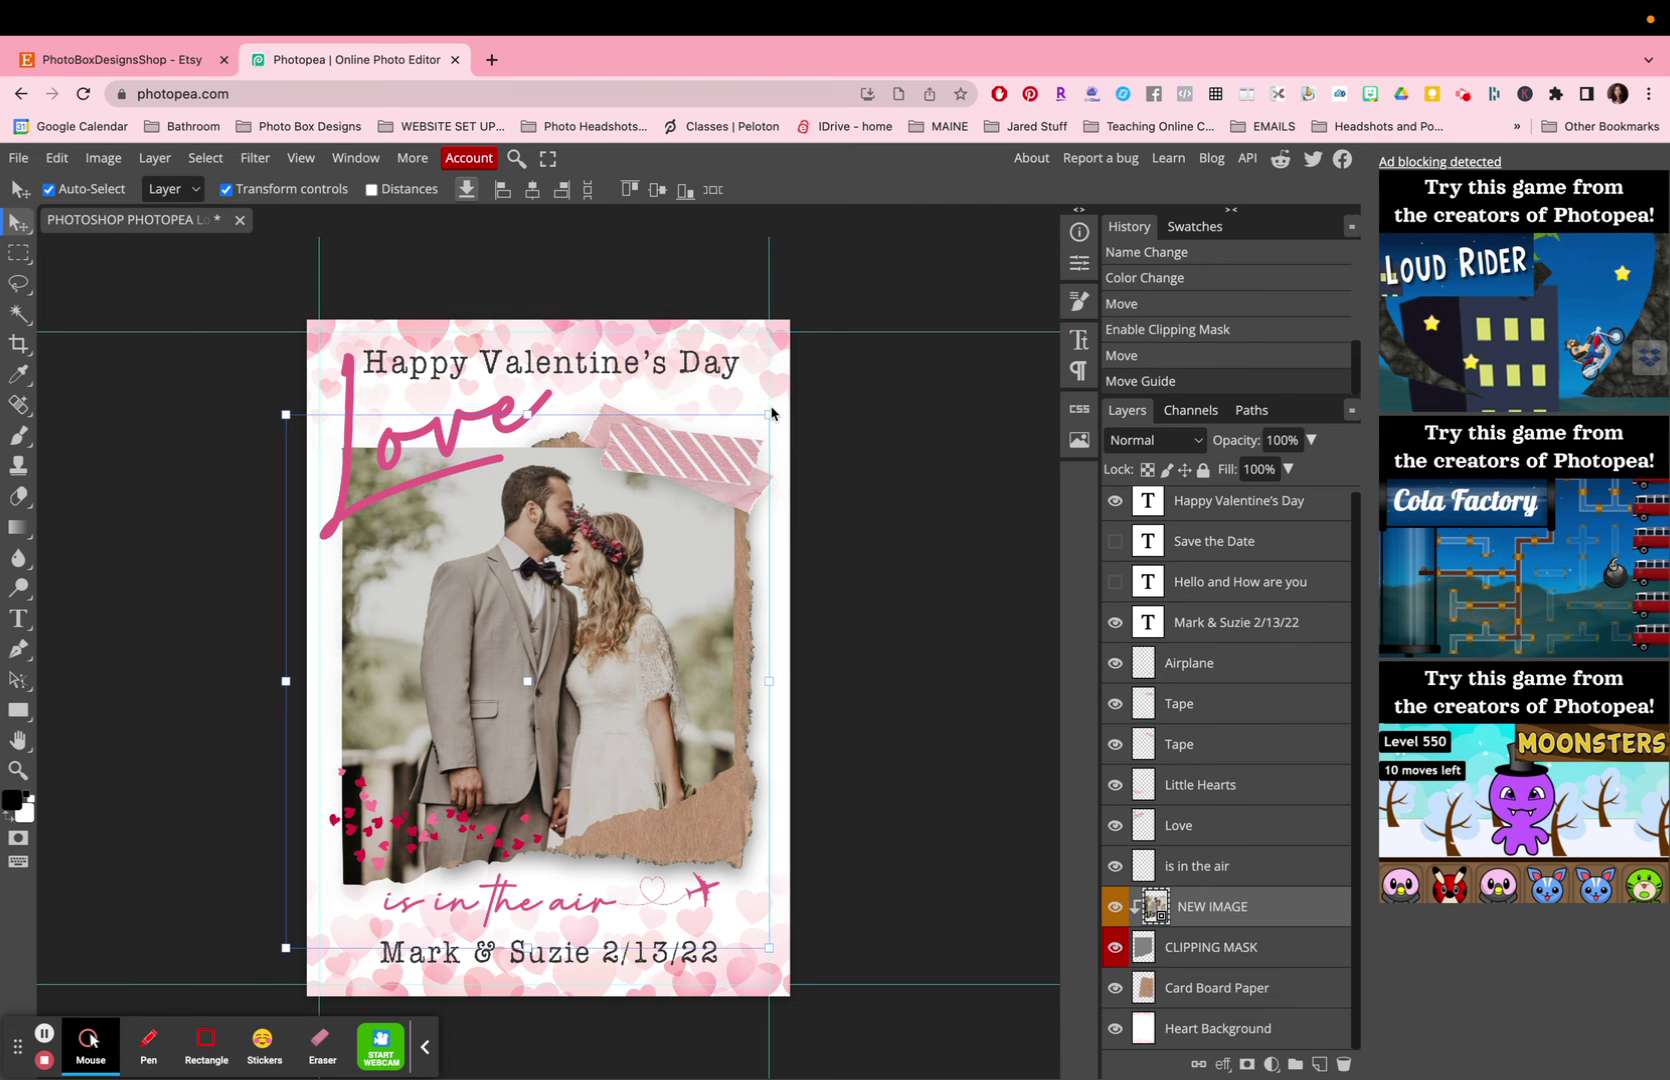
pyautogui.moveTo(768, 950); pyautogui.dragTo(863, 1052)
pyautogui.moveTo(595, 718); pyautogui.dragTo(534, 711)
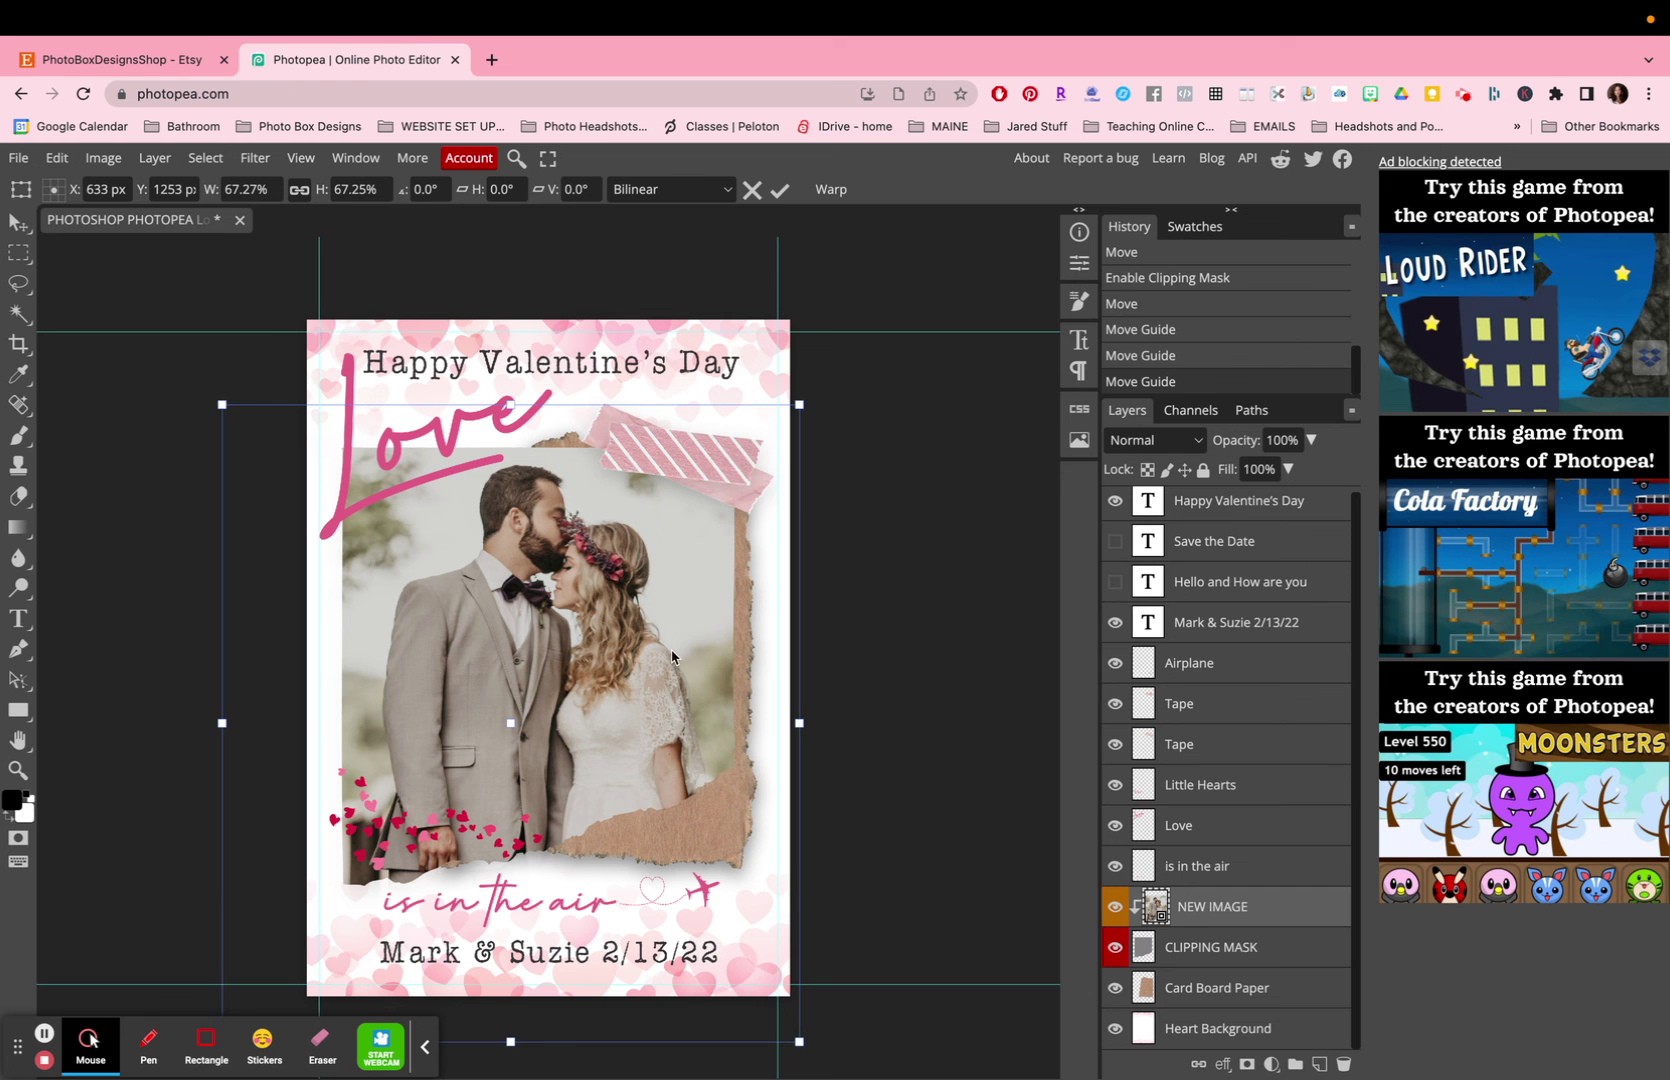
pyautogui.click(779, 190)
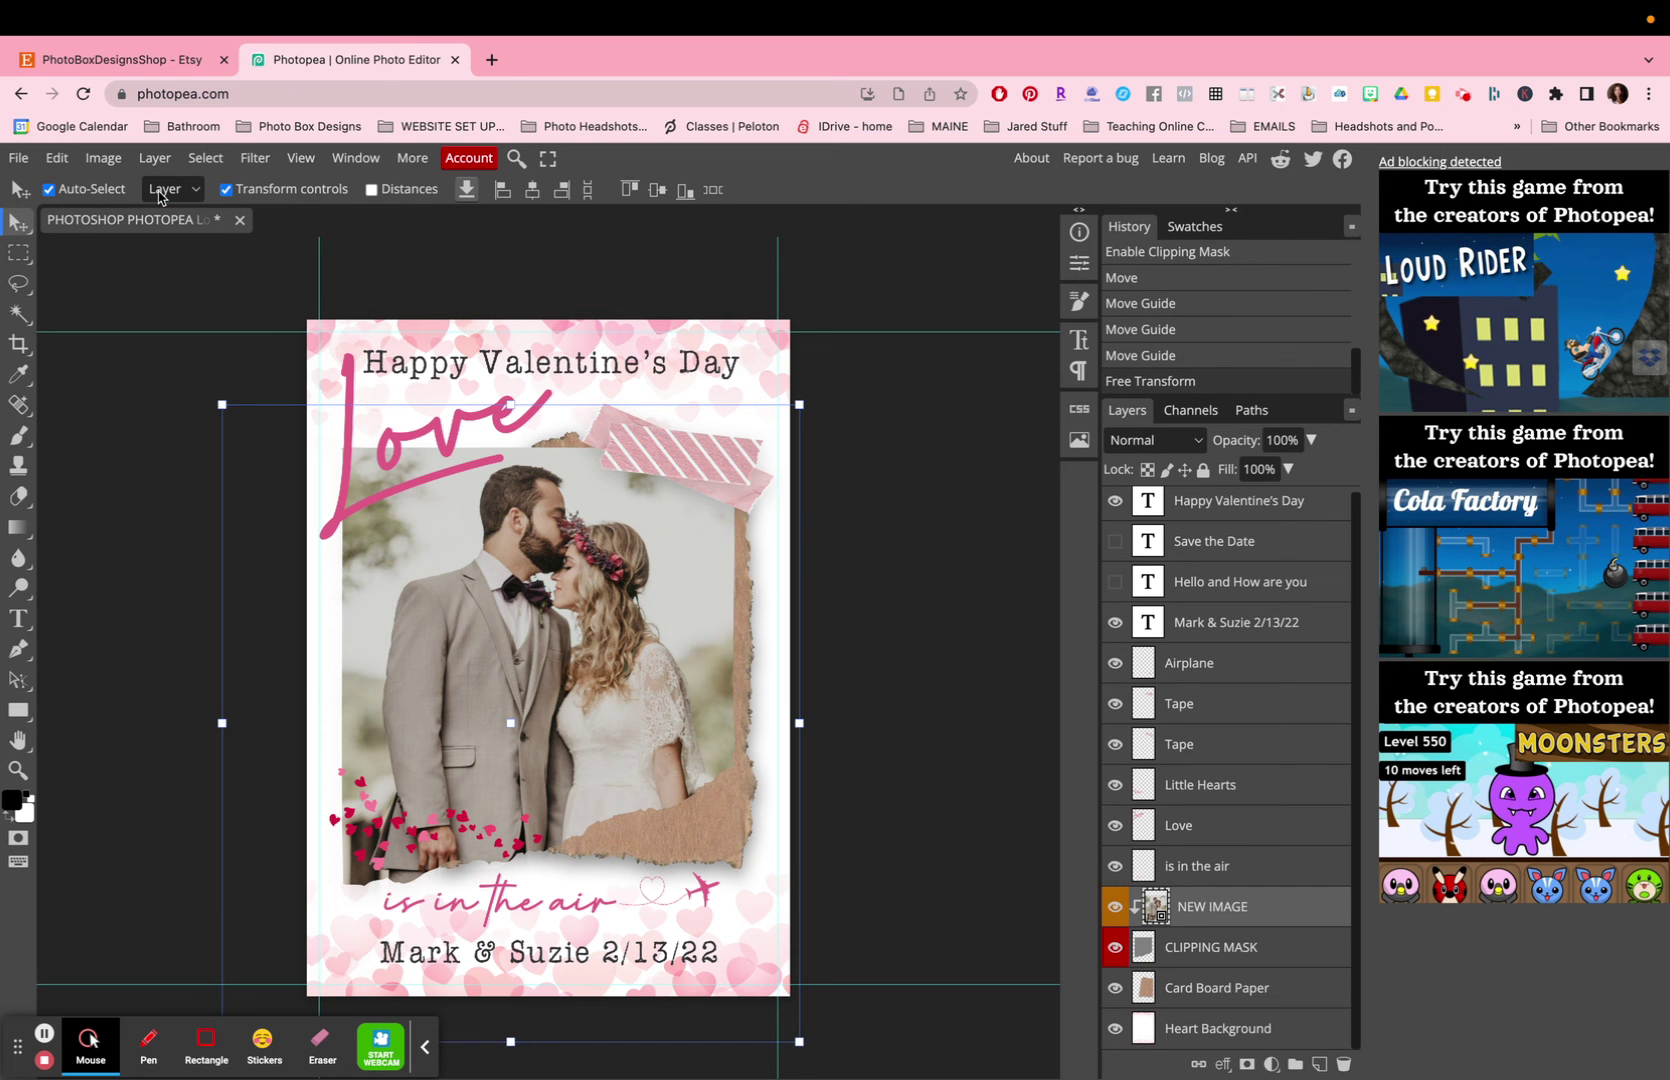
# Release the photo's clipping mask, move NEW IMAGE between the Tape layers, and re-clip it.
pyautogui.rightClick(1202, 918)
pyautogui.click(1220, 754)
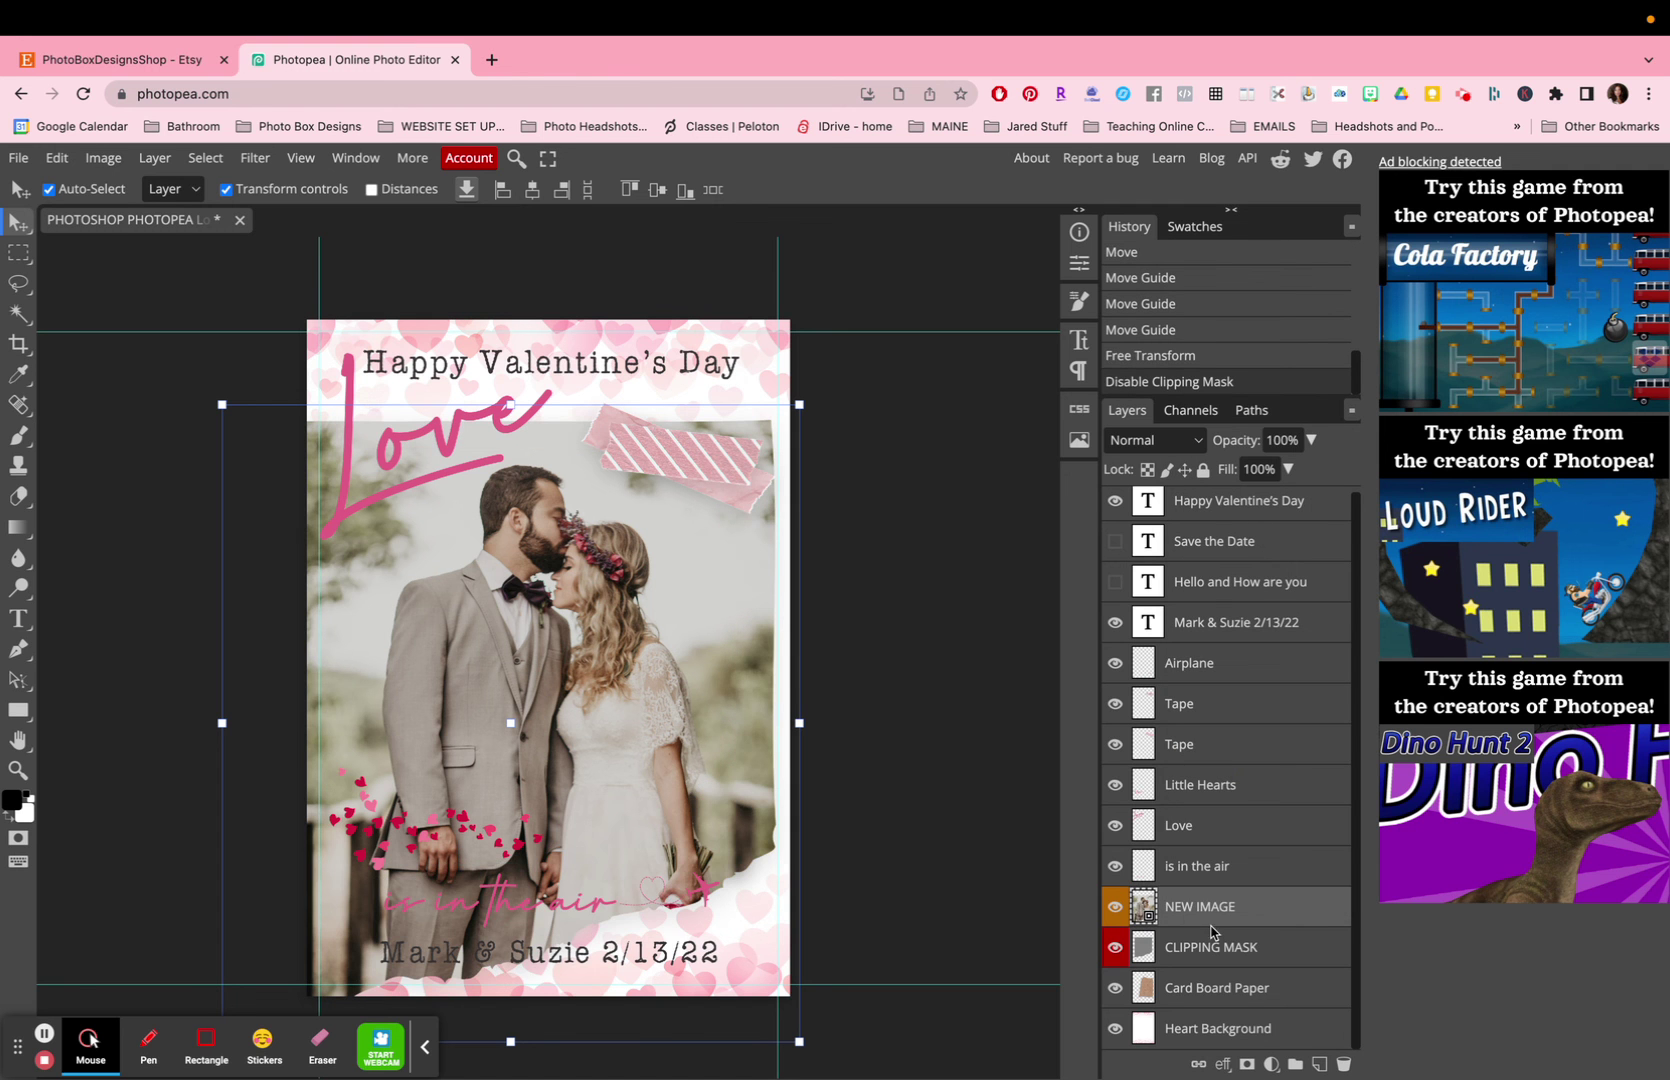
pyautogui.moveTo(1215, 917); pyautogui.dragTo(1205, 742)
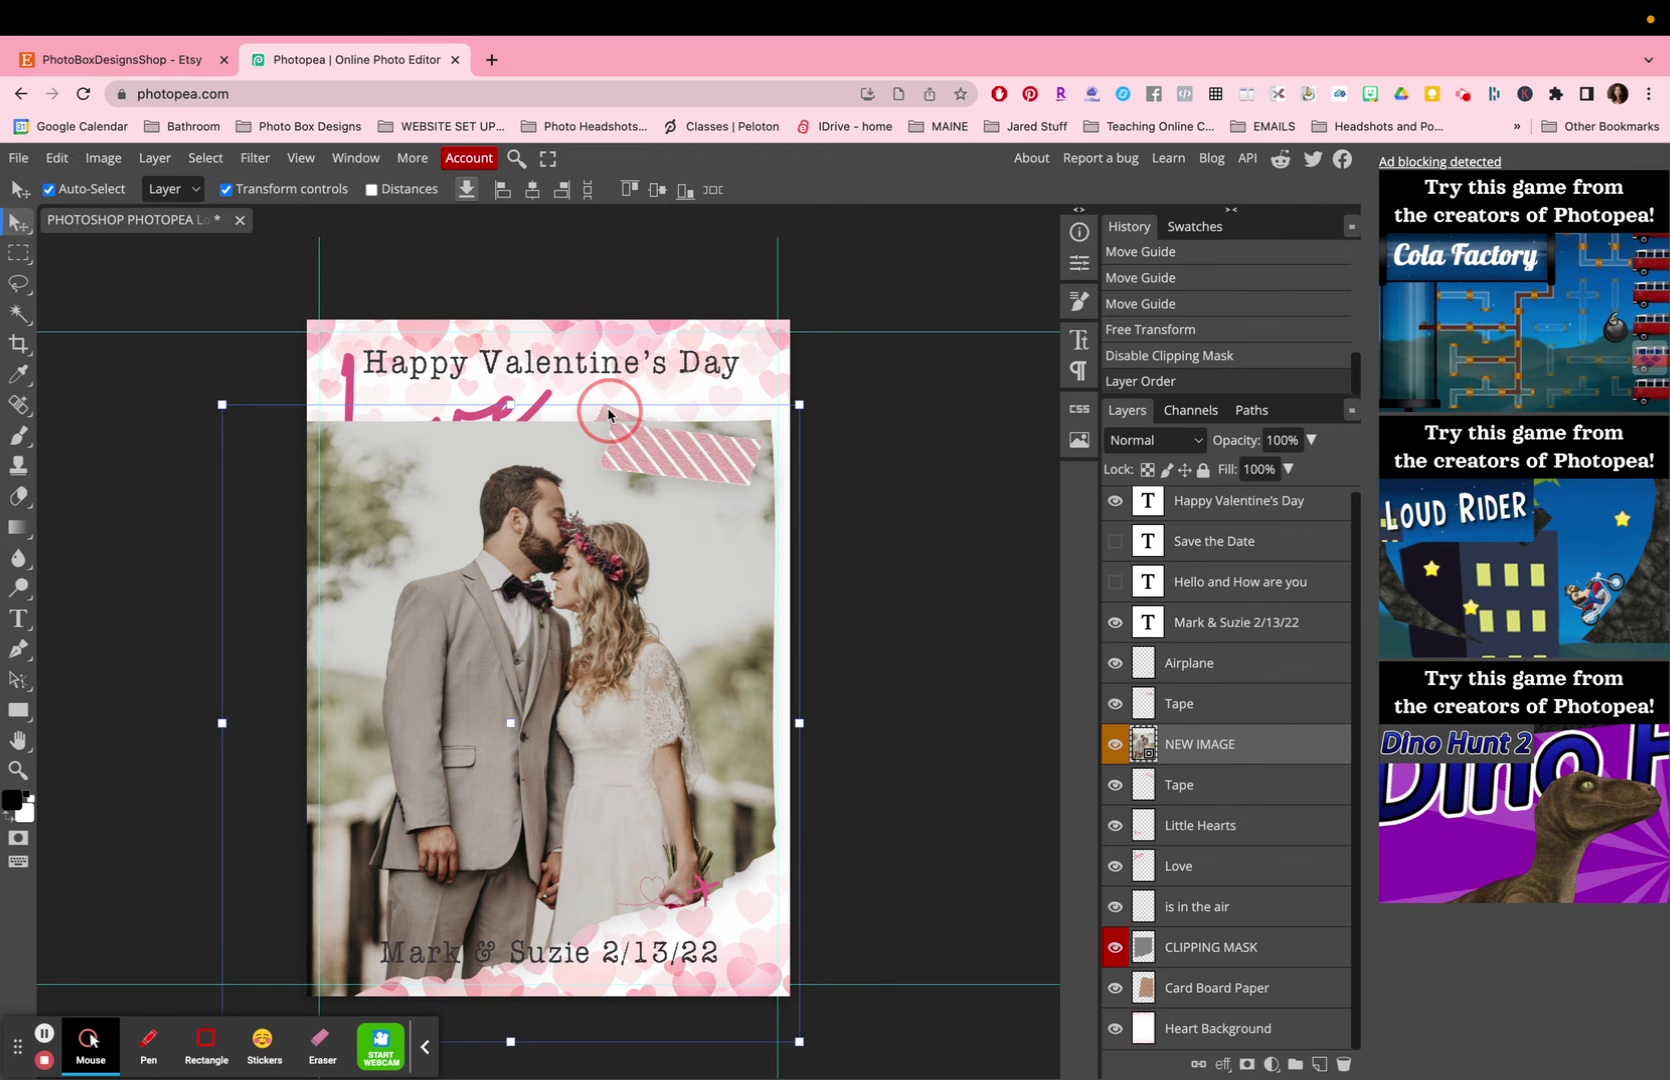
pyautogui.rightClick(1196, 750)
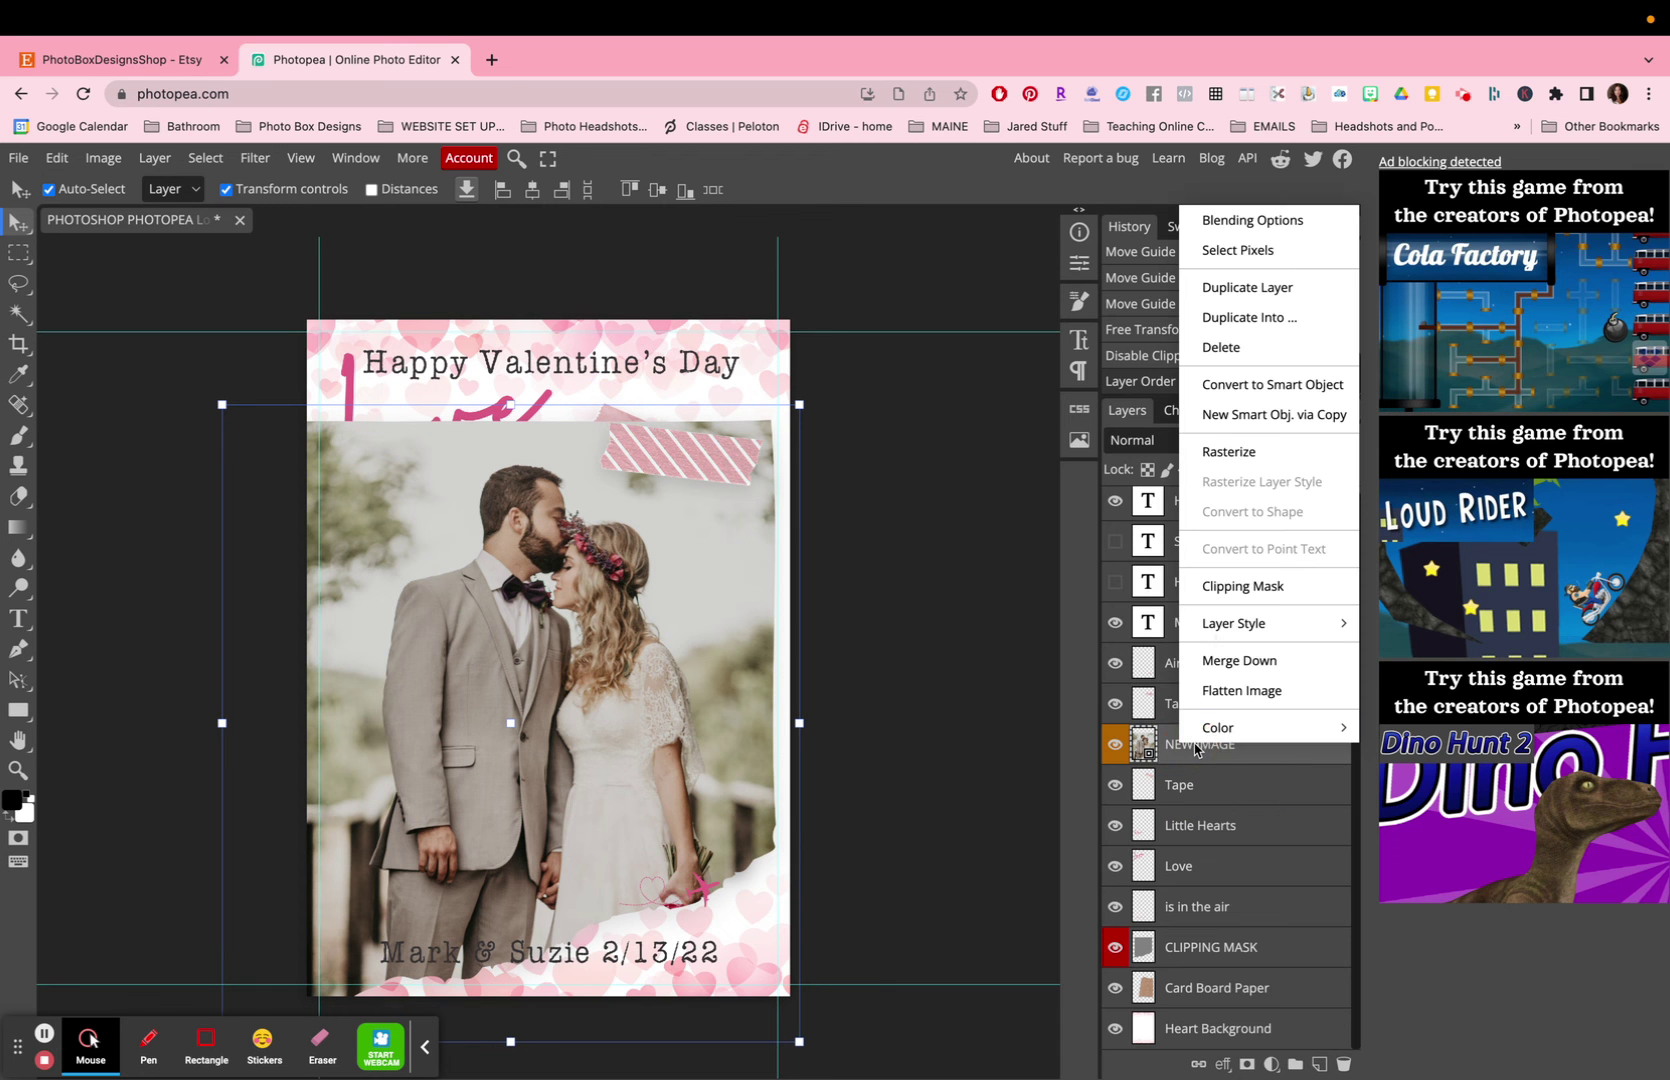
pyautogui.click(1219, 598)
# Move the photo up, return the pink tape to the frame corner, and restack NEW IMAGE above CLIPPING MASK.
pyautogui.moveTo(643, 475); pyautogui.dragTo(657, 600)
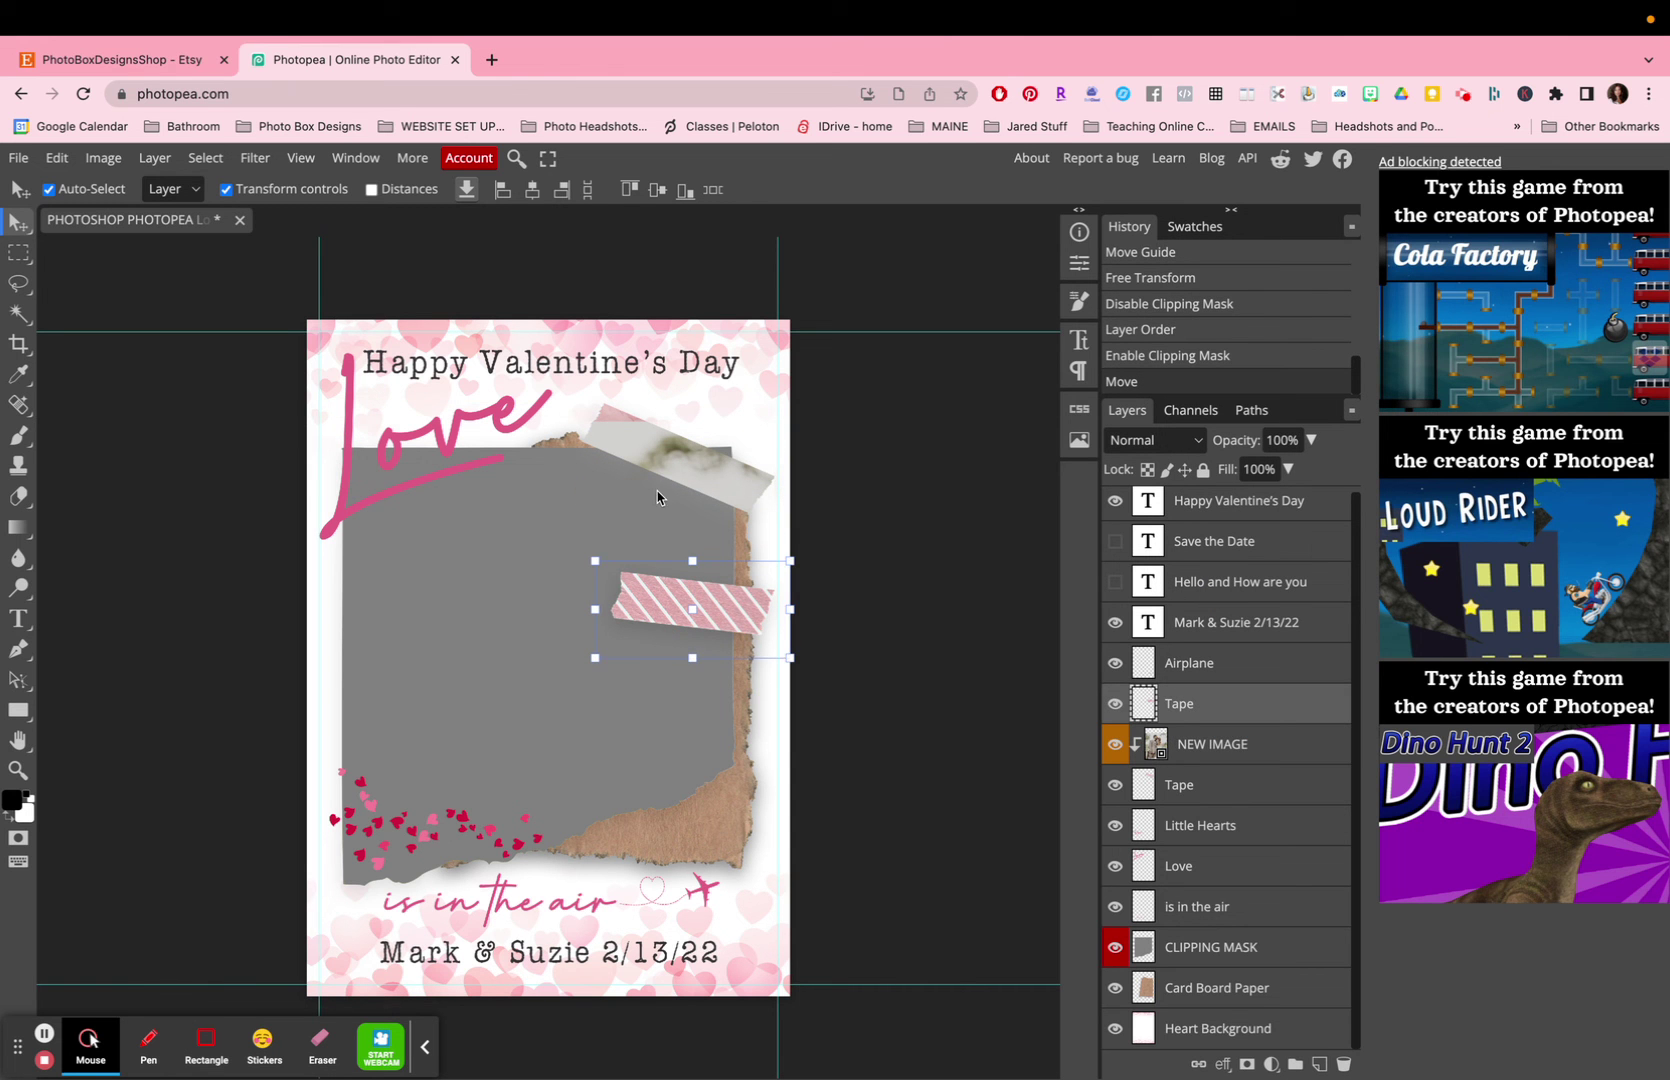
pyautogui.click(660, 461)
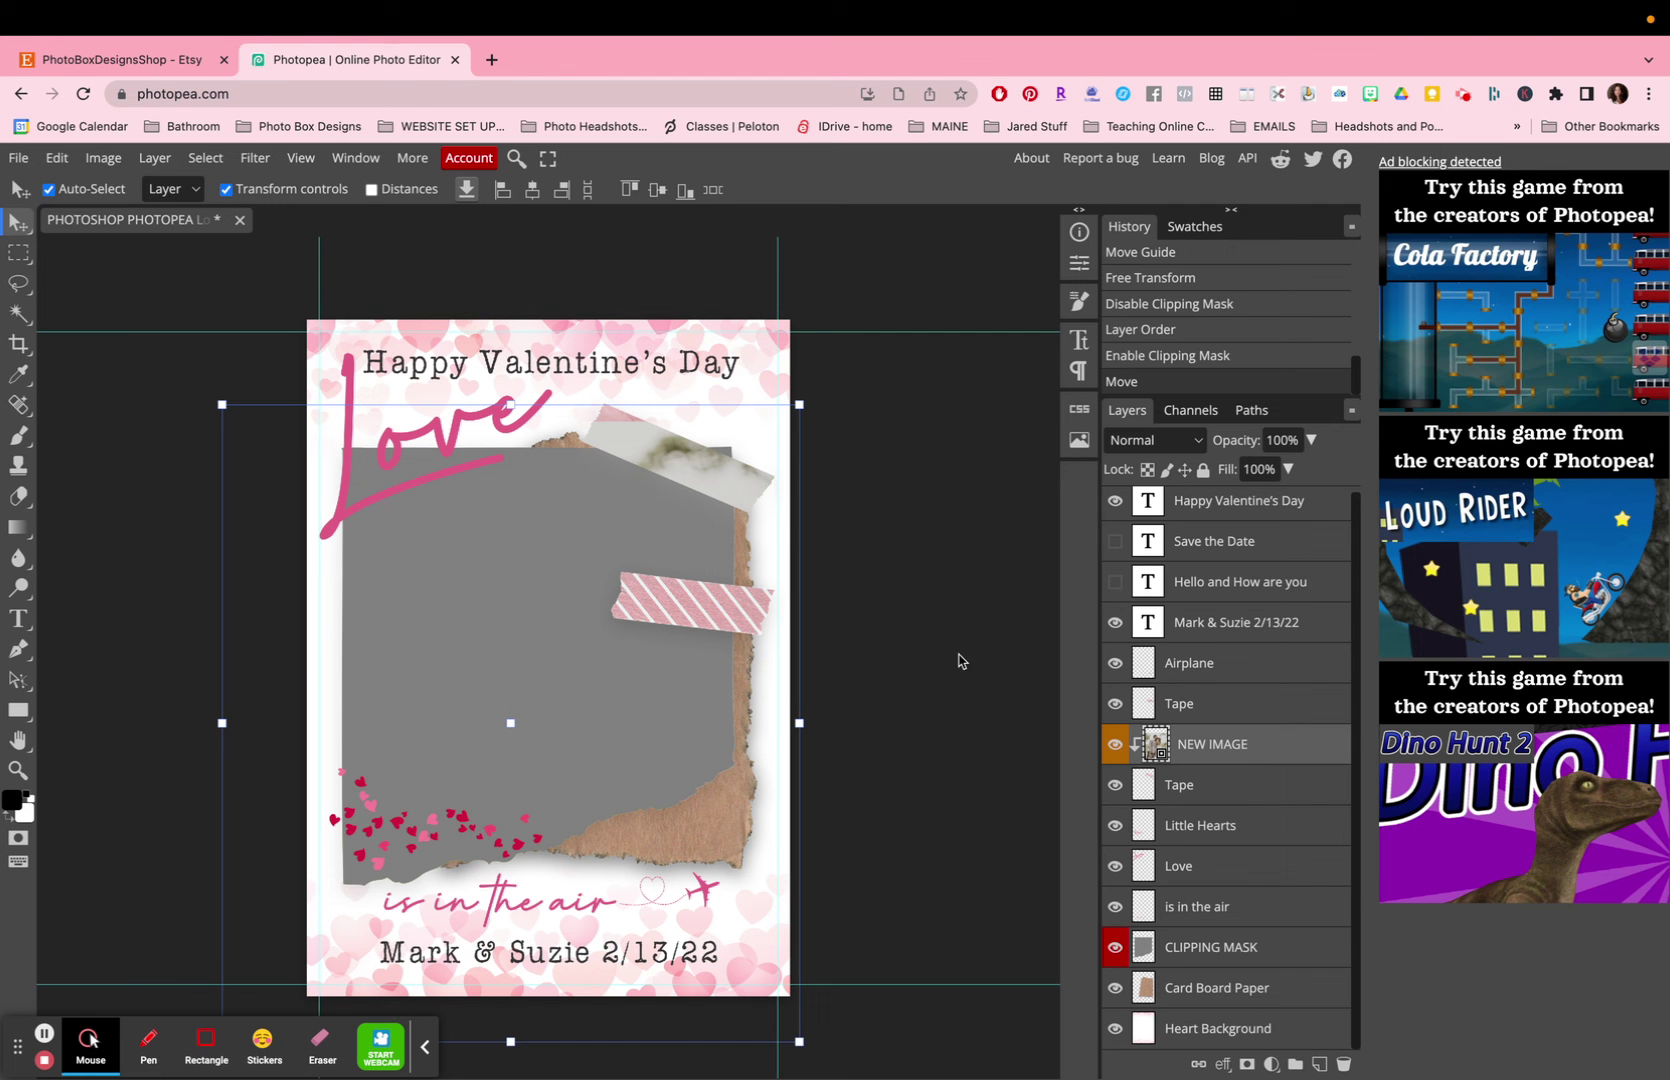
pyautogui.click(1115, 746)
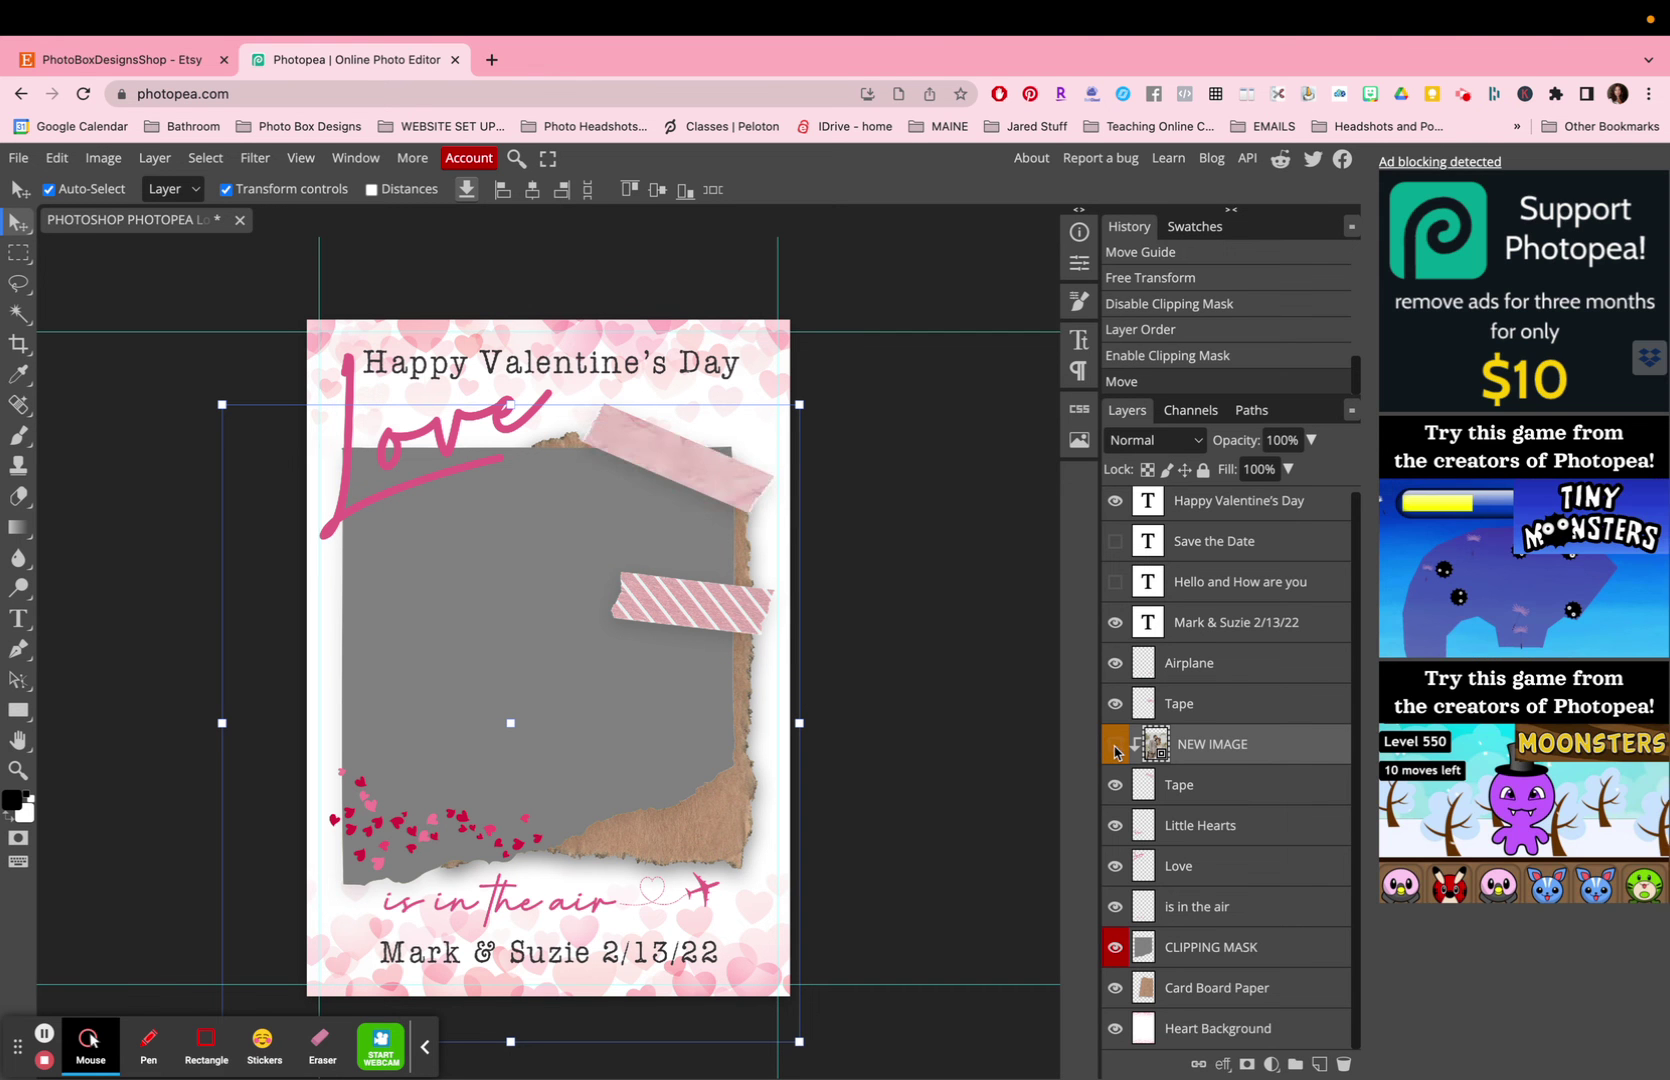
pyautogui.click(1115, 746)
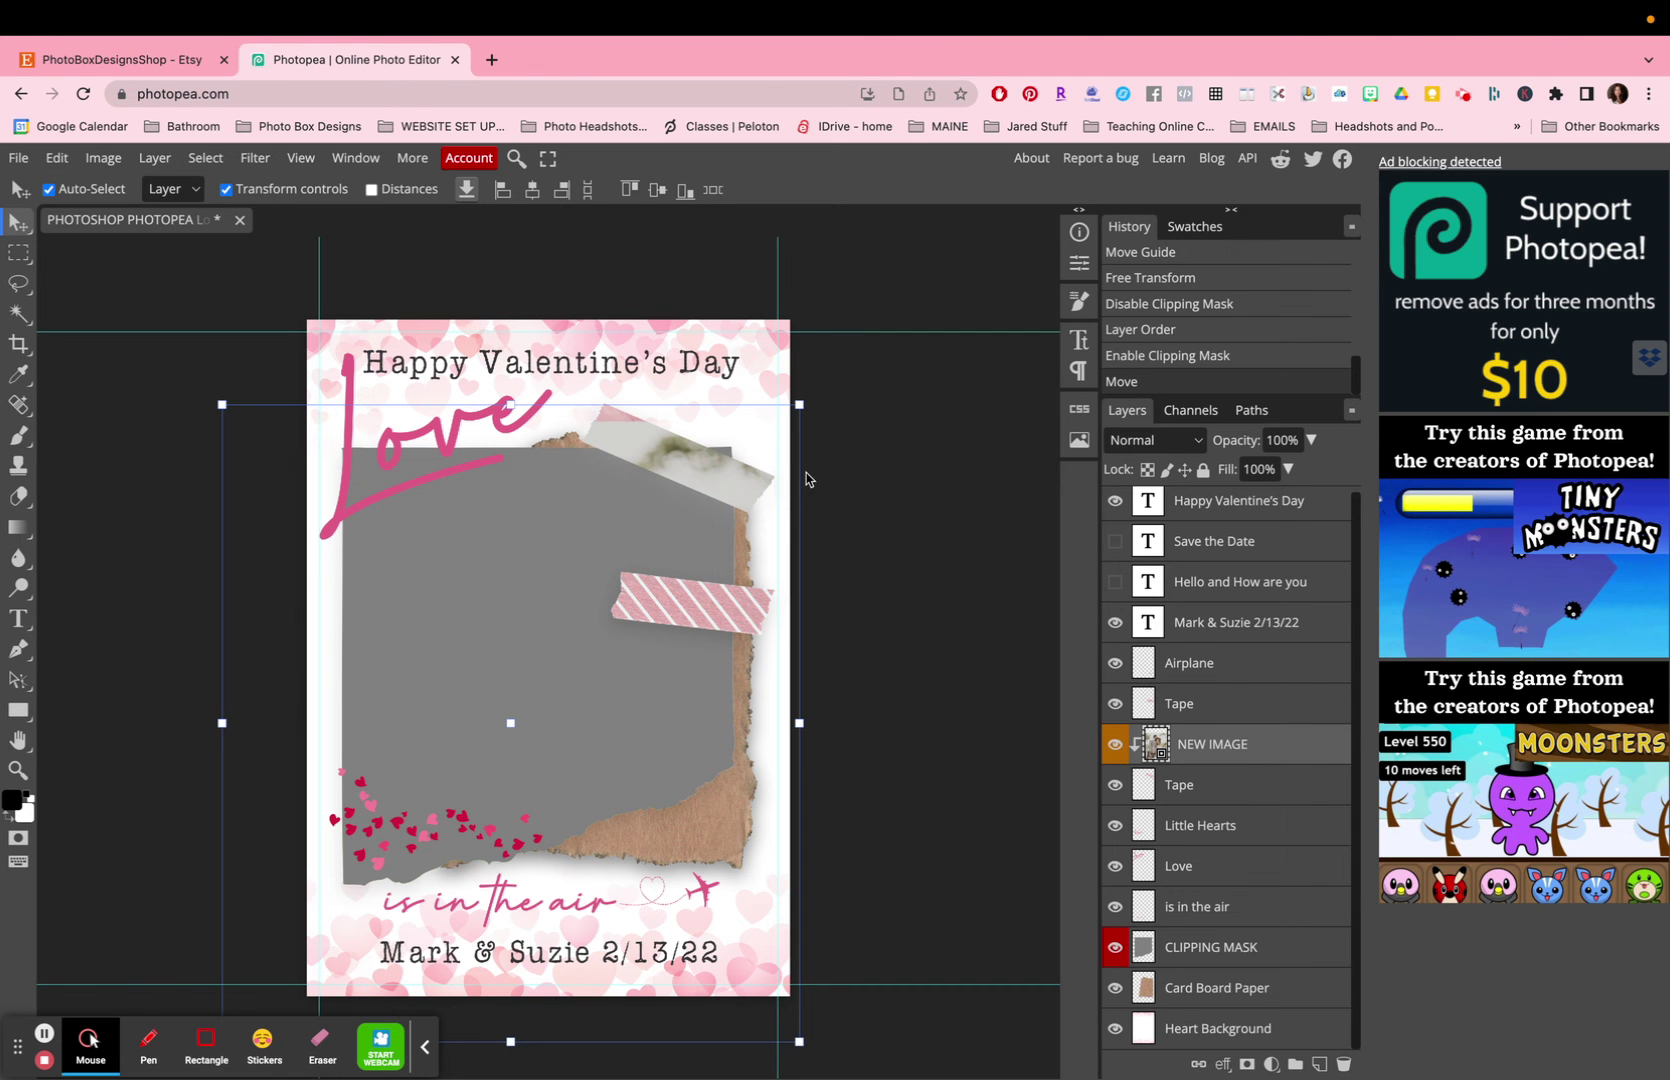
pyautogui.moveTo(703, 467); pyautogui.dragTo(811, 396)
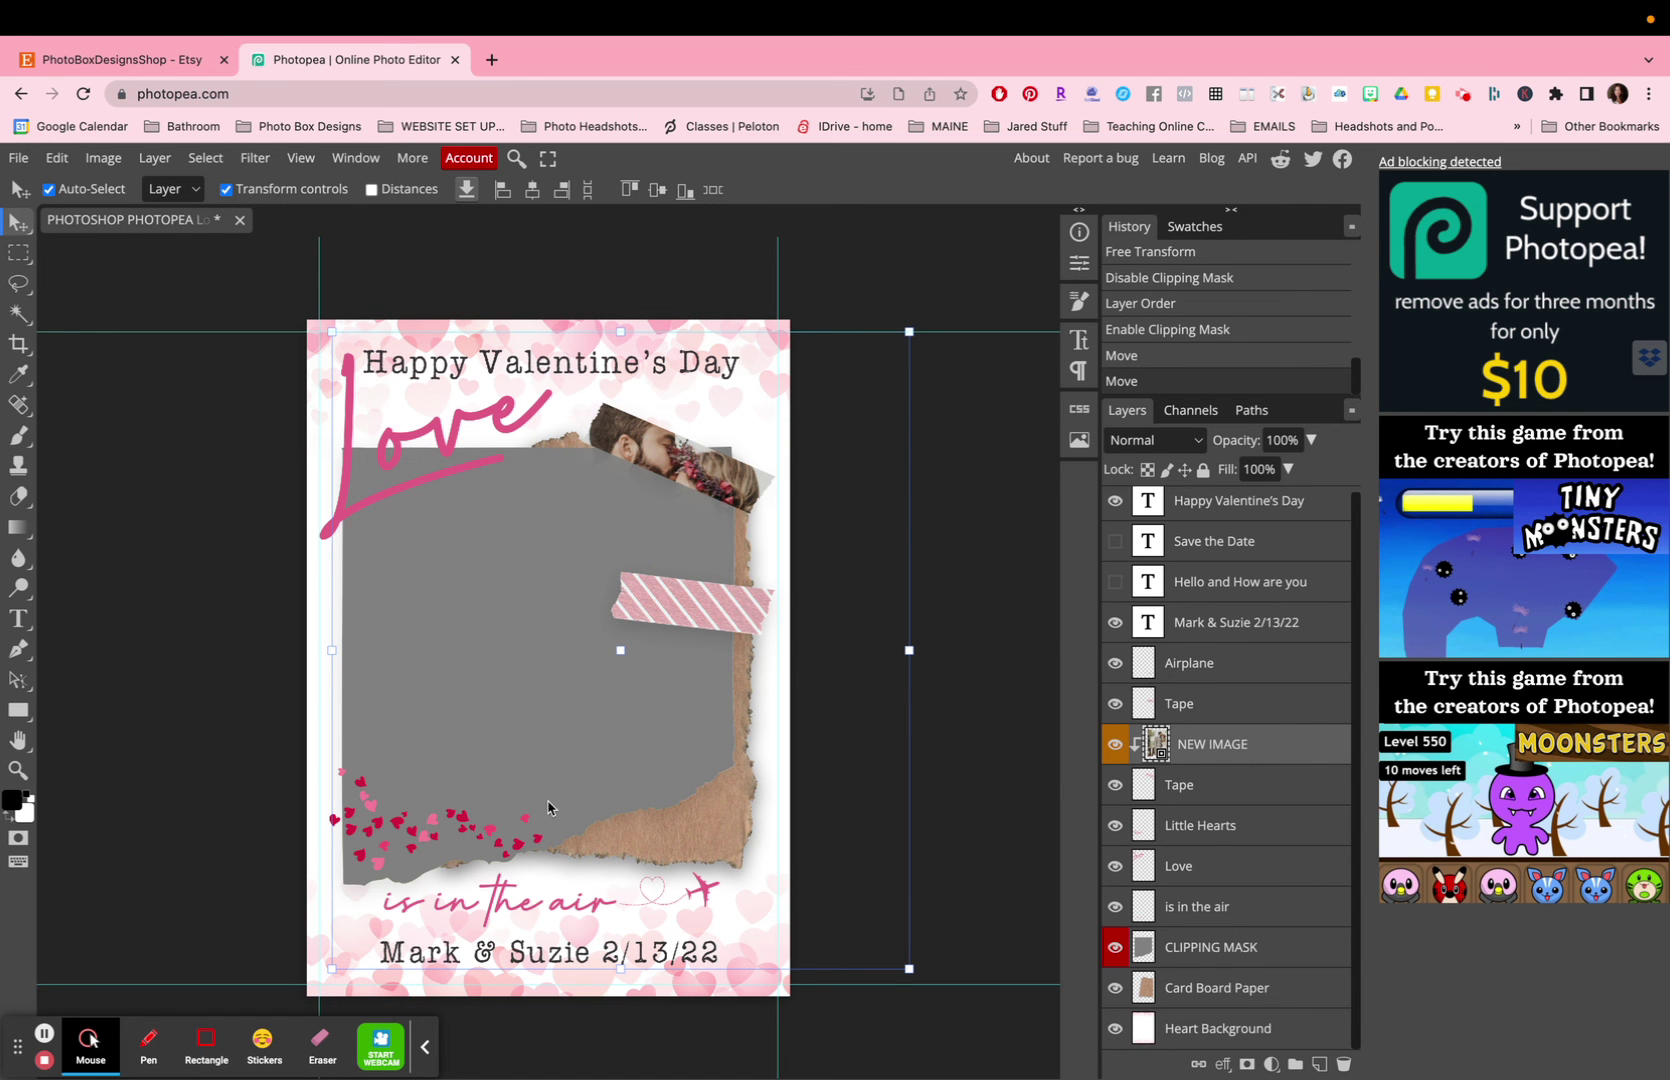
pyautogui.moveTo(692, 604); pyautogui.dragTo(681, 474)
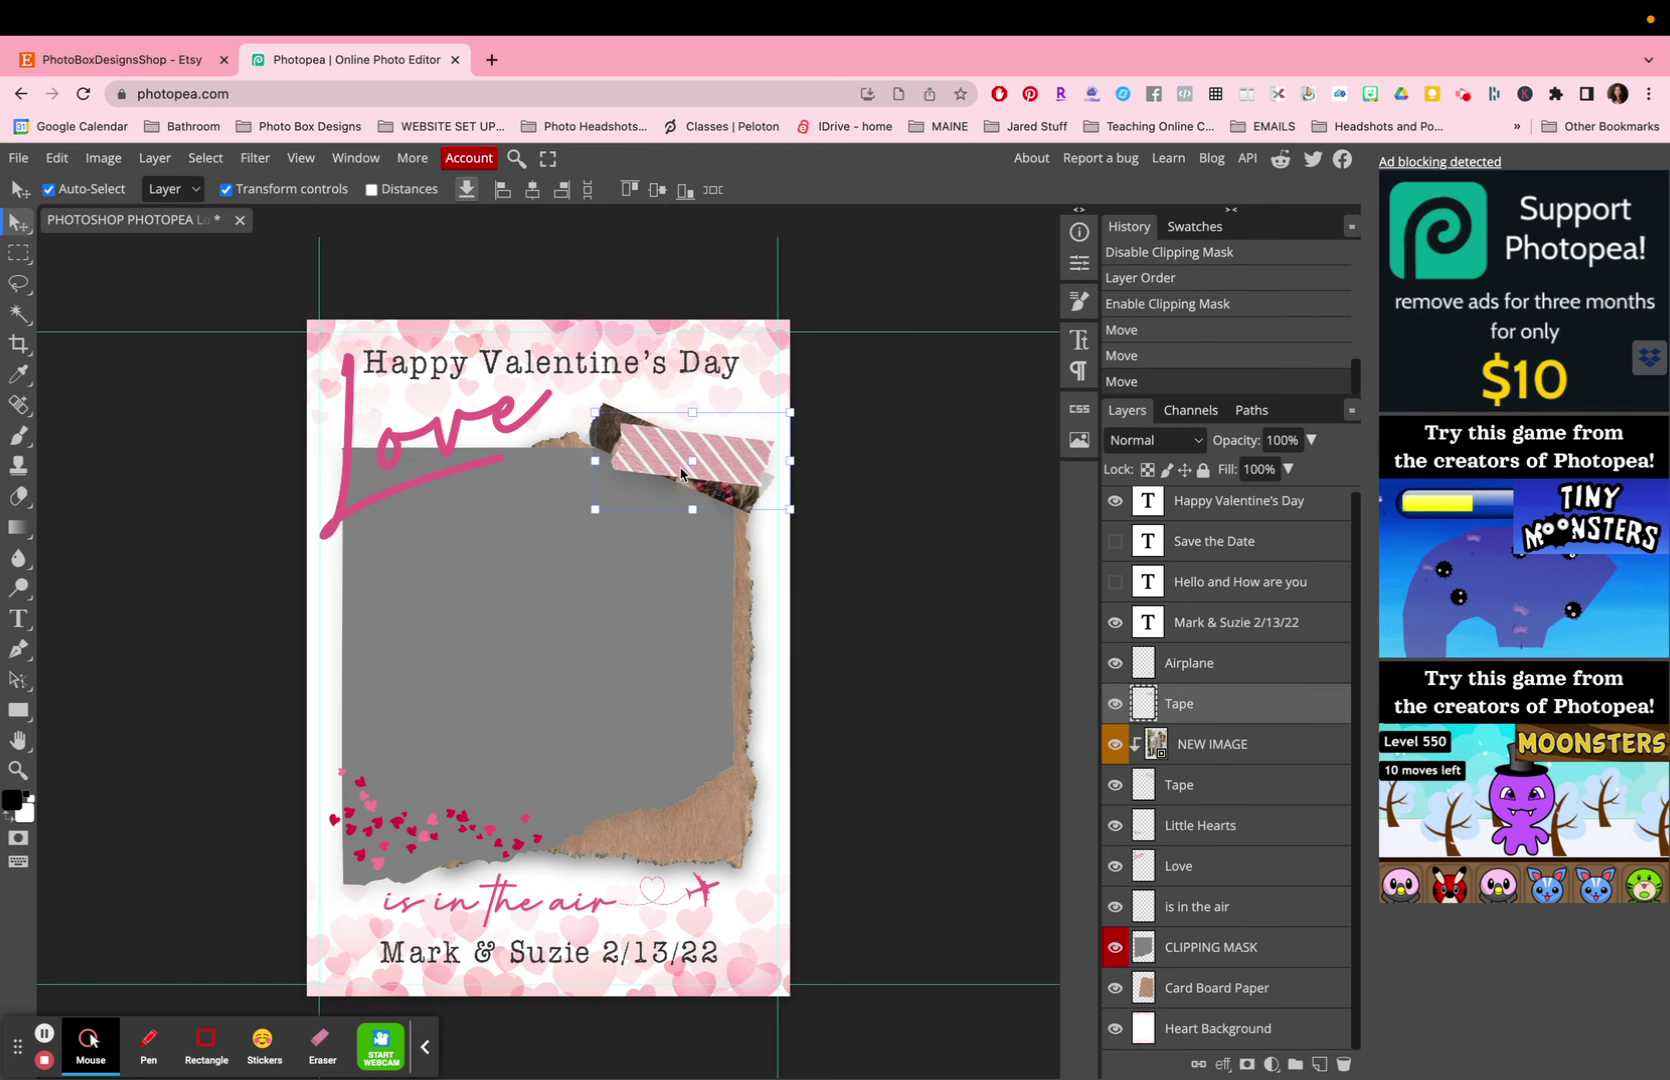
pyautogui.click(1236, 750)
pyautogui.moveTo(1267, 748); pyautogui.dragTo(1270, 936)
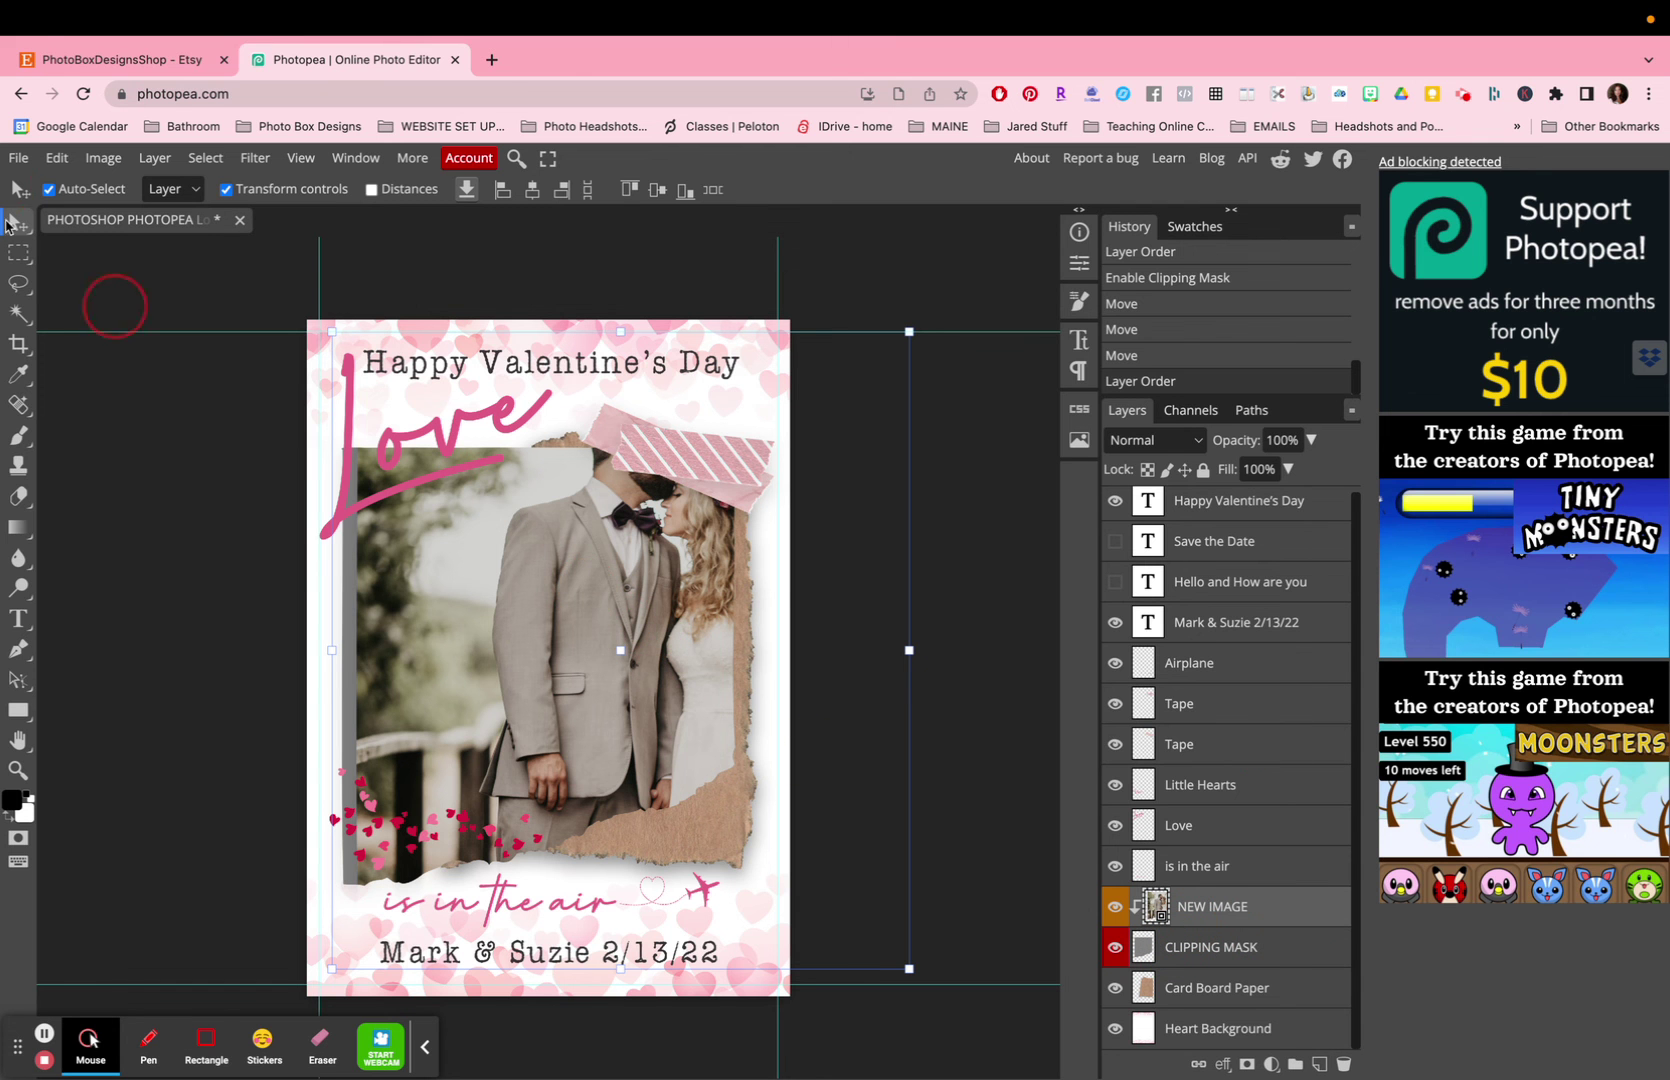
# Shift the couple photo around inside the torn-paper frame to center the pair.
pyautogui.moveTo(479, 611); pyautogui.dragTo(350, 698)
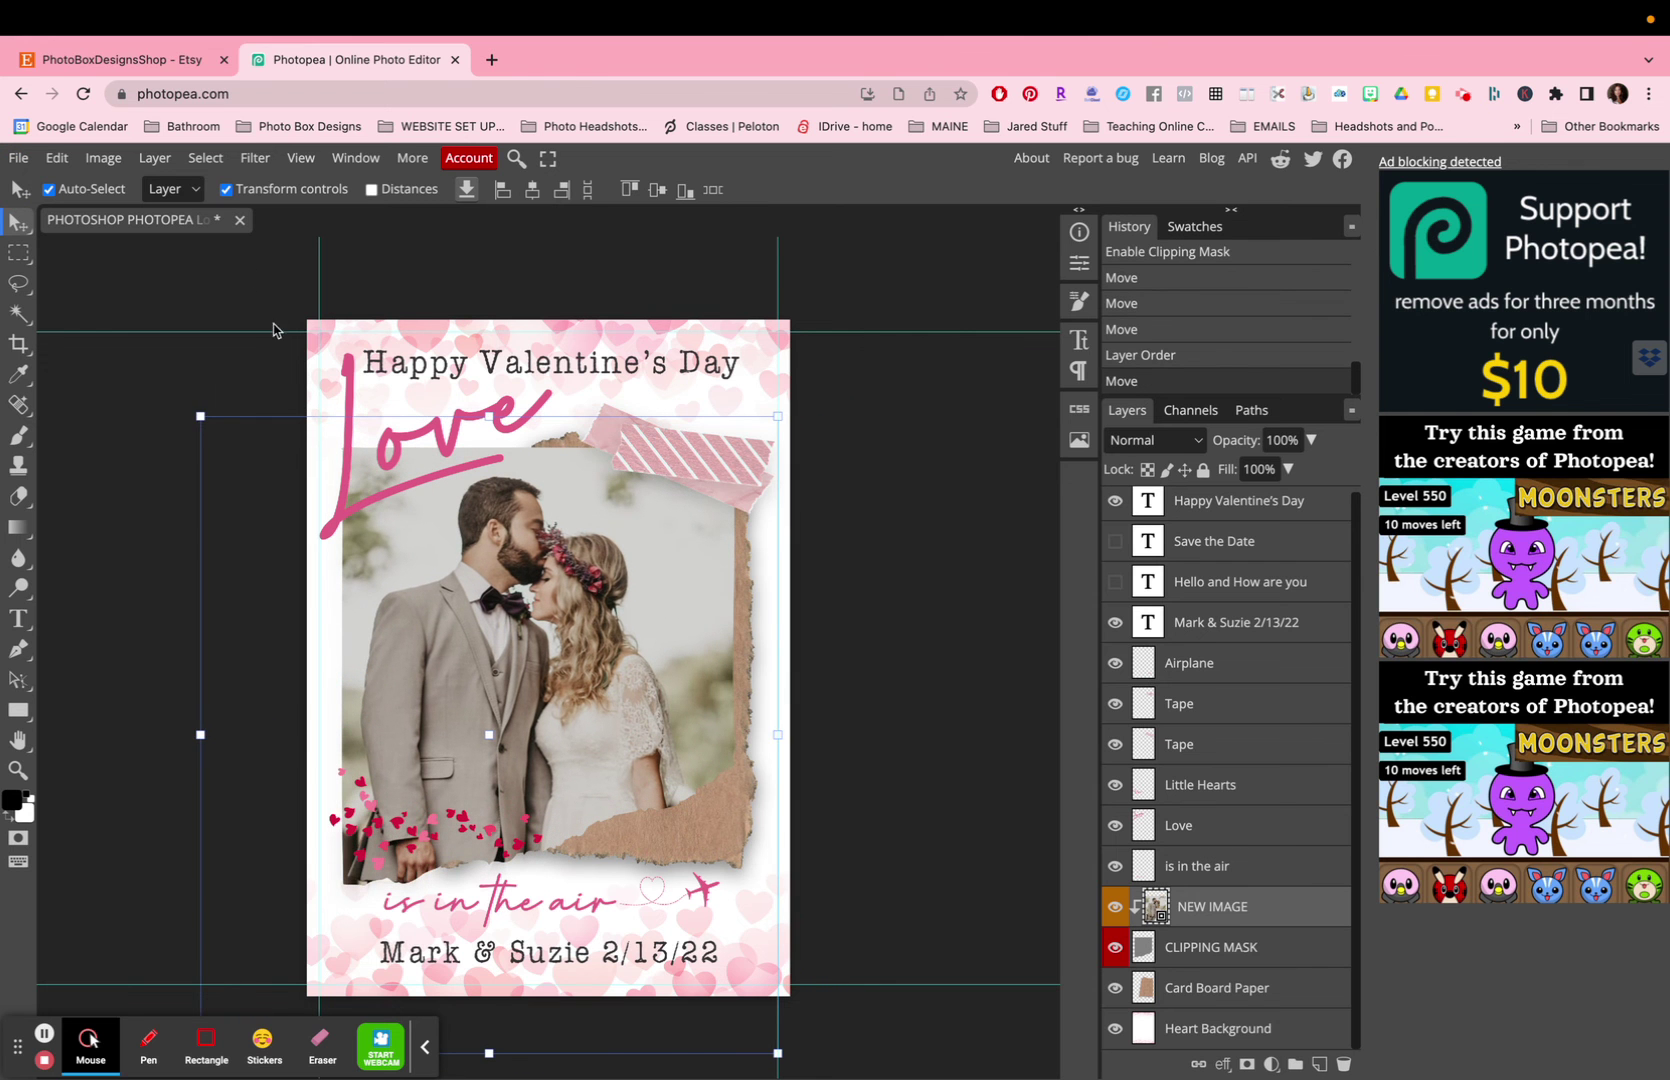
pyautogui.click(226, 190)
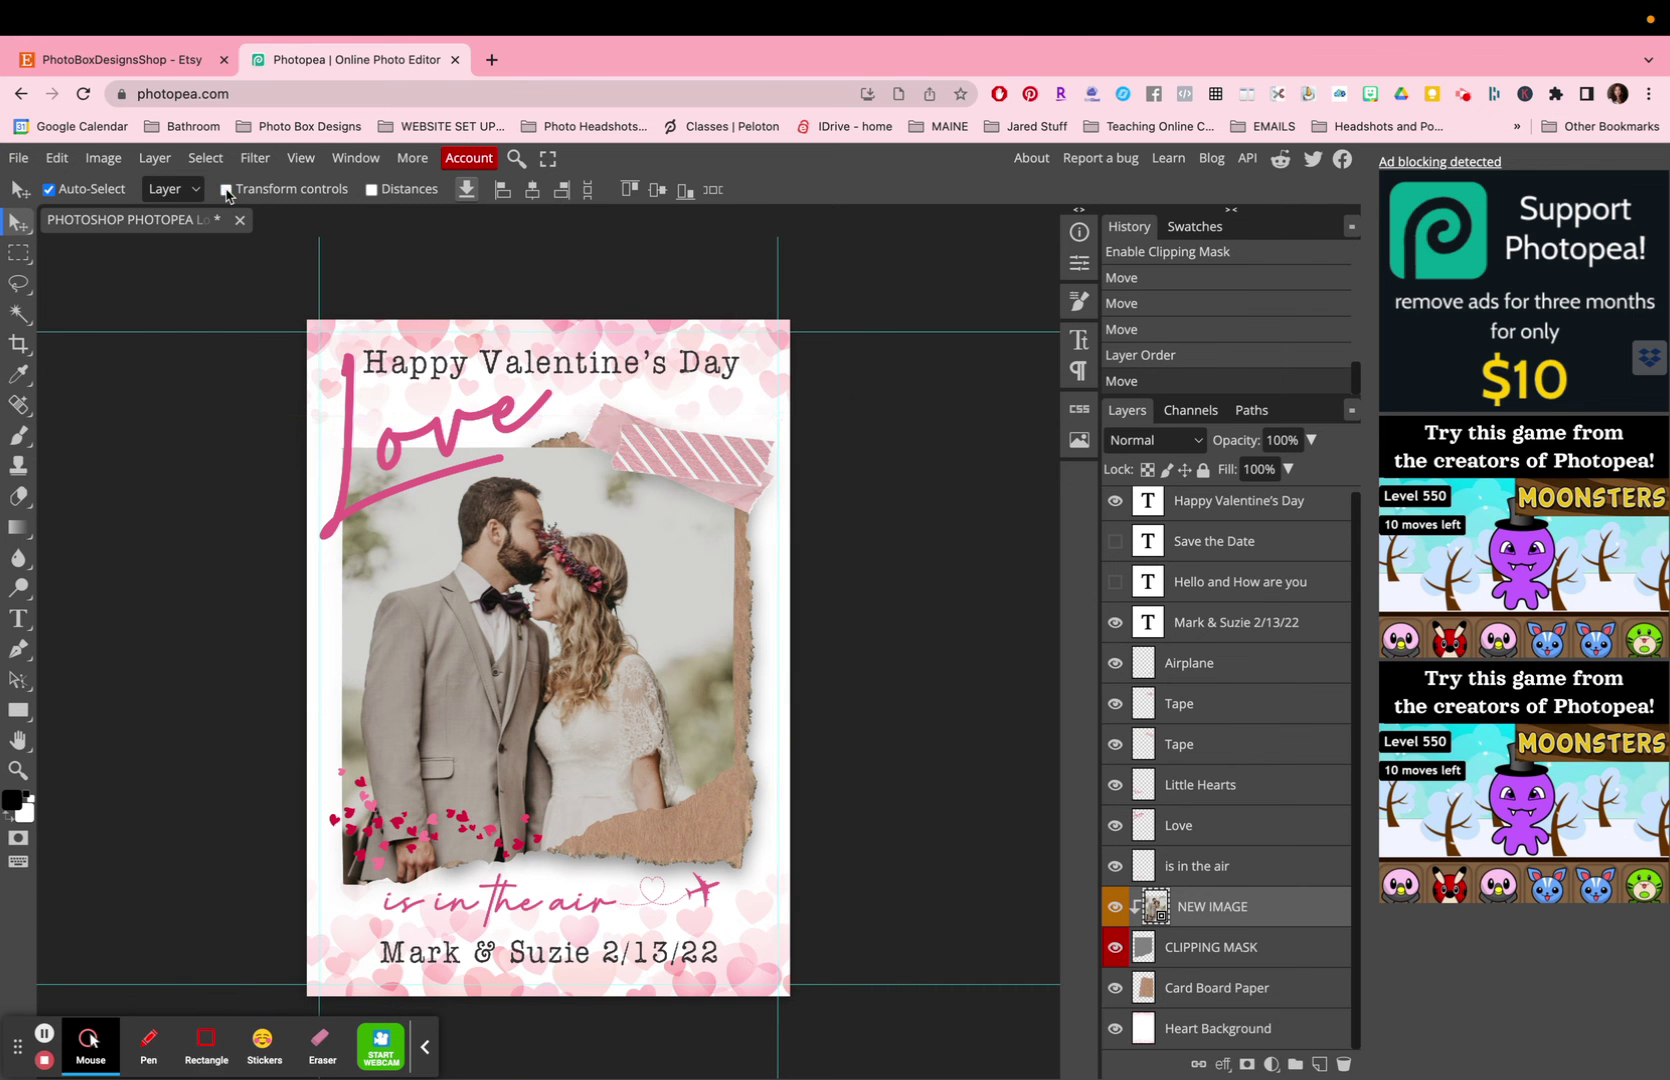
pyautogui.moveTo(560, 660)
pyautogui.mouseDown()
pyautogui.moveTo(453, 630)
pyautogui.moveTo(661, 642)
pyautogui.moveTo(640, 620)
pyautogui.moveTo(572, 700)
pyautogui.moveTo(567, 675)
pyautogui.mouseUp()
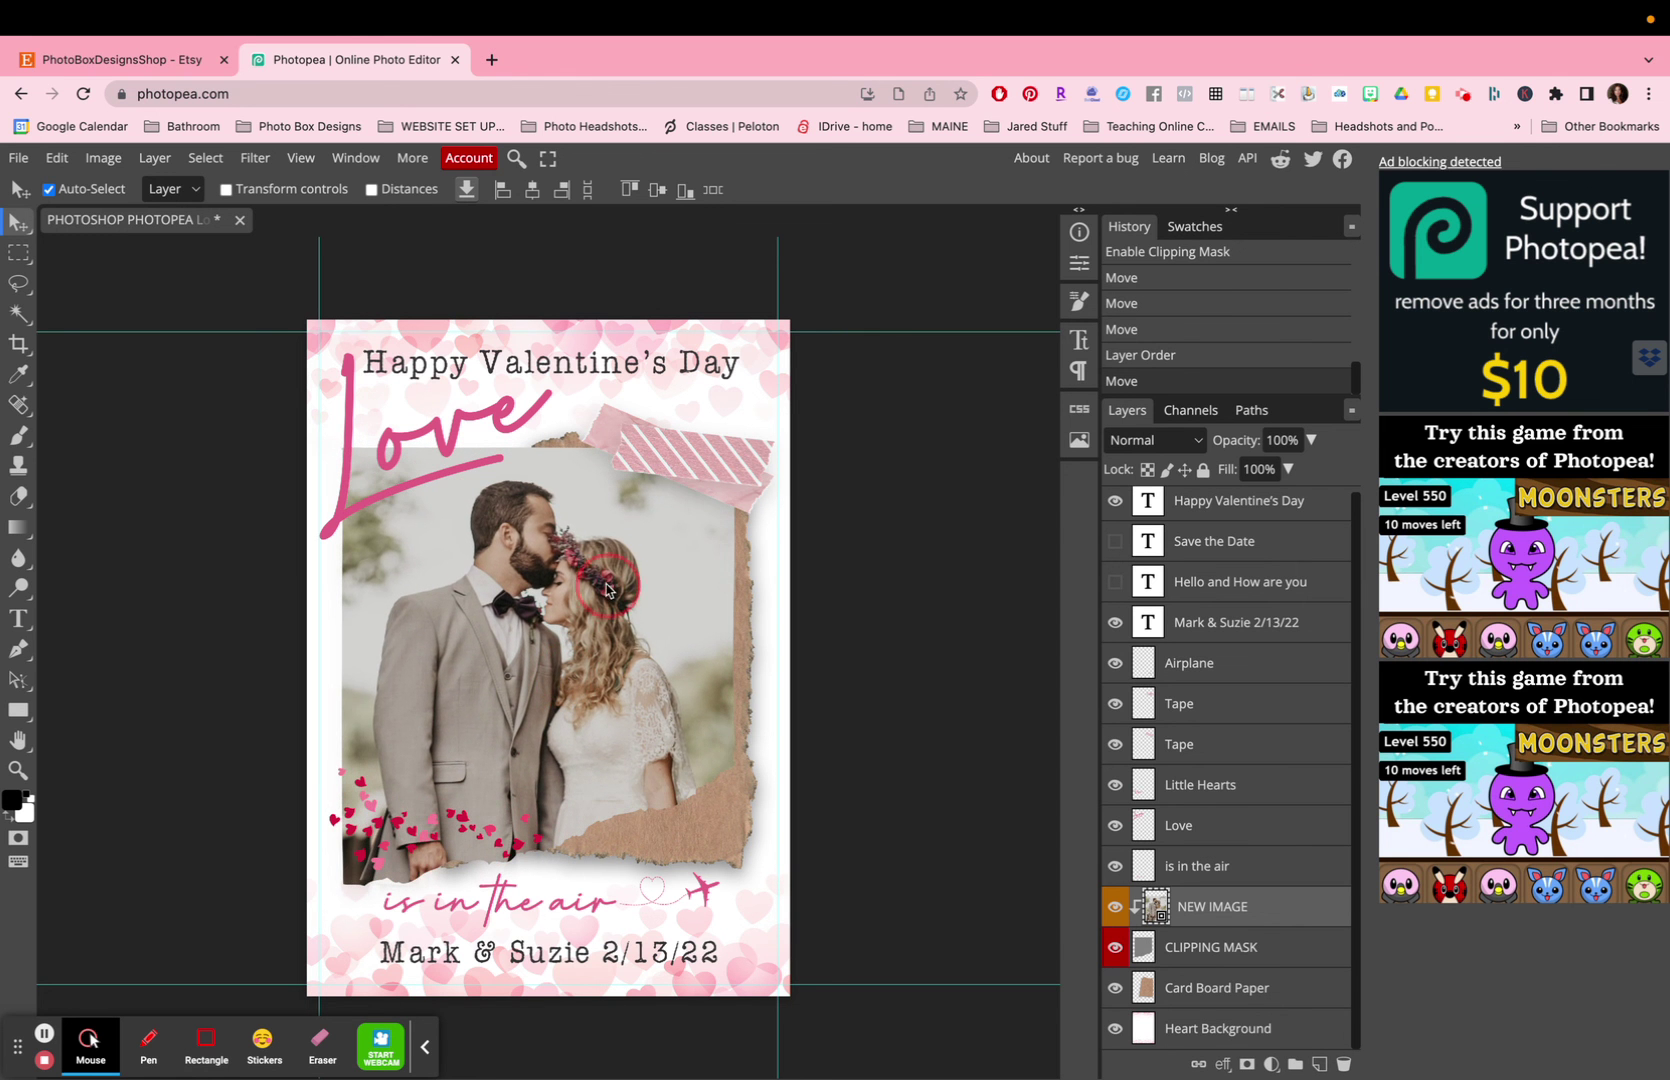
pyautogui.moveTo(564, 727); pyautogui.dragTo(600, 705)
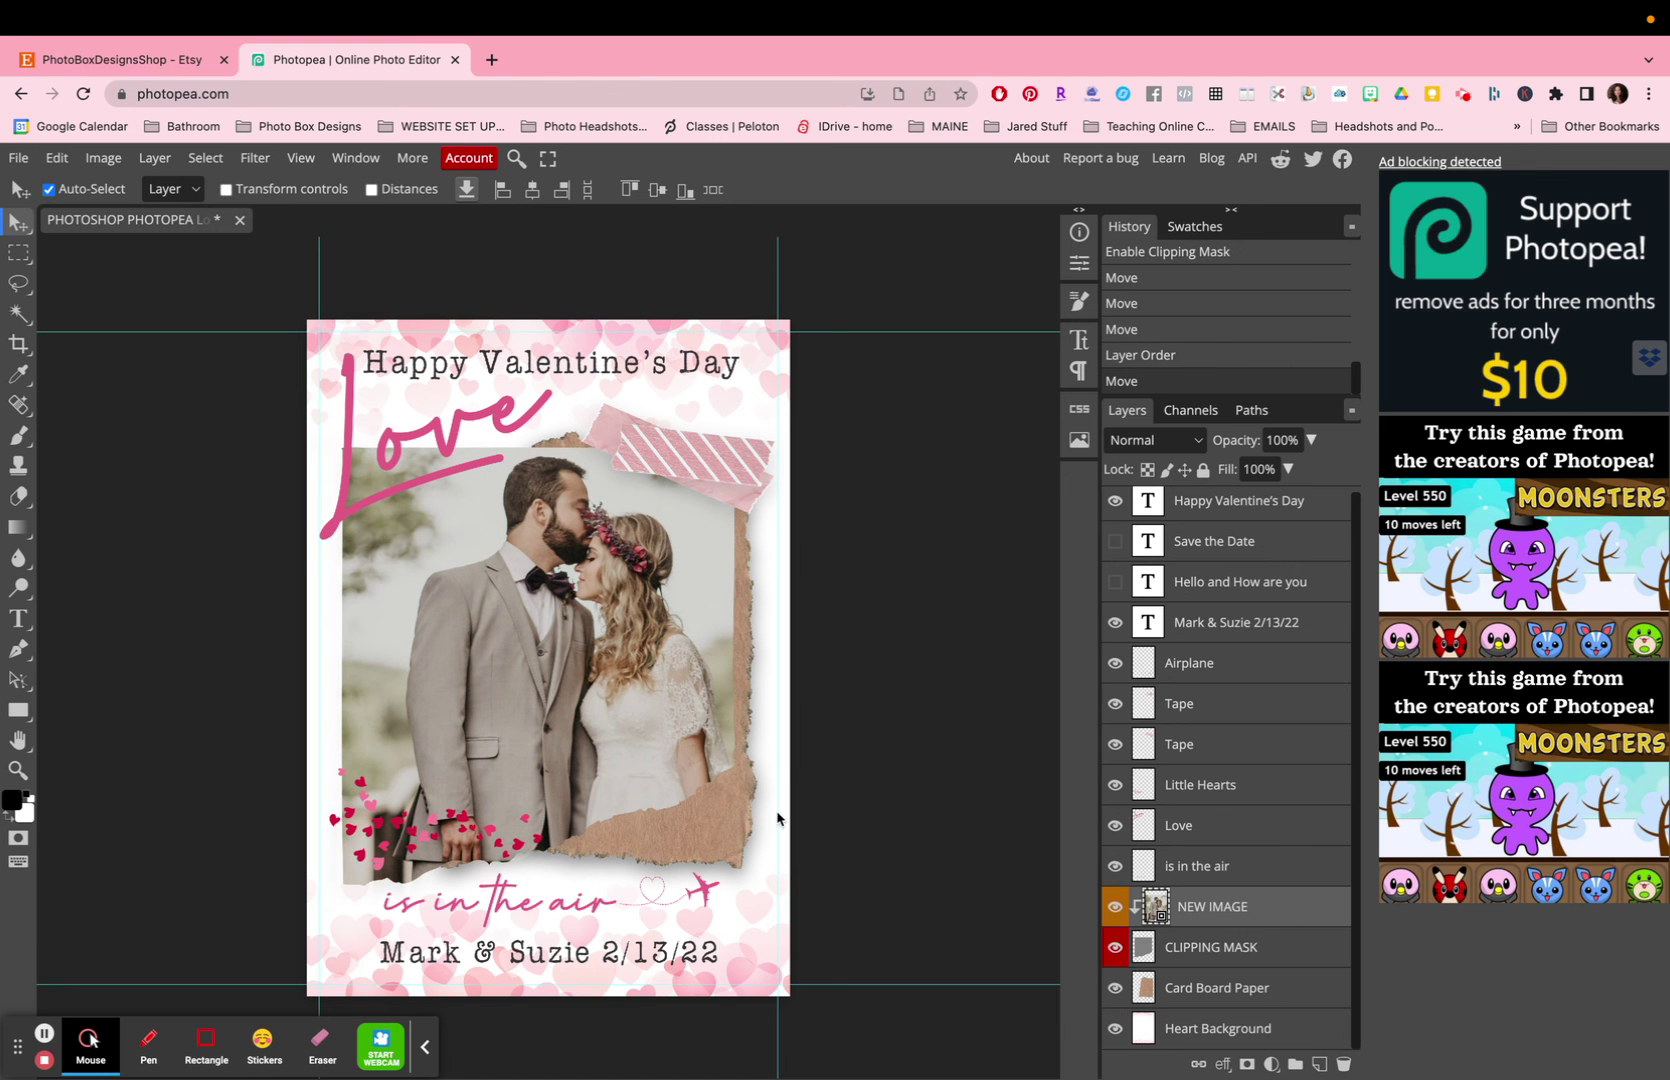
pyautogui.moveTo(537, 605); pyautogui.dragTo(507, 625)
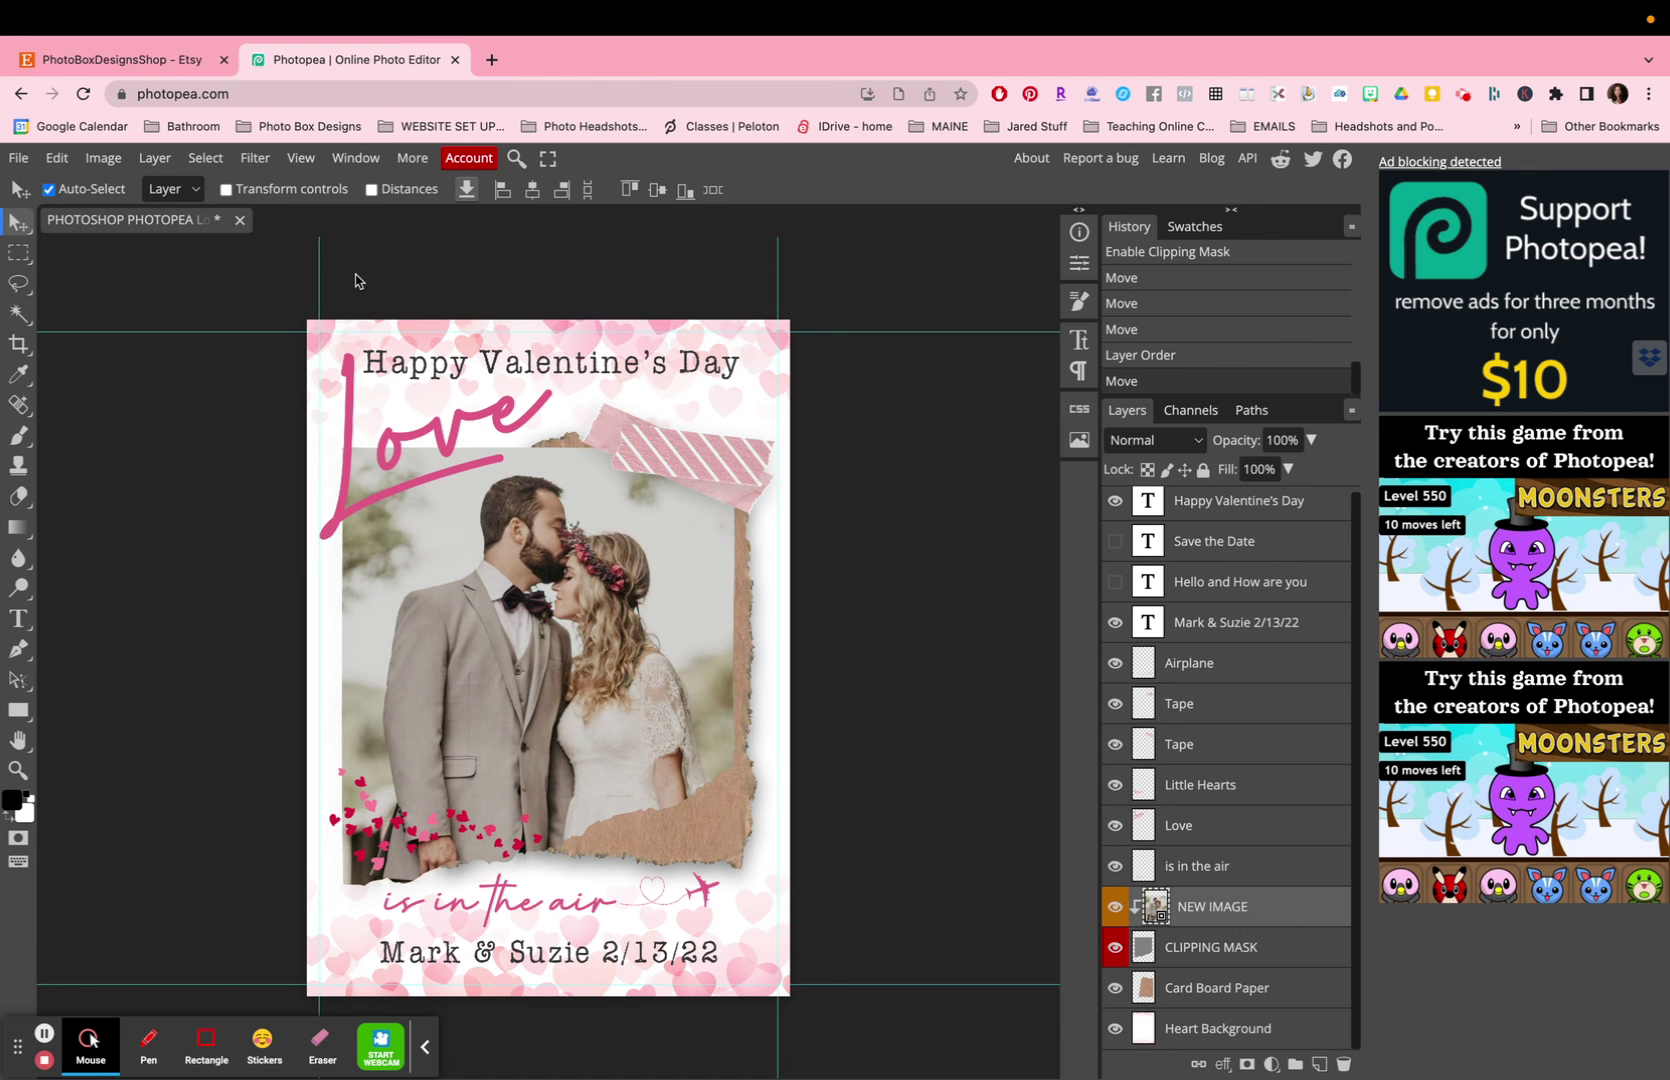
# Scale the photo to about 73% from its top-right corner, reposition it, and commit.
pyautogui.click(226, 189)
pyautogui.moveTo(803, 416); pyautogui.dragTo(848, 384)
pyautogui.moveTo(615, 538); pyautogui.dragTo(606, 580)
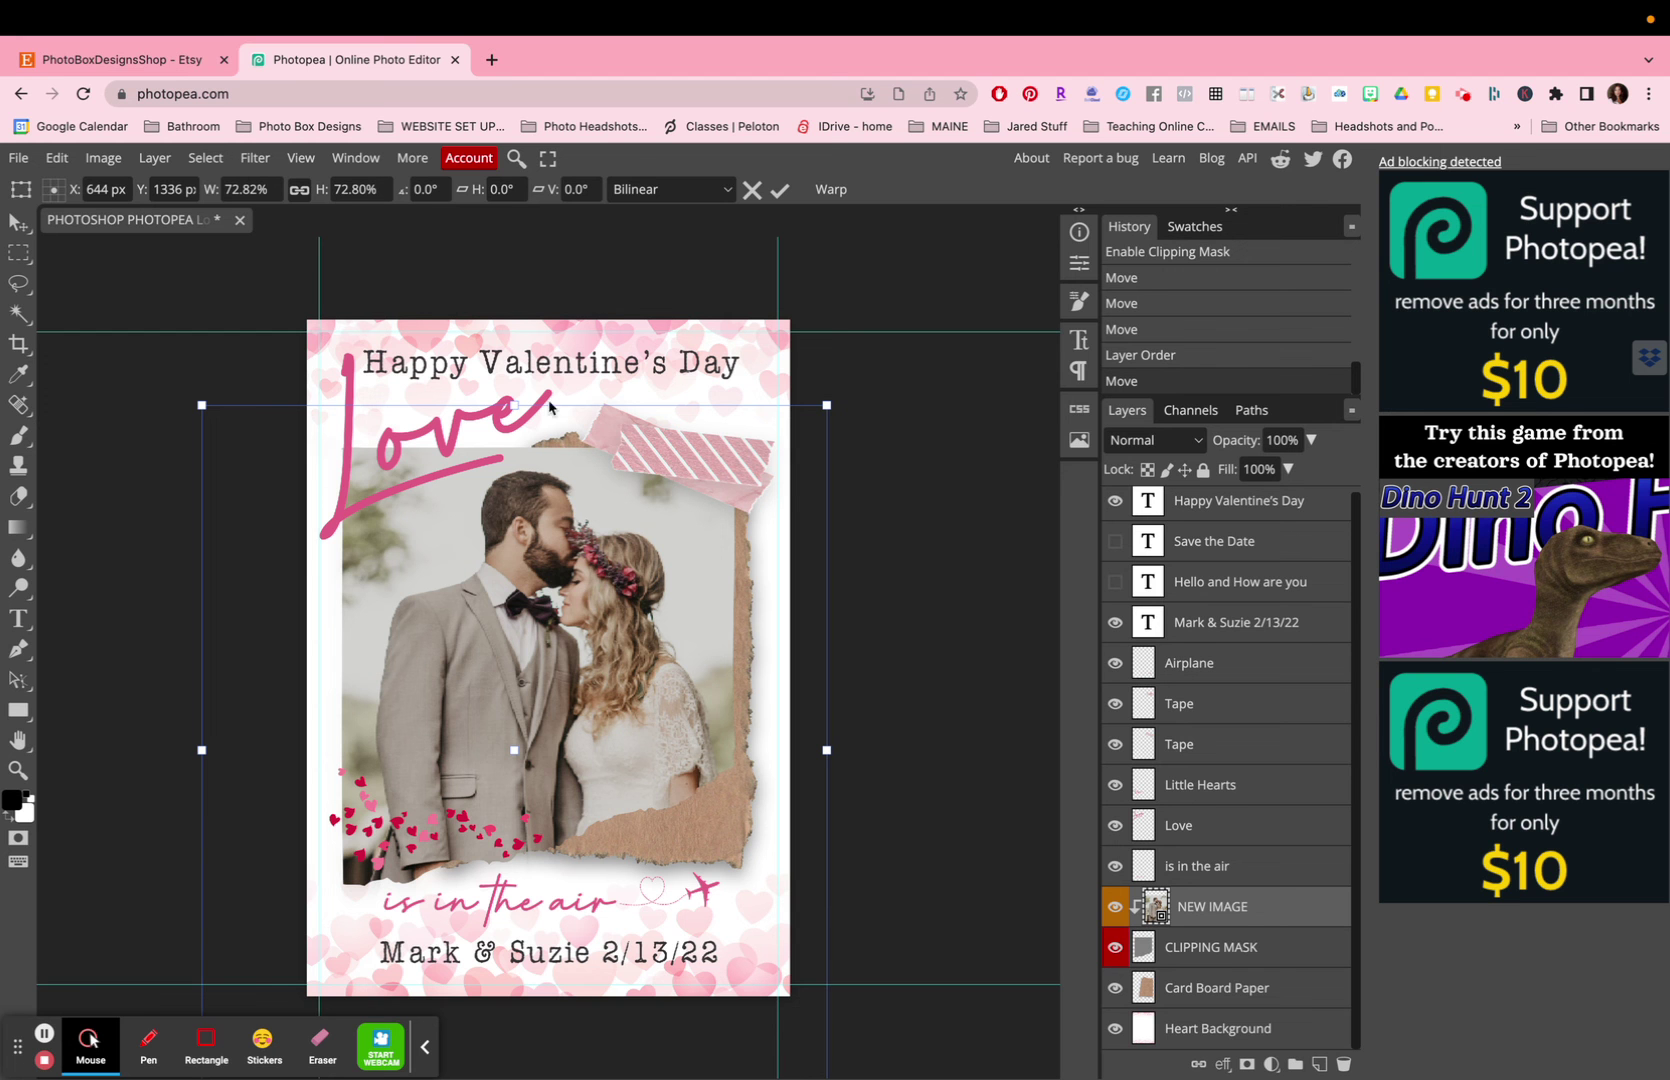
pyautogui.click(780, 189)
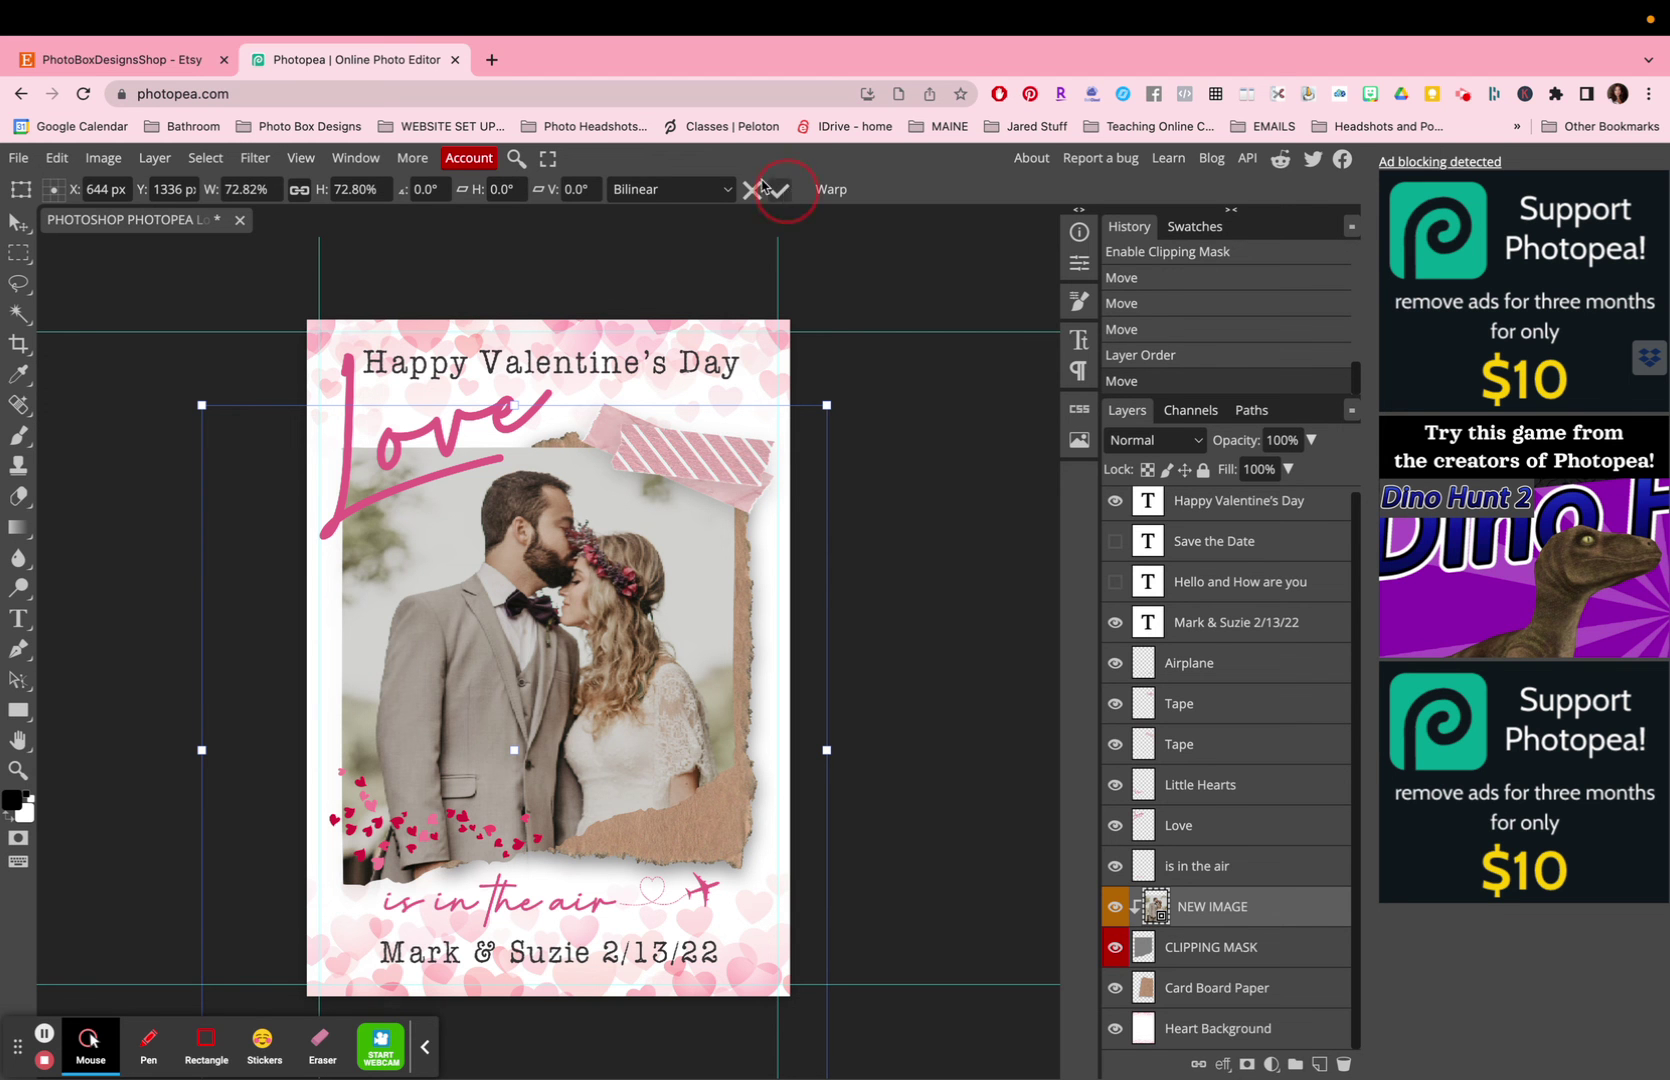
# Export the card as a 100% quality JPG through File > Export as.
pyautogui.click(20, 159)
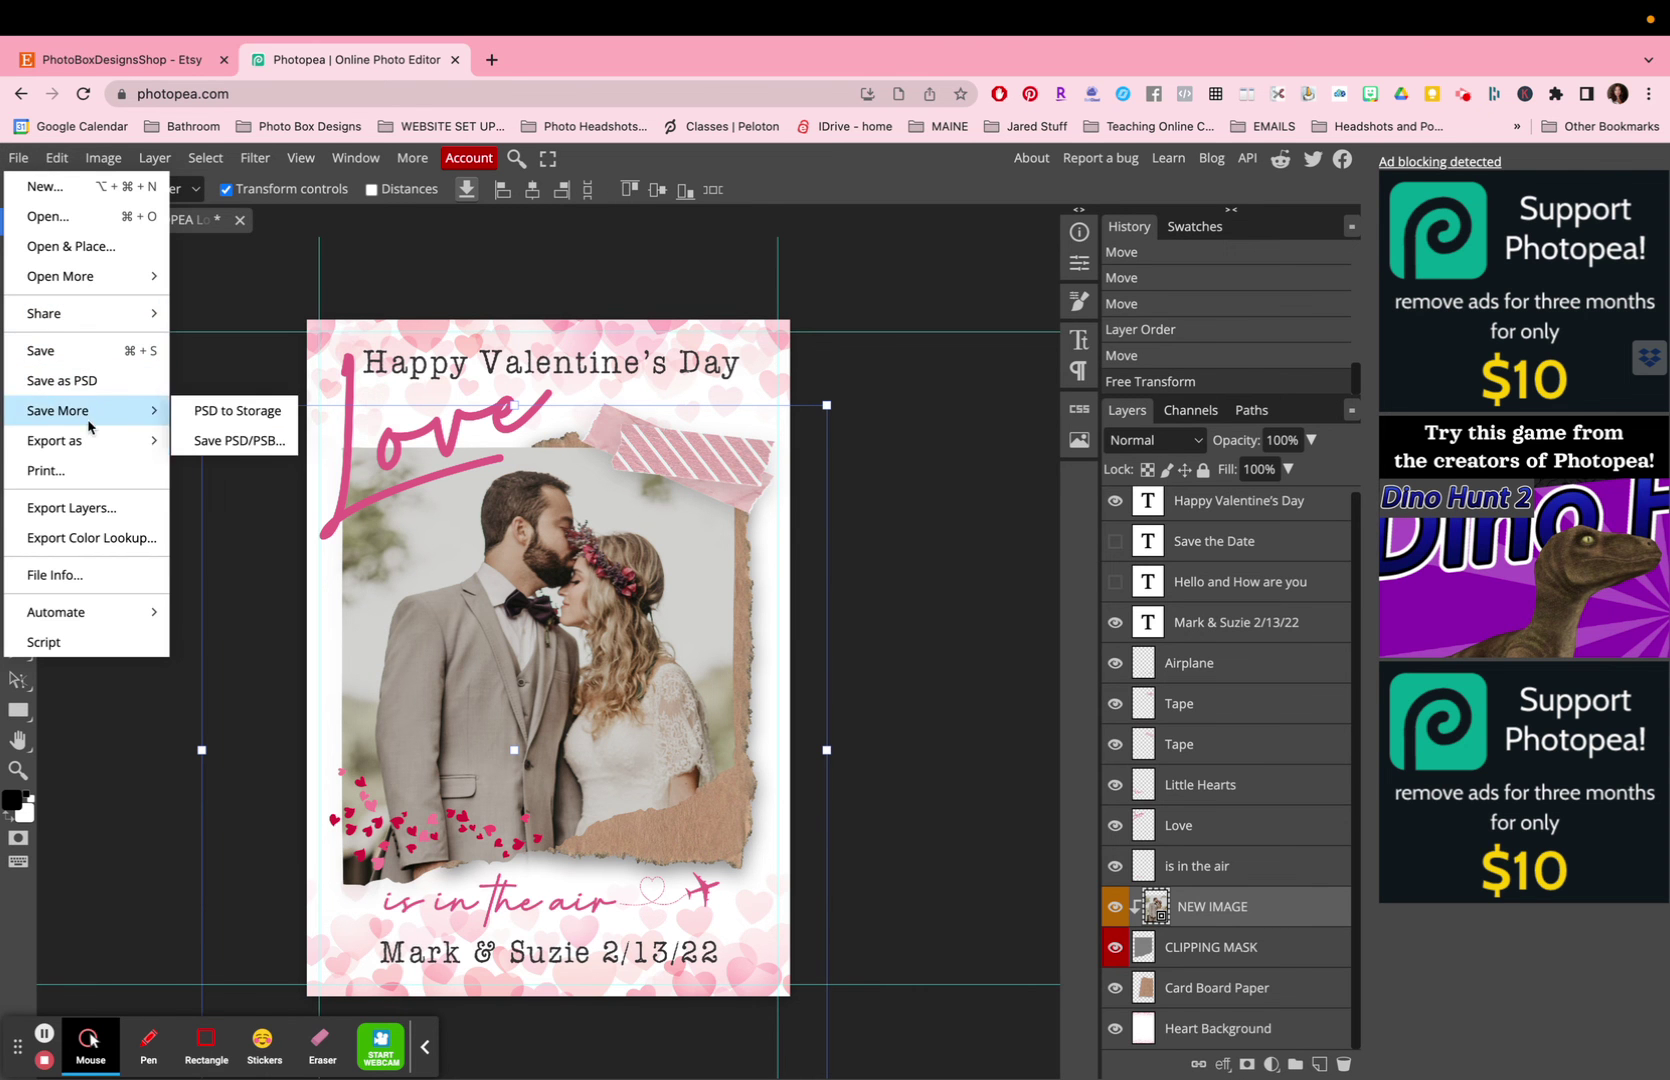
pyautogui.moveTo(75, 453)
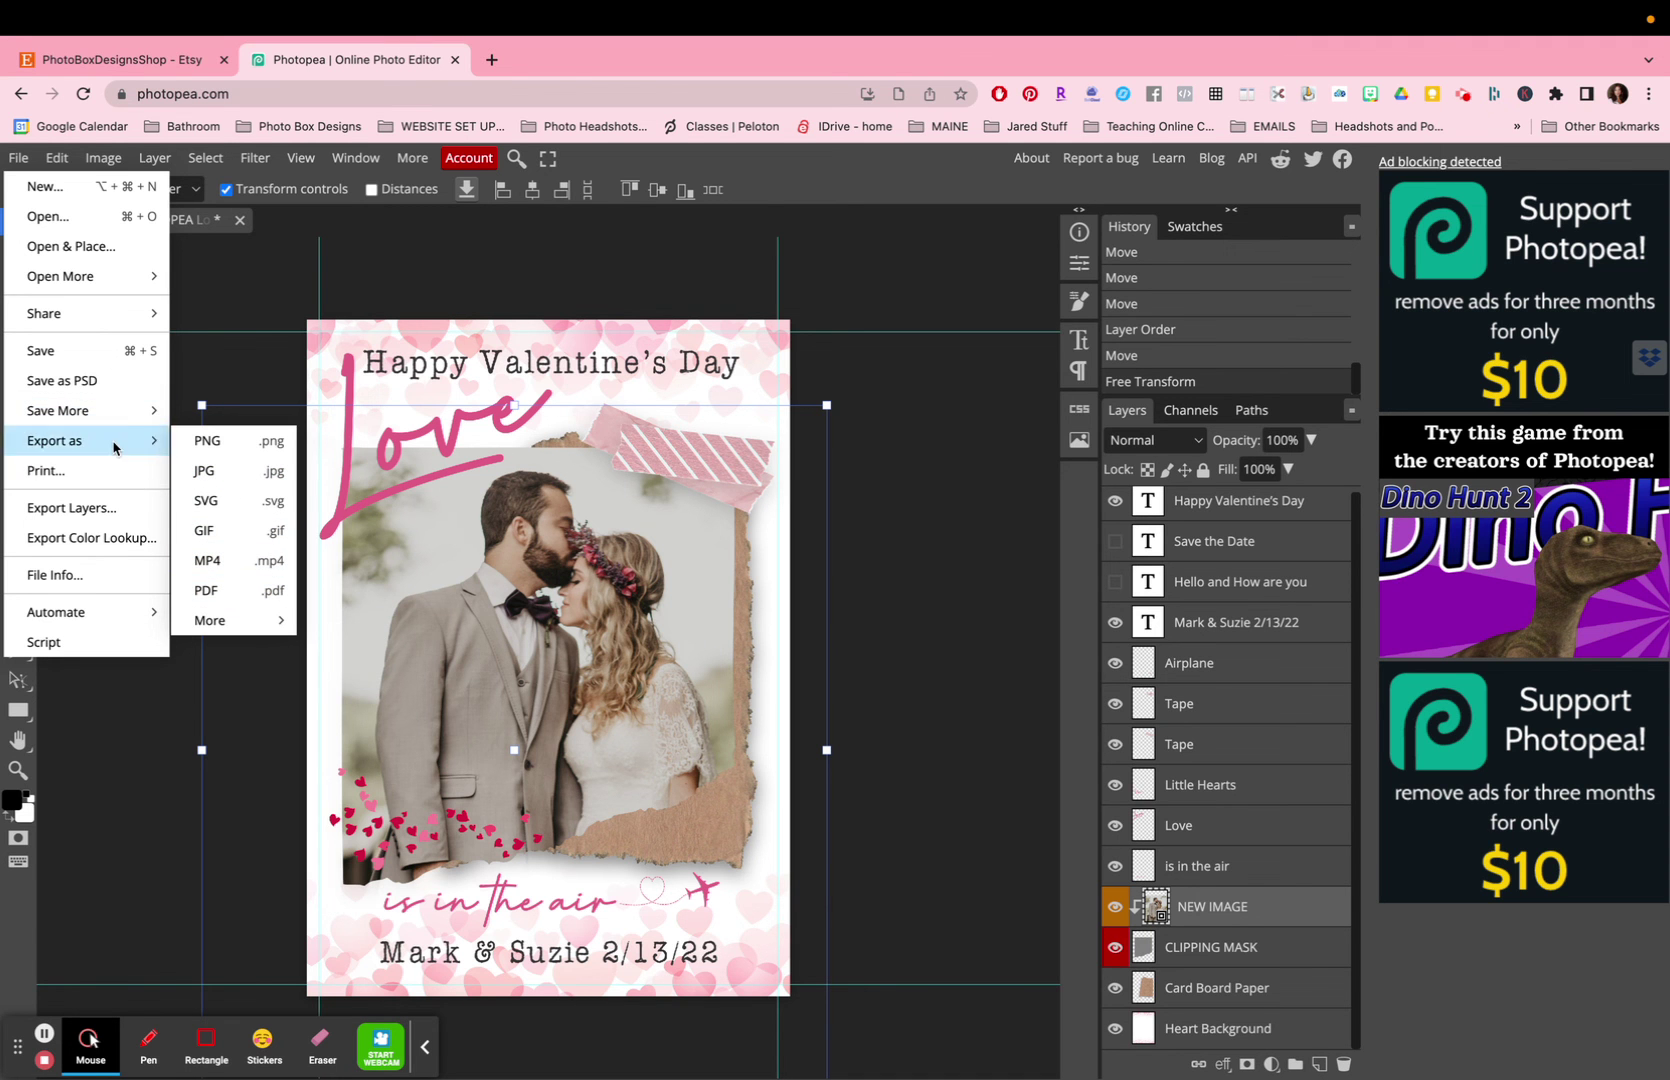
pyautogui.click(223, 472)
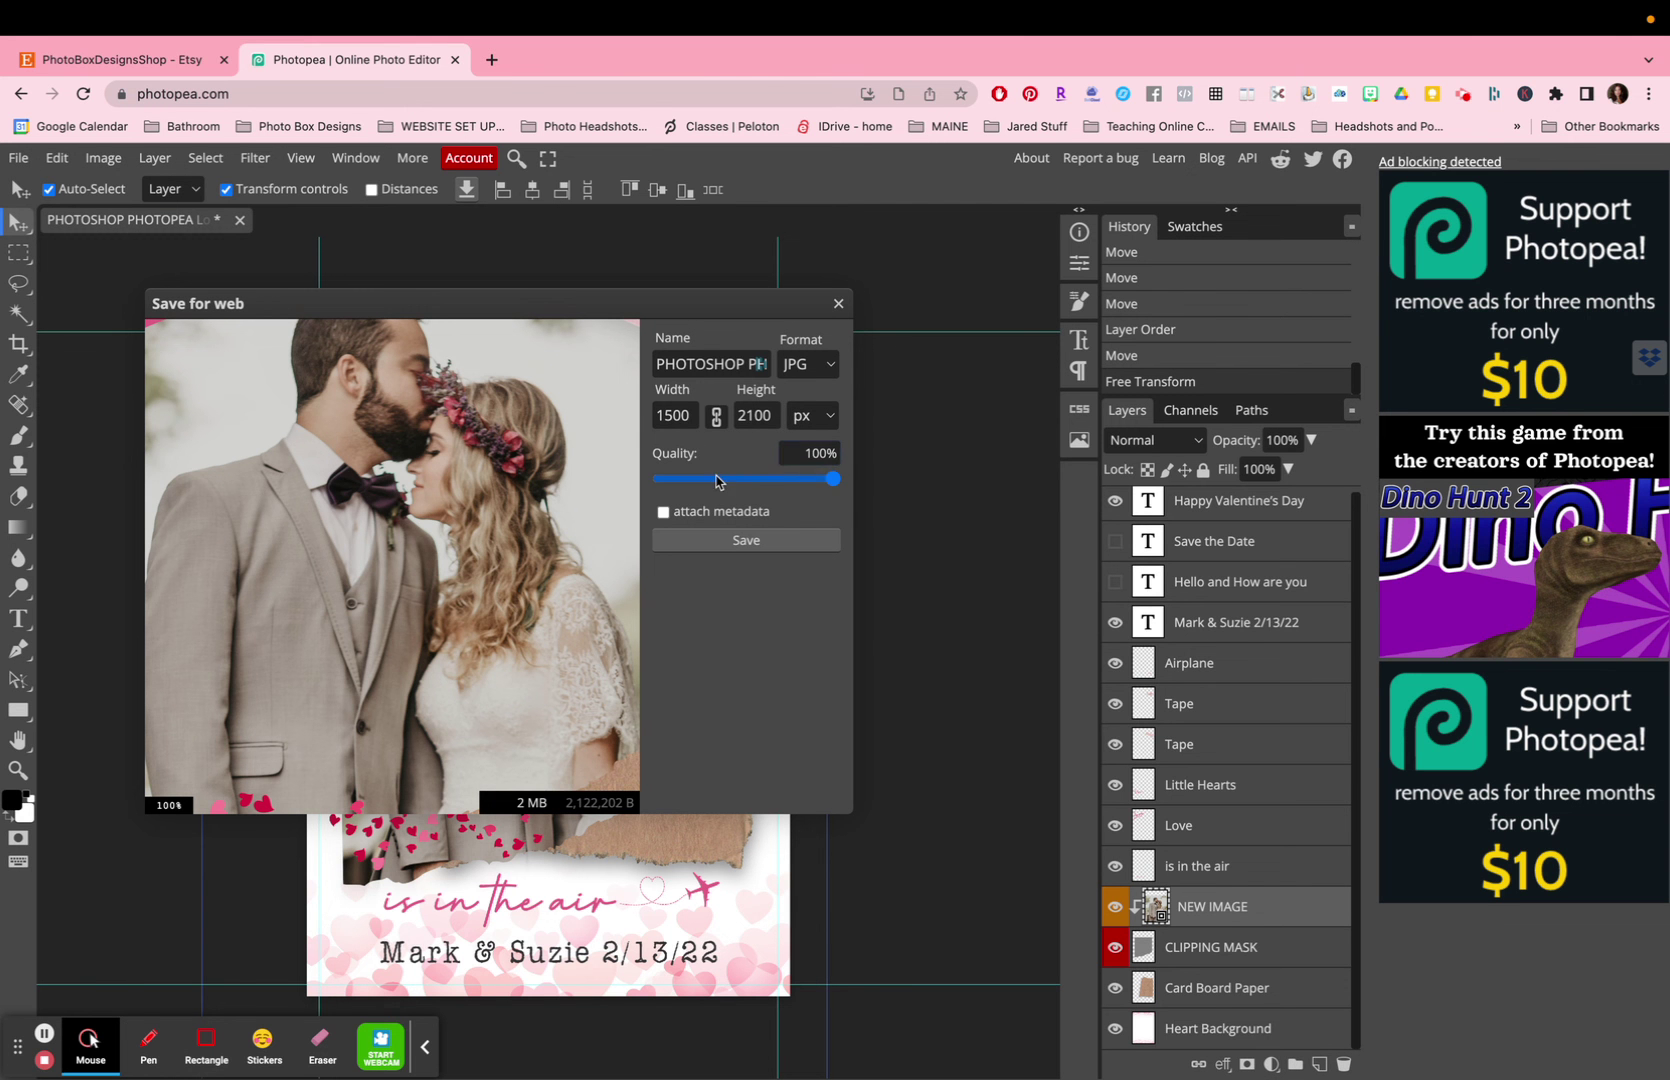
pyautogui.click(846, 481)
pyautogui.click(740, 545)
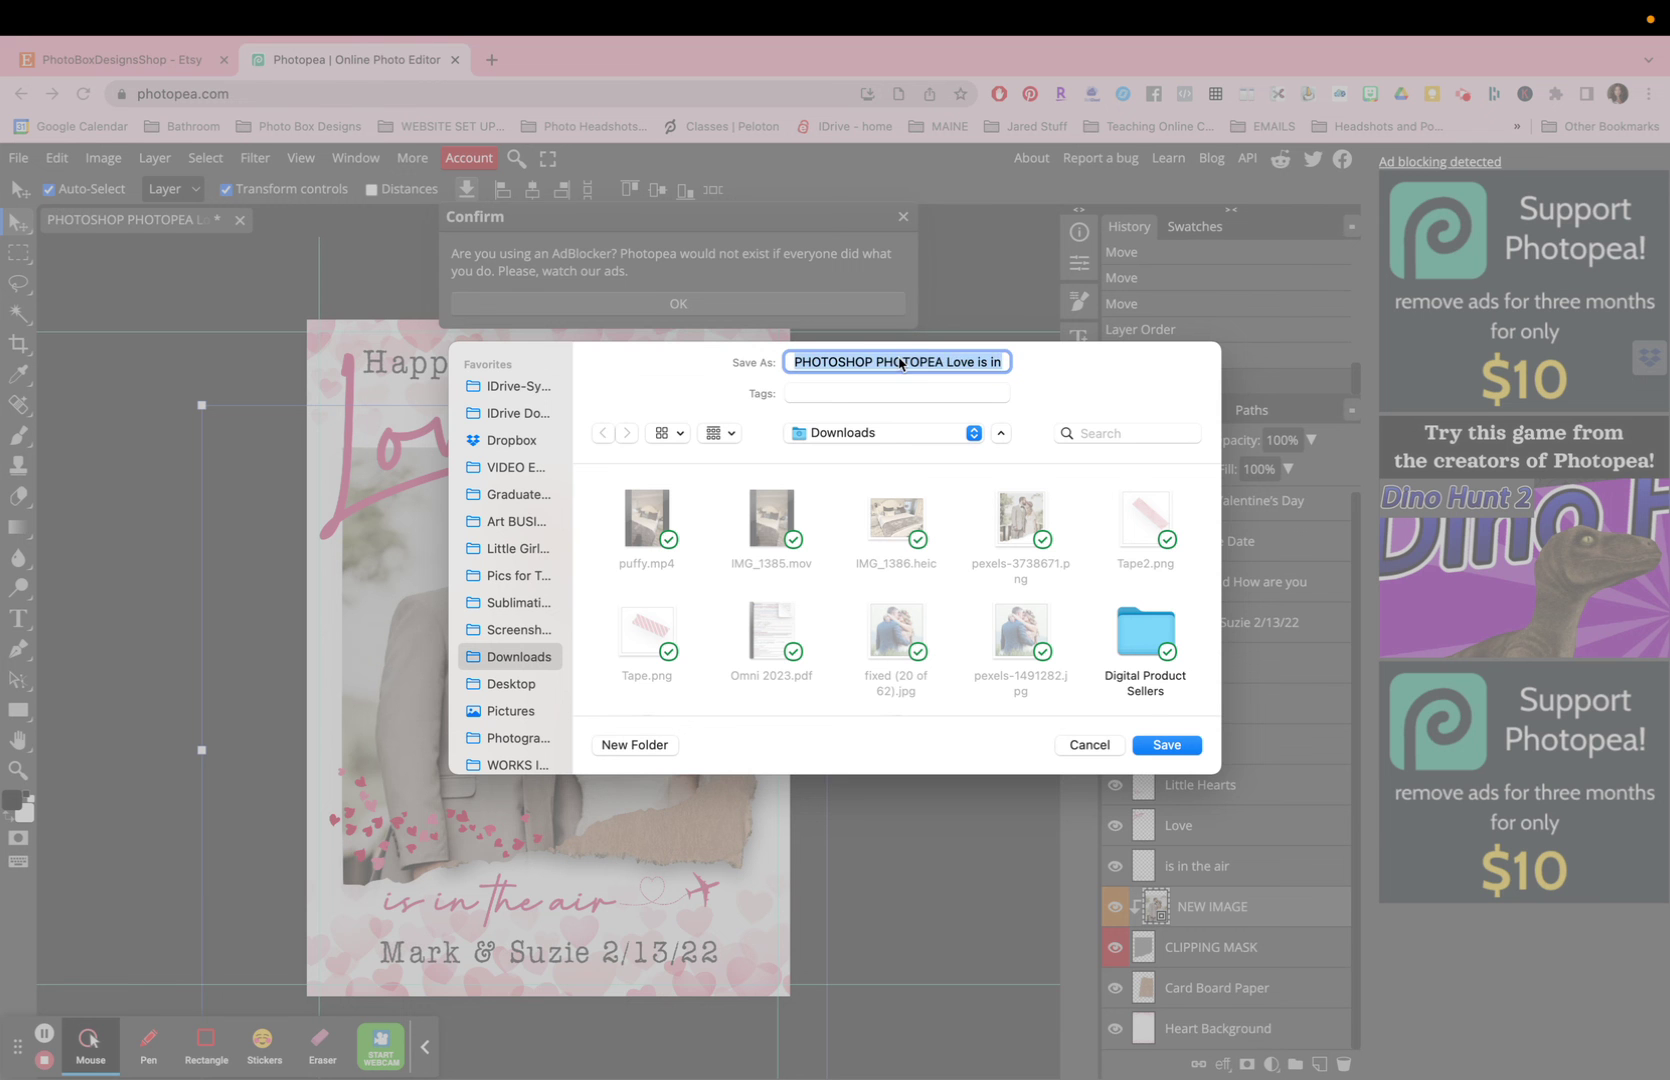
# Save the JPG to Downloads as photopea sample.jpeg and open the download.
pyautogui.write('photopea sample')
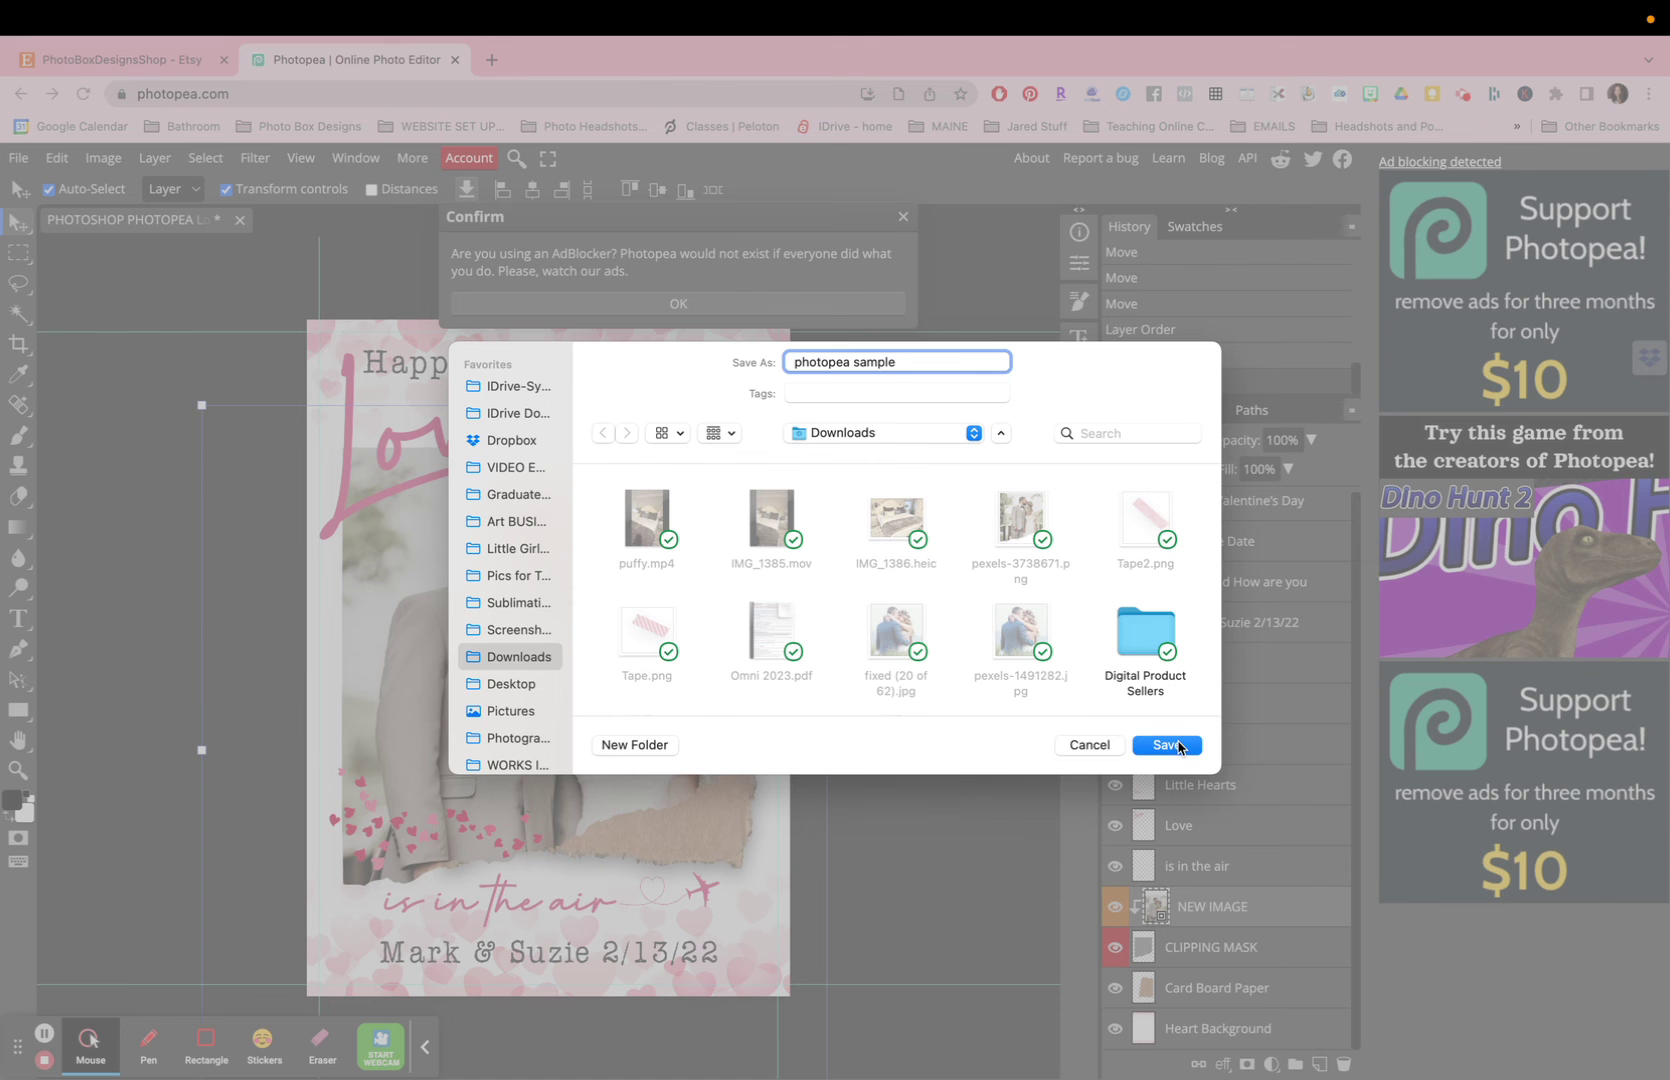
pyautogui.click(1180, 746)
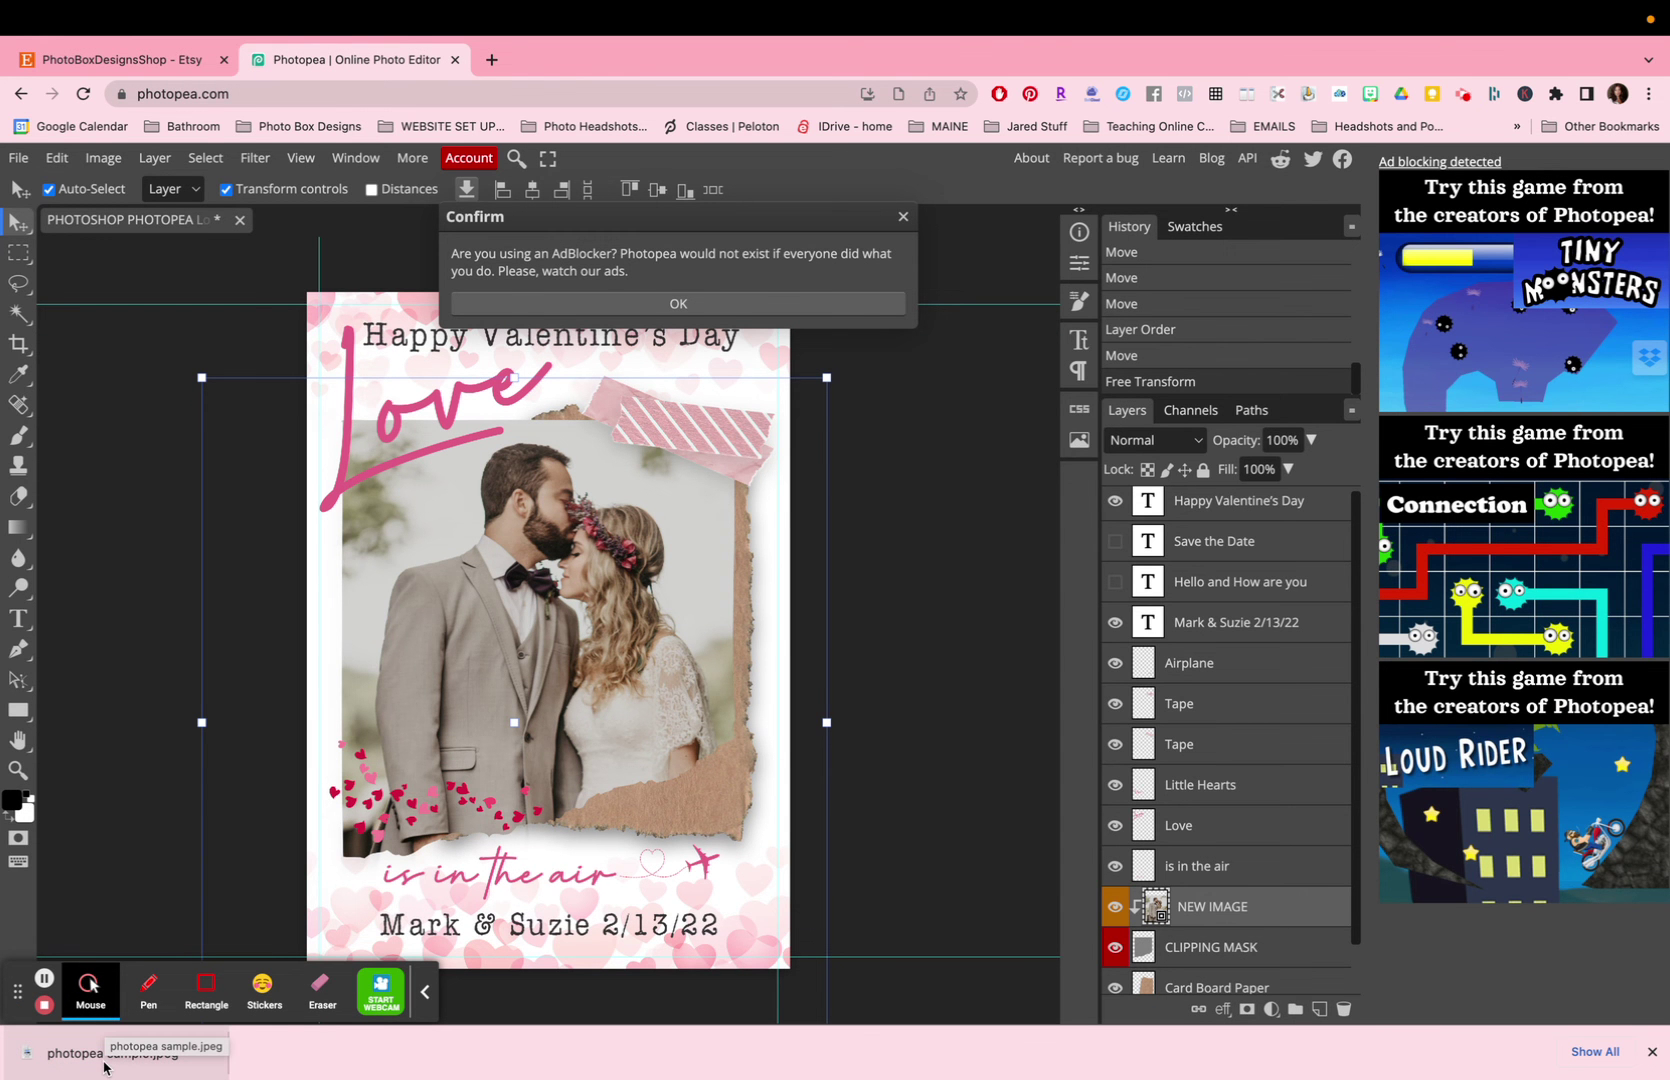
pyautogui.click(104, 1067)
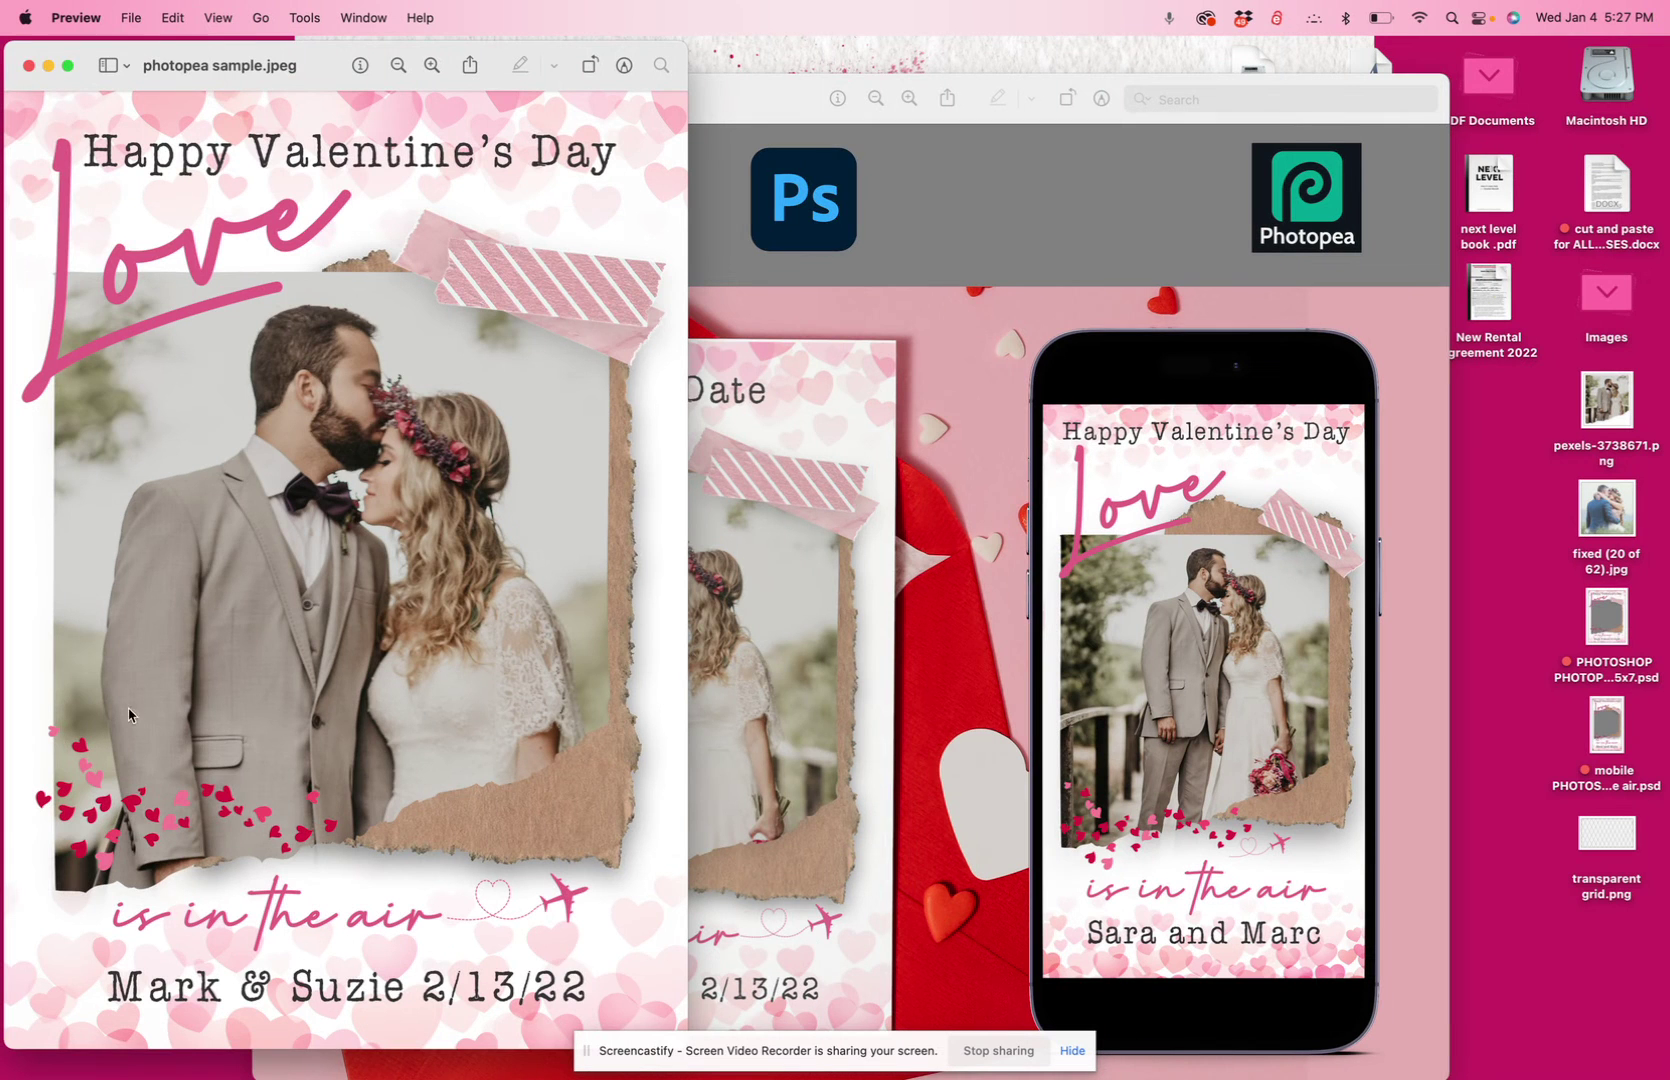
# Arrange the photopea sample.jpeg and Card and Mobile template Preview windows side by side.
pyautogui.moveTo(309, 71); pyautogui.dragTo(259, 77)
pyautogui.click(950, 197)
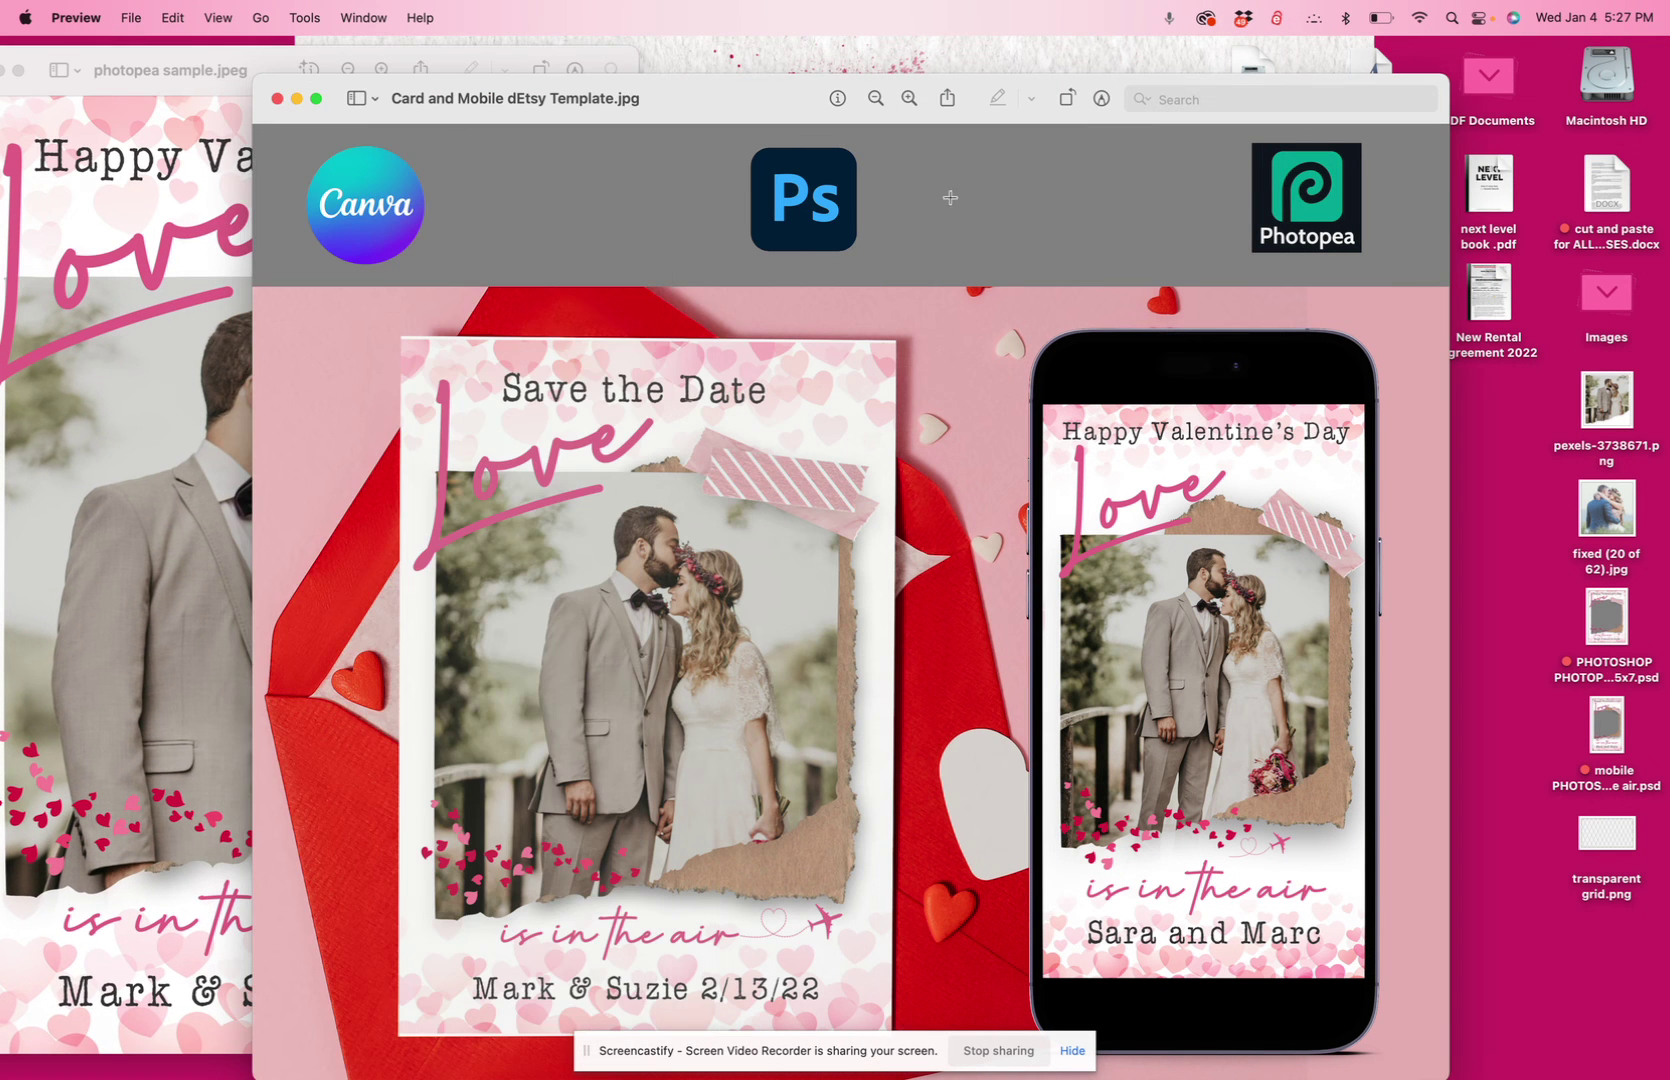
pyautogui.moveTo(648, 1075)
pyautogui.moveTo(716, 102); pyautogui.dragTo(765, 618)
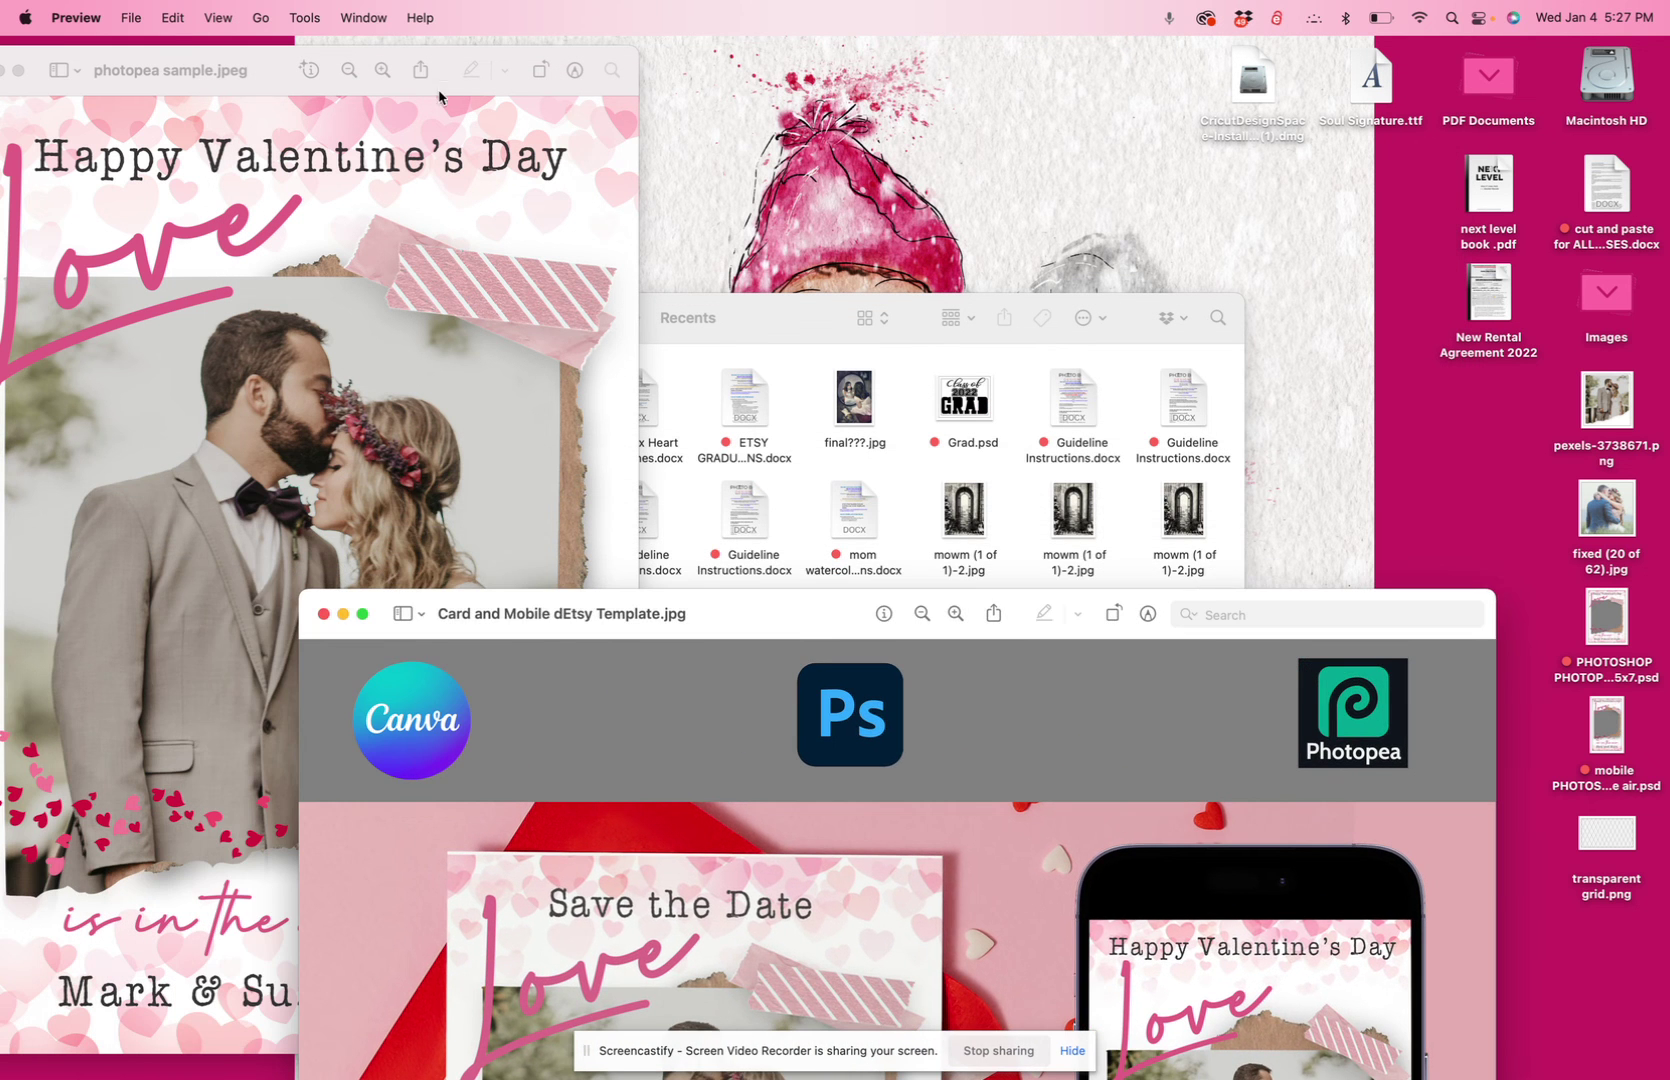
pyautogui.moveTo(275, 68); pyautogui.dragTo(201, 472)
pyautogui.moveTo(782, 627); pyautogui.dragTo(797, 158)
pyautogui.moveTo(207, 476); pyautogui.dragTo(81, 76)
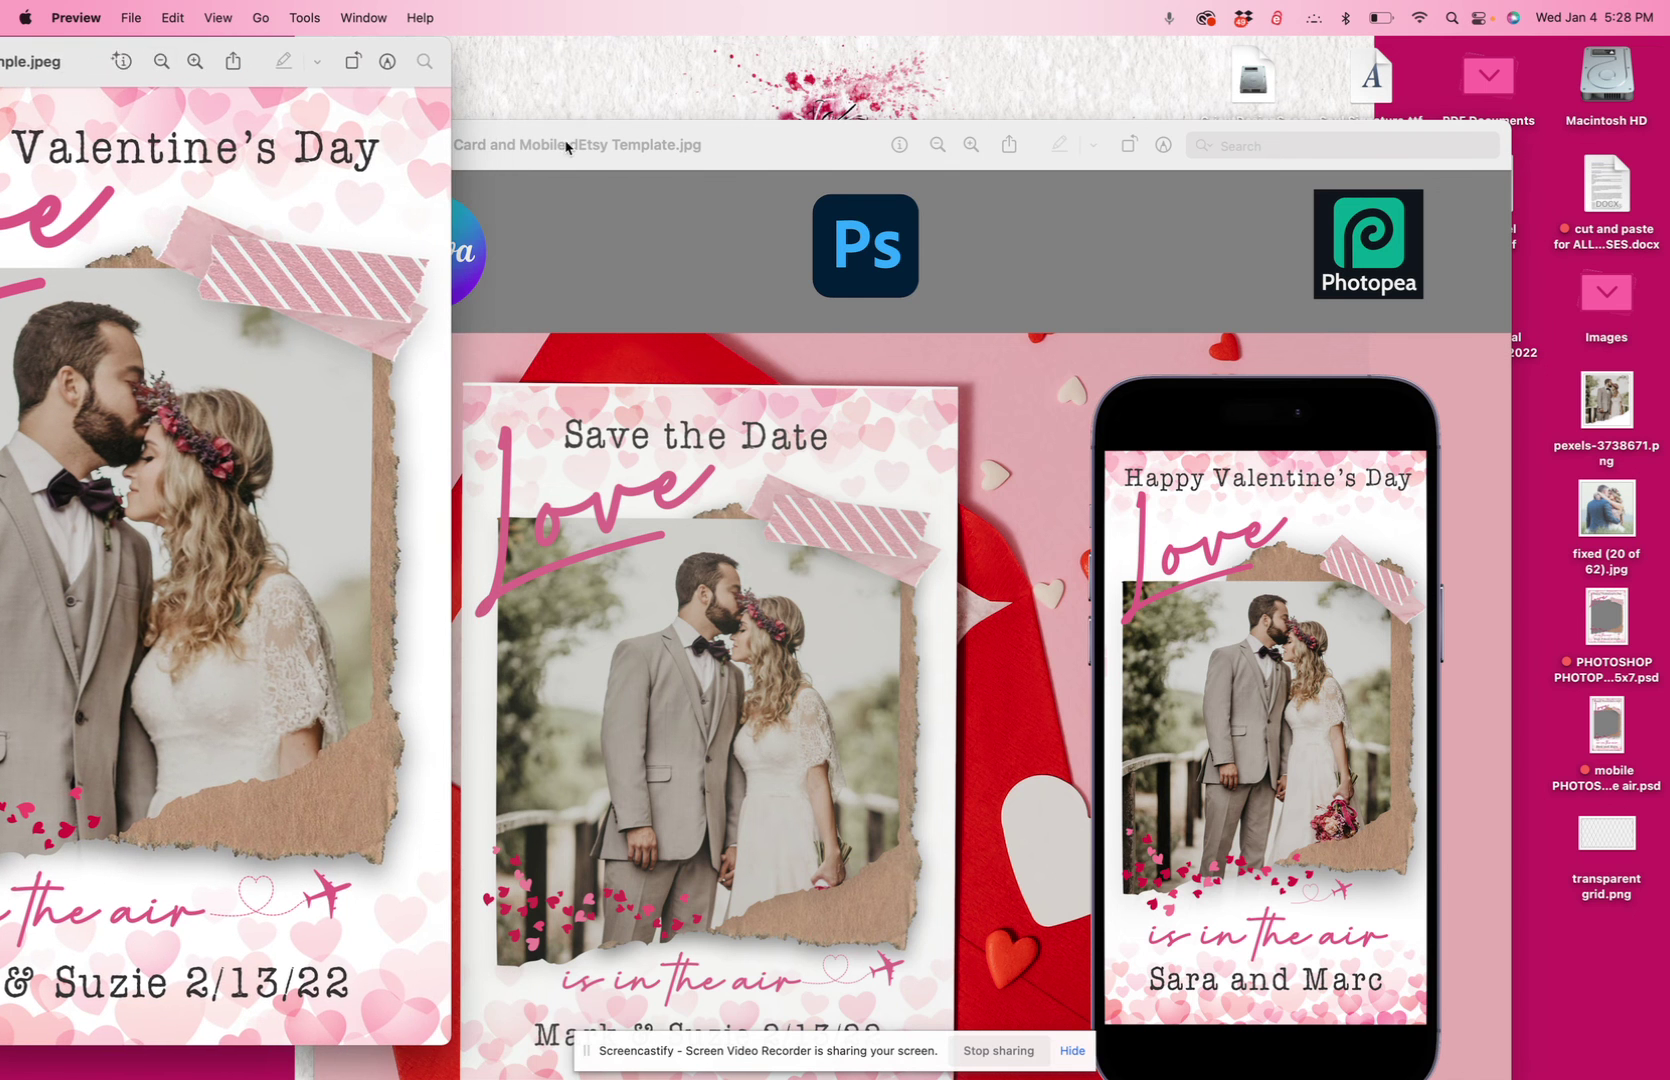
pyautogui.moveTo(770, 154); pyautogui.dragTo(691, 85)
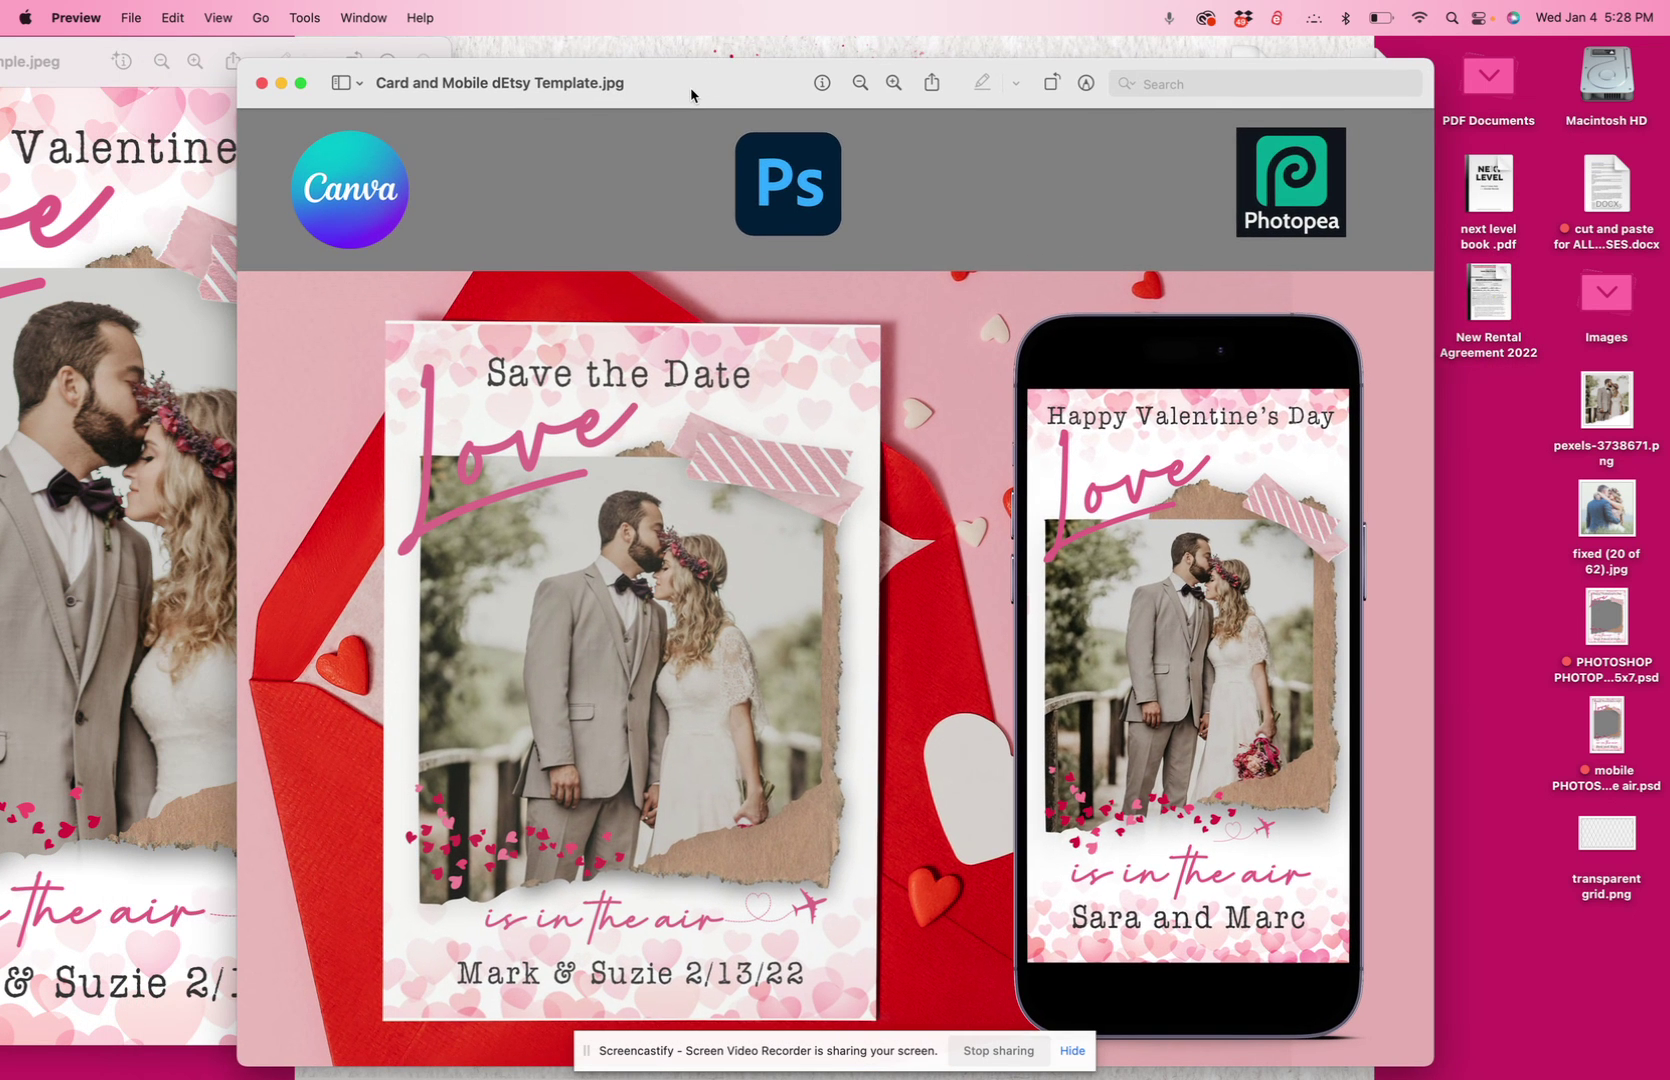
pyautogui.moveTo(627, 1040)
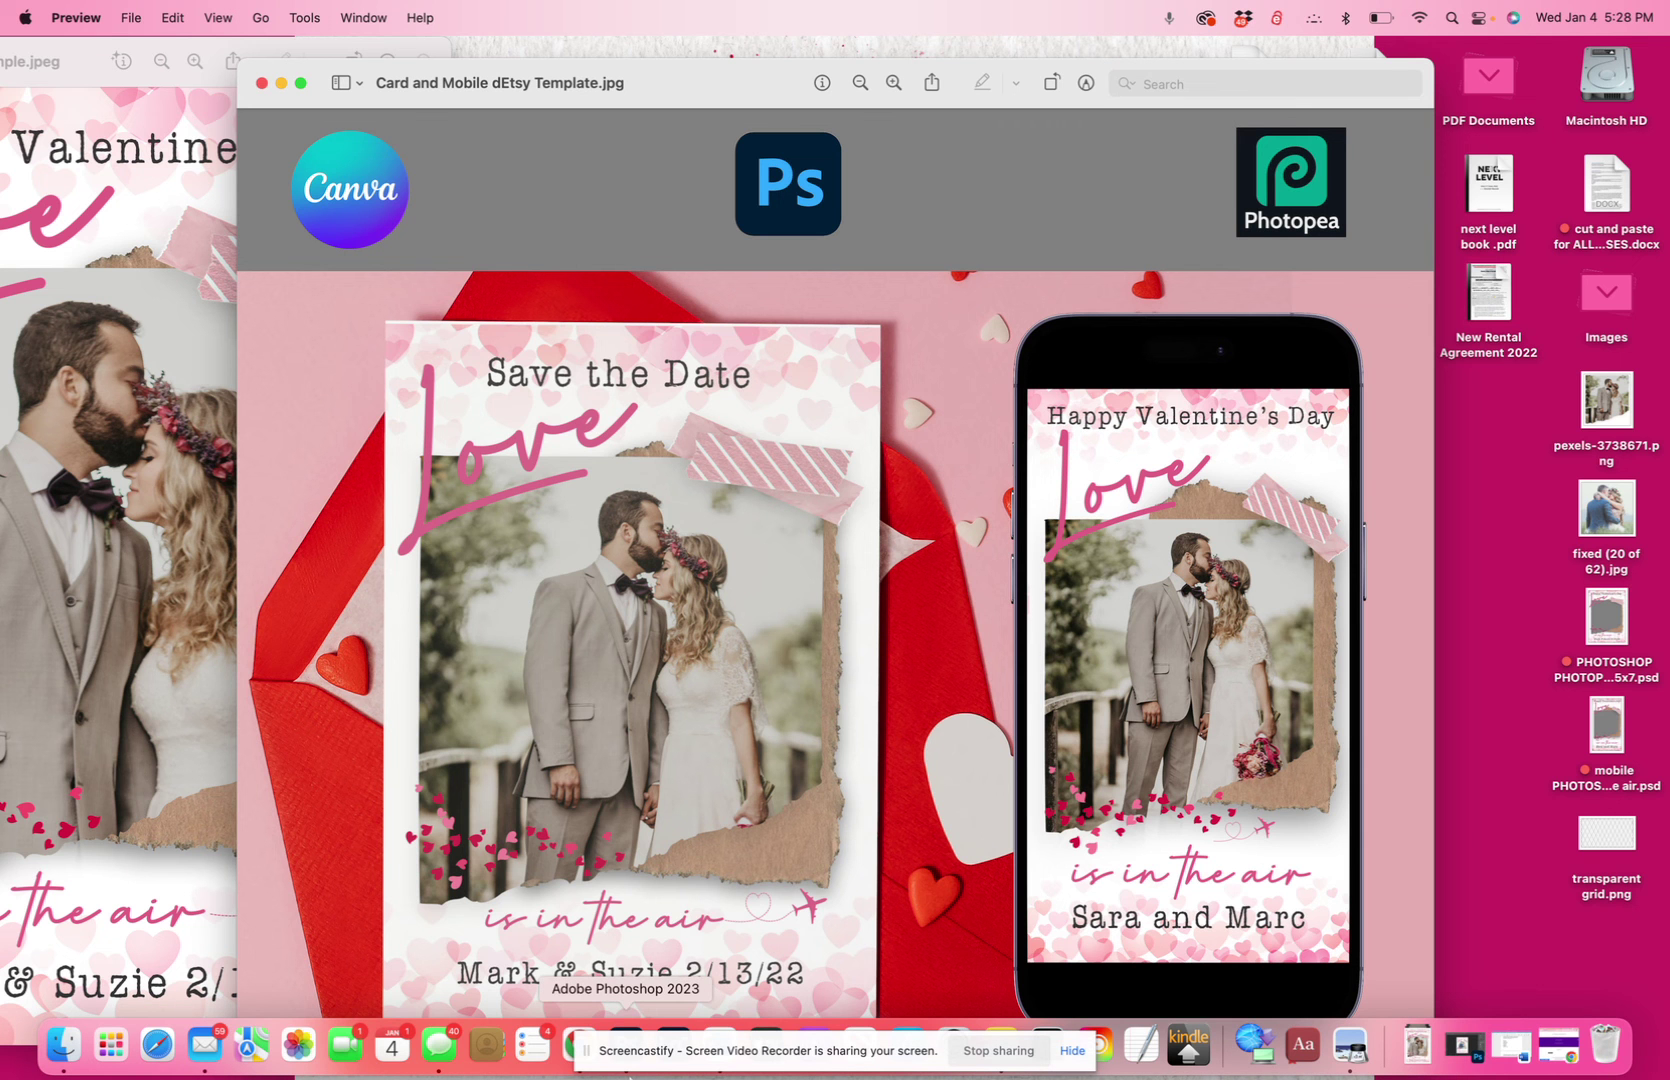